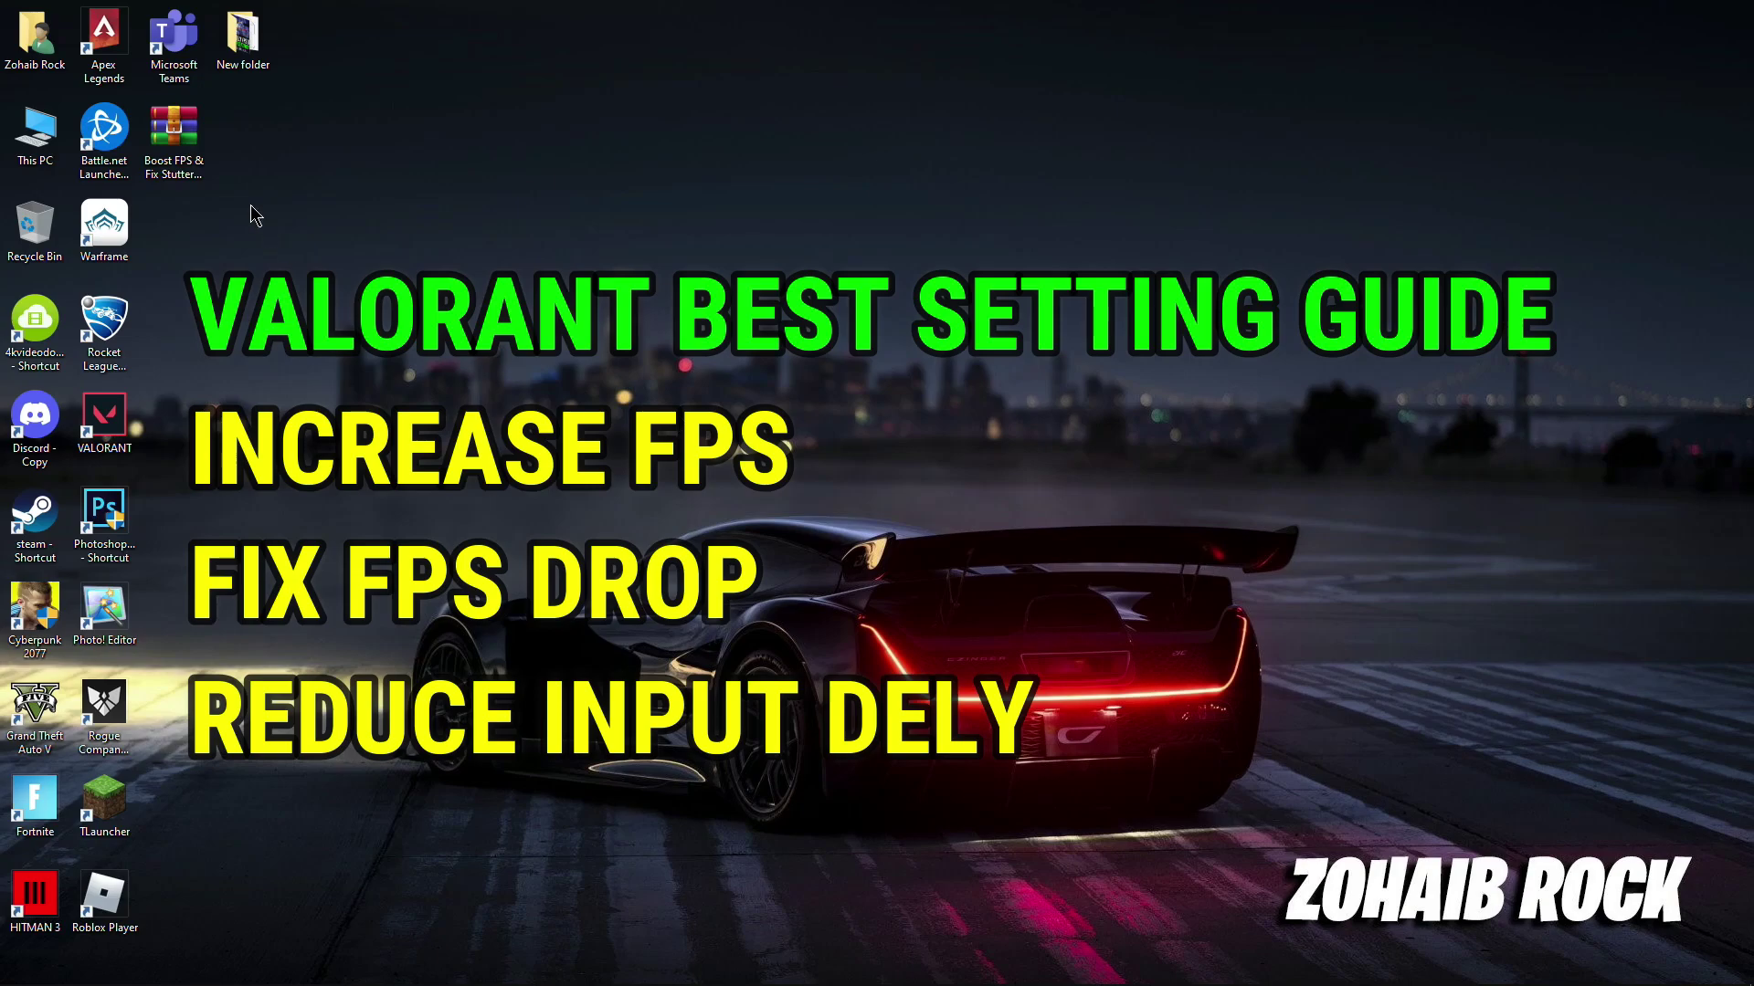
# Step: Extract the Boost FPS & Fix Stutters archive onto the desktop and move the archive to the Recycle Bin
pyautogui.moveTo(174, 135); pyautogui.dragTo(868, 239)
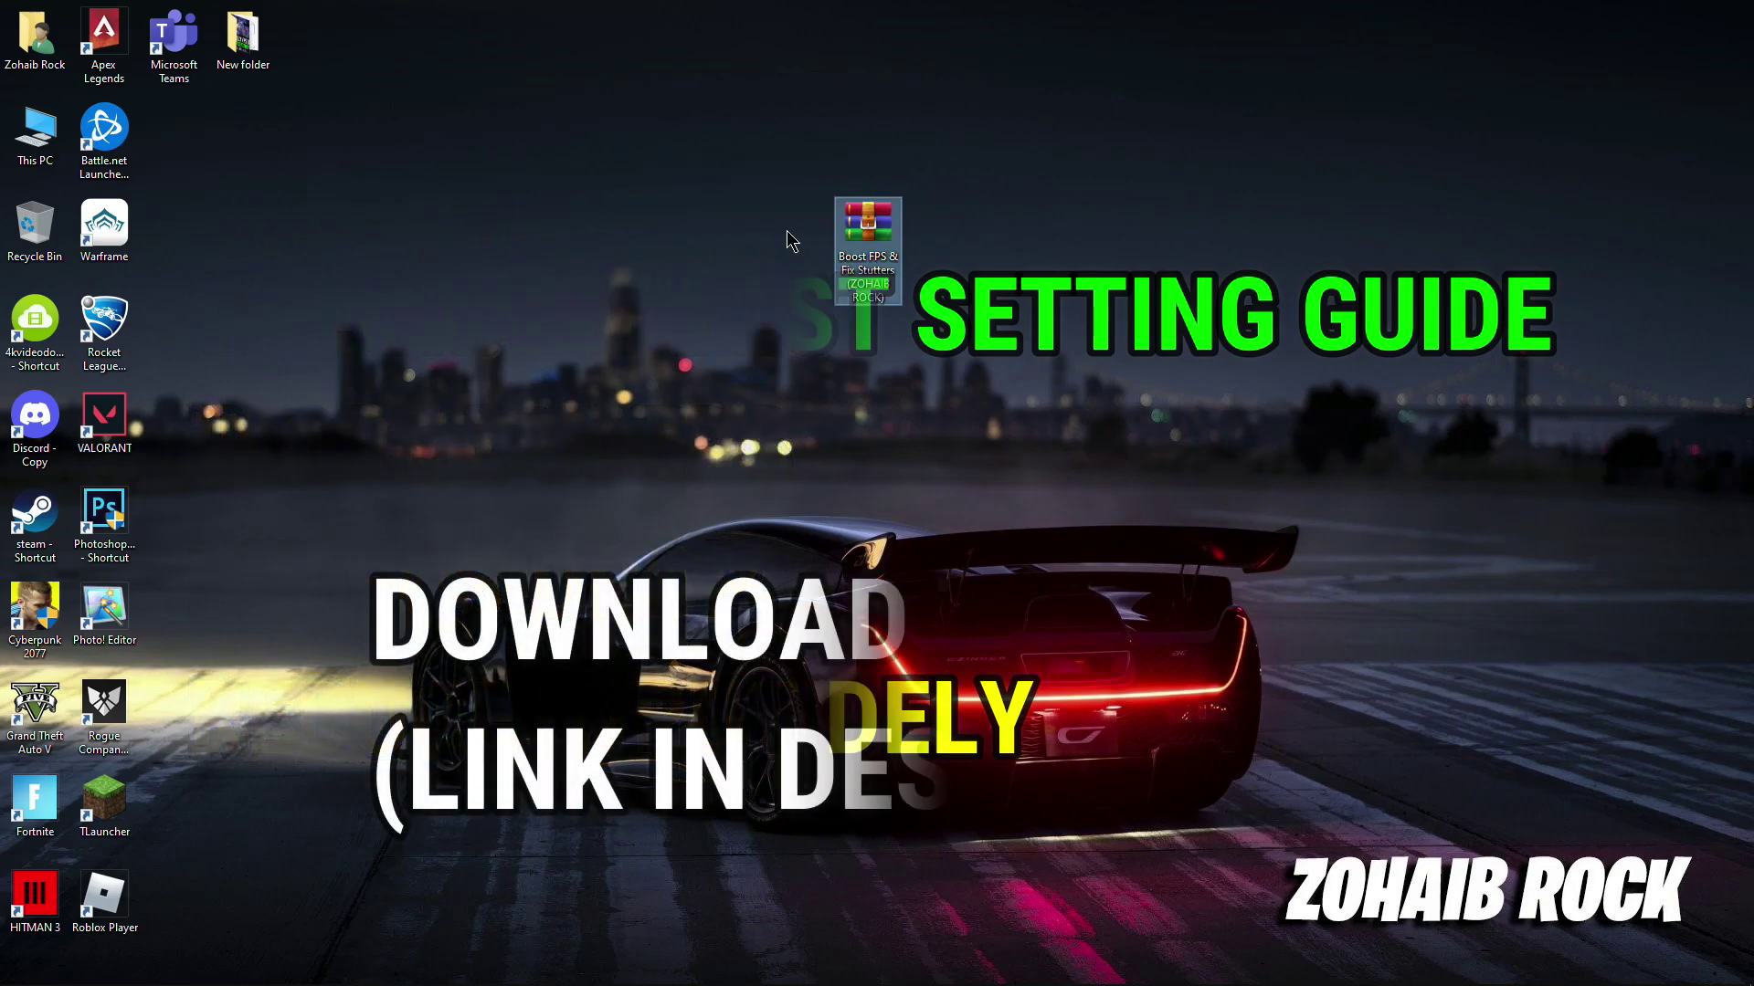
pyautogui.rightClick(865, 239)
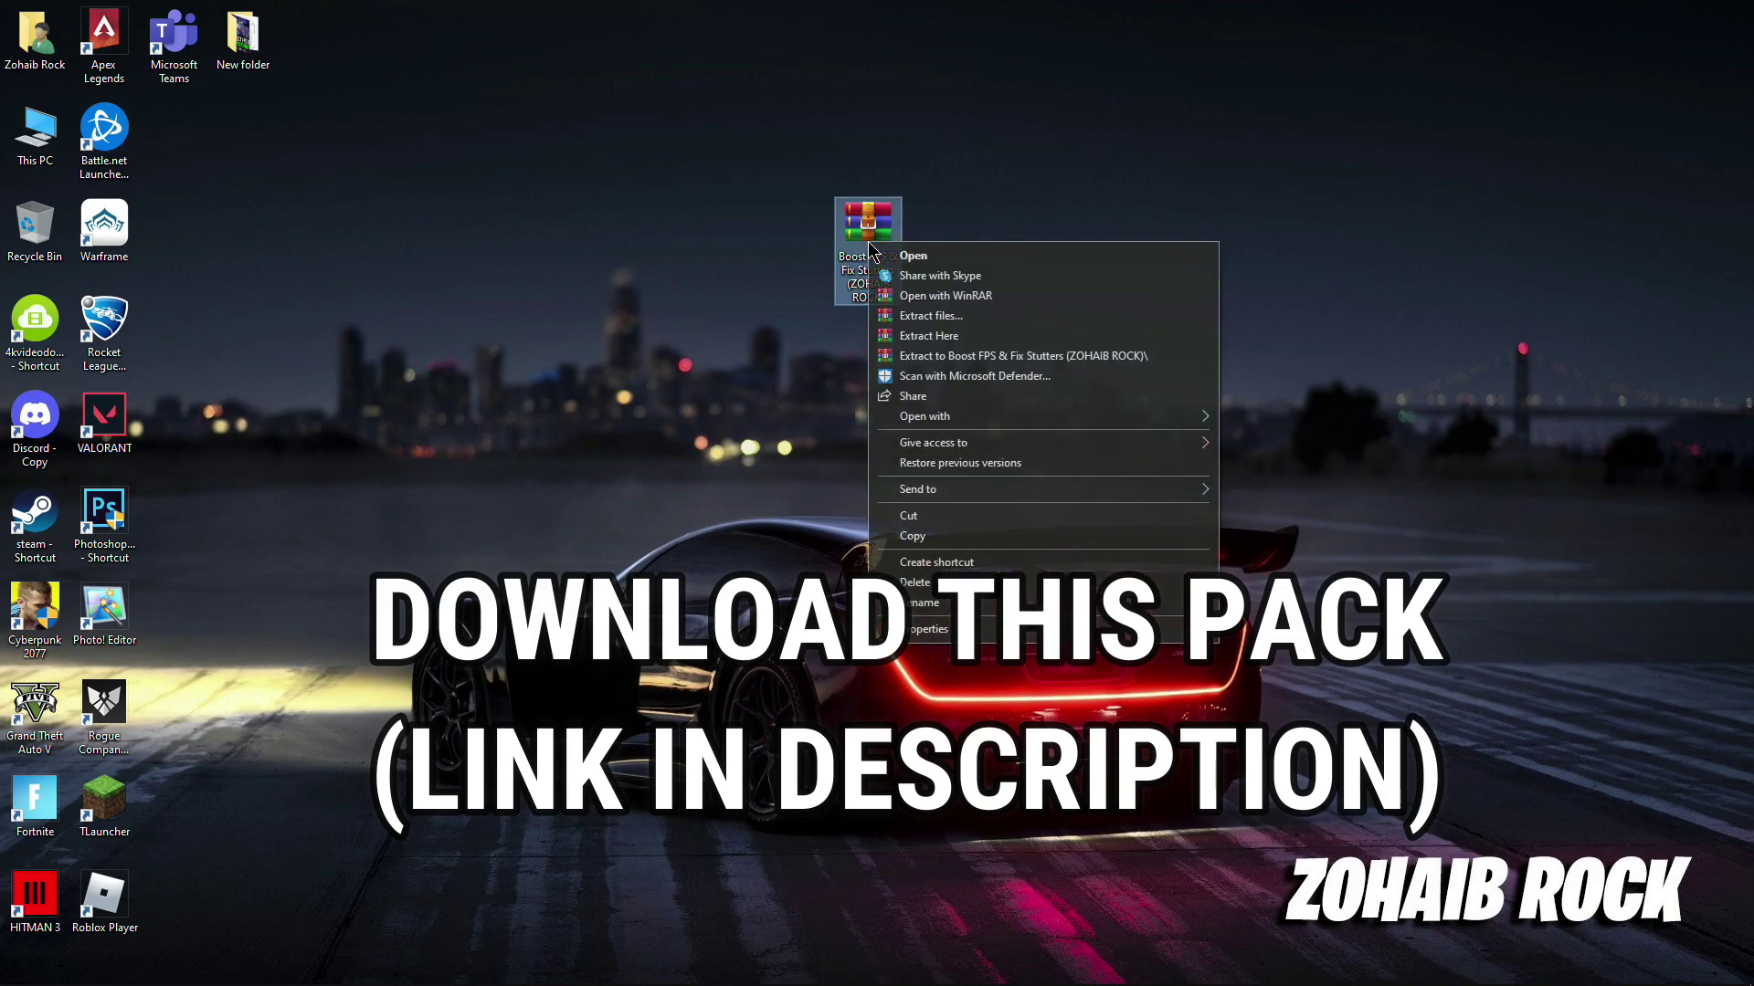
pyautogui.click(940, 336)
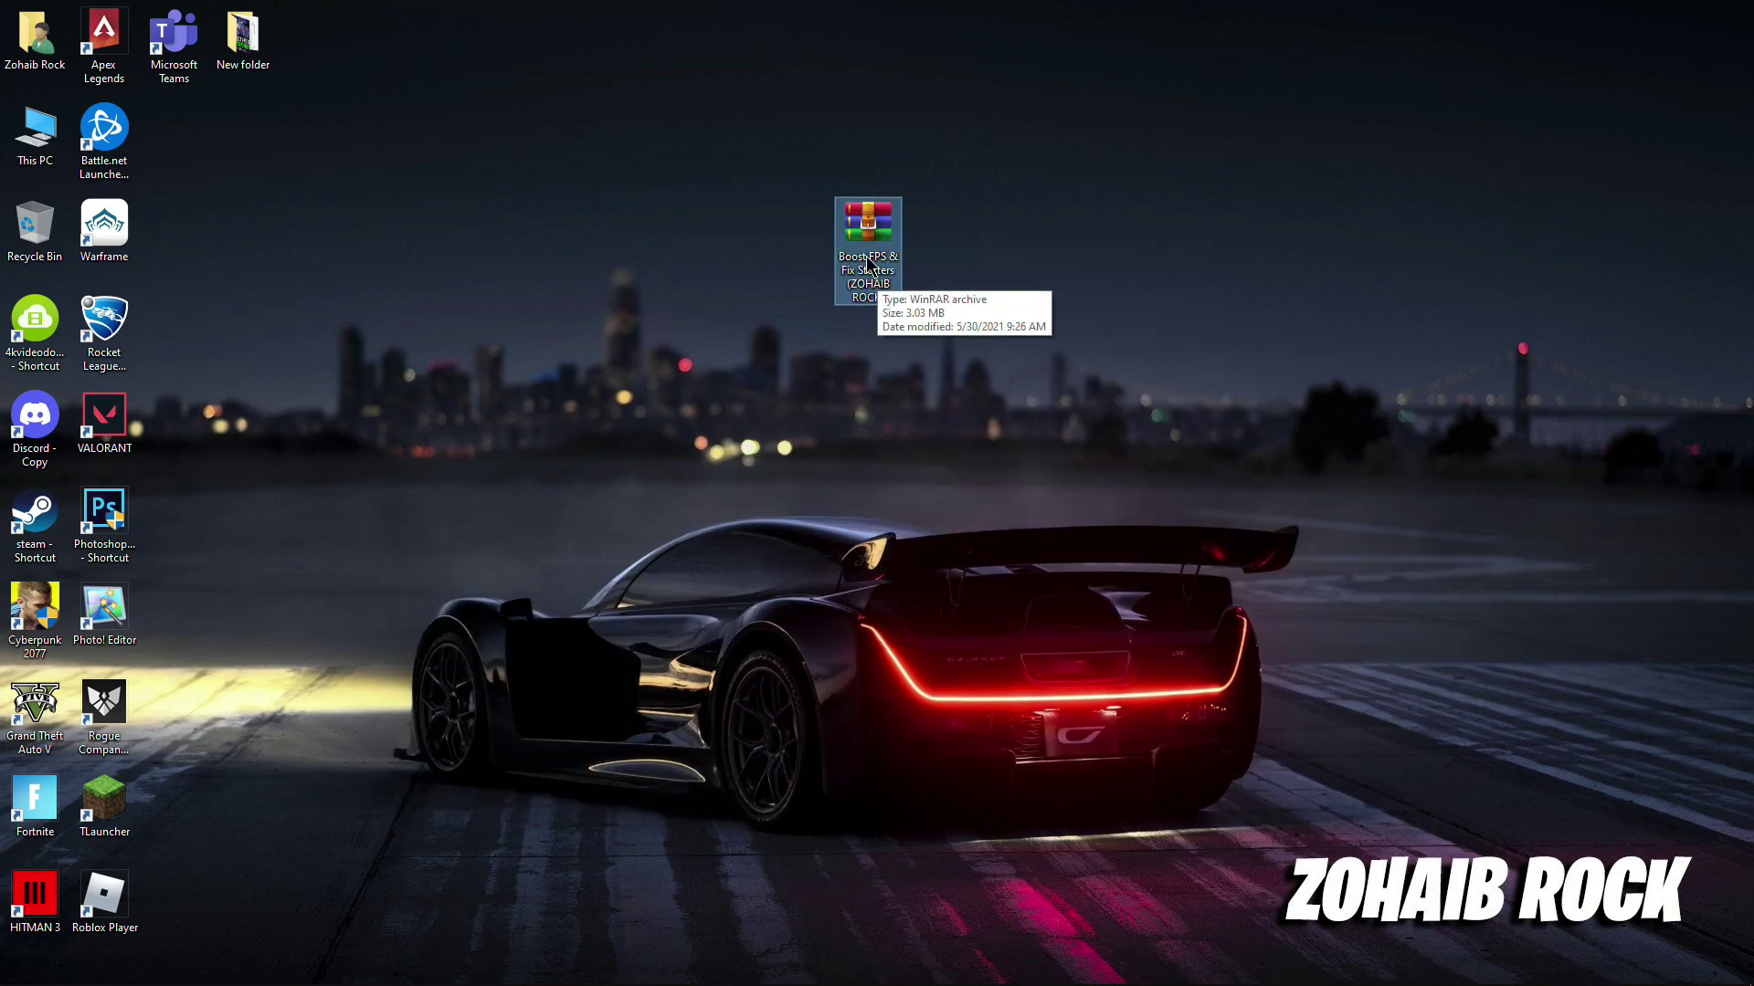
pyautogui.moveTo(891, 233); pyautogui.dragTo(35, 224)
pyautogui.moveTo(169, 141); pyautogui.dragTo(769, 245)
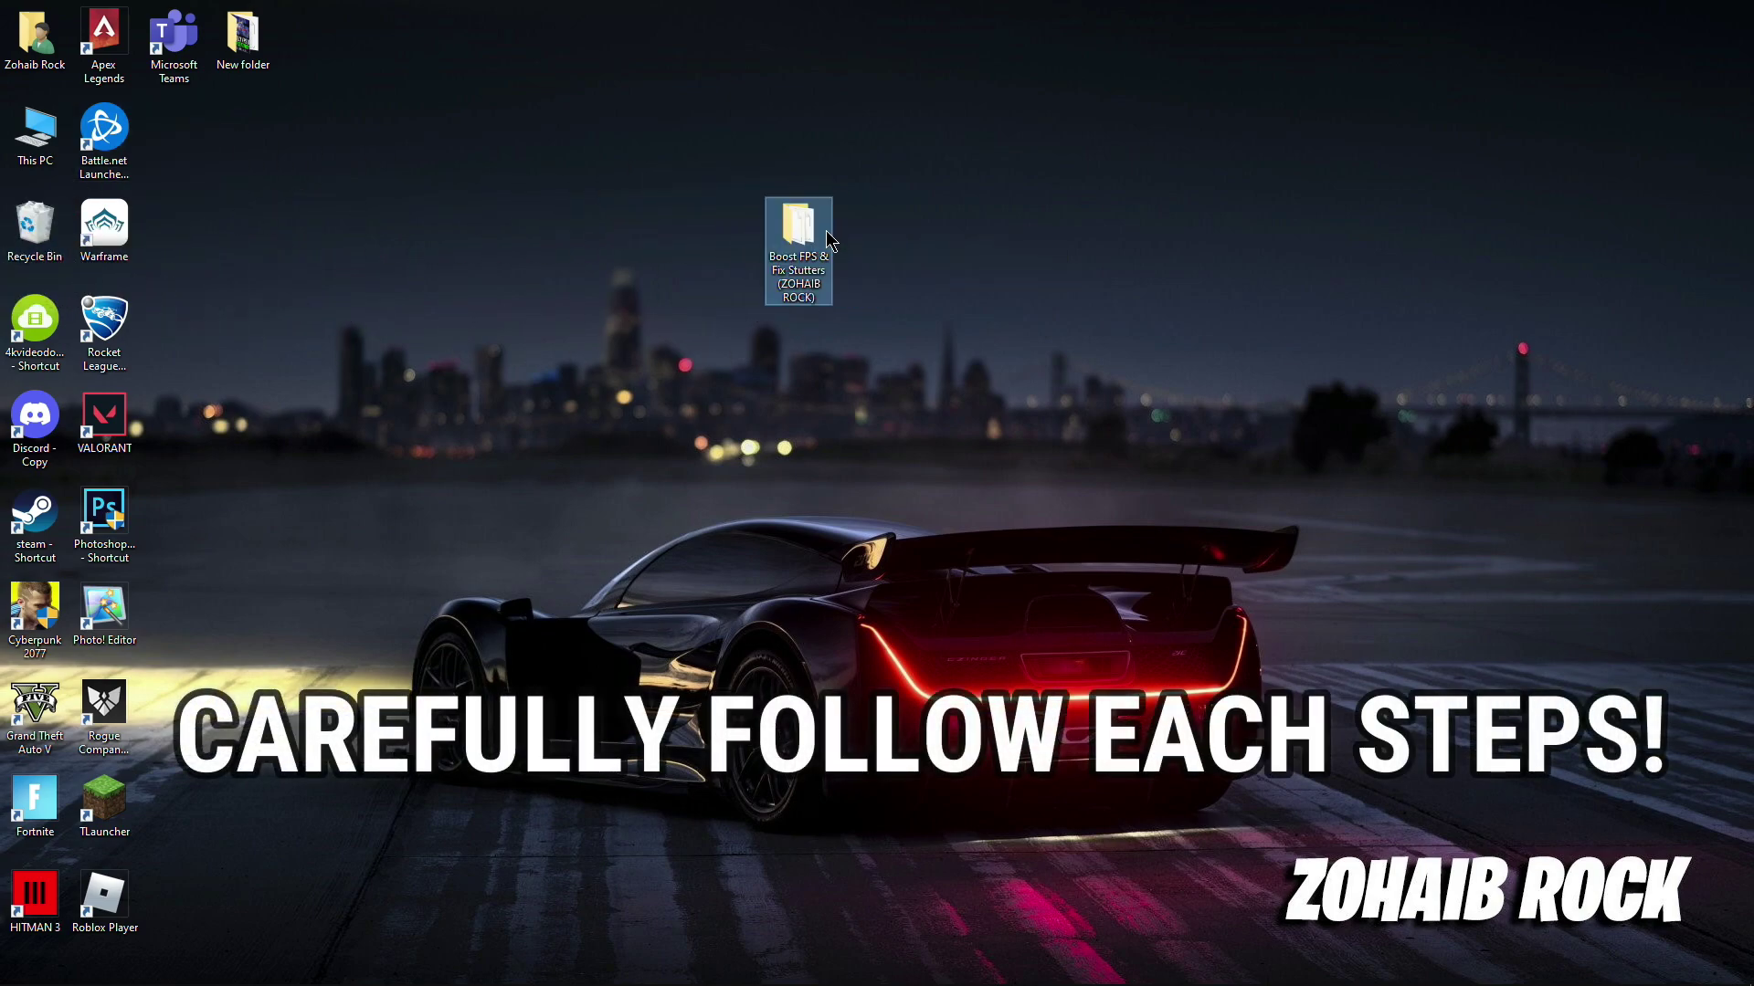
# Step: Open the Create A Restore Point shortcut from the extracted pack's 1 Start folder
pyautogui.doubleClick(783, 239)
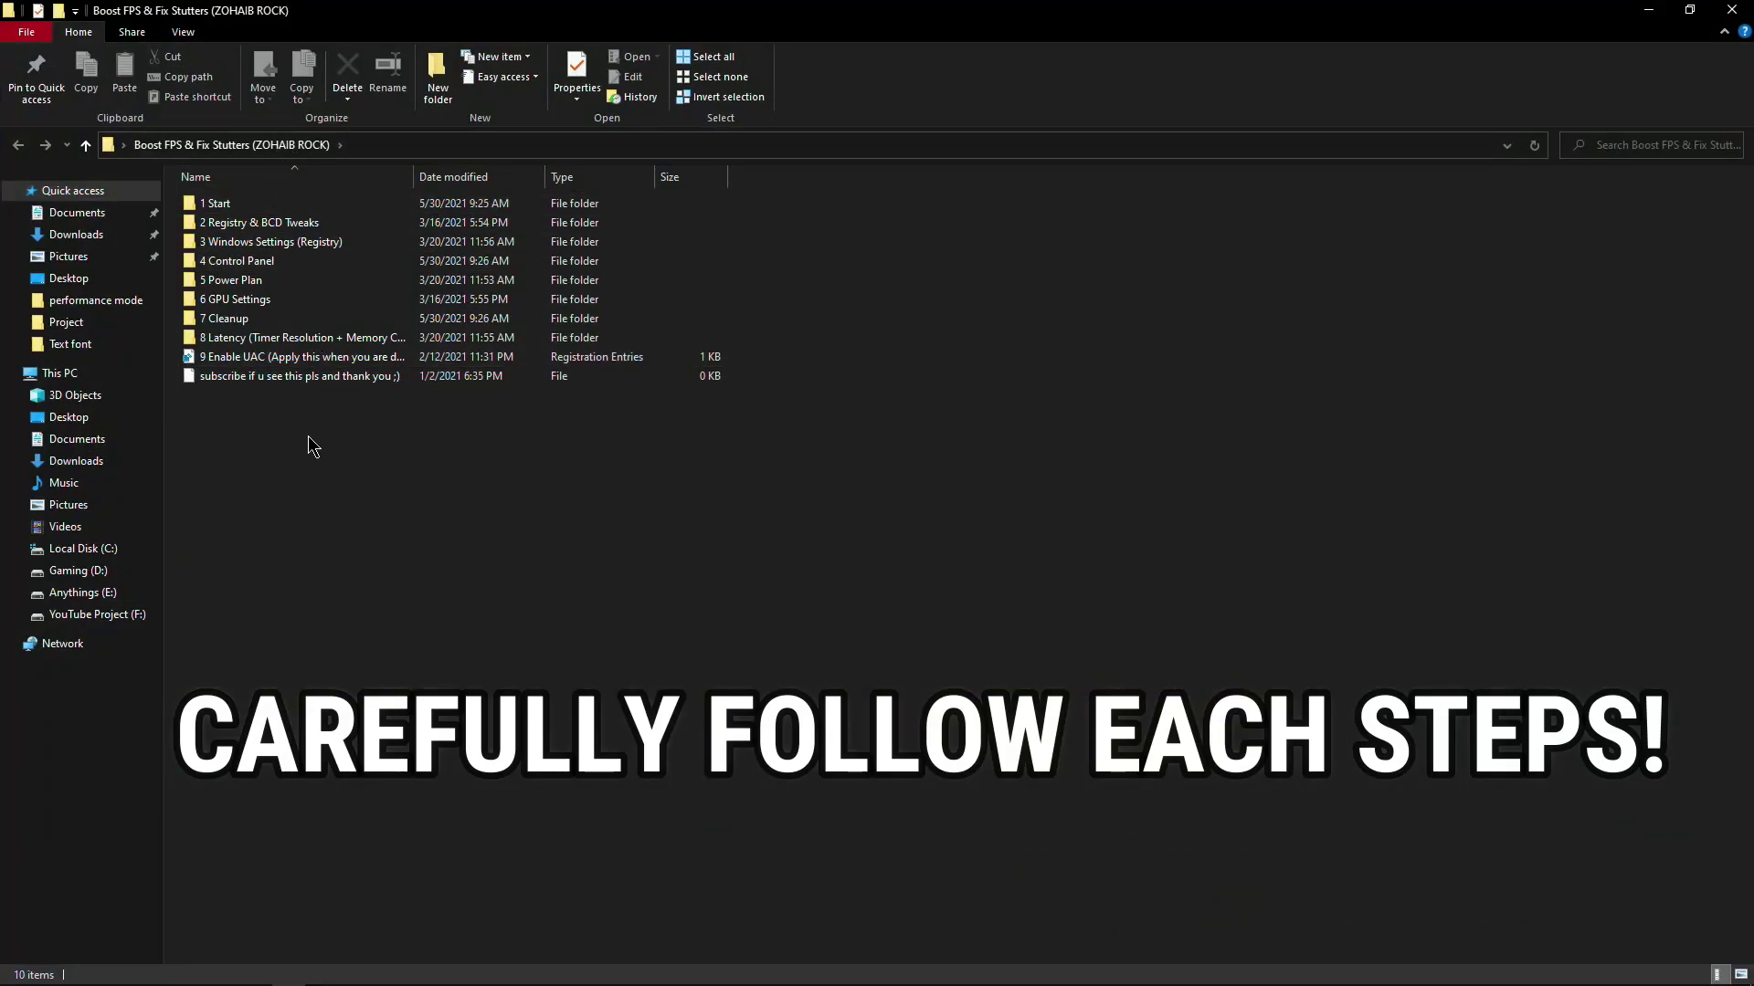
pyautogui.doubleClick(215, 203)
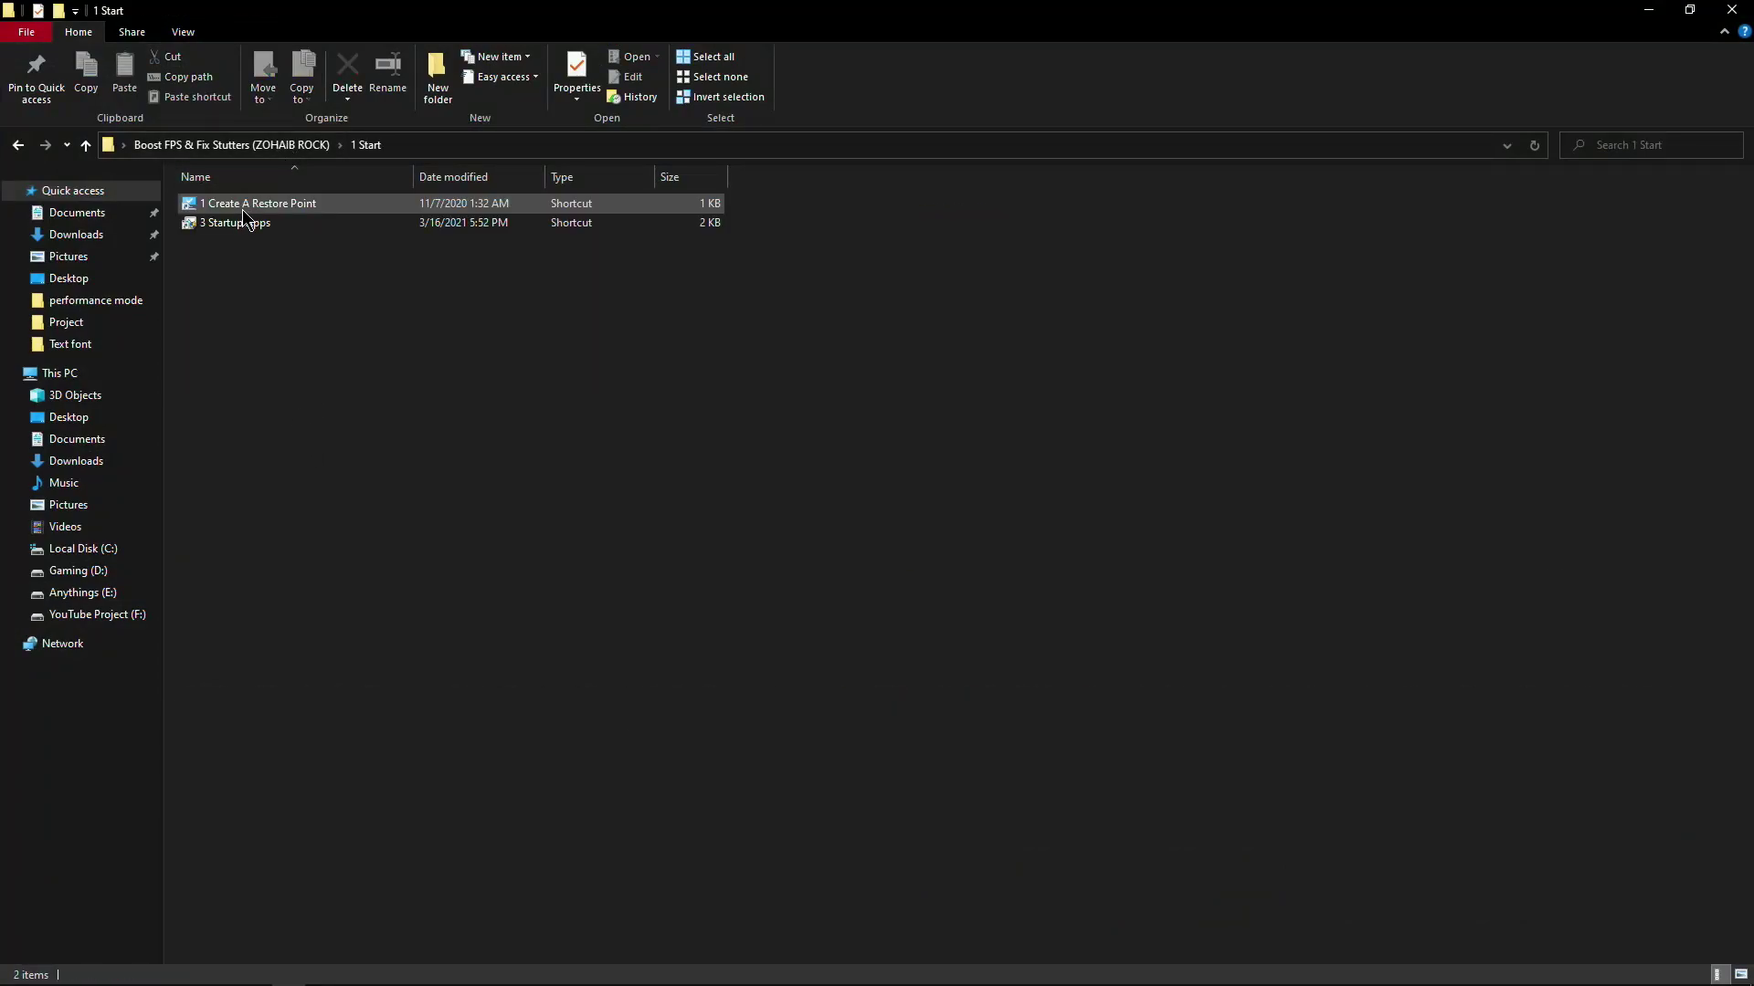
pyautogui.doubleClick(245, 207)
pyautogui.moveTo(348, 159); pyautogui.dragTo(873, 150)
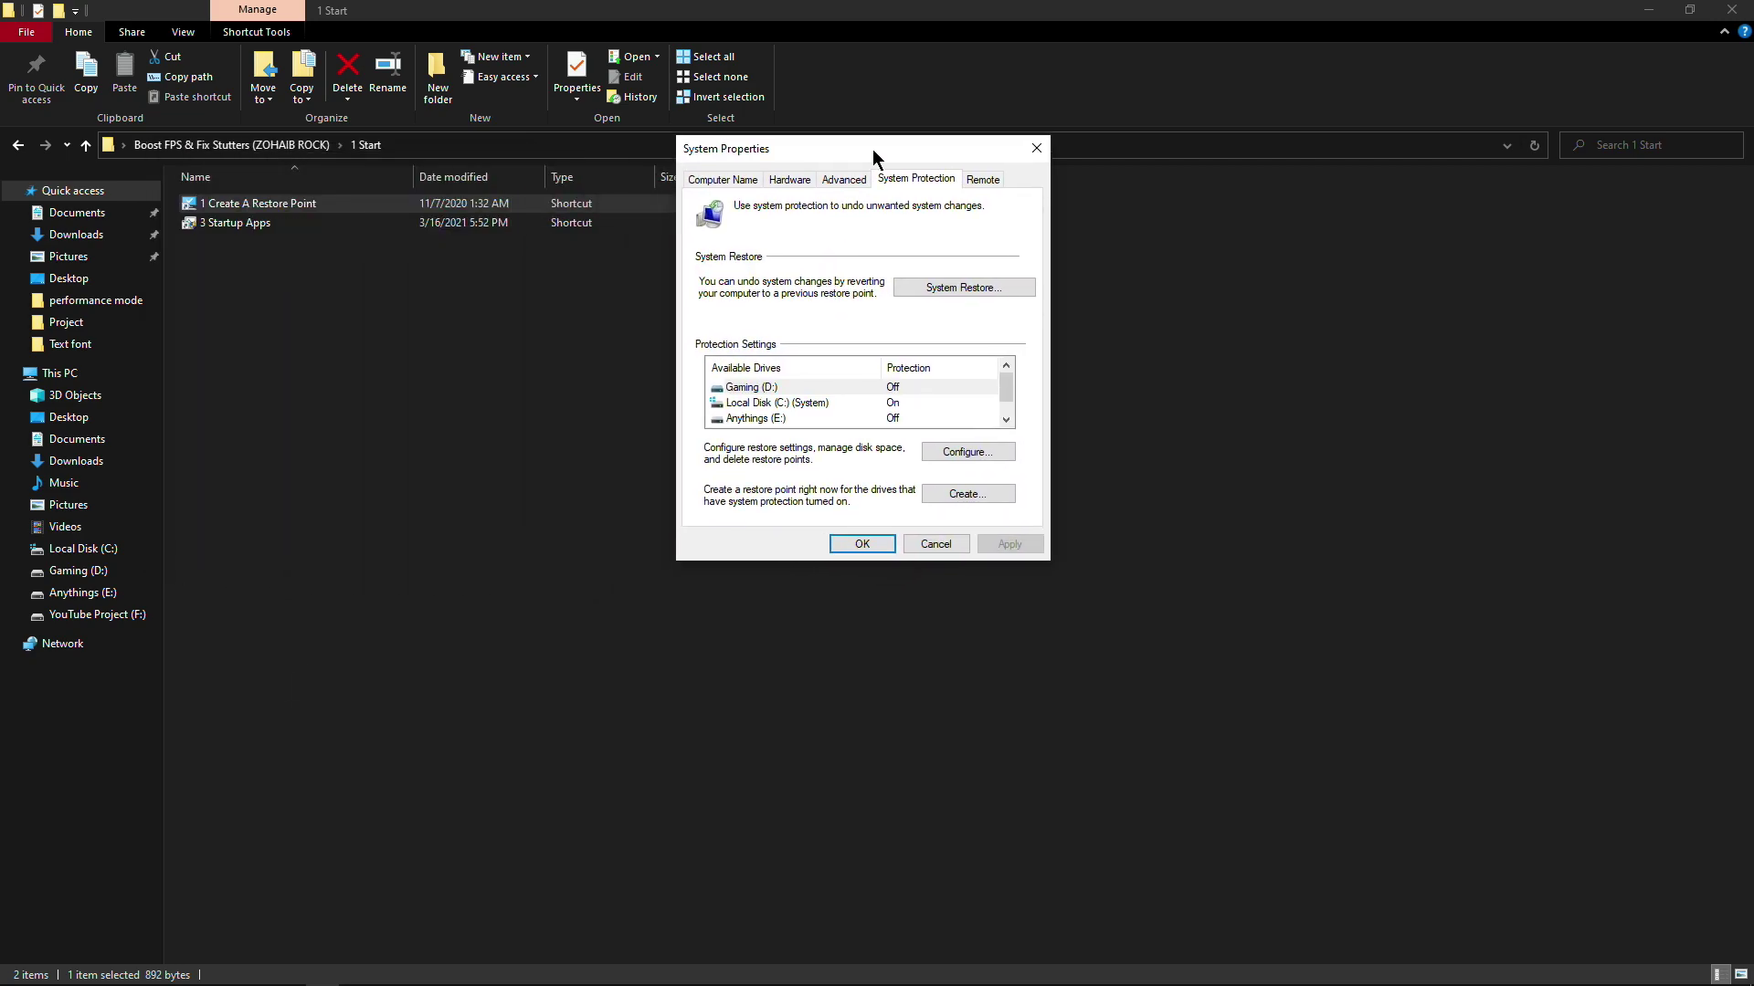
# Step: Limit system protection on Local Disk (C:) to a maximum usage of 8% and apply the setting
pyautogui.click(752, 404)
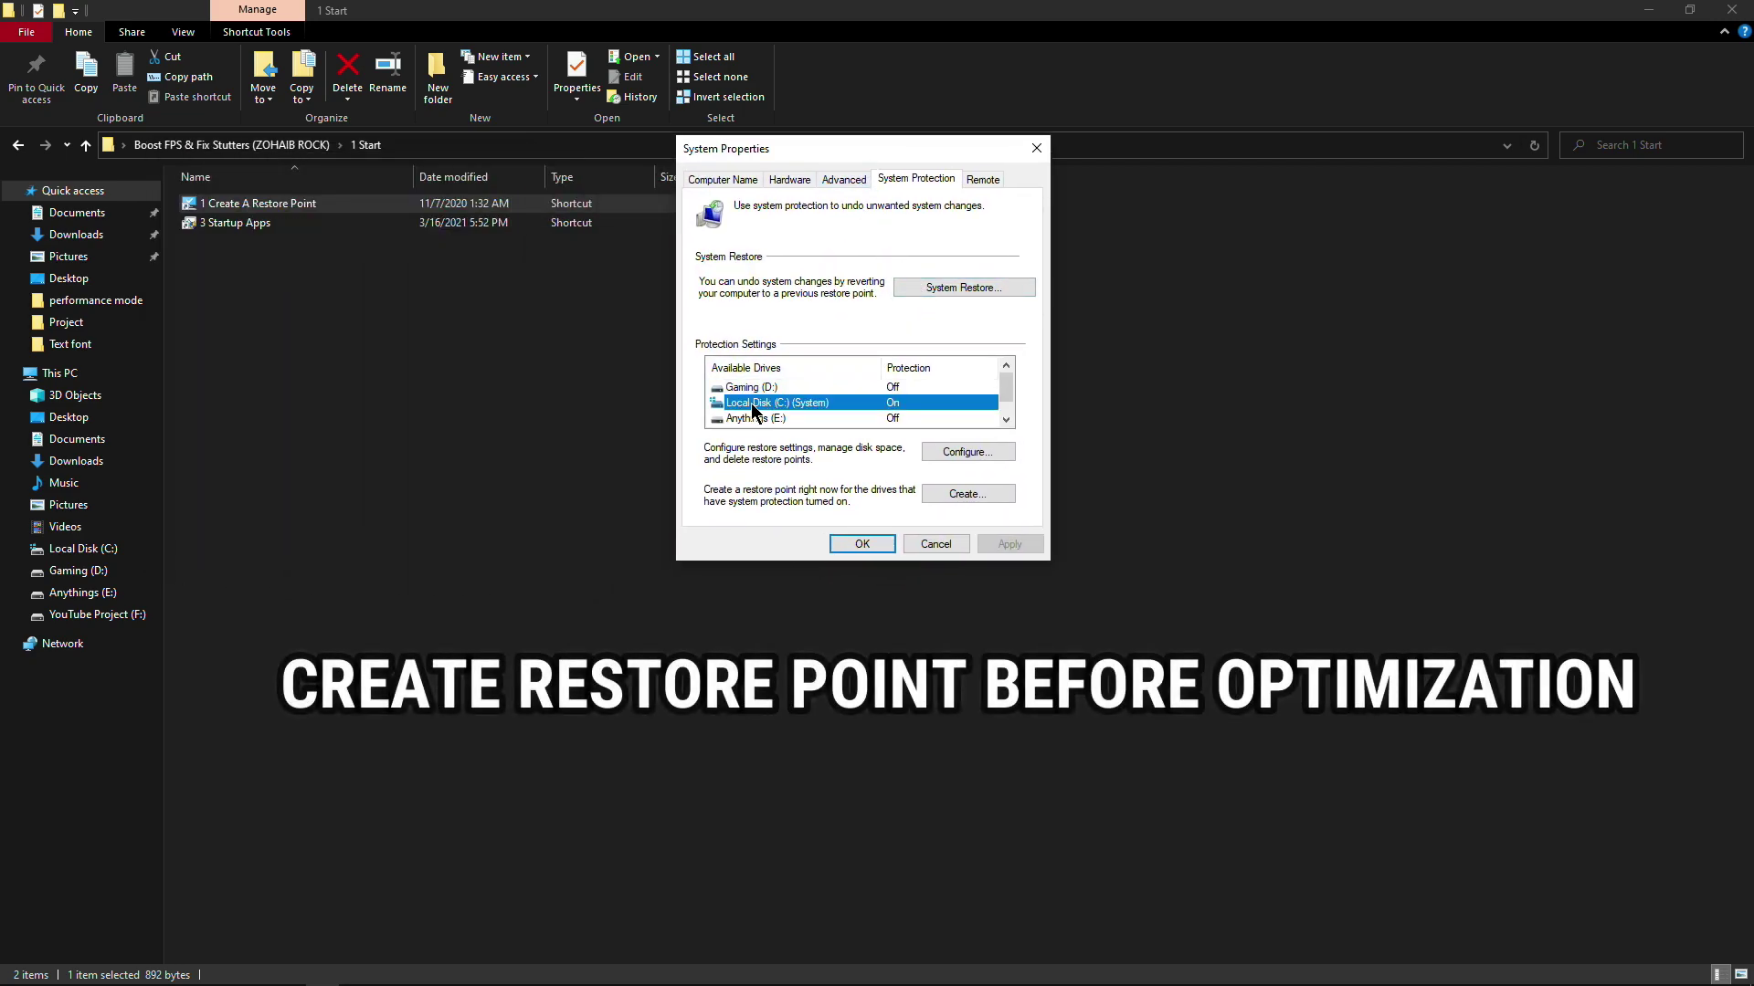
pyautogui.click(967, 454)
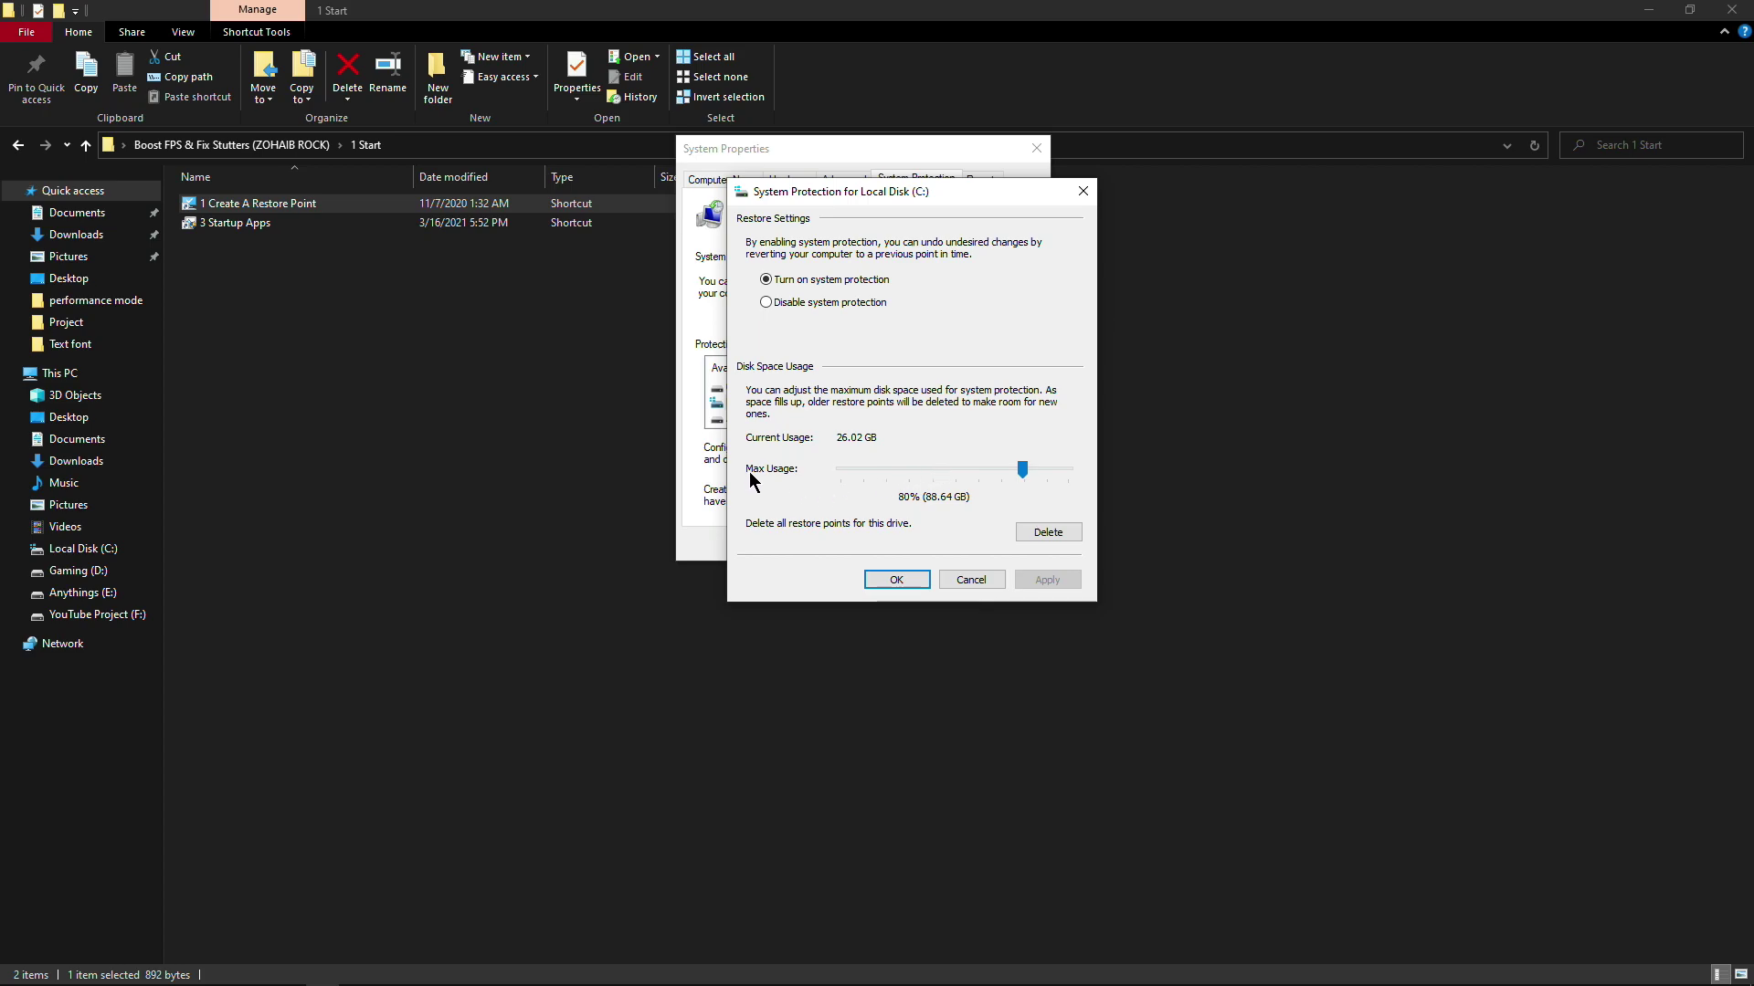
pyautogui.moveTo(883, 477); pyautogui.dragTo(860, 482)
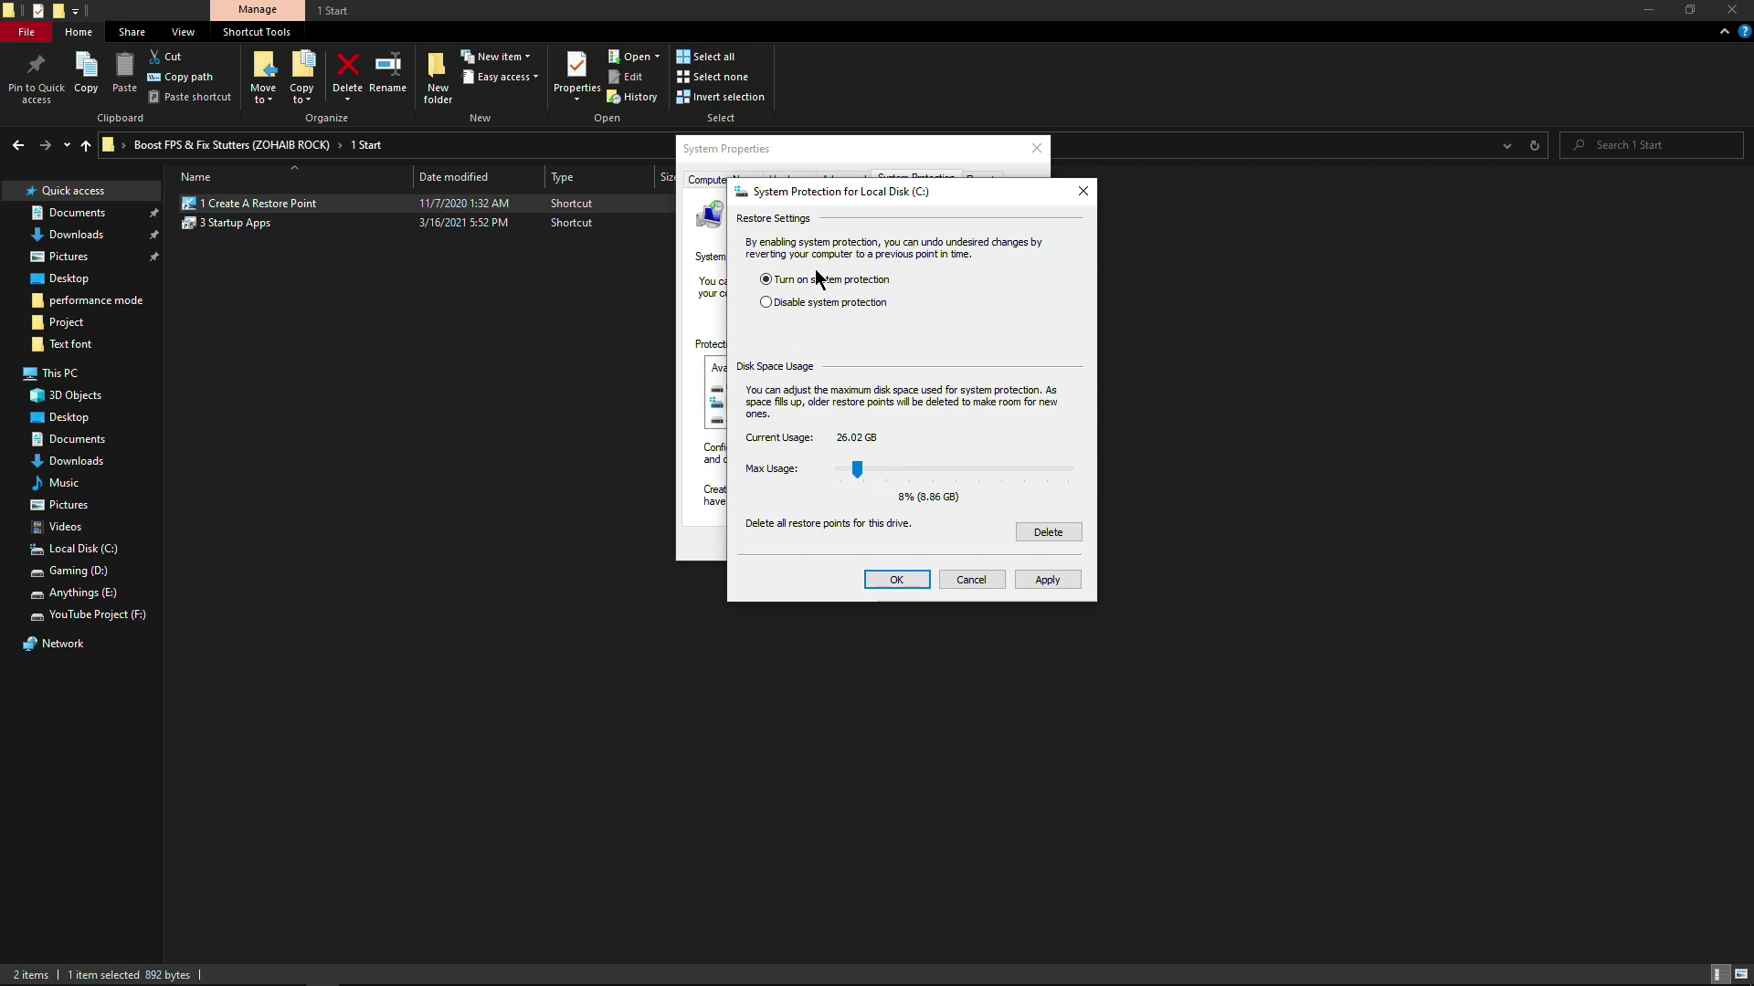
pyautogui.click(1038, 579)
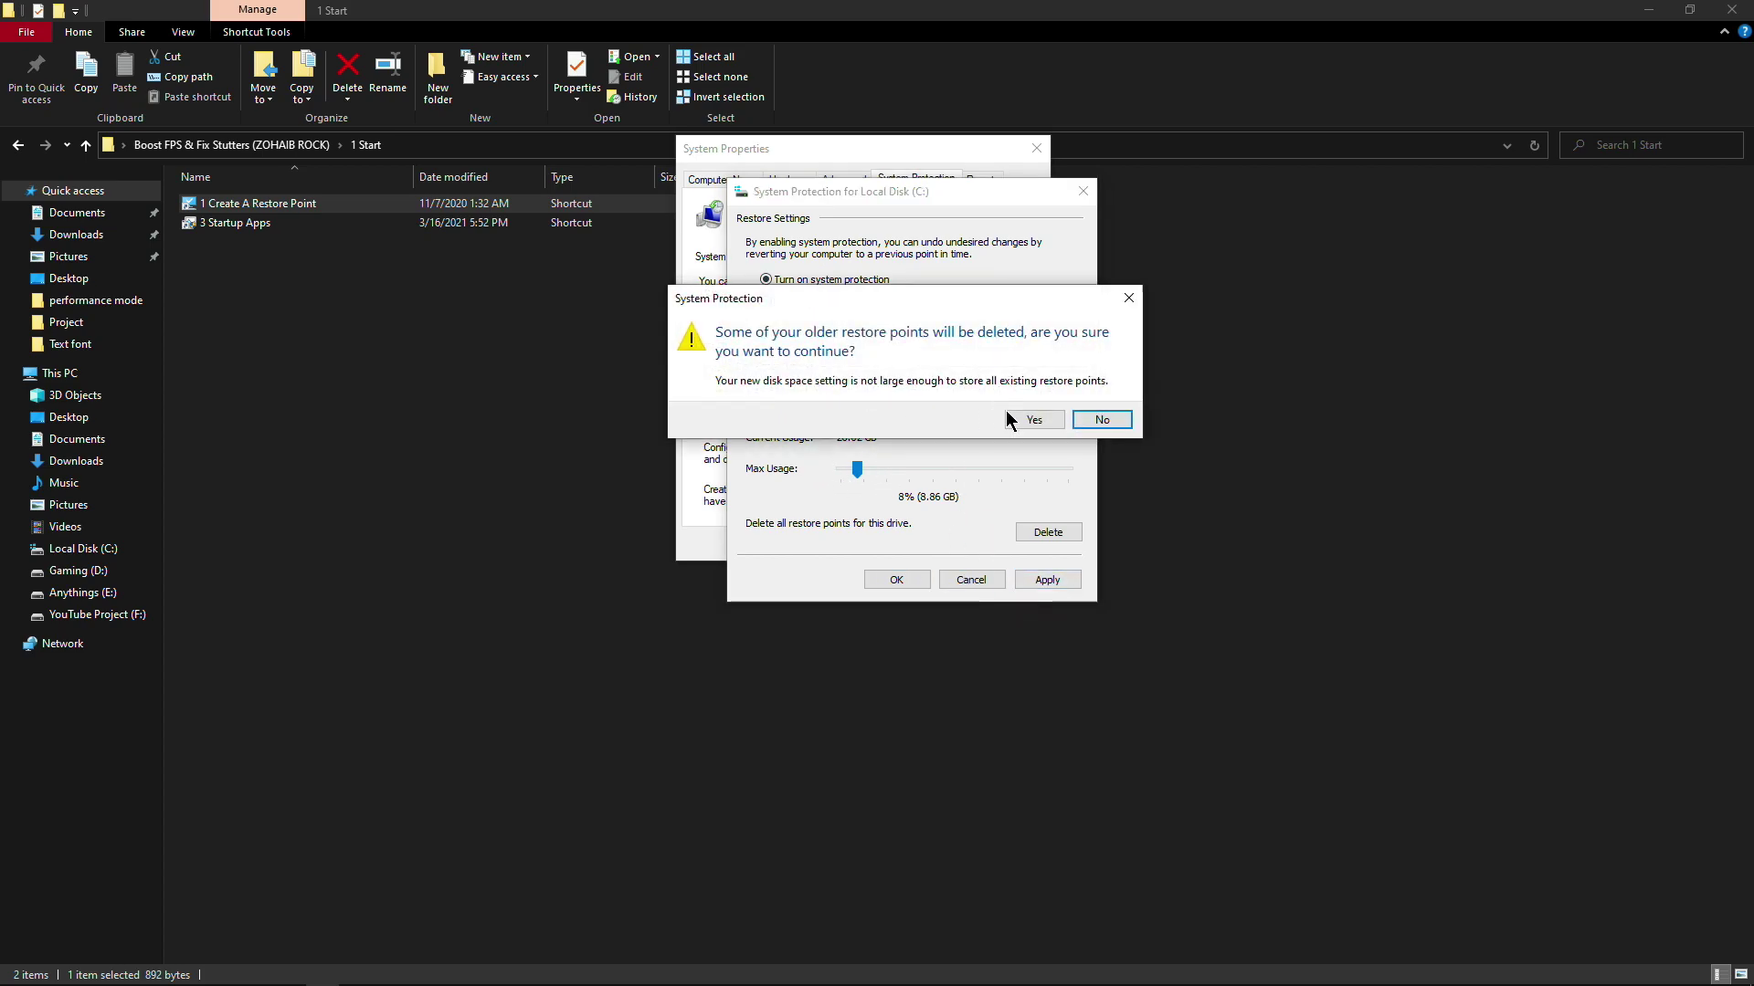
pyautogui.click(1012, 307)
pyautogui.click(893, 576)
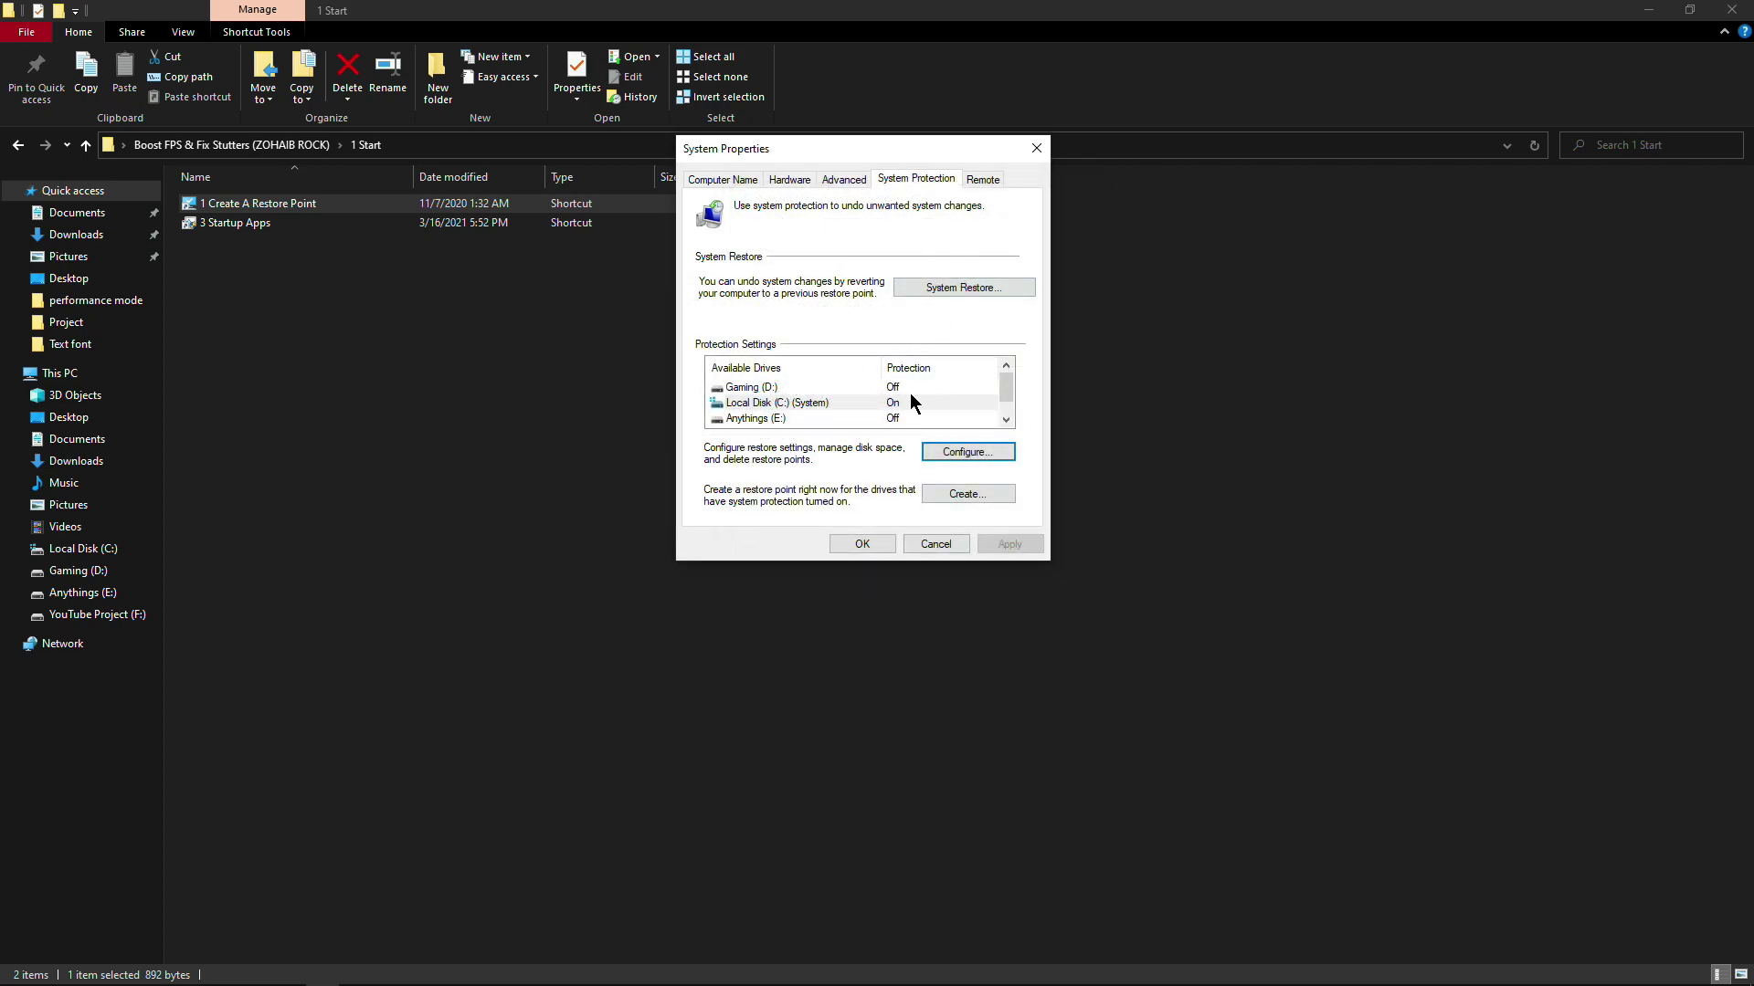
# Step: Create a system restore point with the description VALORANT and close the system properties
pyautogui.click(984, 495)
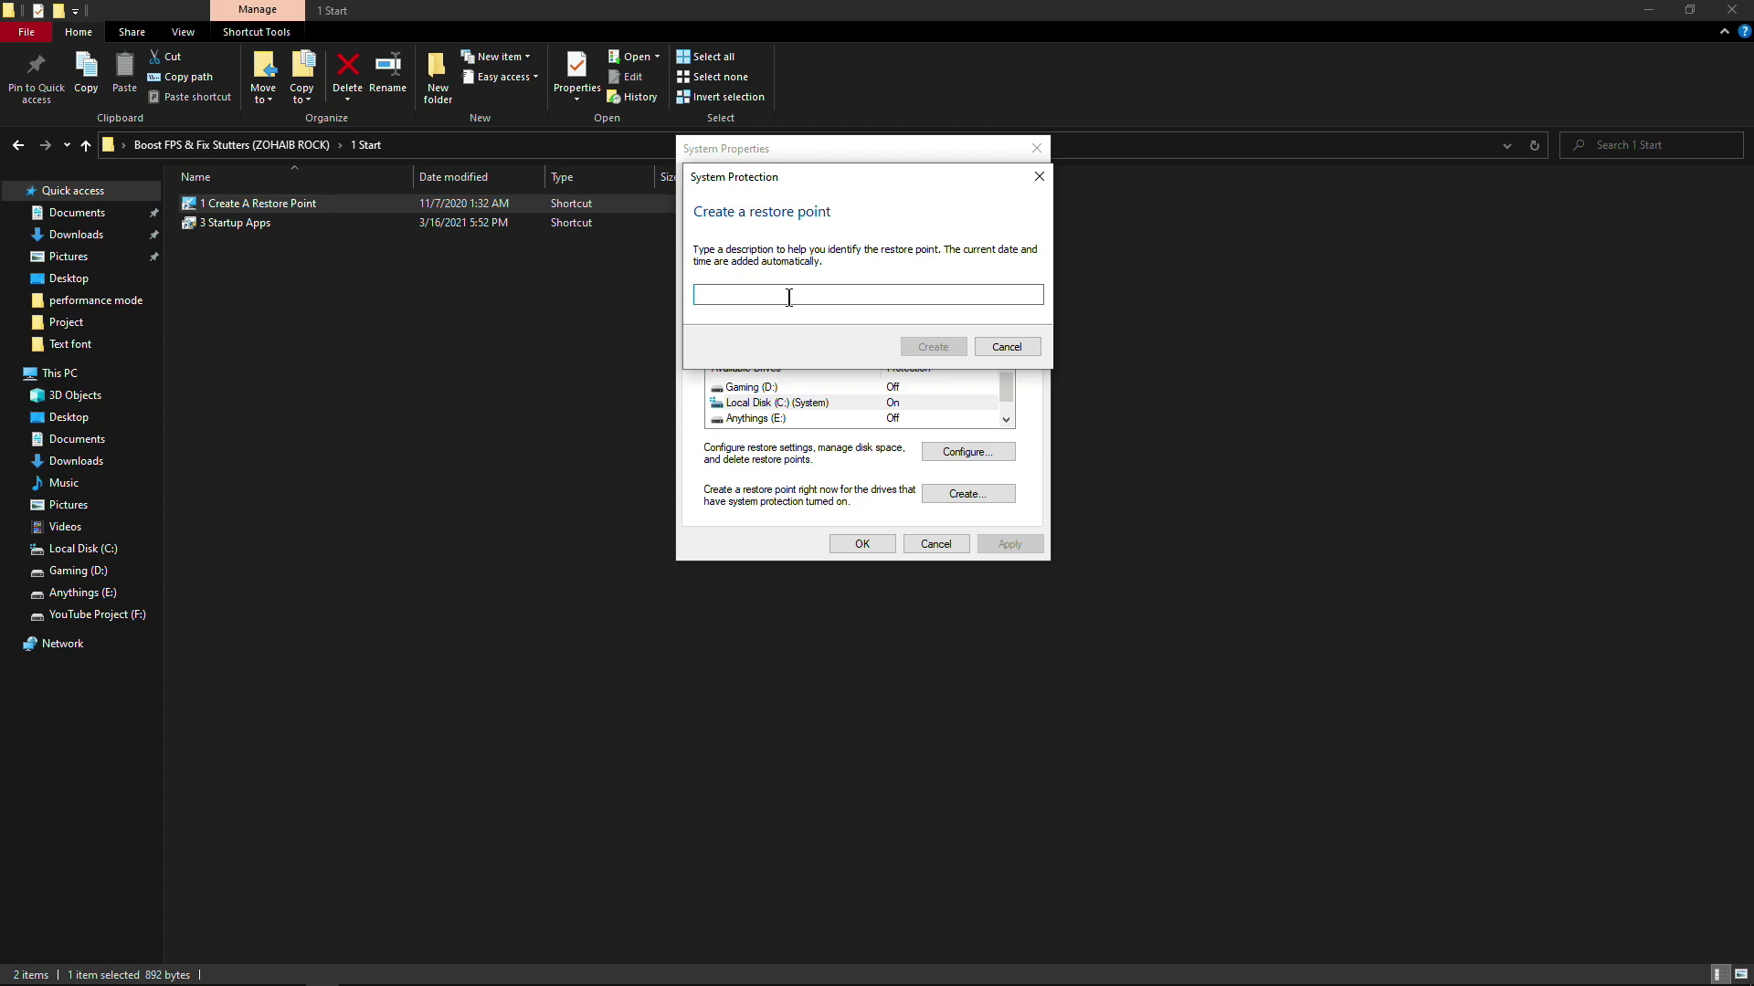
pyautogui.write('VALORANT')
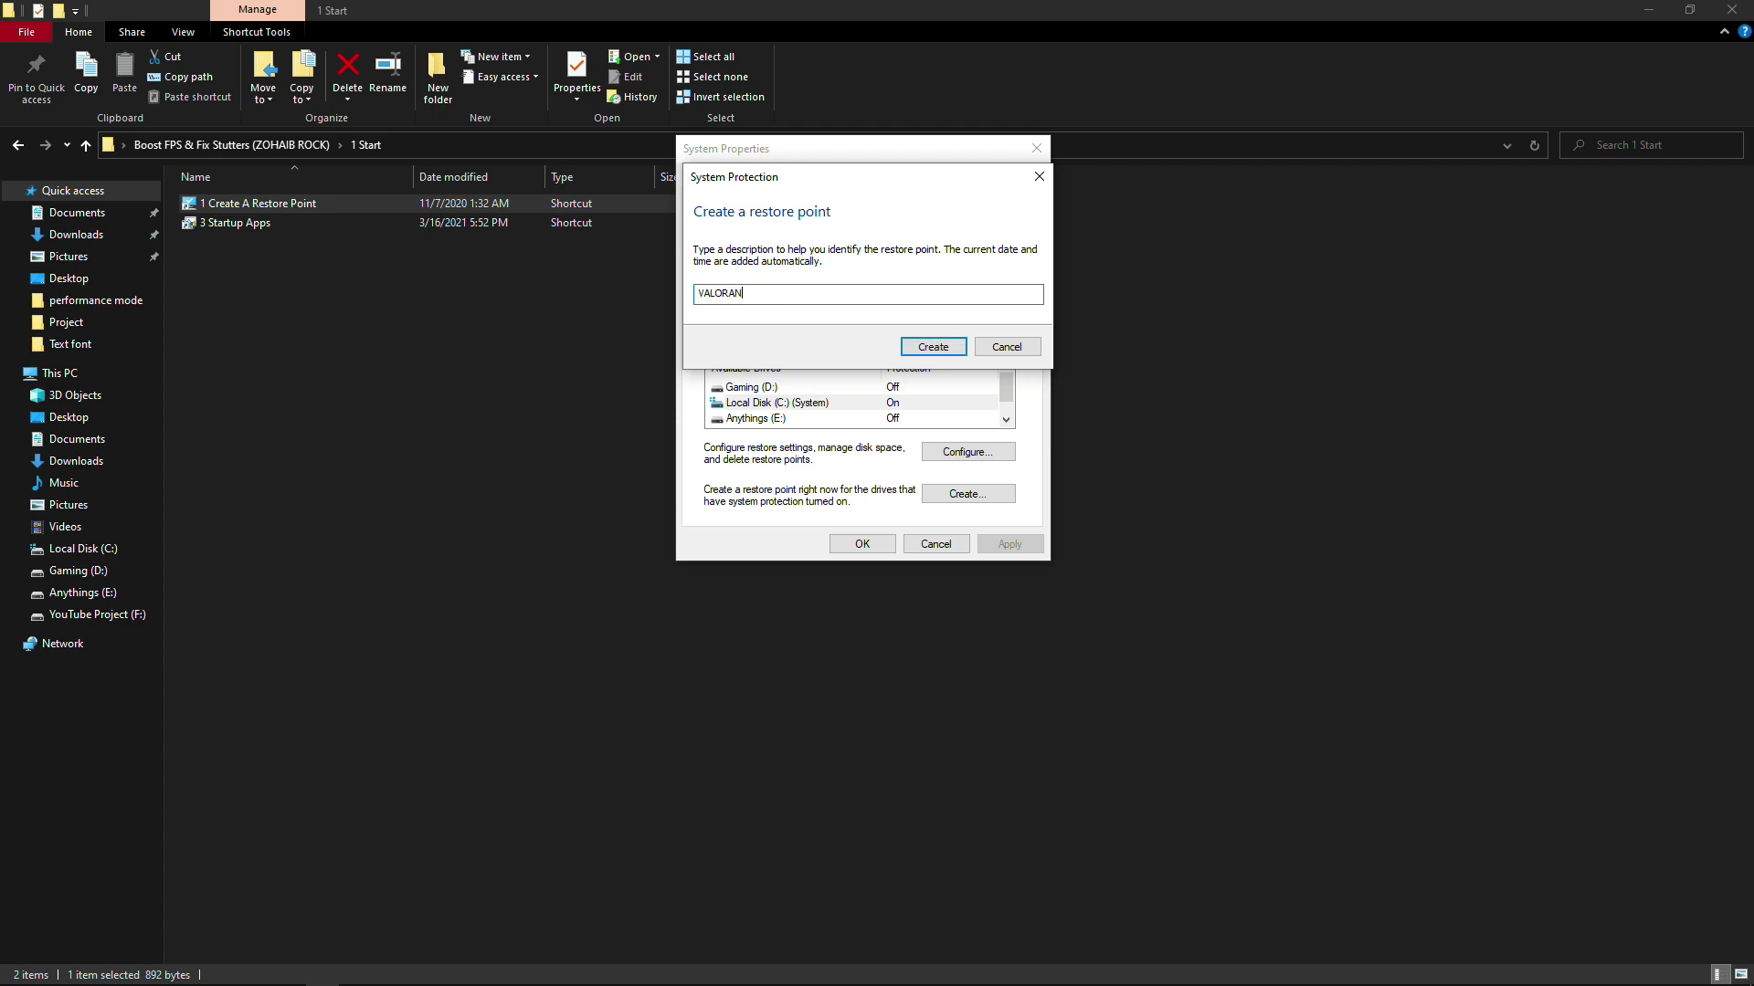
pyautogui.click(930, 351)
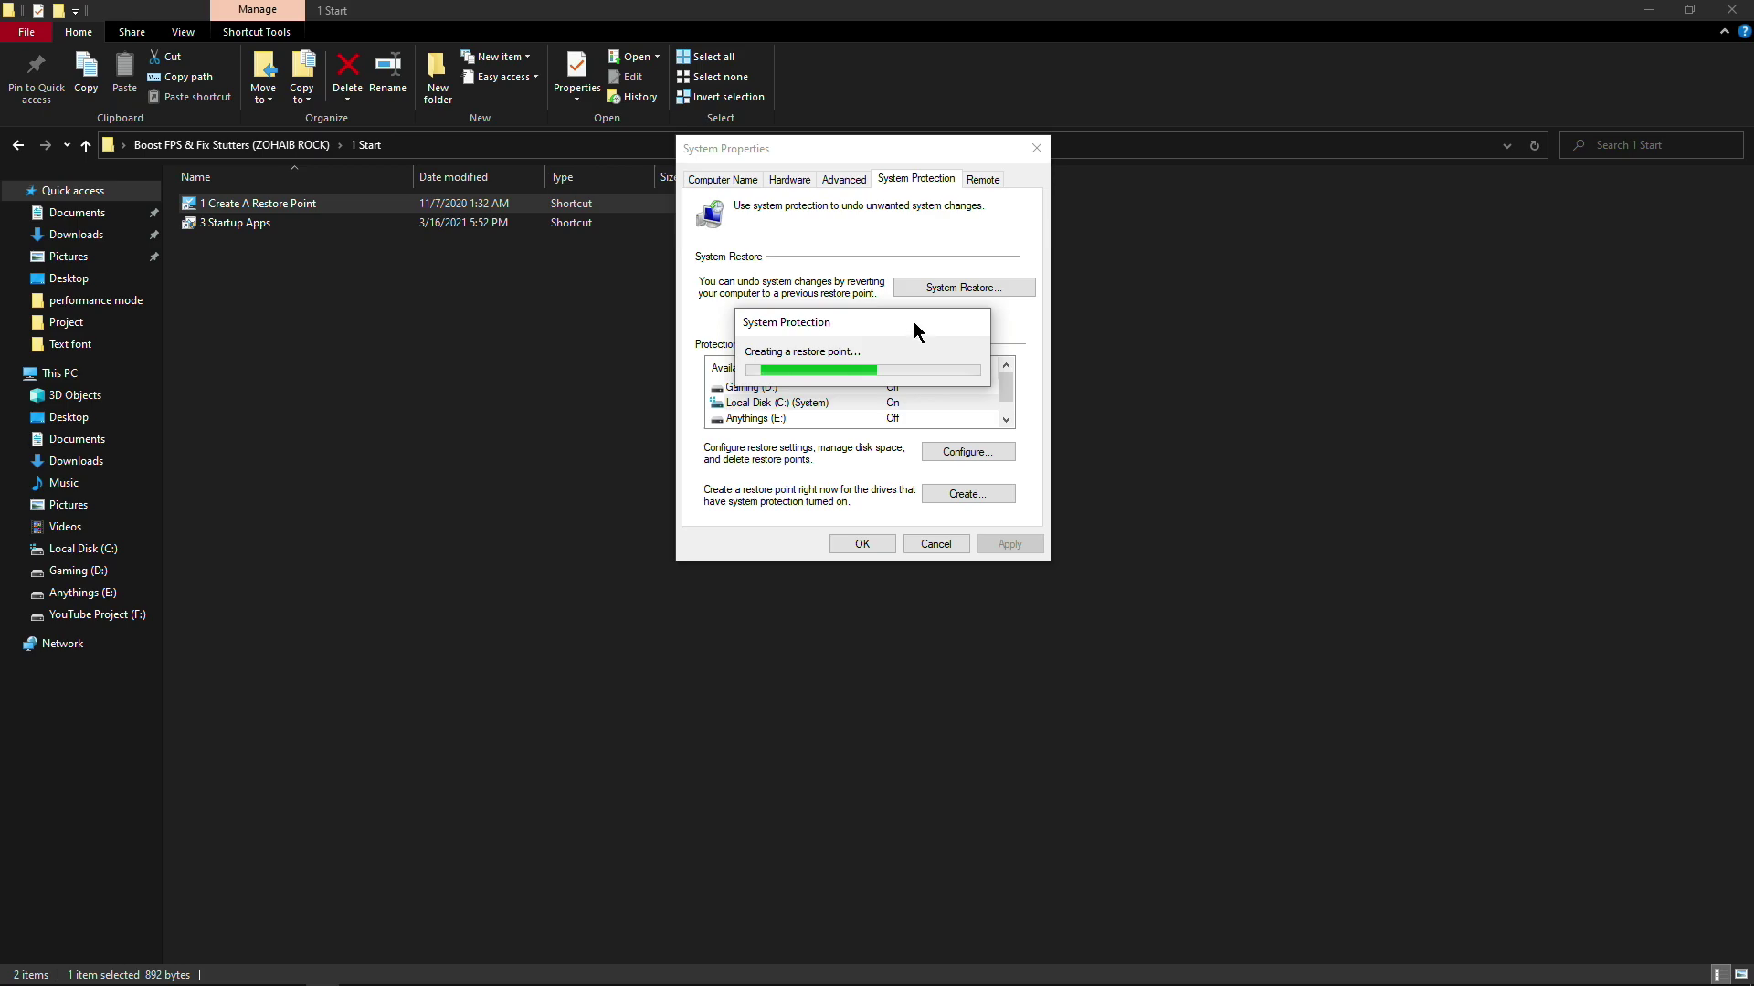
pyautogui.press('Return')
# Step: Open the Startup Apps shortcut and review the status of the startup programs, including Skype
pyautogui.doubleClick(245, 223)
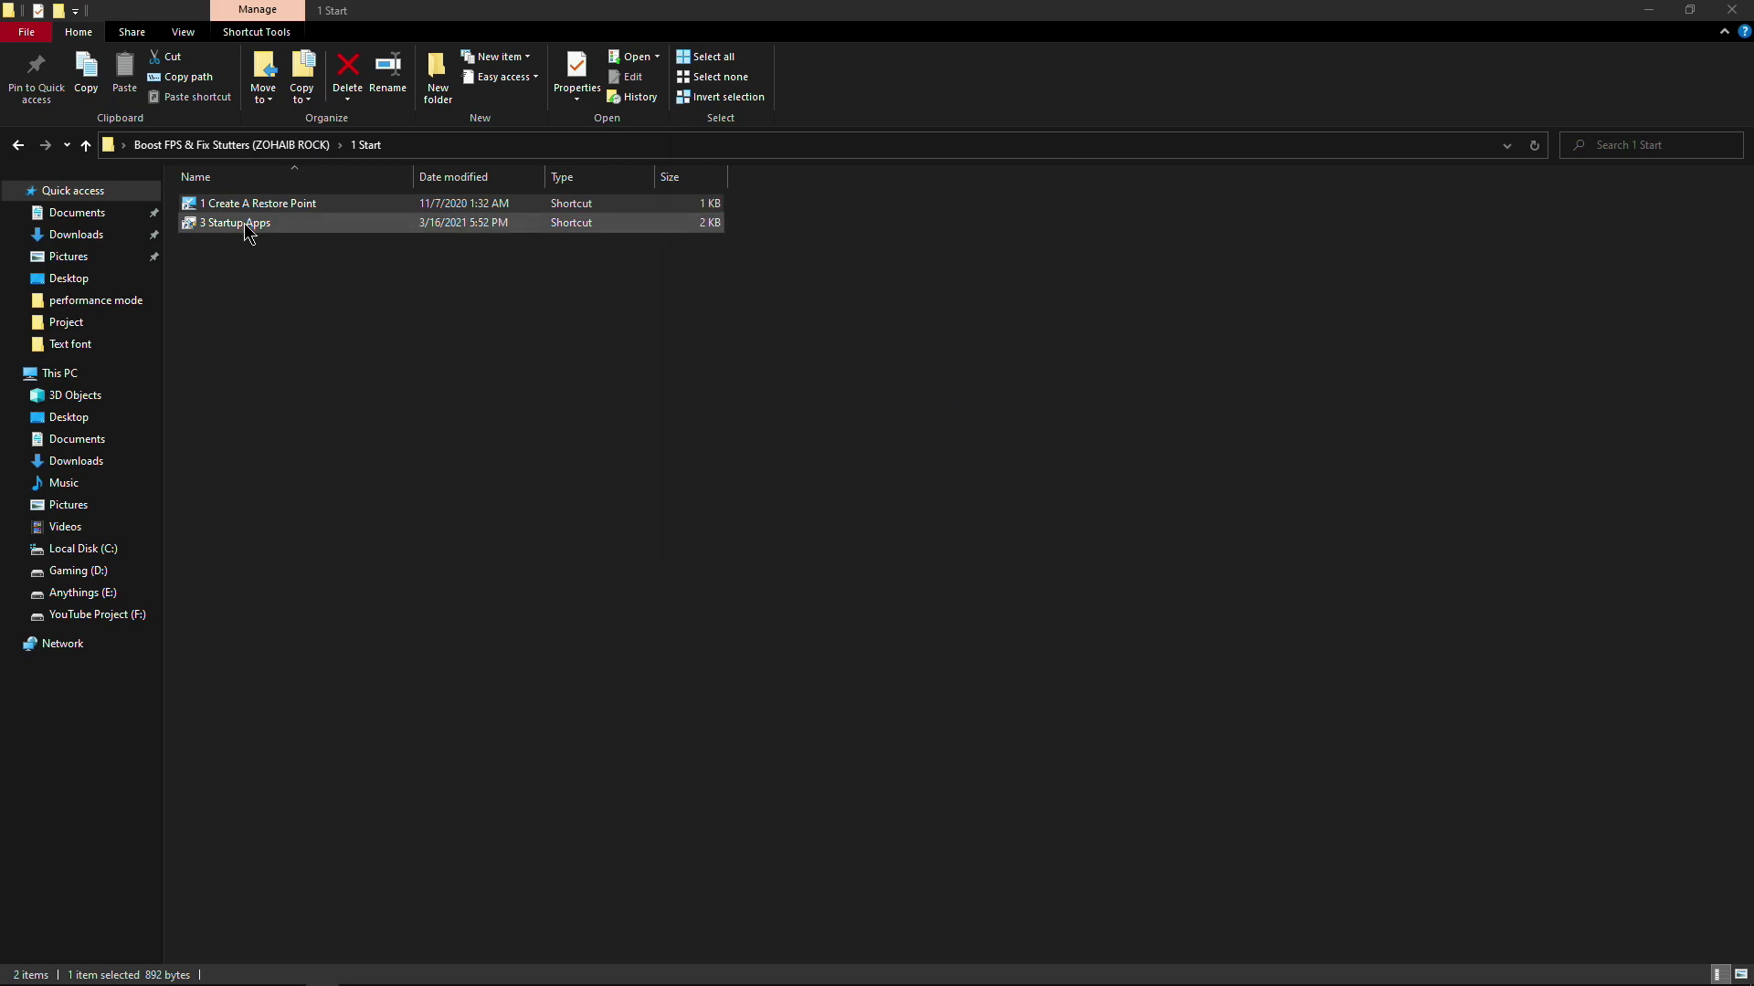
pyautogui.moveTo(605, 58); pyautogui.dragTo(944, 213)
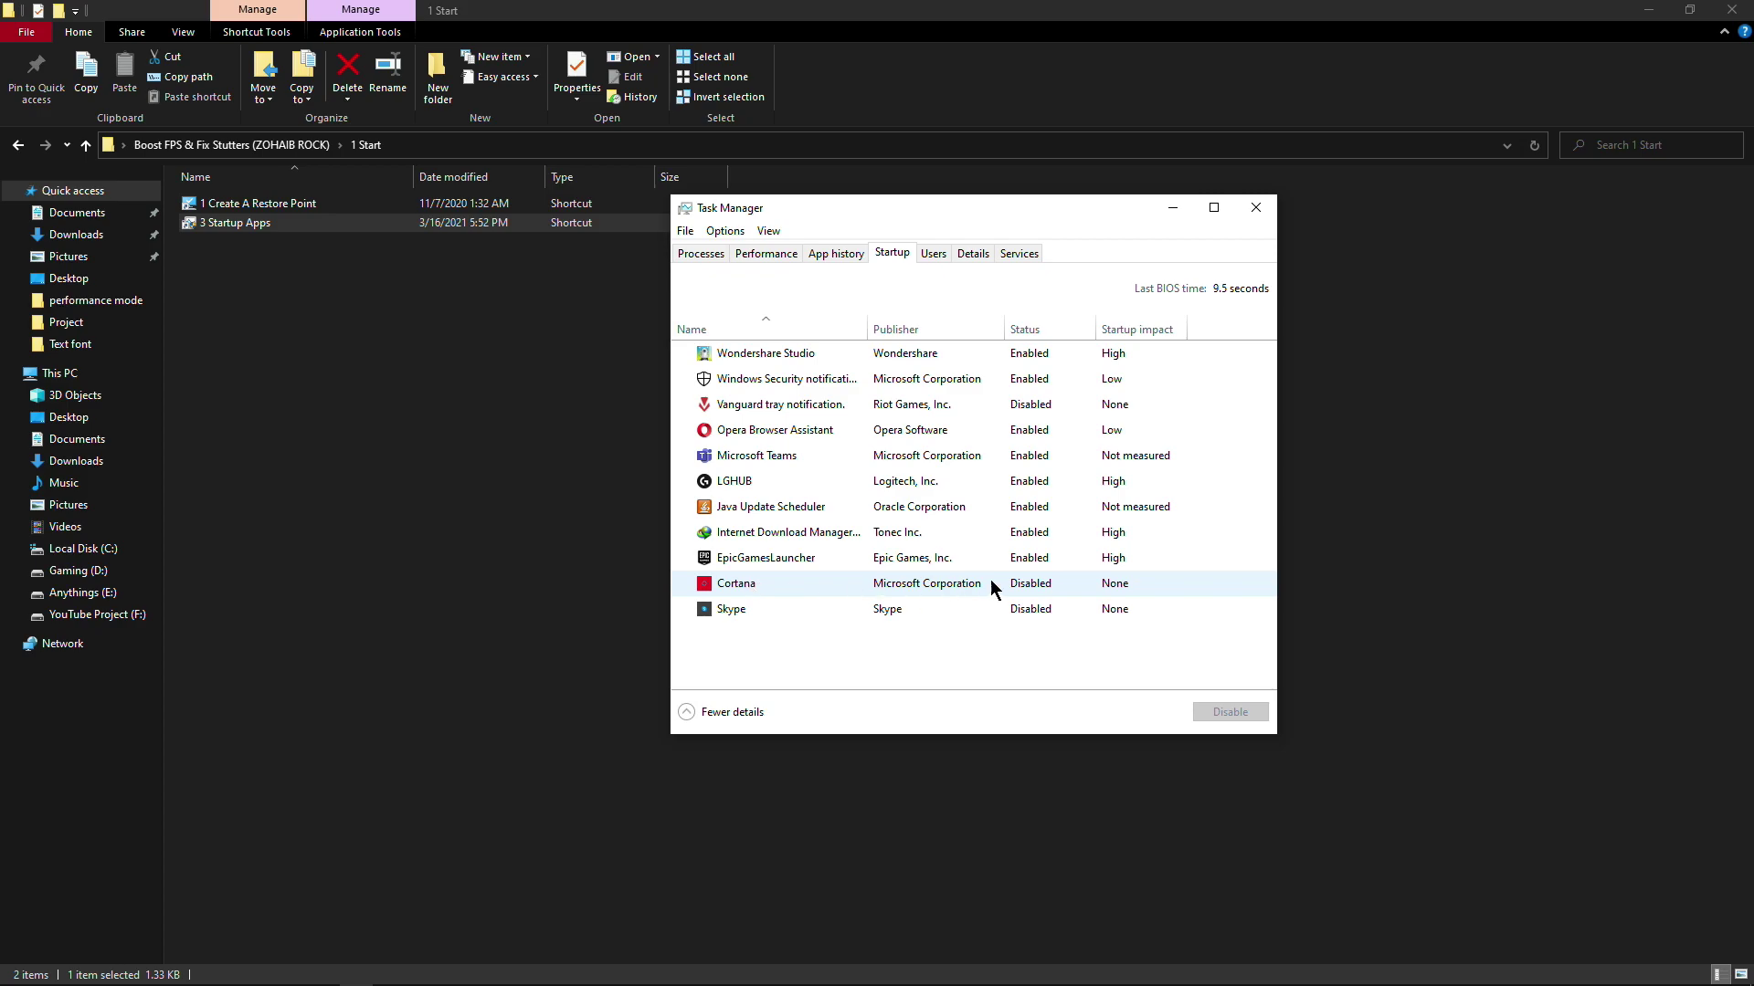
pyautogui.click(1038, 609)
pyautogui.click(1218, 719)
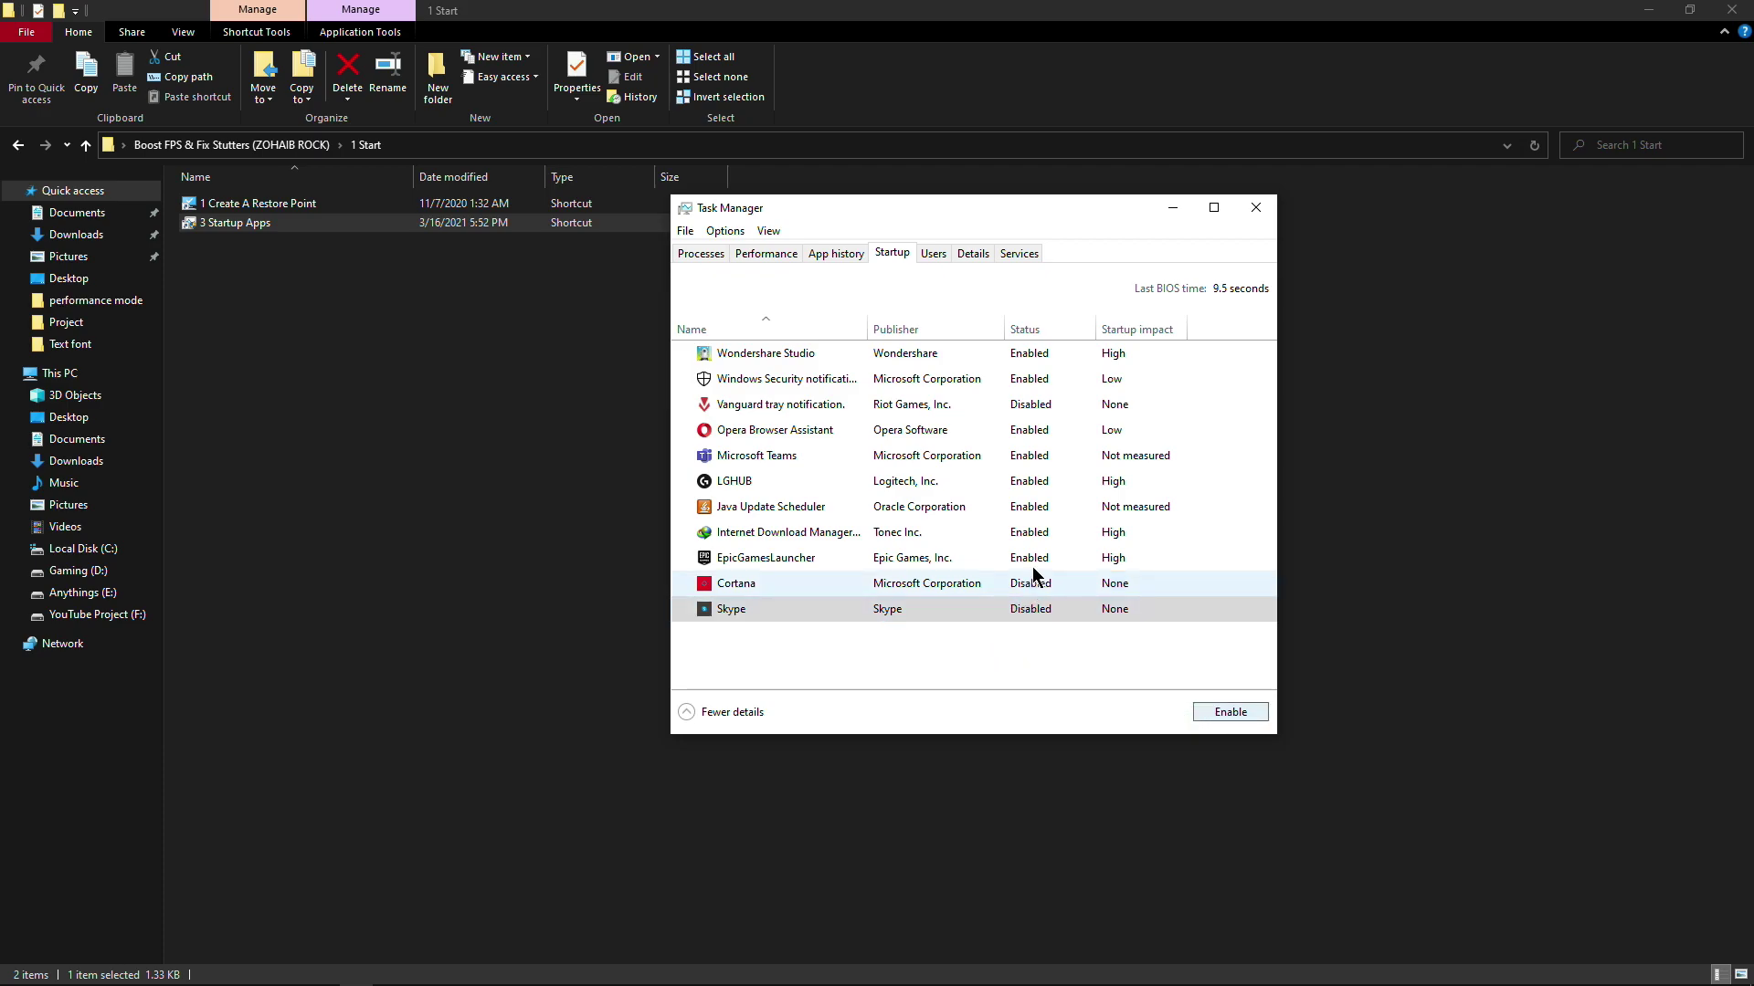
pyautogui.click(1255, 208)
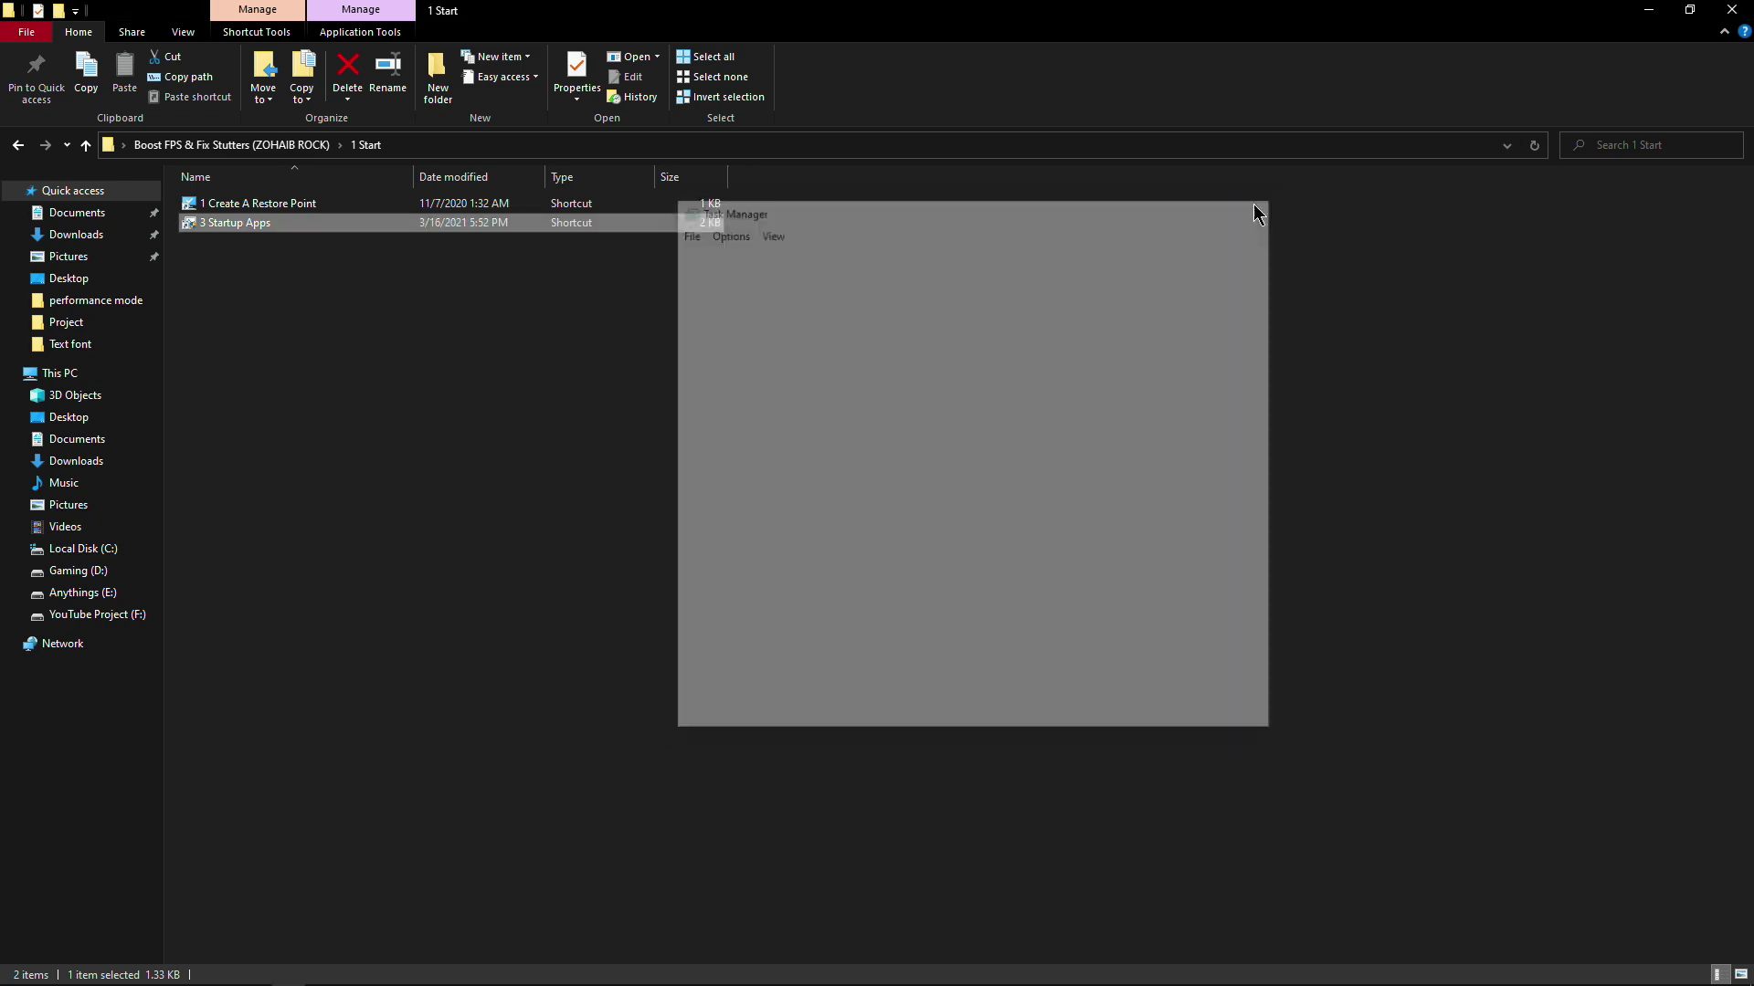
# Step: Run the Latency BCD Tweaks script from the 2 Registry & BCD Tweaks folder and dismiss its console
pyautogui.click(18, 145)
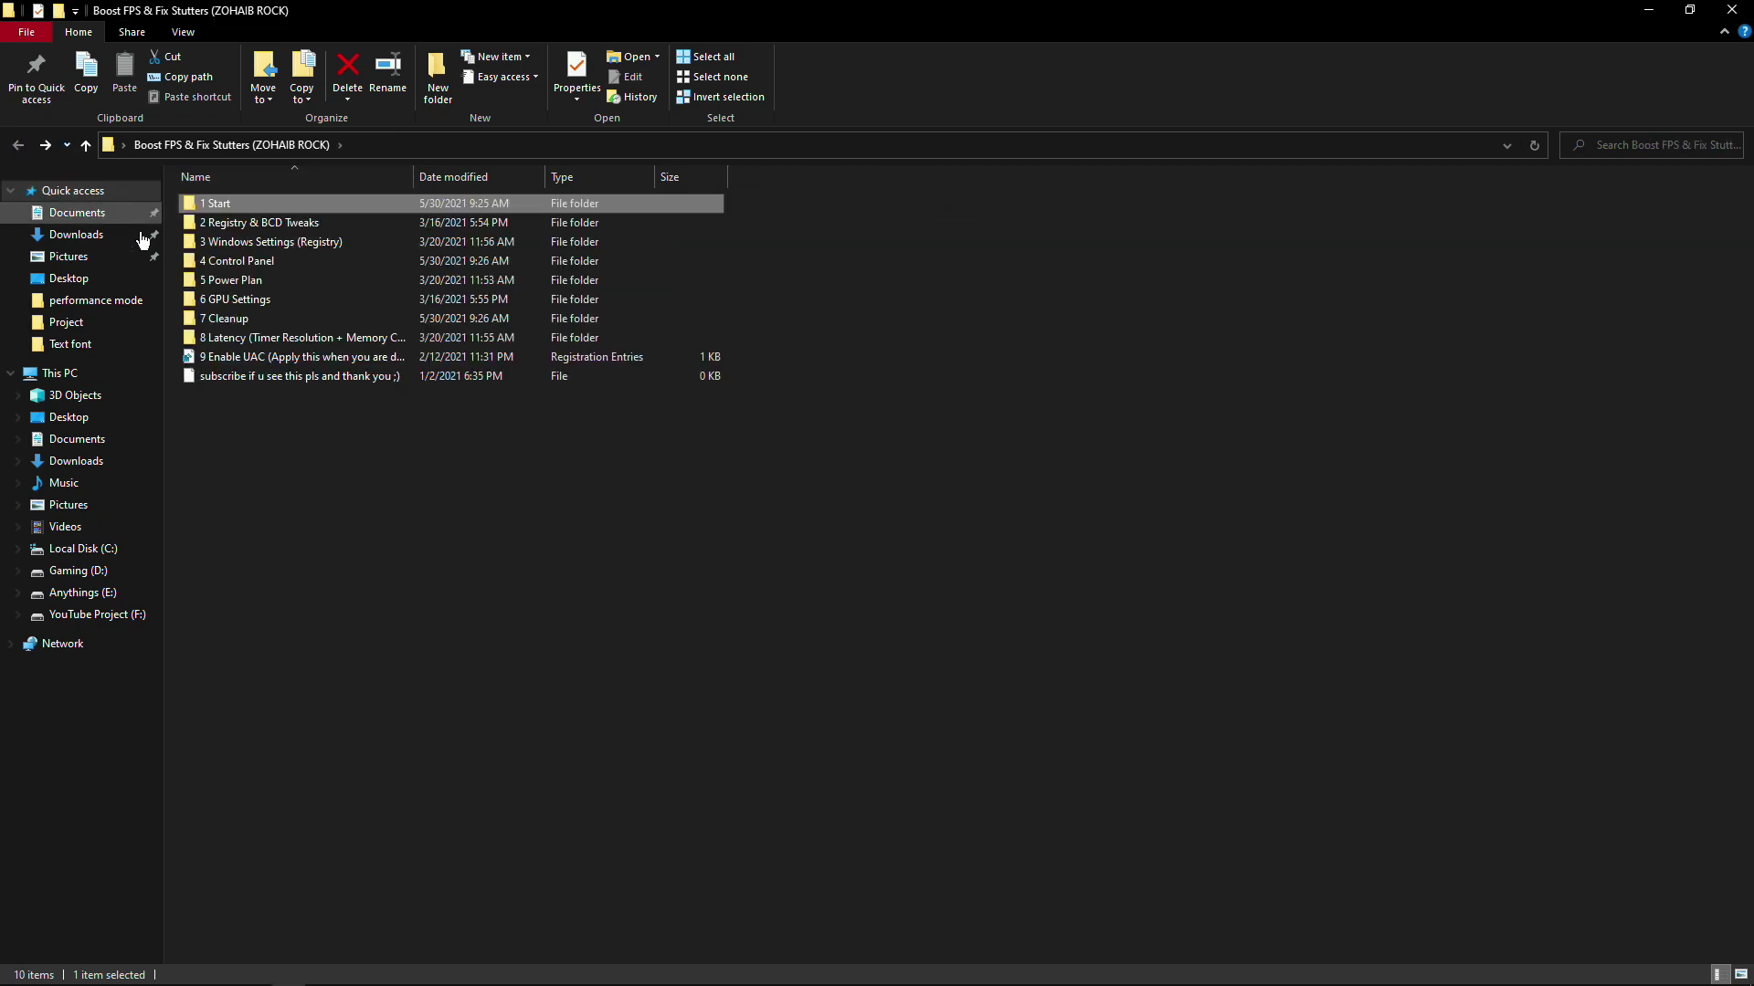
pyautogui.doubleClick(265, 222)
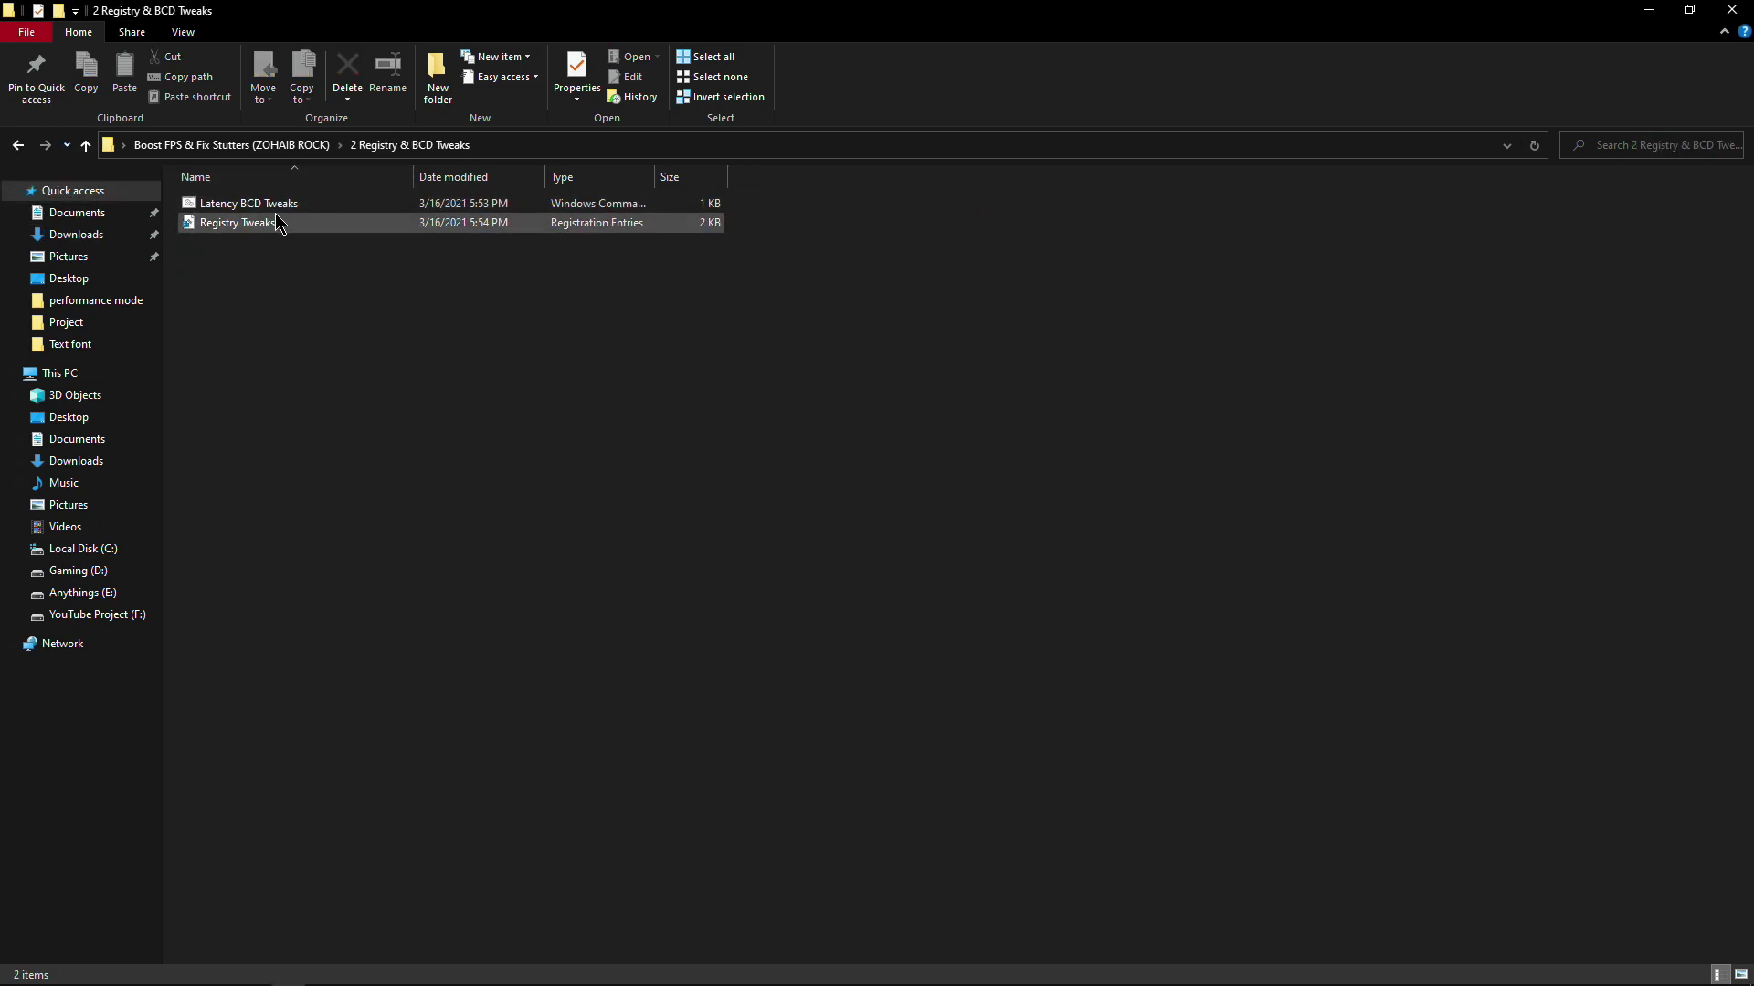
pyautogui.doubleClick(265, 203)
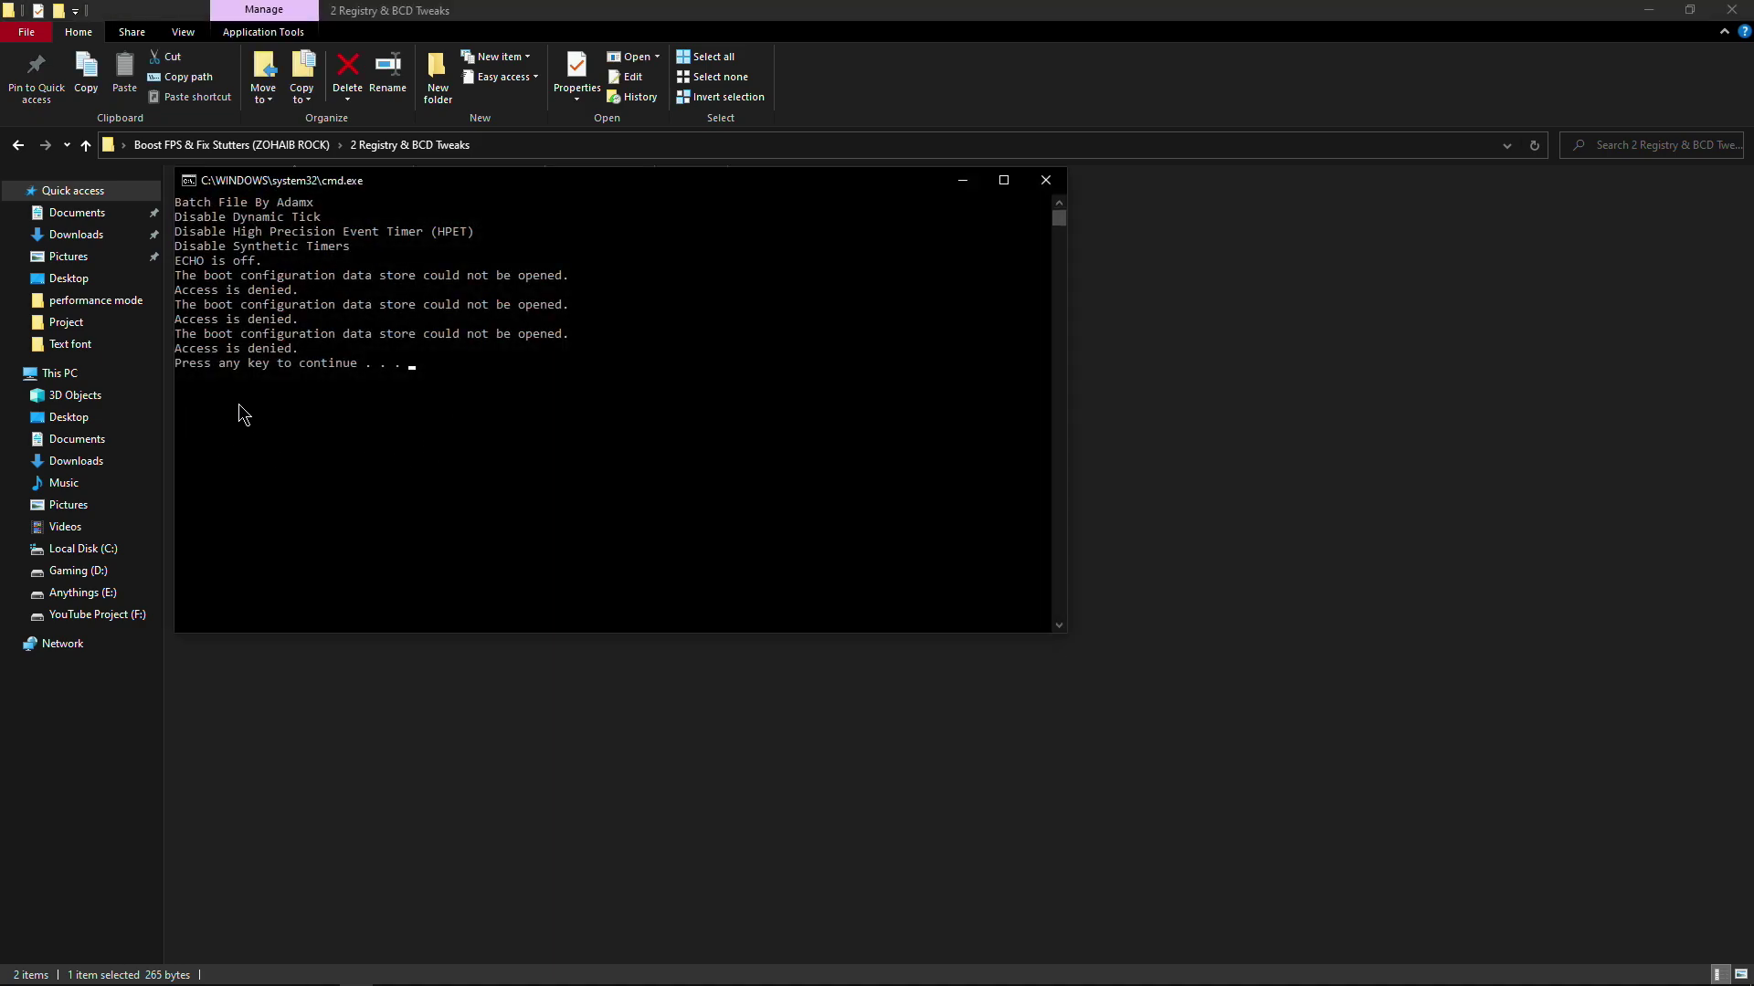
pyautogui.press('Return')
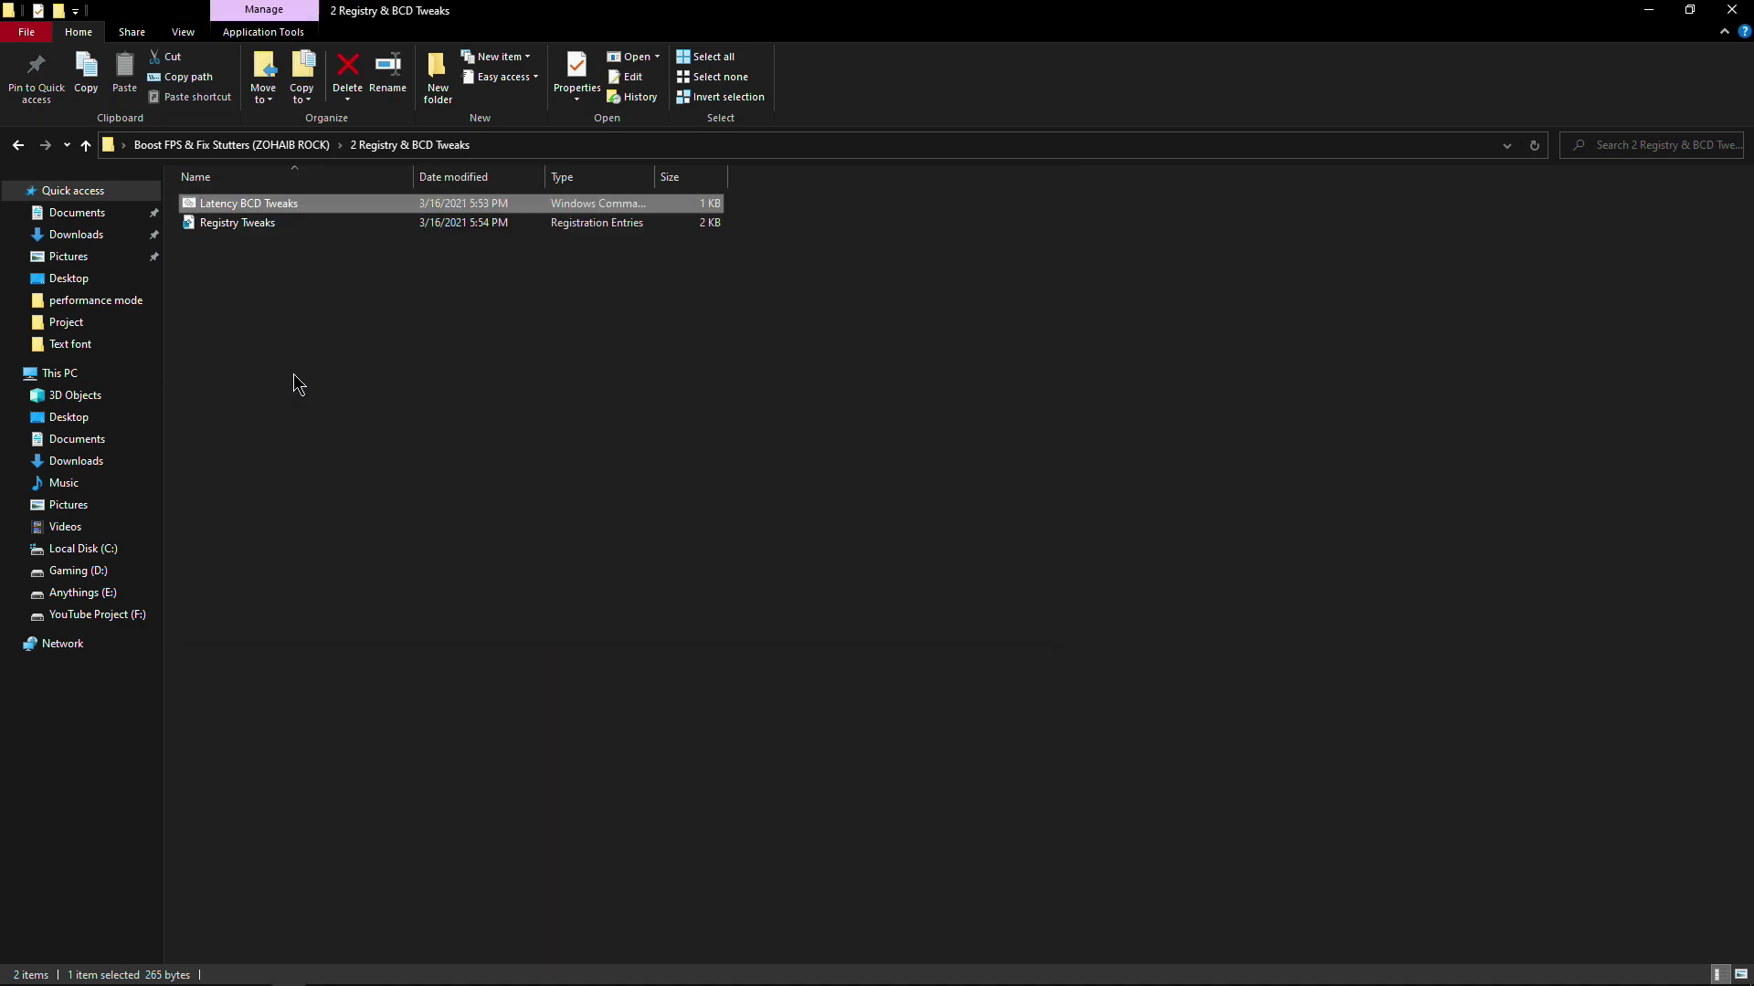
# Step: Add the Registry Tweaks file to the registry, approving the permission and warning prompts
pyautogui.doubleClick(236, 224)
pyautogui.click(786, 601)
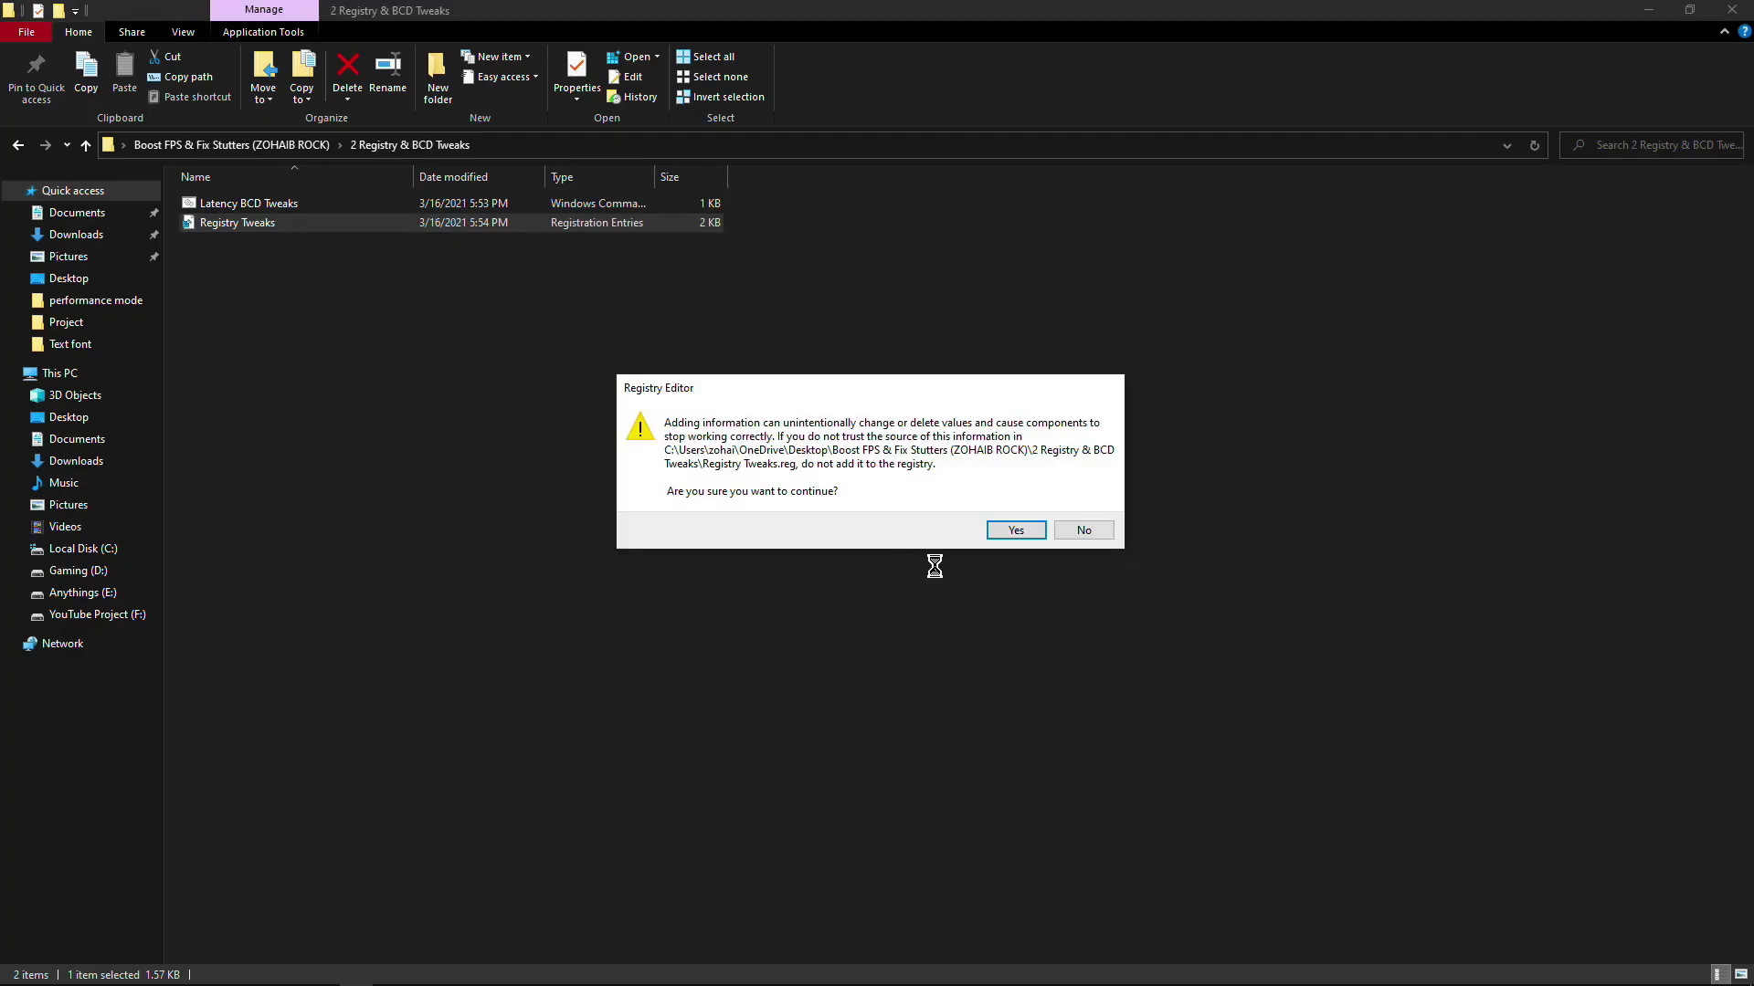
pyautogui.click(1012, 531)
pyautogui.click(1085, 508)
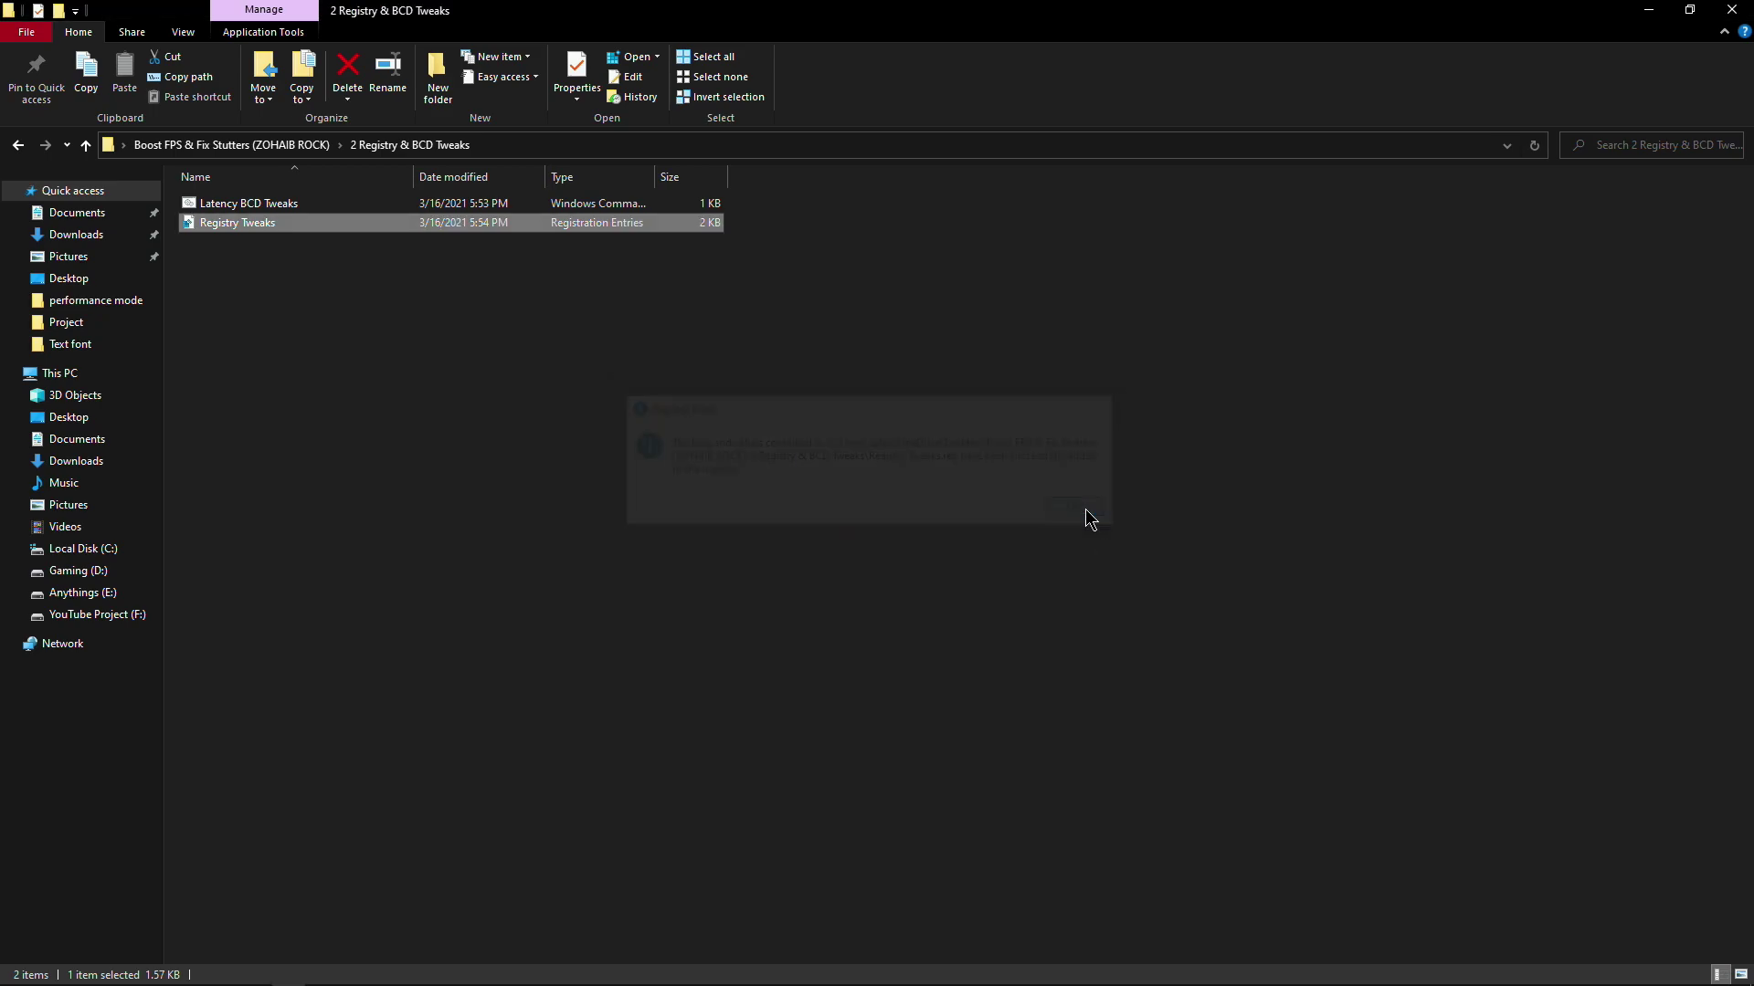
# Step: Add the CPU-GPU Optimizations file from the 3 Windows Settings (Registry) folder to the registry
pyautogui.click(612, 406)
pyautogui.hotkey('alt', 'Up')
pyautogui.doubleClick(235, 241)
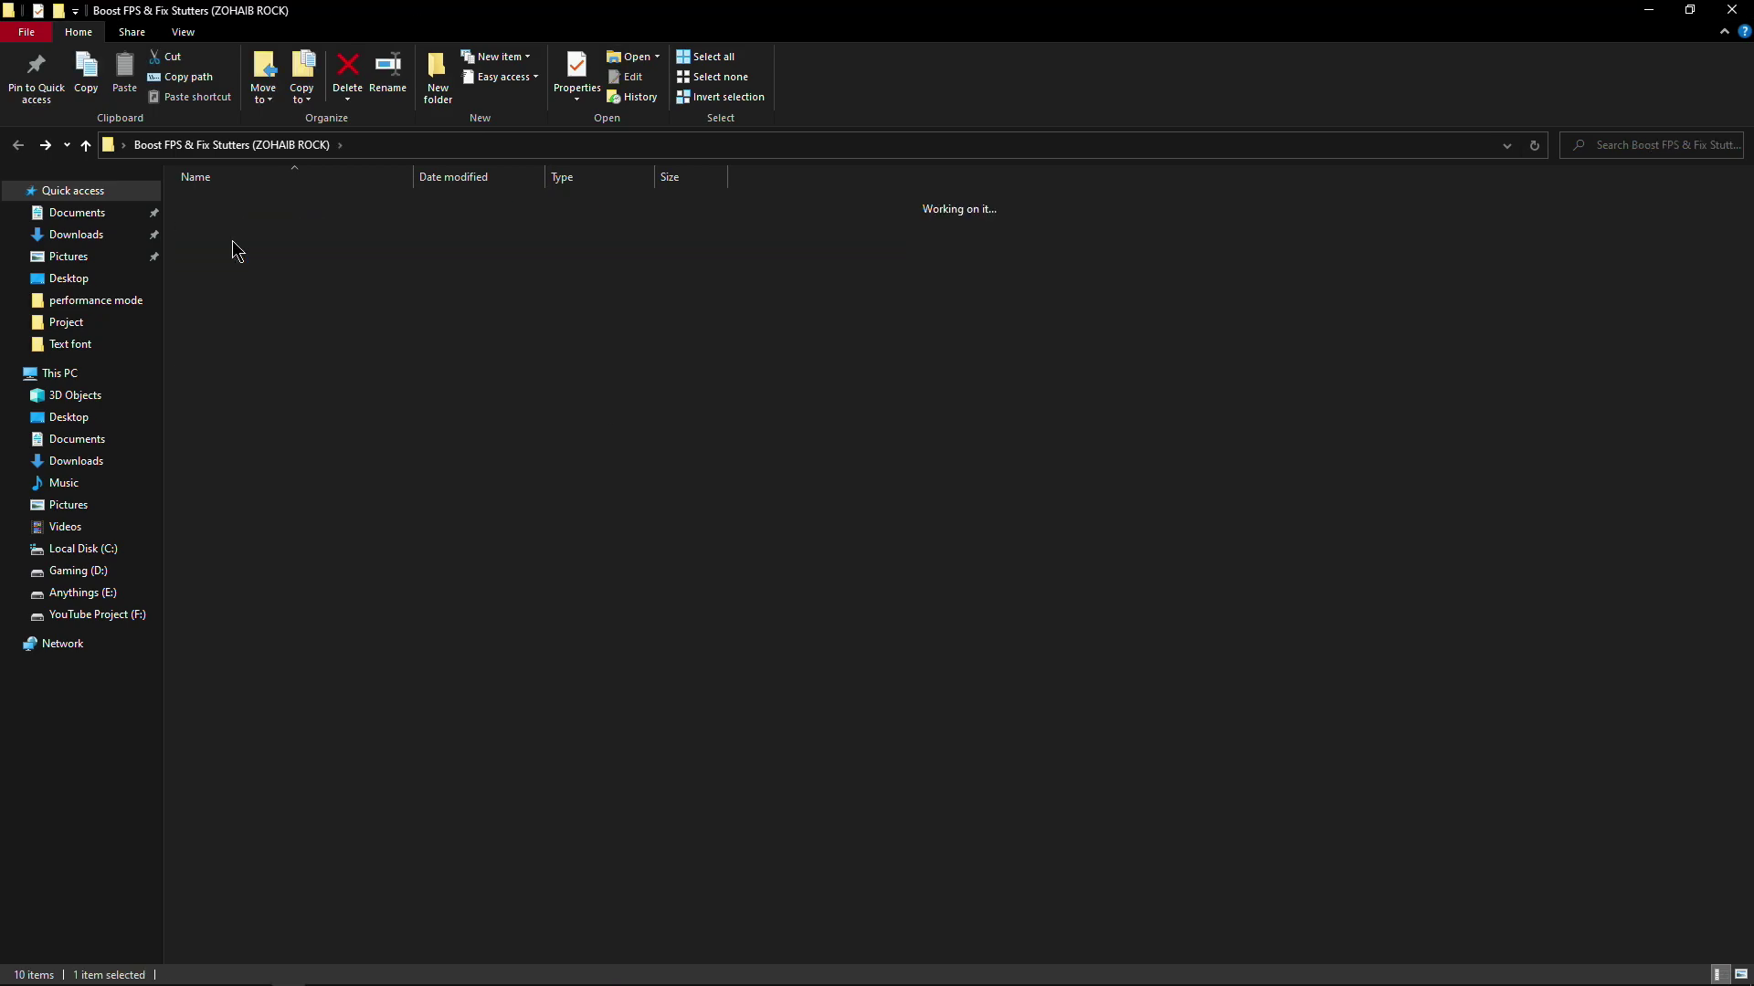
pyautogui.doubleClick(259, 203)
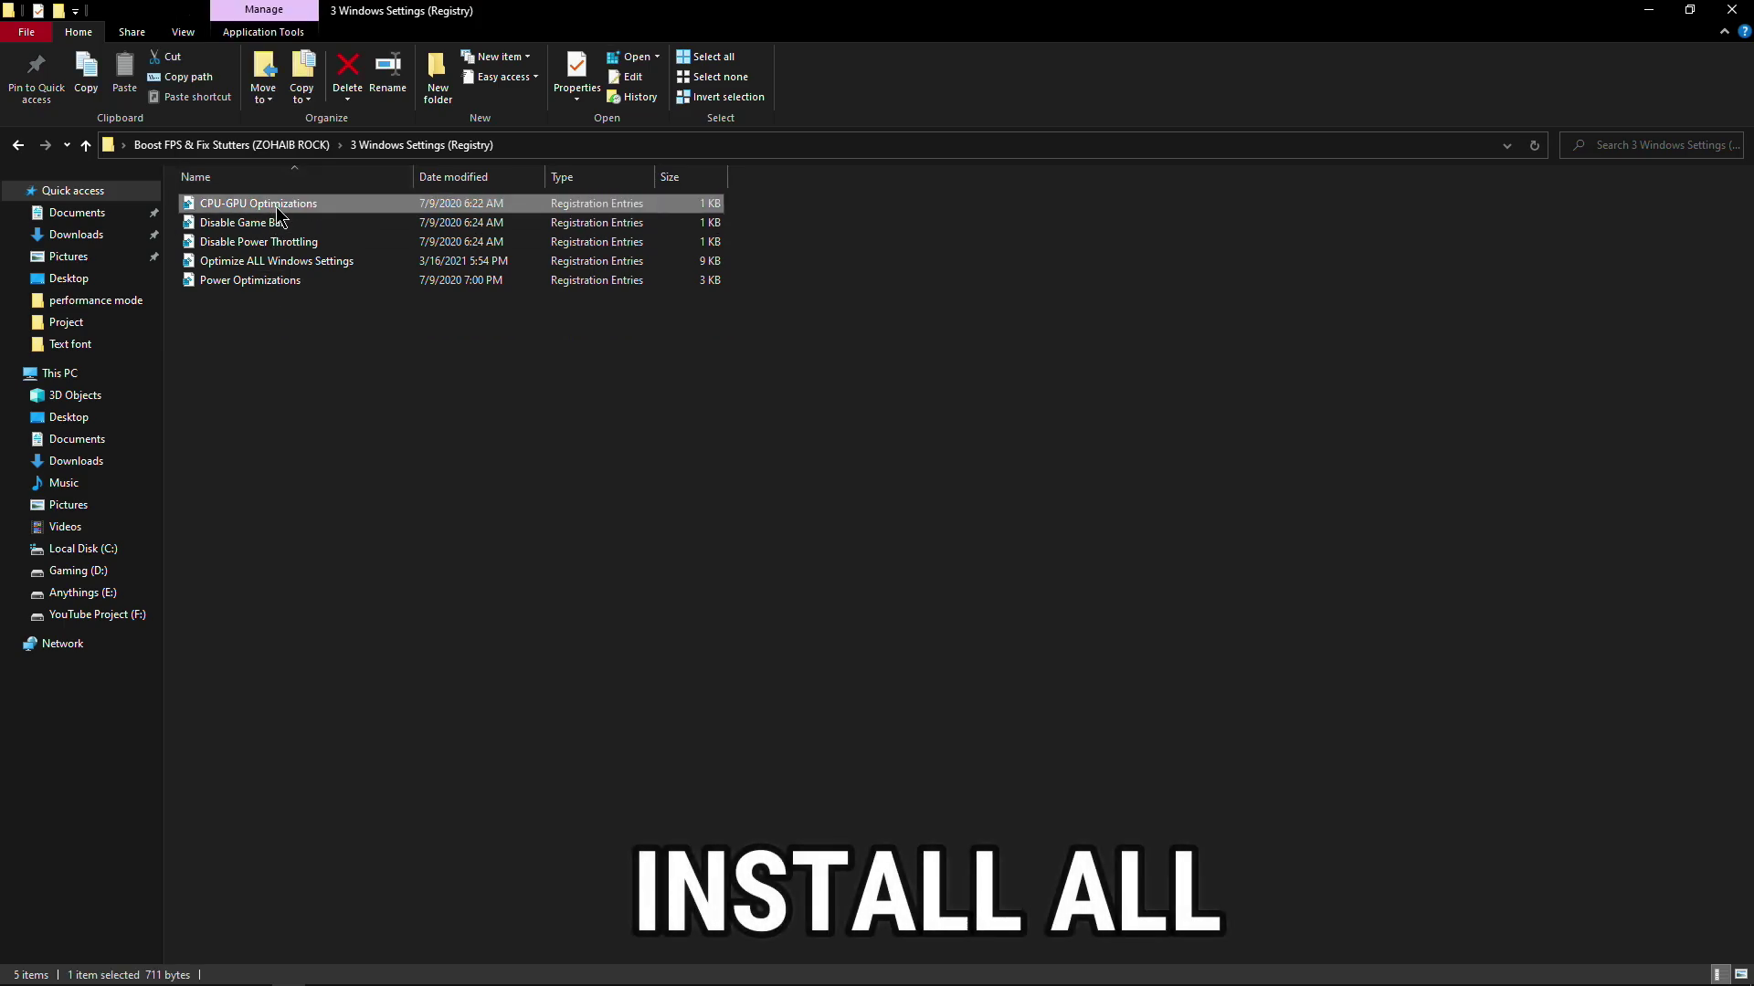
pyautogui.click(804, 605)
pyautogui.click(1012, 528)
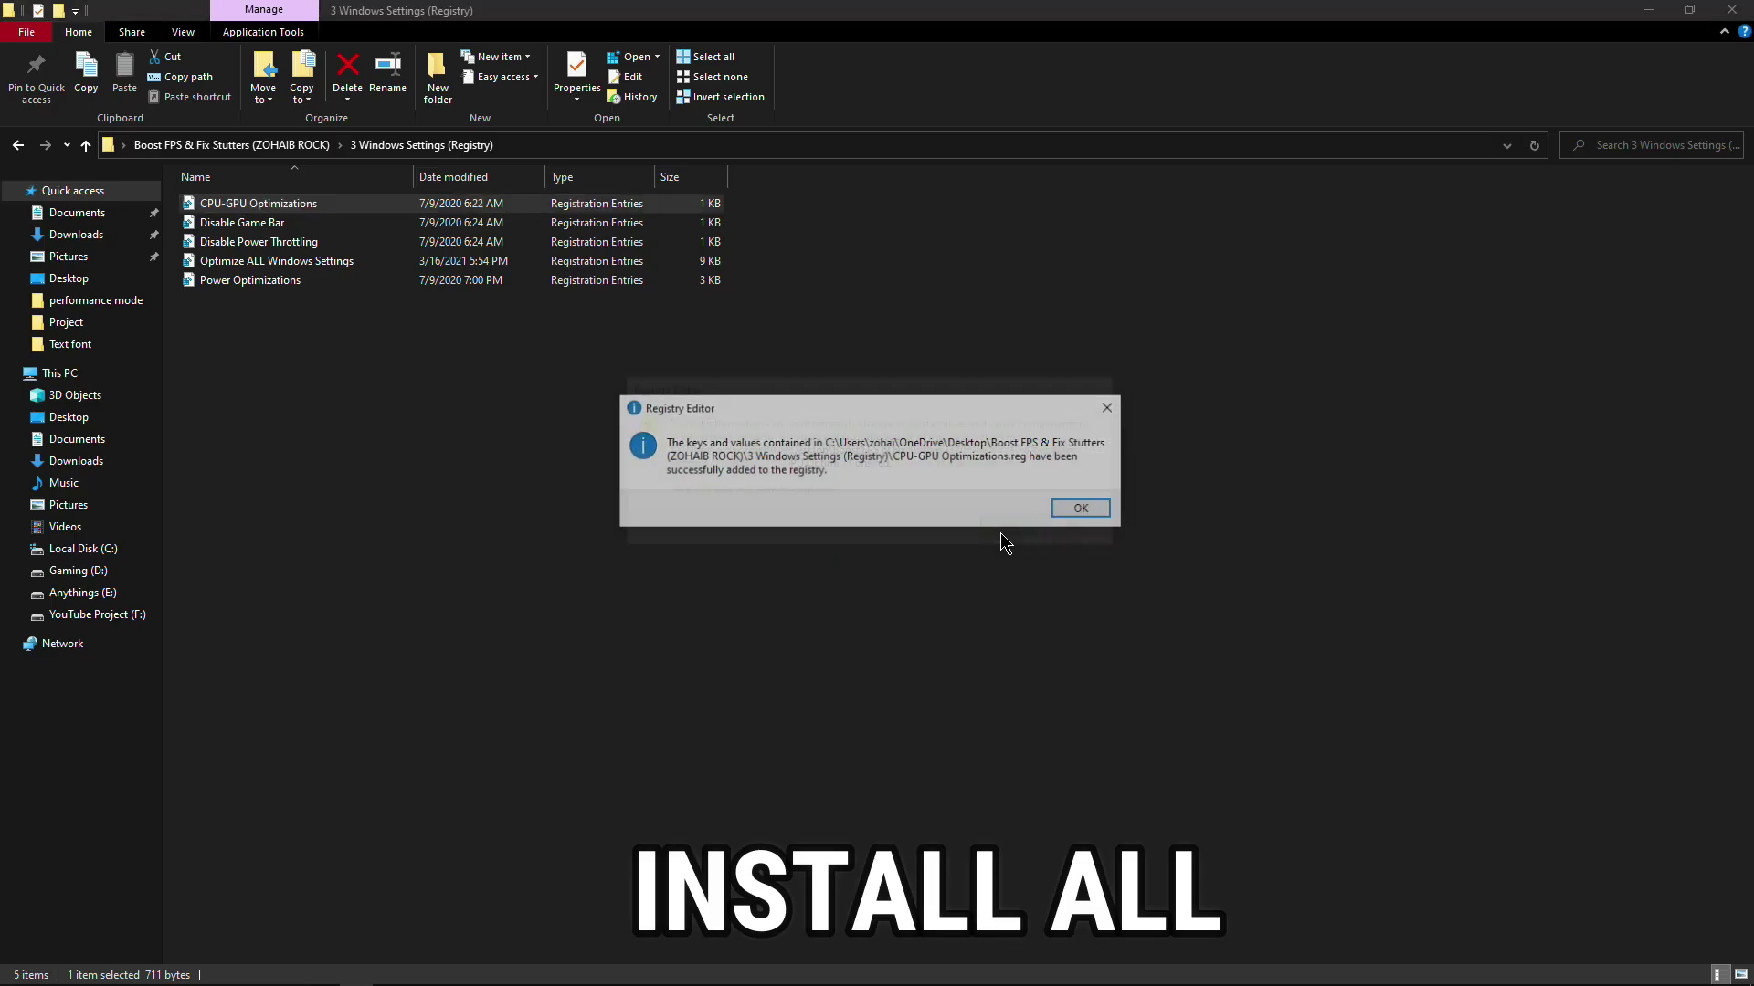
pyautogui.click(1085, 508)
# Step: Add the Disable Game Bar file to the registry, approving its prompts
pyautogui.doubleClick(242, 222)
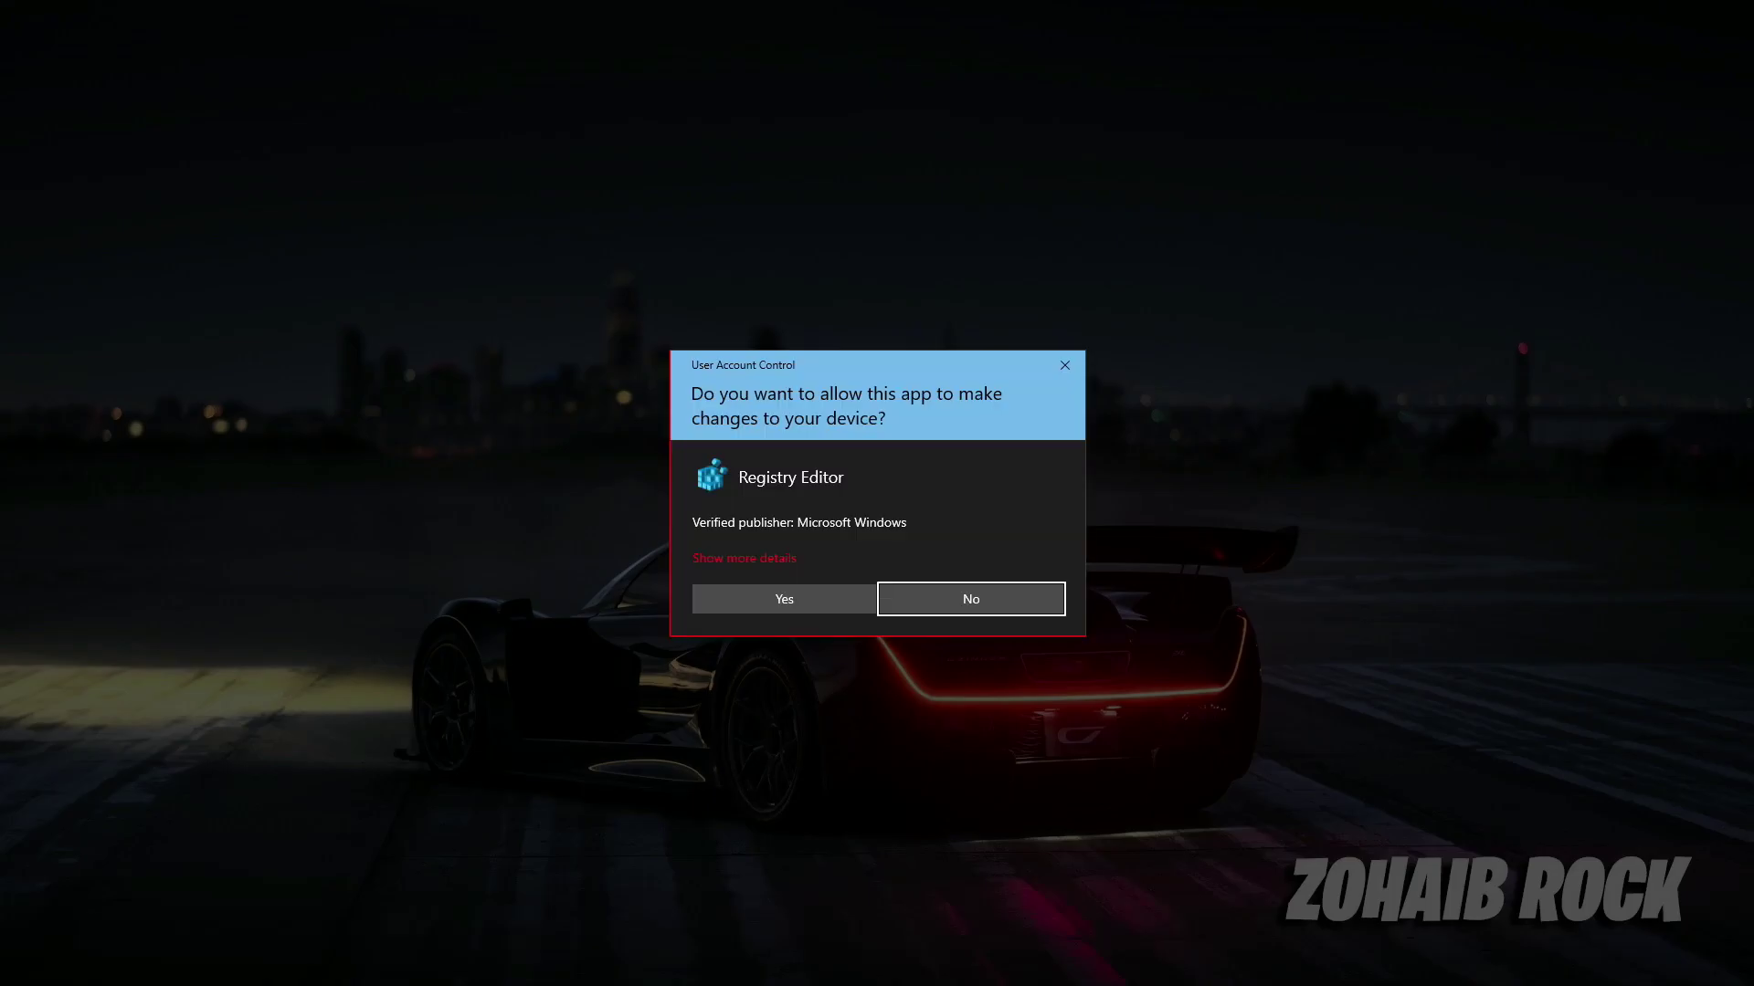
pyautogui.click(795, 595)
pyautogui.click(1016, 530)
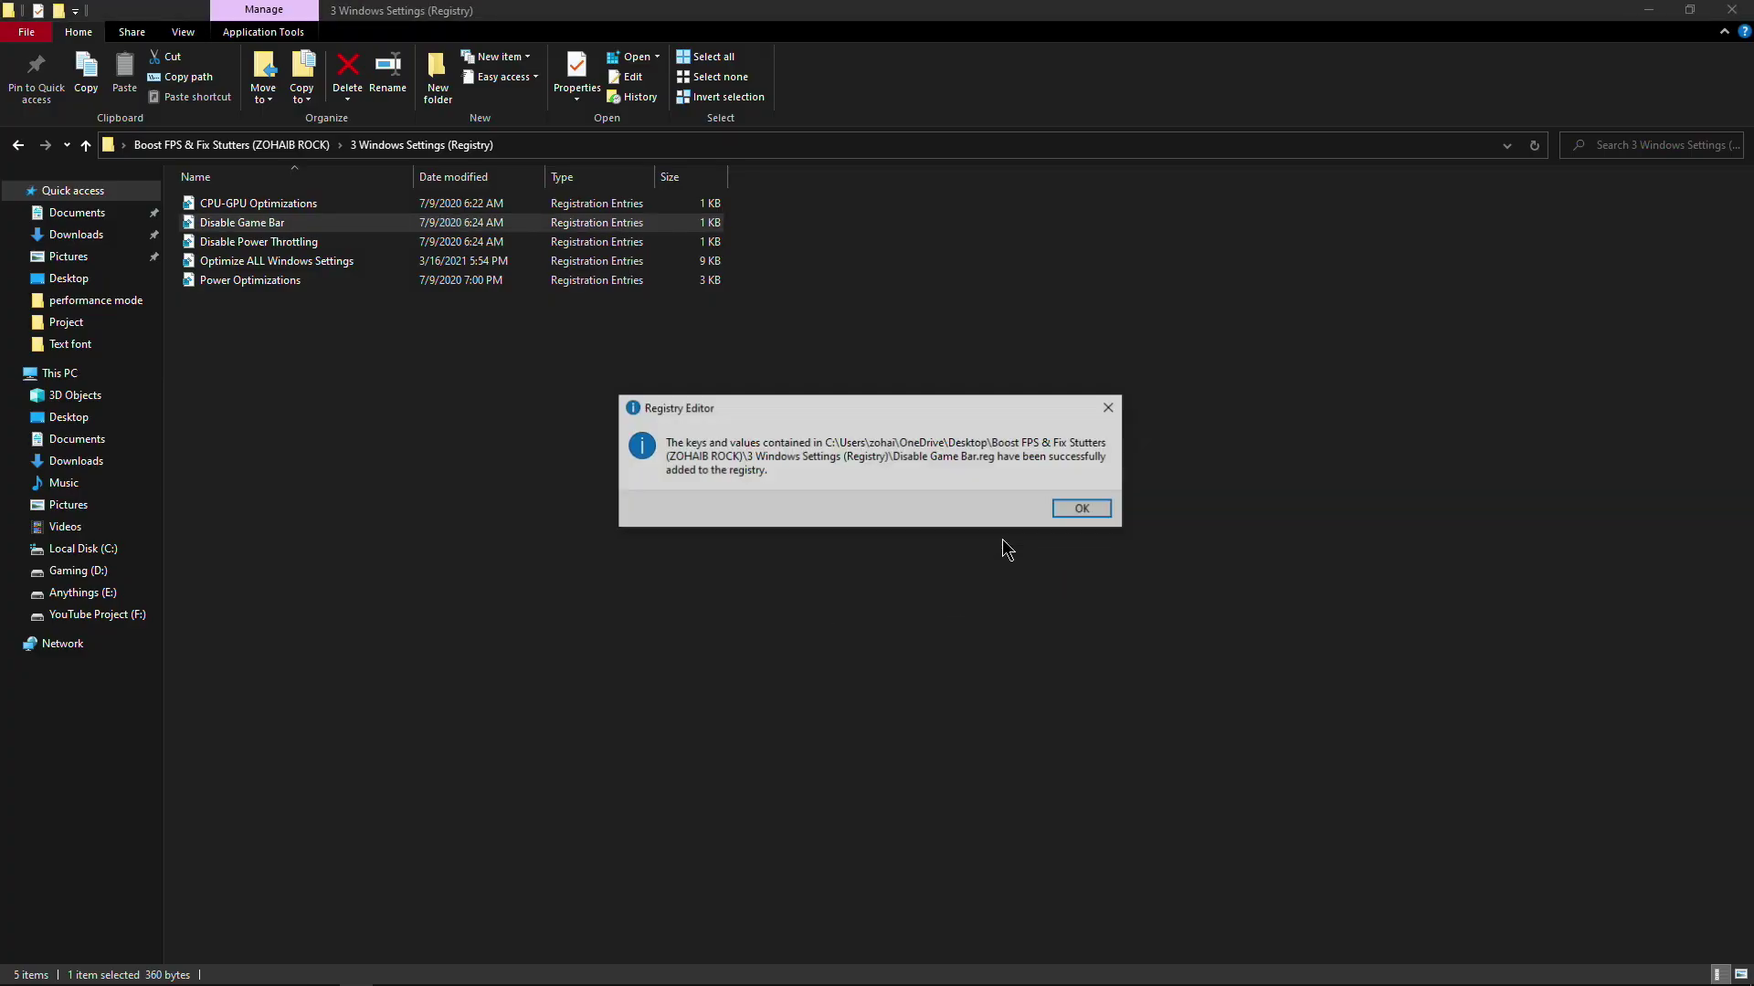
pyautogui.click(1084, 509)
# Step: Add the Disable Power Throttling file to the registry, approving its prompts
pyautogui.click(249, 263)
pyautogui.doubleClick(248, 241)
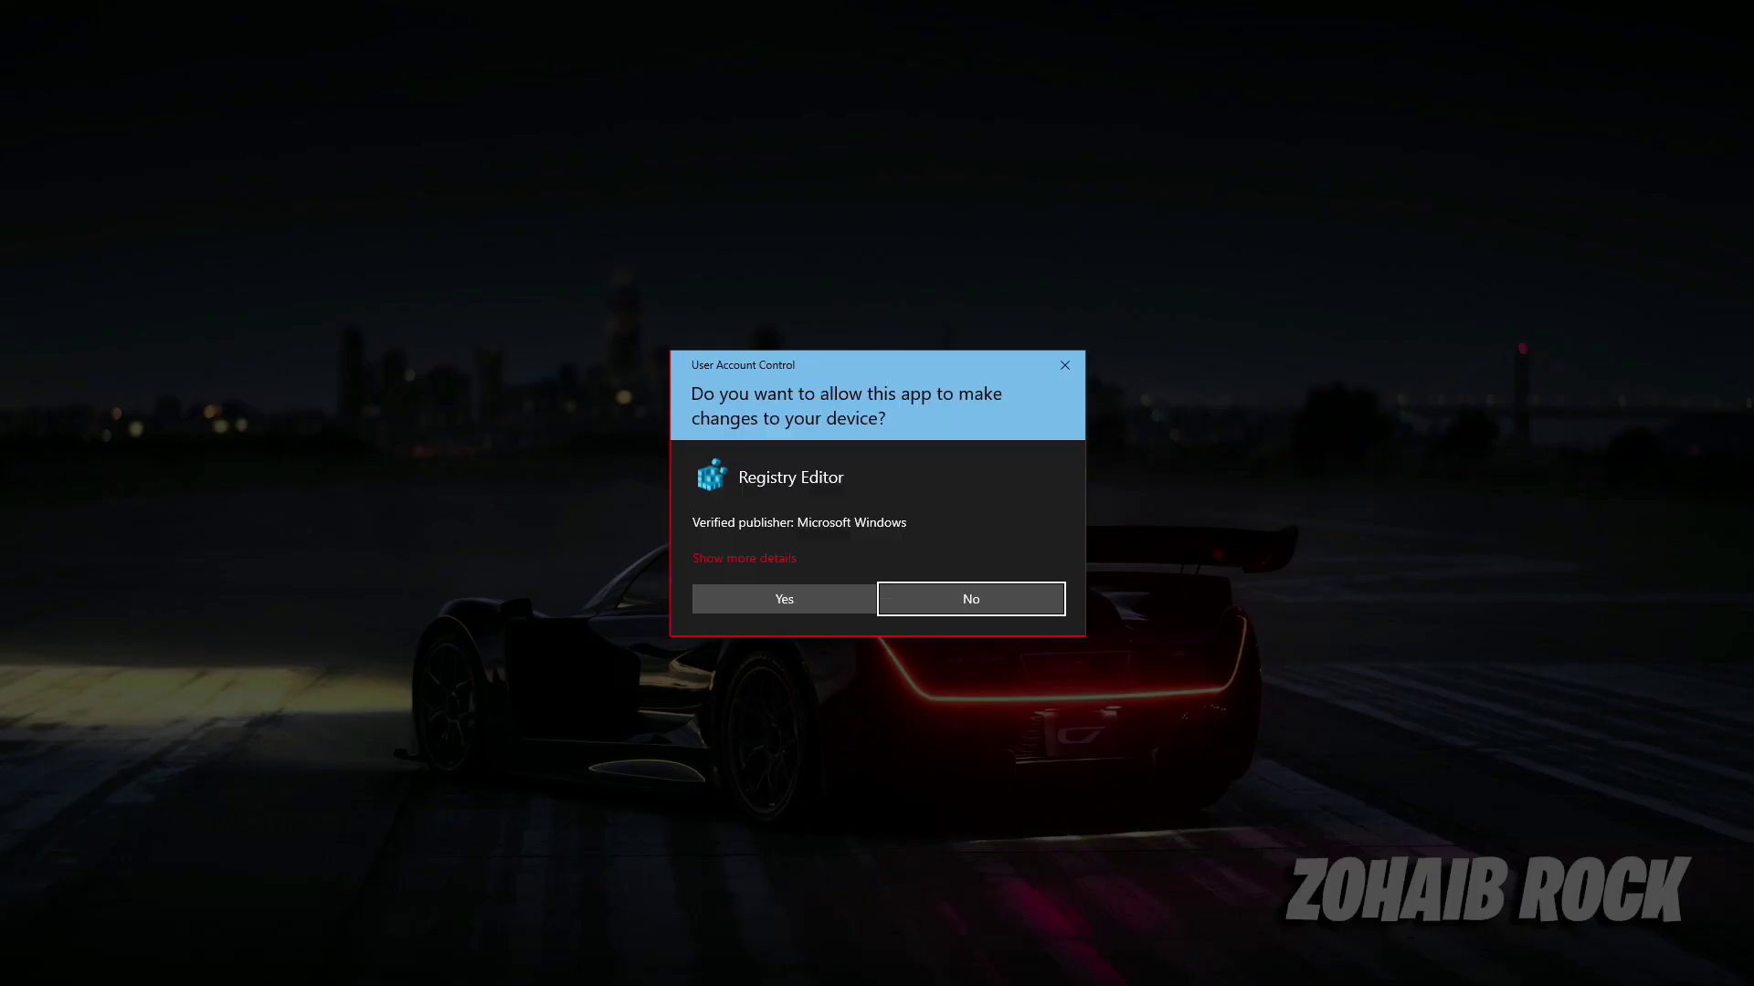
pyautogui.click(852, 600)
pyautogui.click(1015, 530)
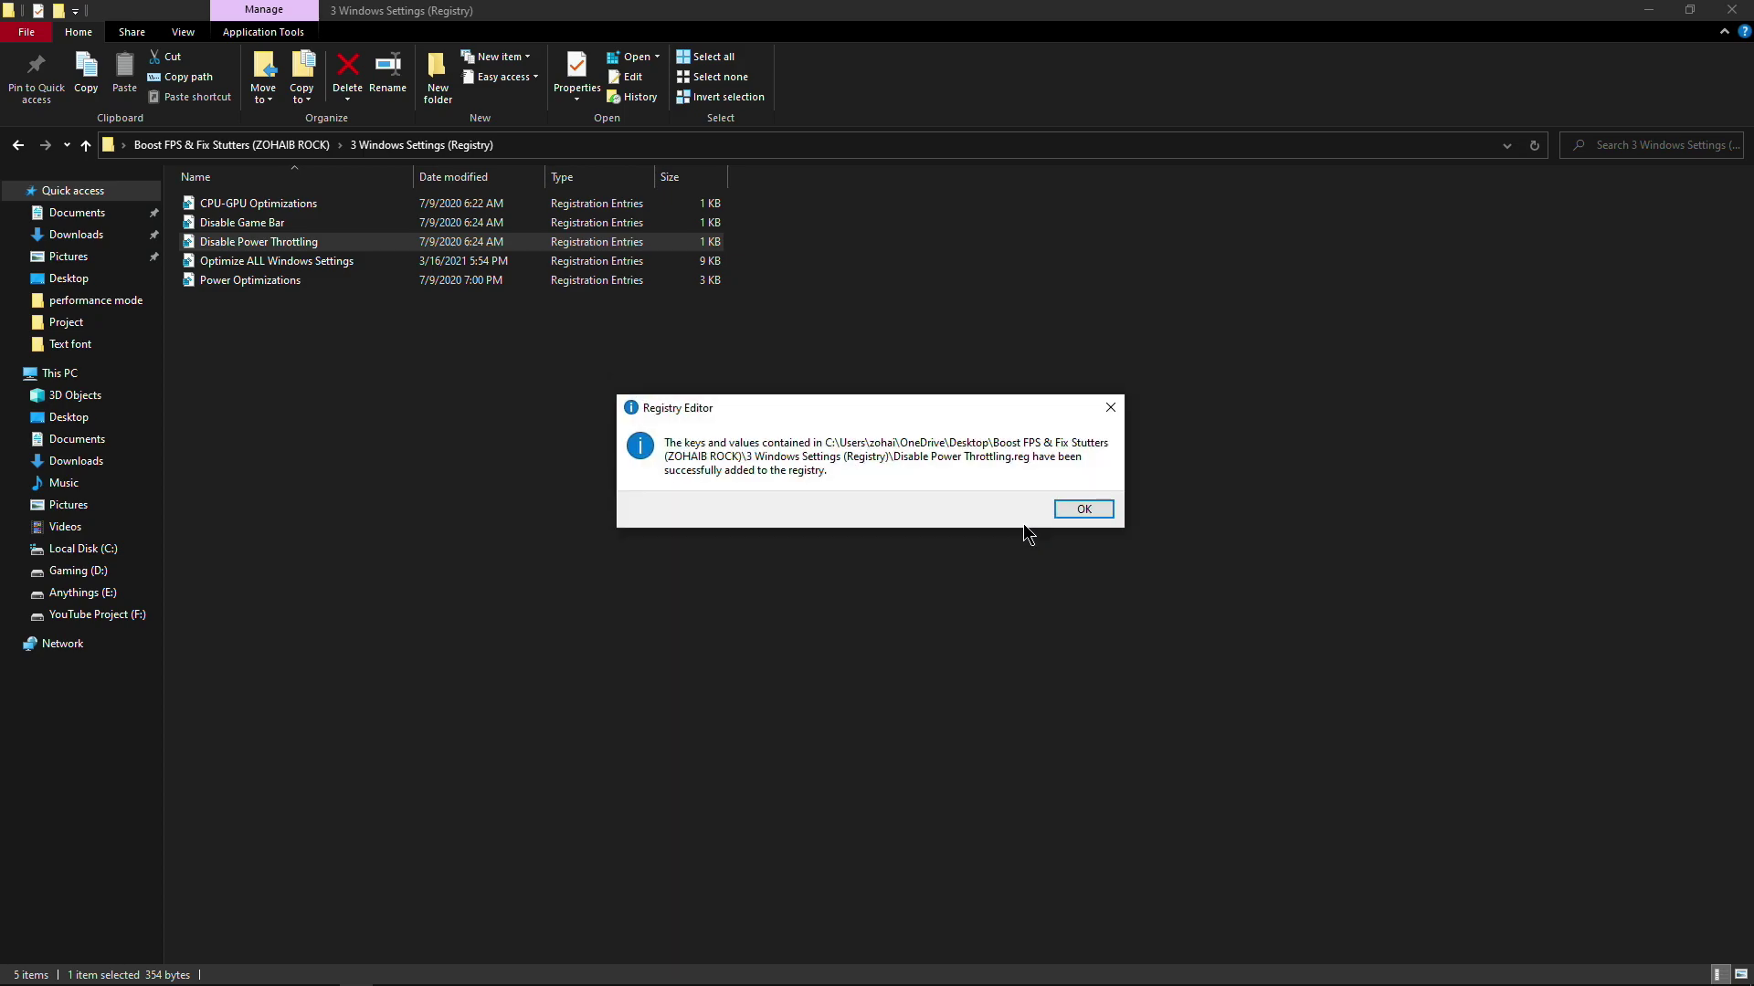
pyautogui.click(1084, 509)
# Step: Add the remaining Optimize ALL Windows Settings and Power Optimizations files to the registry
pyautogui.doubleClick(251, 280)
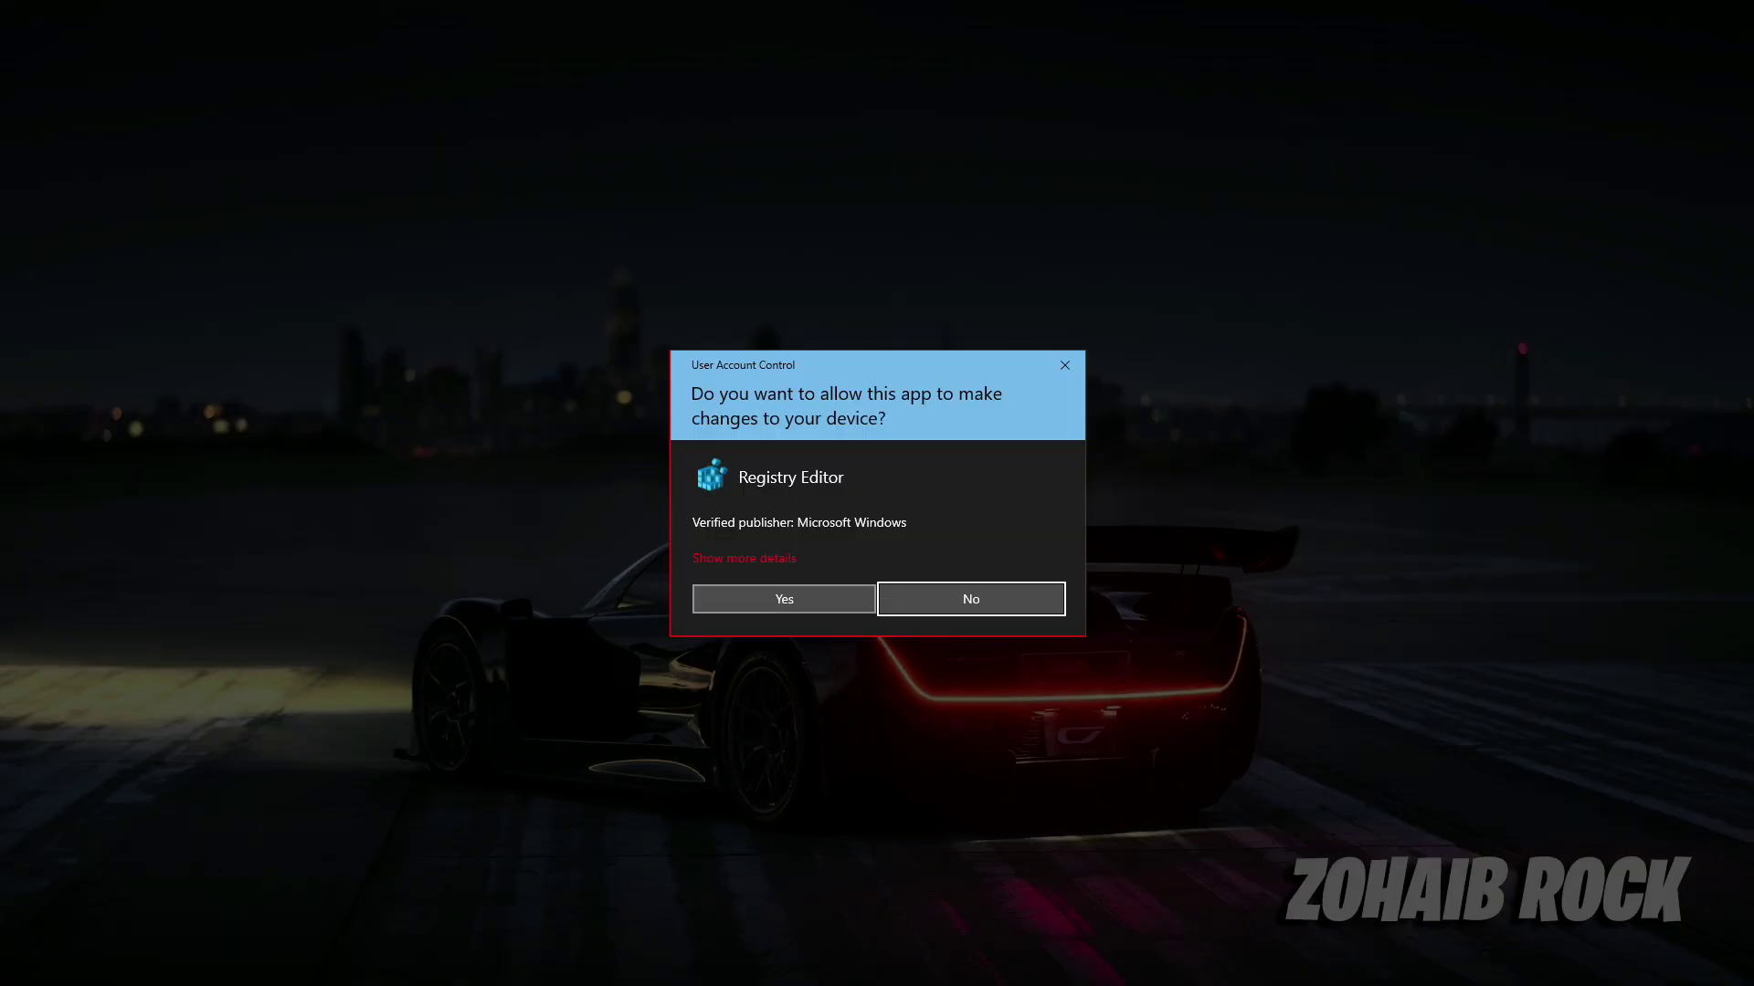
pyautogui.click(852, 599)
pyautogui.click(1014, 528)
pyautogui.click(1084, 509)
pyautogui.doubleClick(239, 281)
pyautogui.click(822, 599)
pyautogui.click(1014, 530)
pyautogui.click(1084, 509)
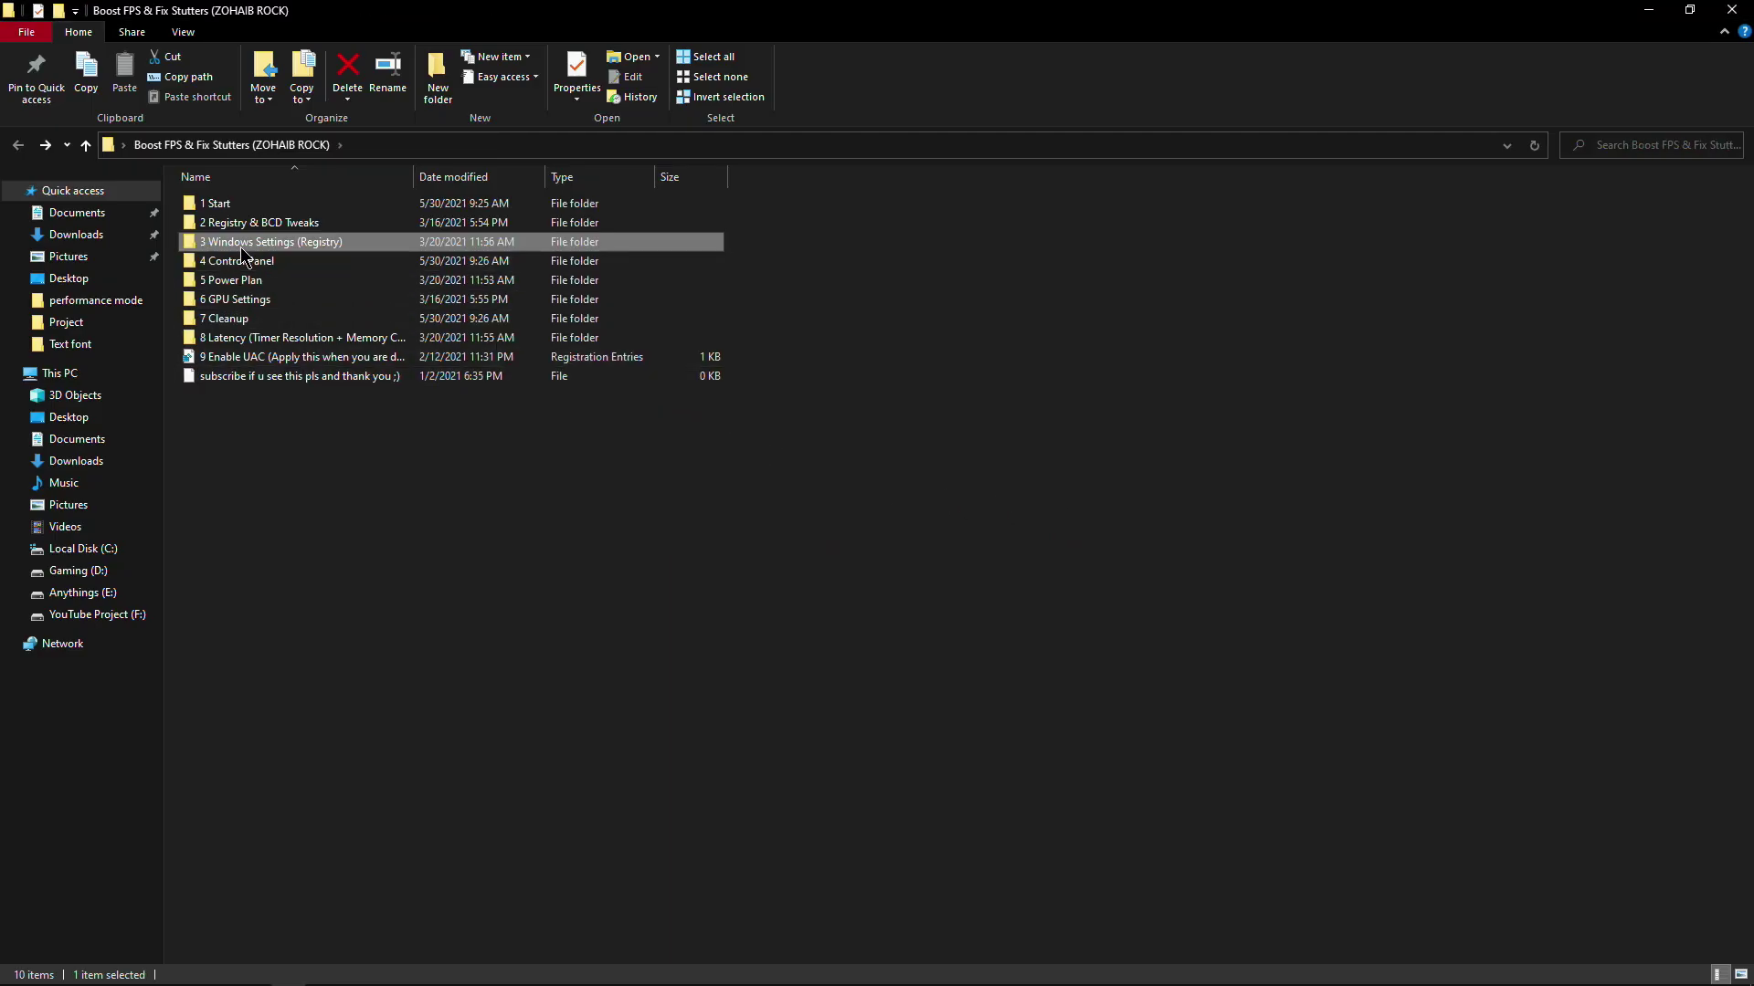
# Step: Turn off Enhance pointer precision through the M1 Mouse Acceleration shortcut in the 4 Control Panel folder and apply it
pyautogui.doubleClick(244, 261)
pyautogui.doubleClick(256, 205)
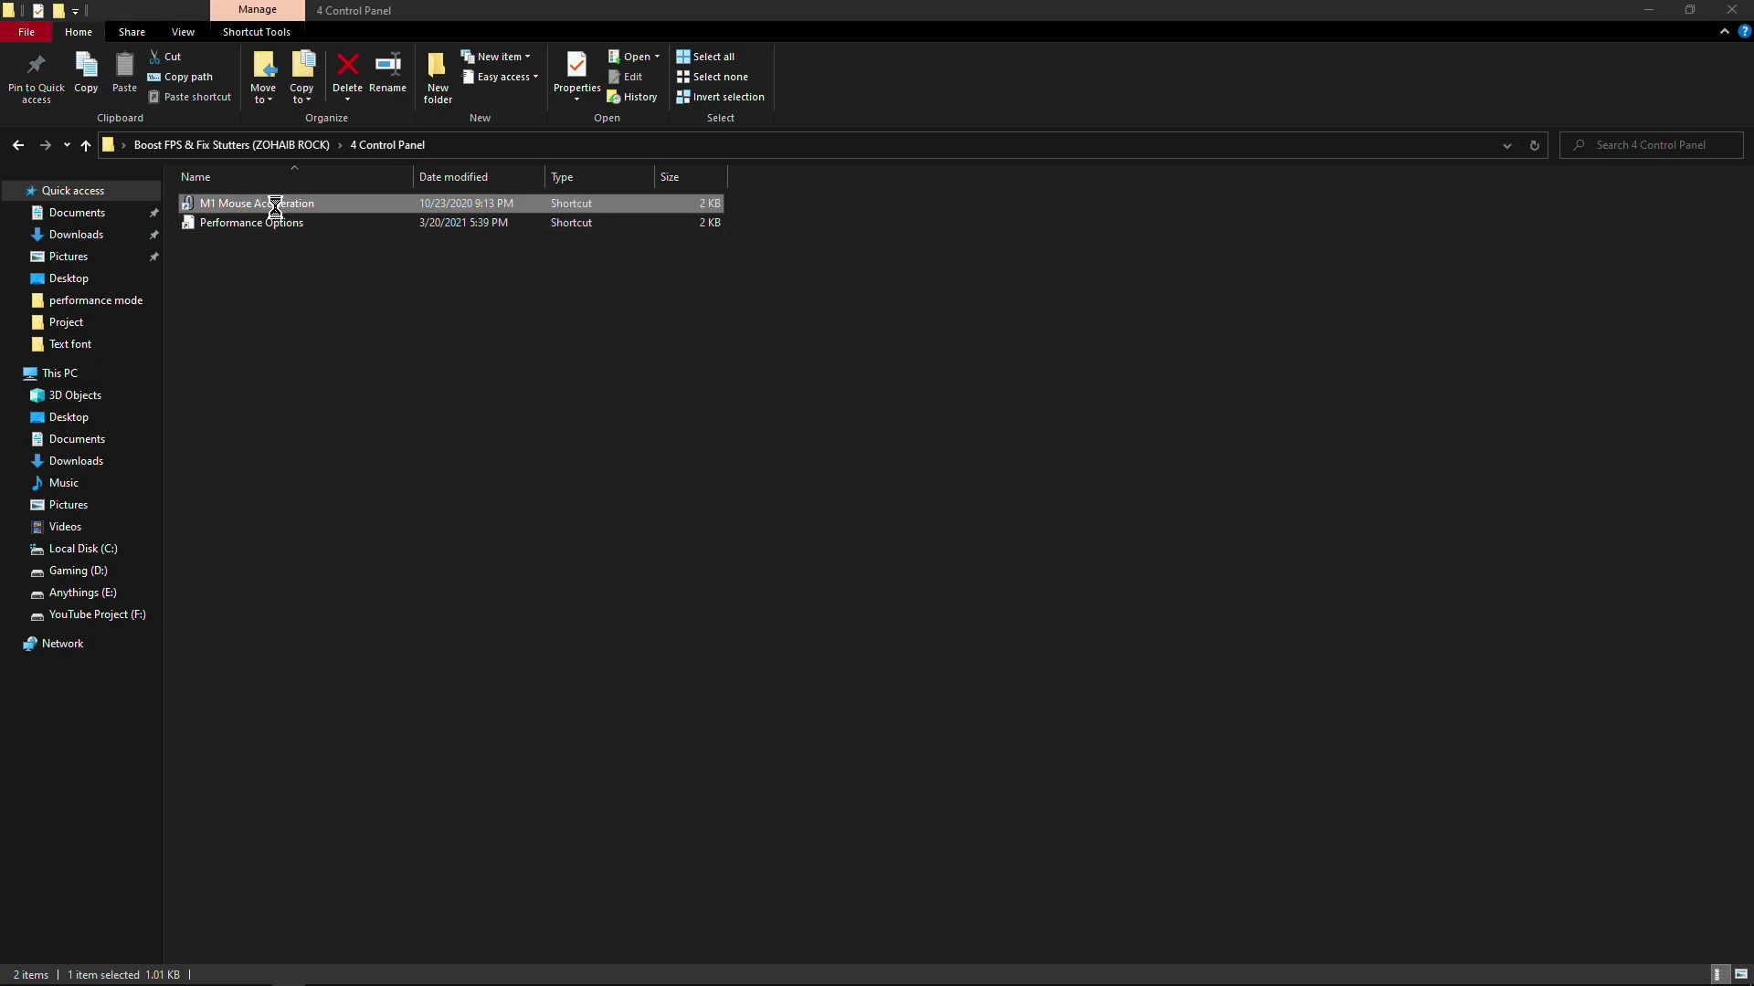
pyautogui.moveTo(447, 197); pyautogui.dragTo(1256, 127)
pyautogui.click(1084, 253)
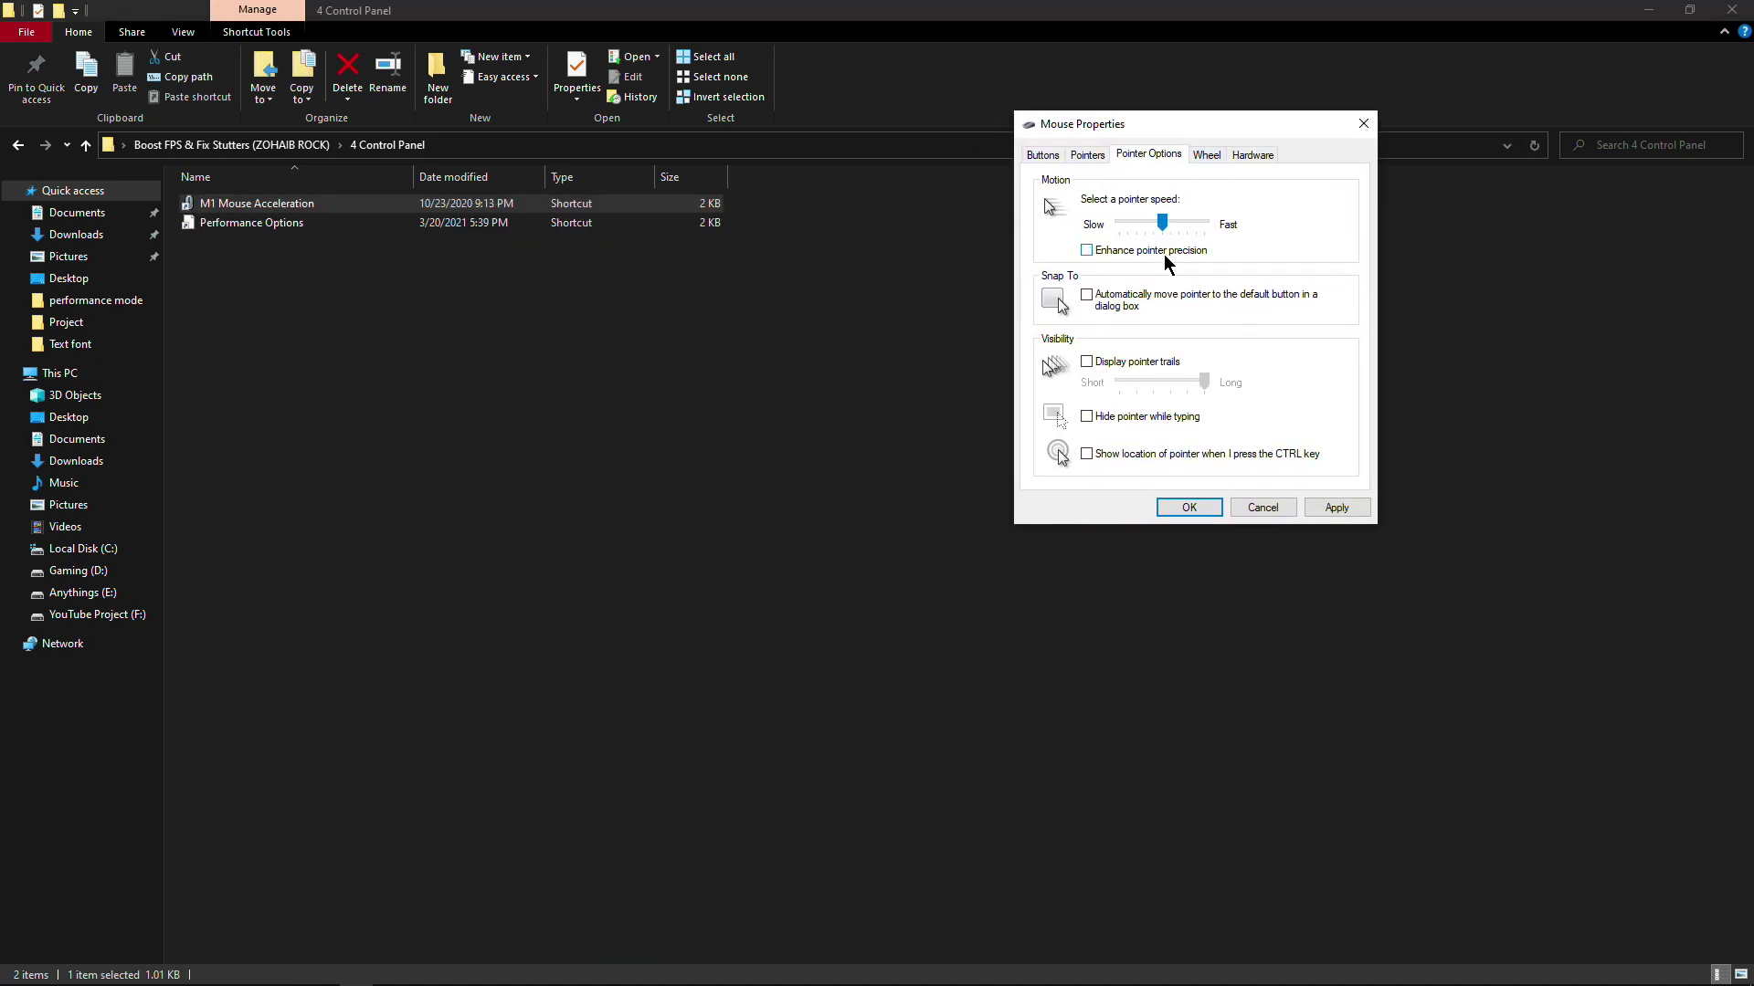
pyautogui.click(1341, 514)
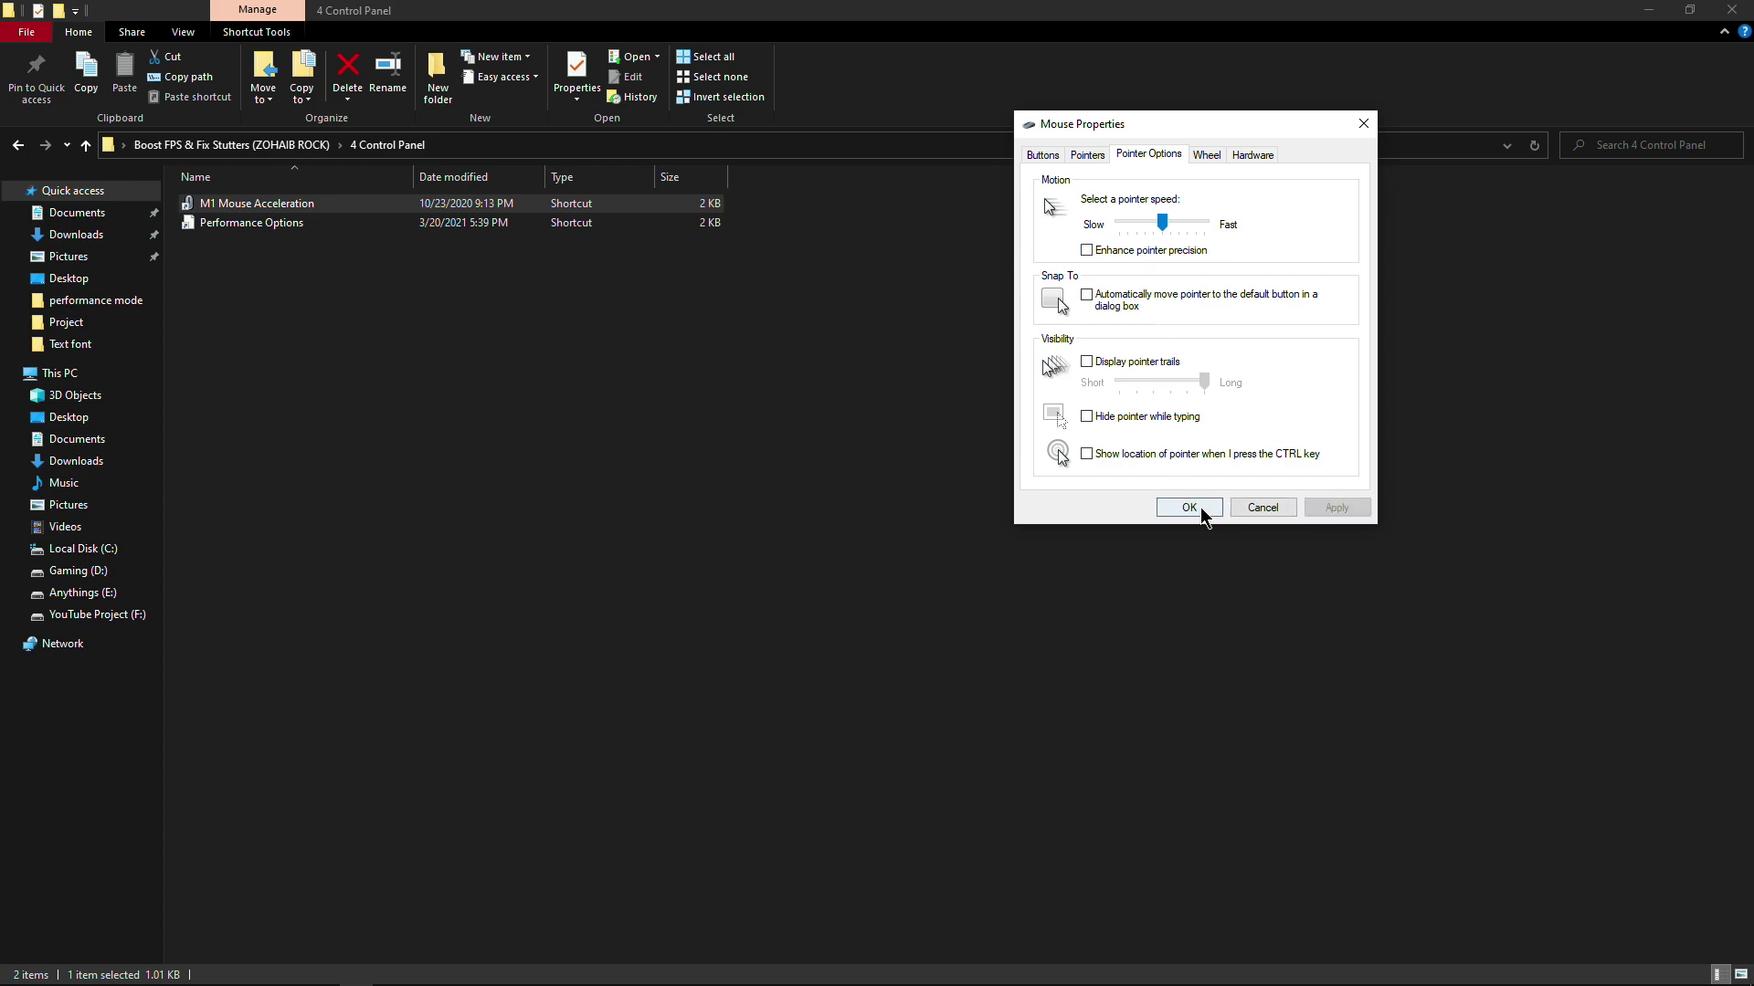
pyautogui.press('Return')
# Step: Review the Performance Options visual effects, accept Let Windows choose what's best for my computer, and return to the main pack folder
pyautogui.doubleClick(256, 225)
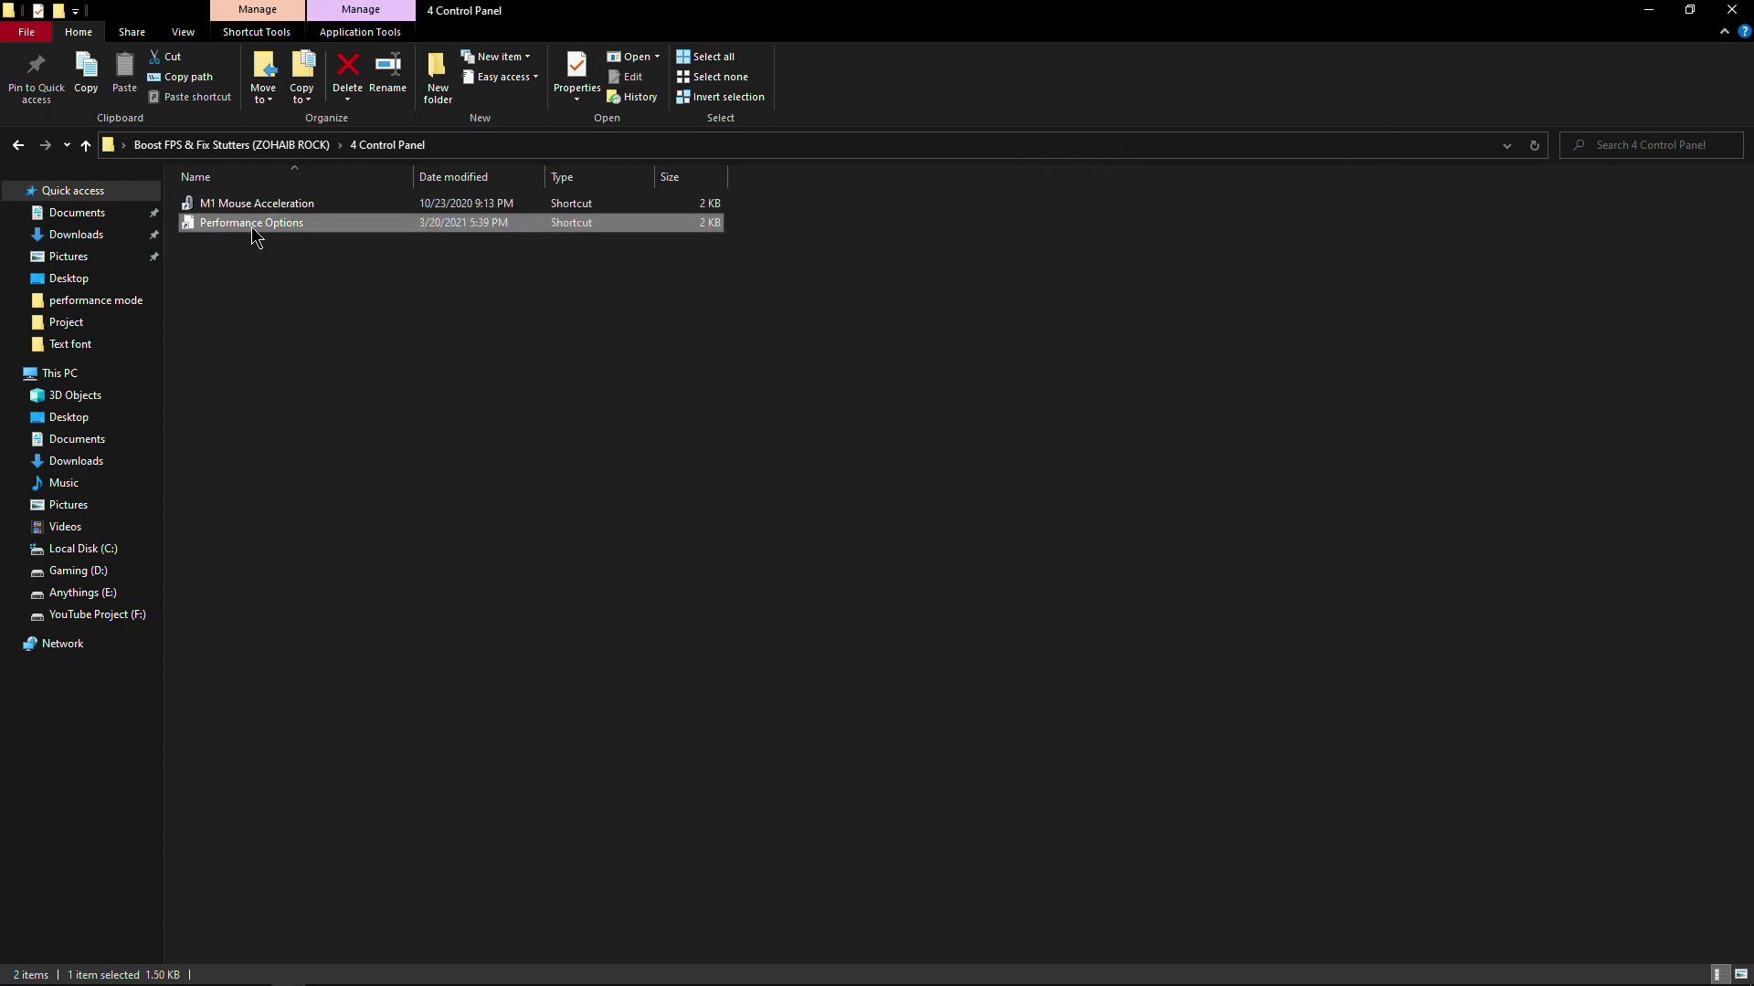
pyautogui.click(975, 363)
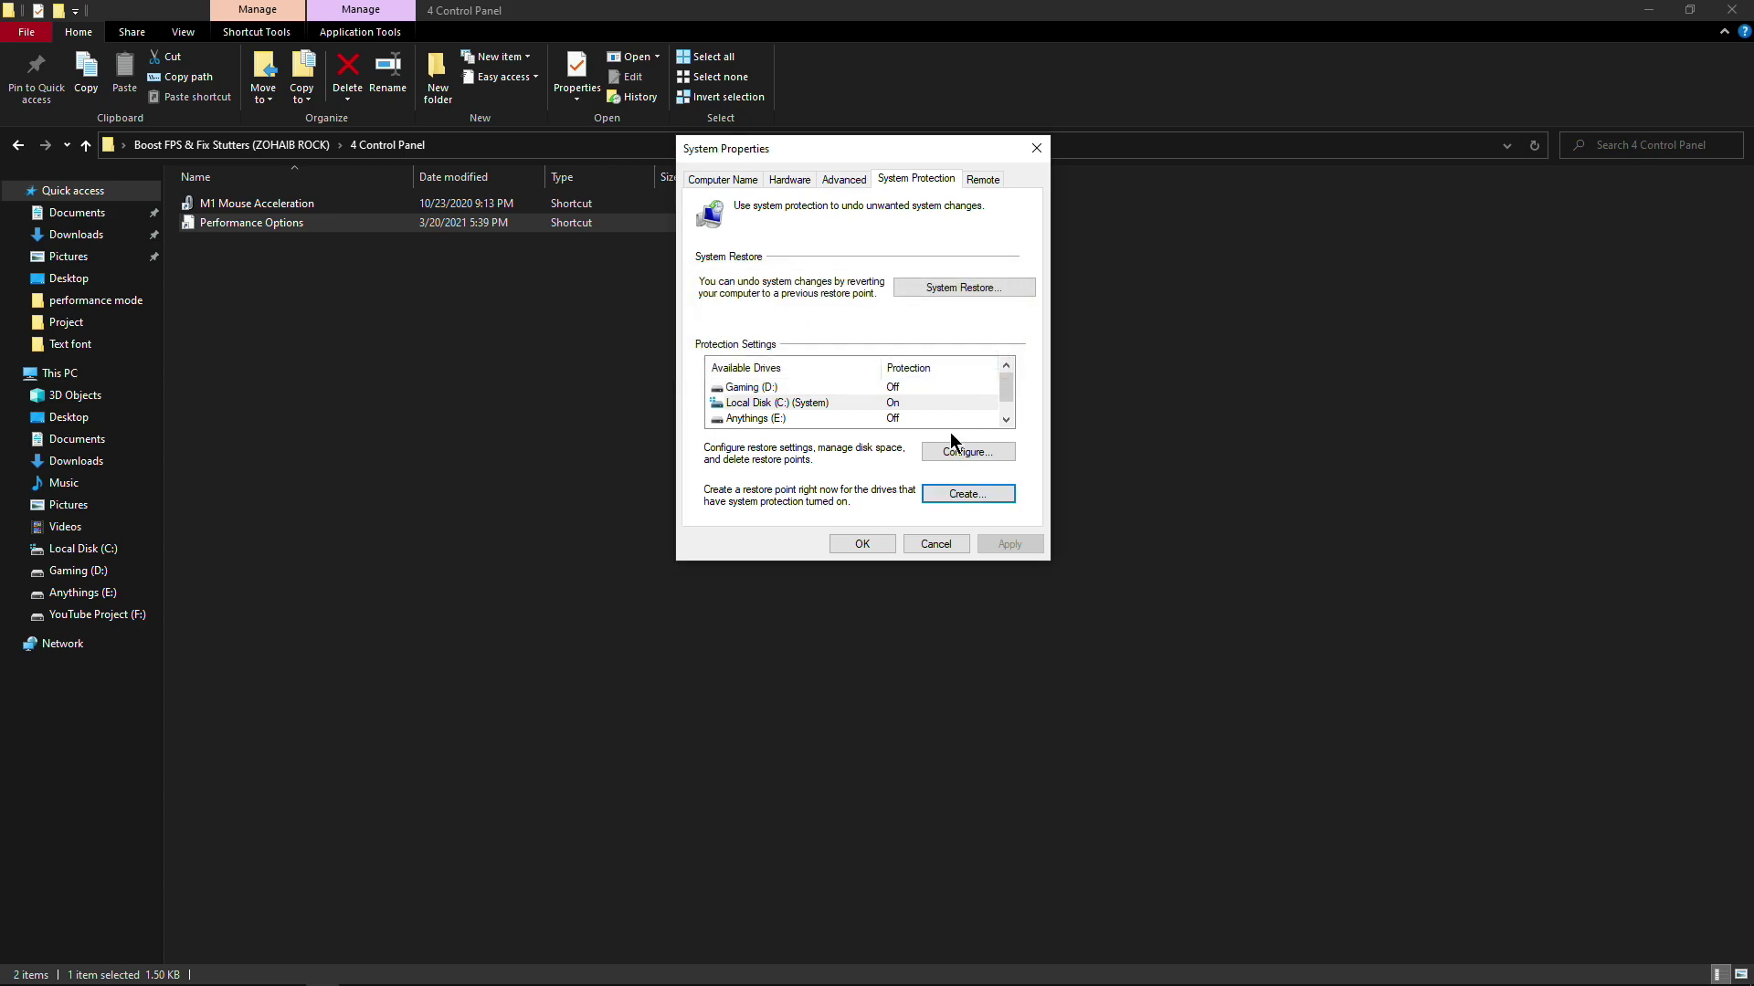
pyautogui.click(877, 539)
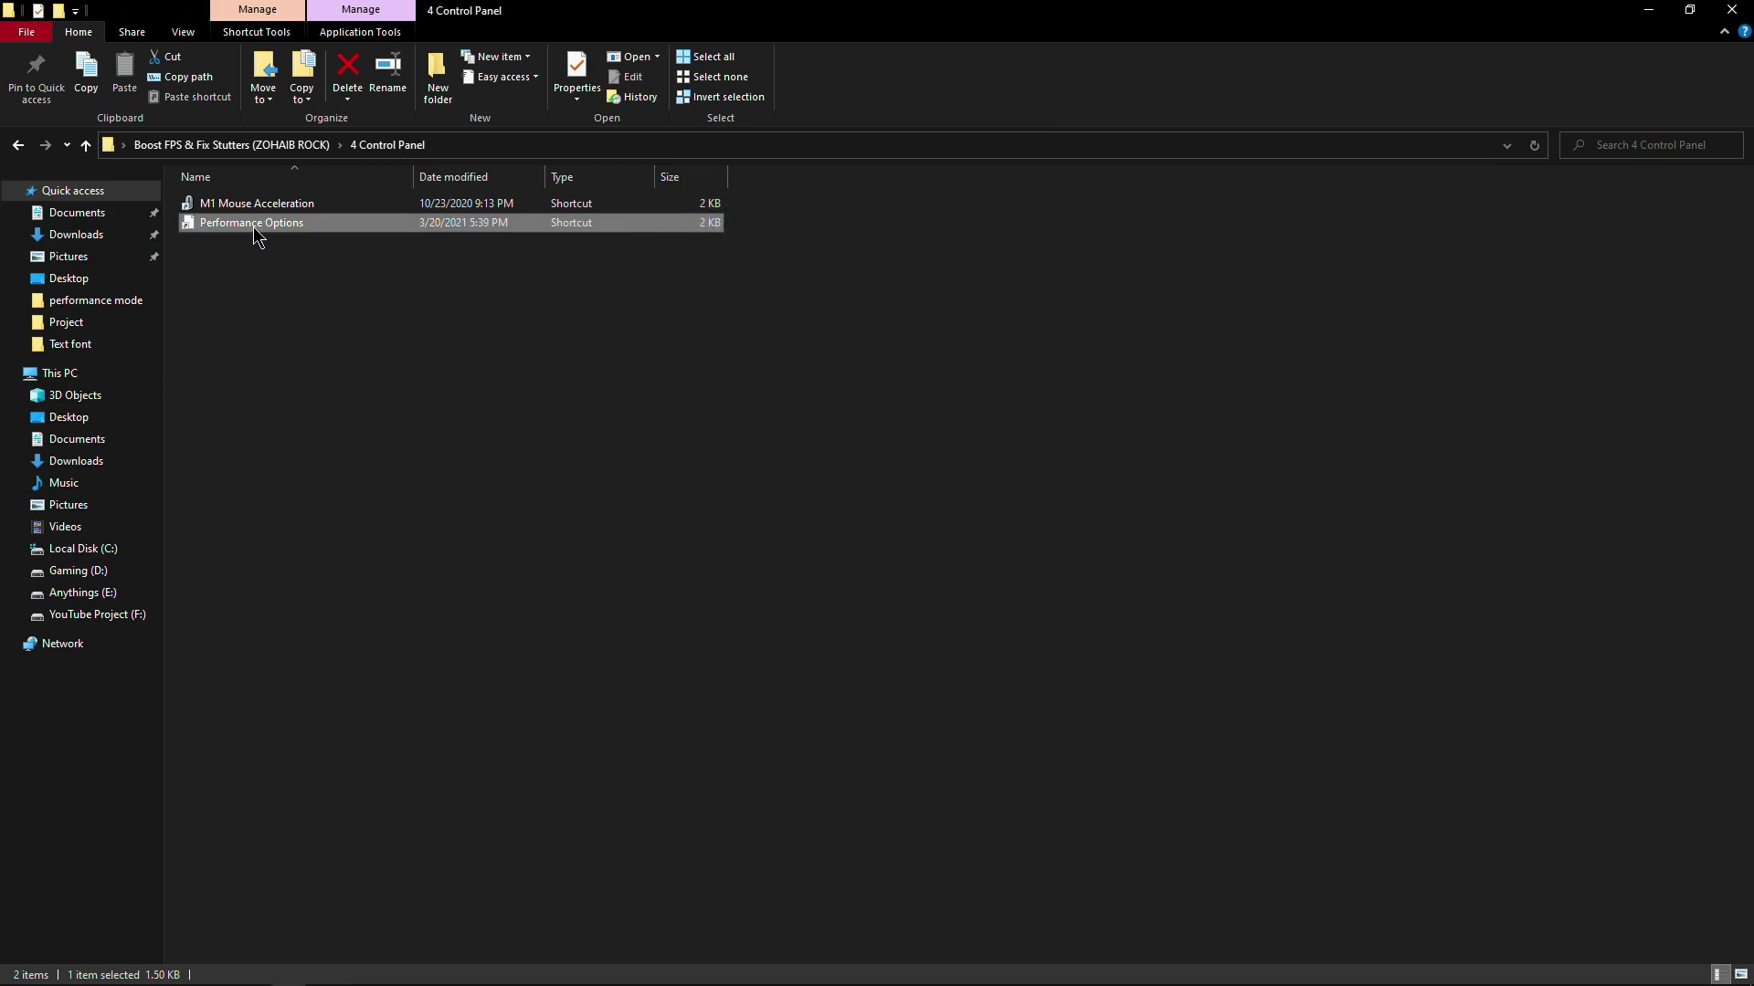
pyautogui.doubleClick(259, 228)
pyautogui.moveTo(513, 234); pyautogui.dragTo(1226, 75)
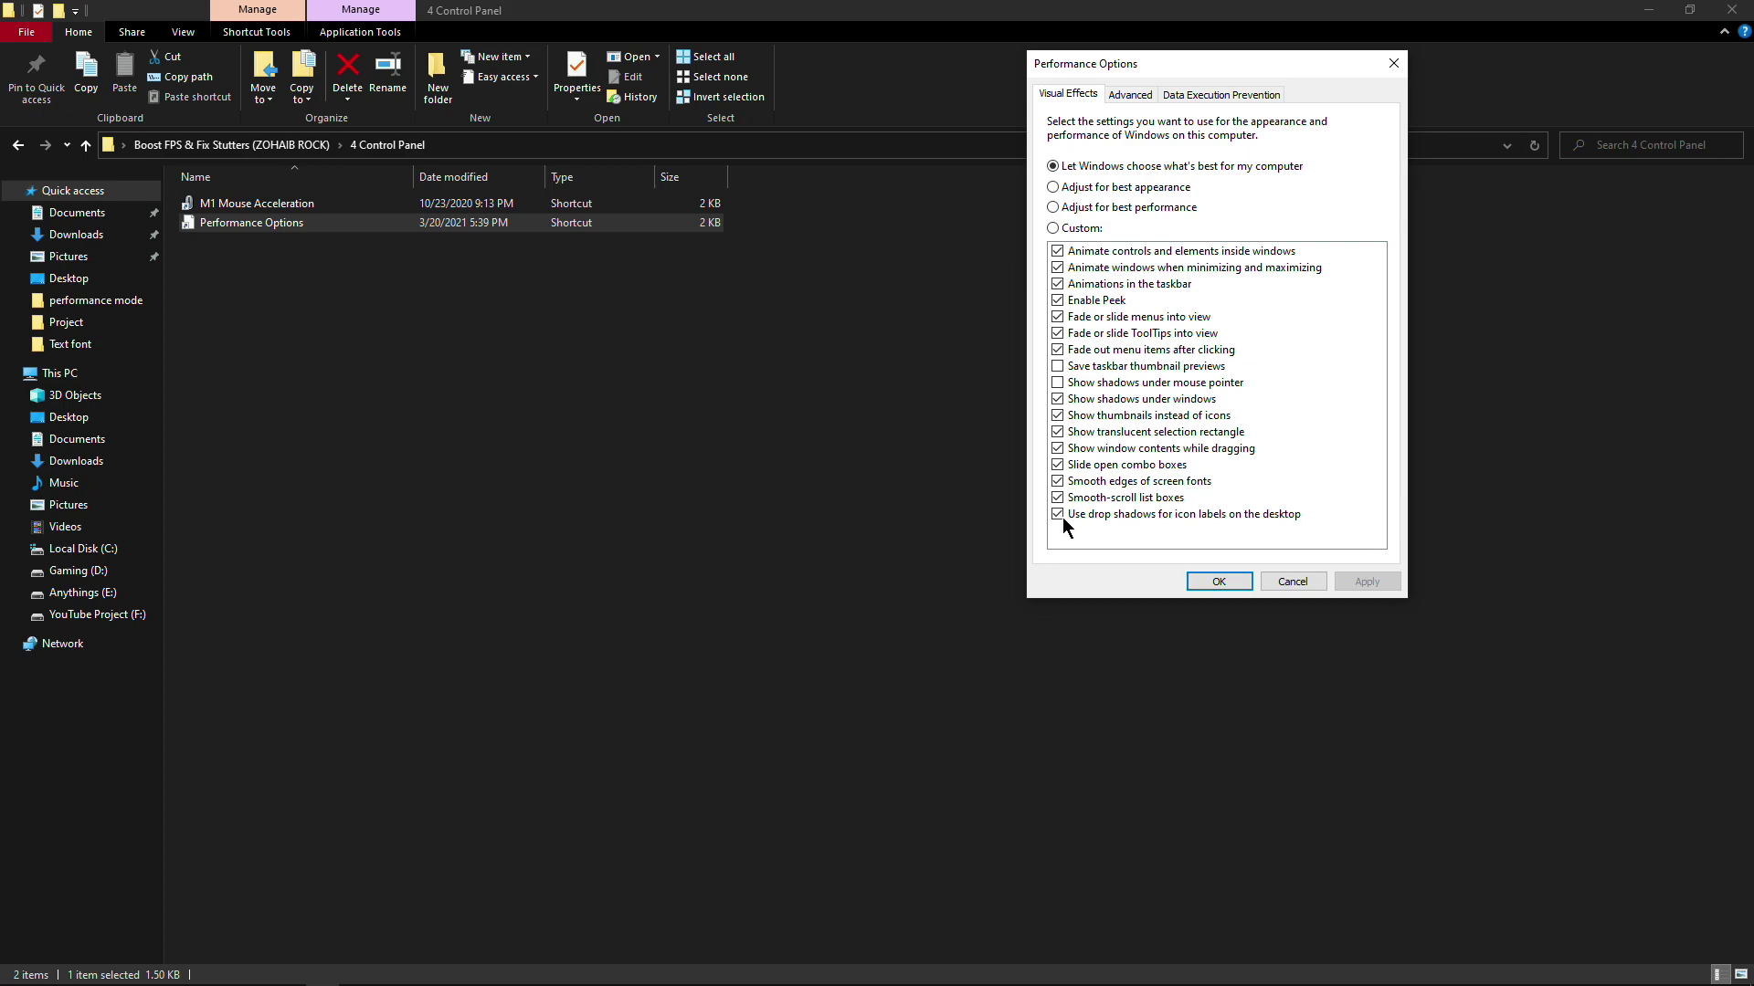
pyautogui.click(1220, 581)
pyautogui.click(994, 548)
pyautogui.hotkey('alt', 'Up')
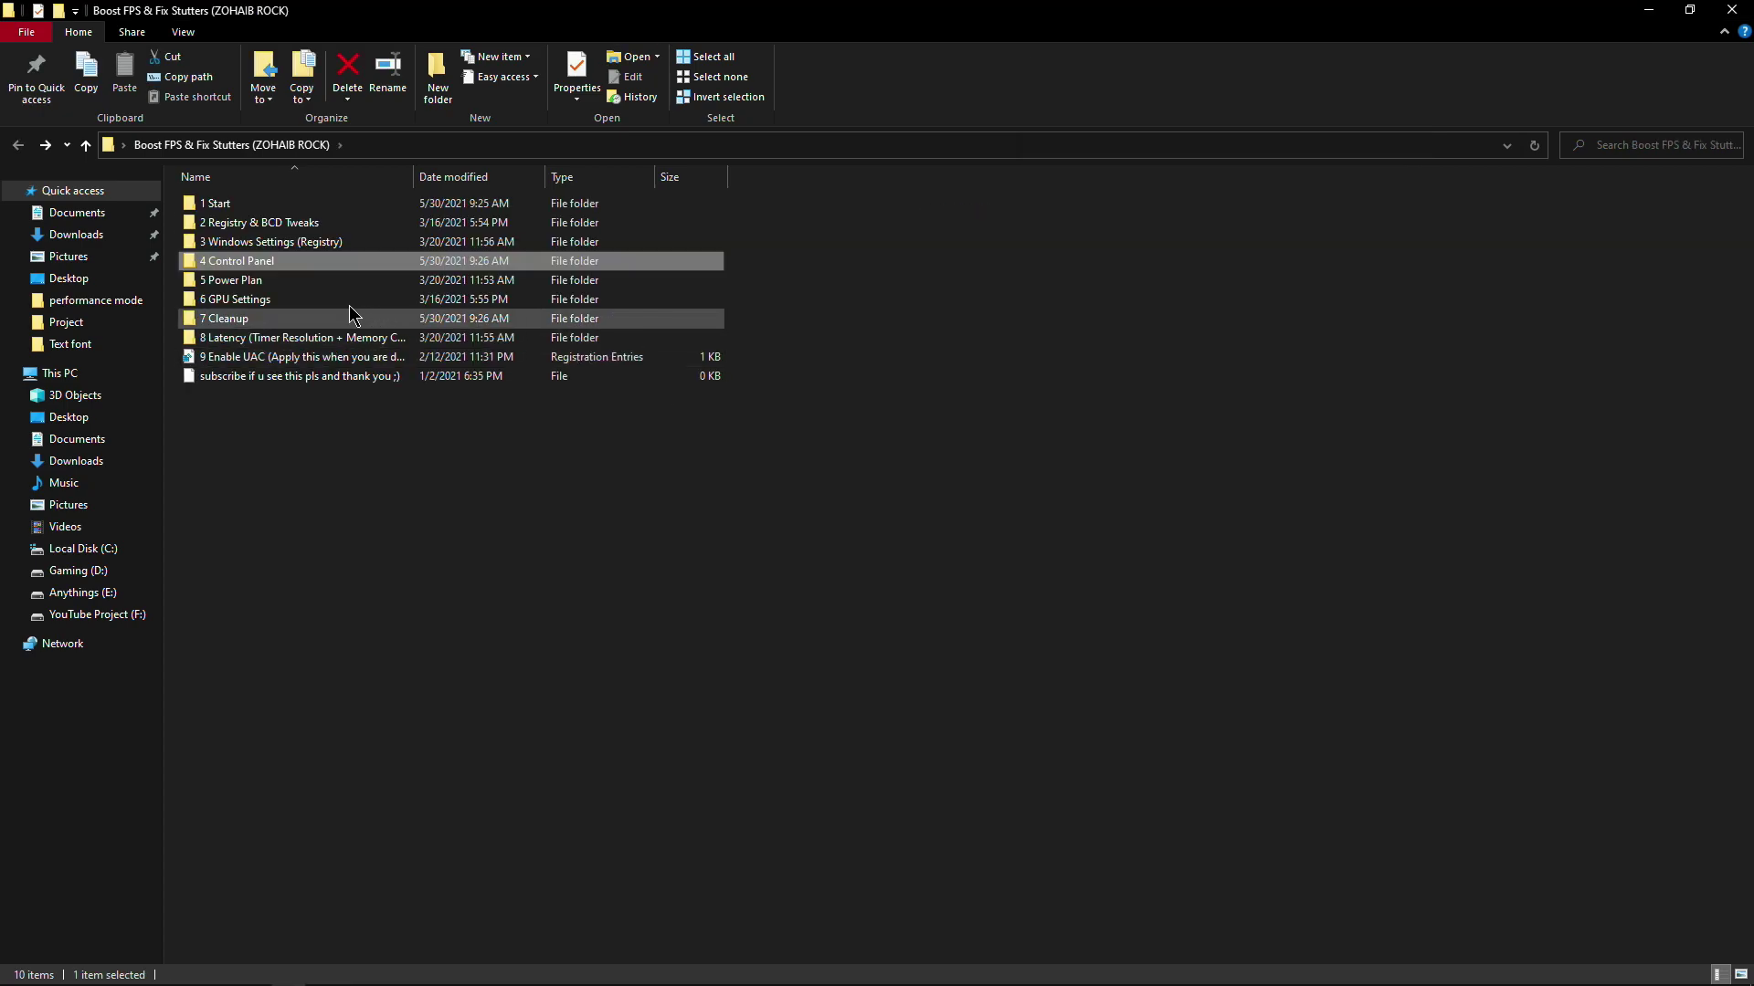
# Step: Install Quick CPU from the QuickCpuSetup-3.2.0.0-x64 file in the 5 Power Plan folder, accepting its licence terms and permission prompt
pyautogui.doubleClick(279, 281)
pyautogui.doubleClick(302, 201)
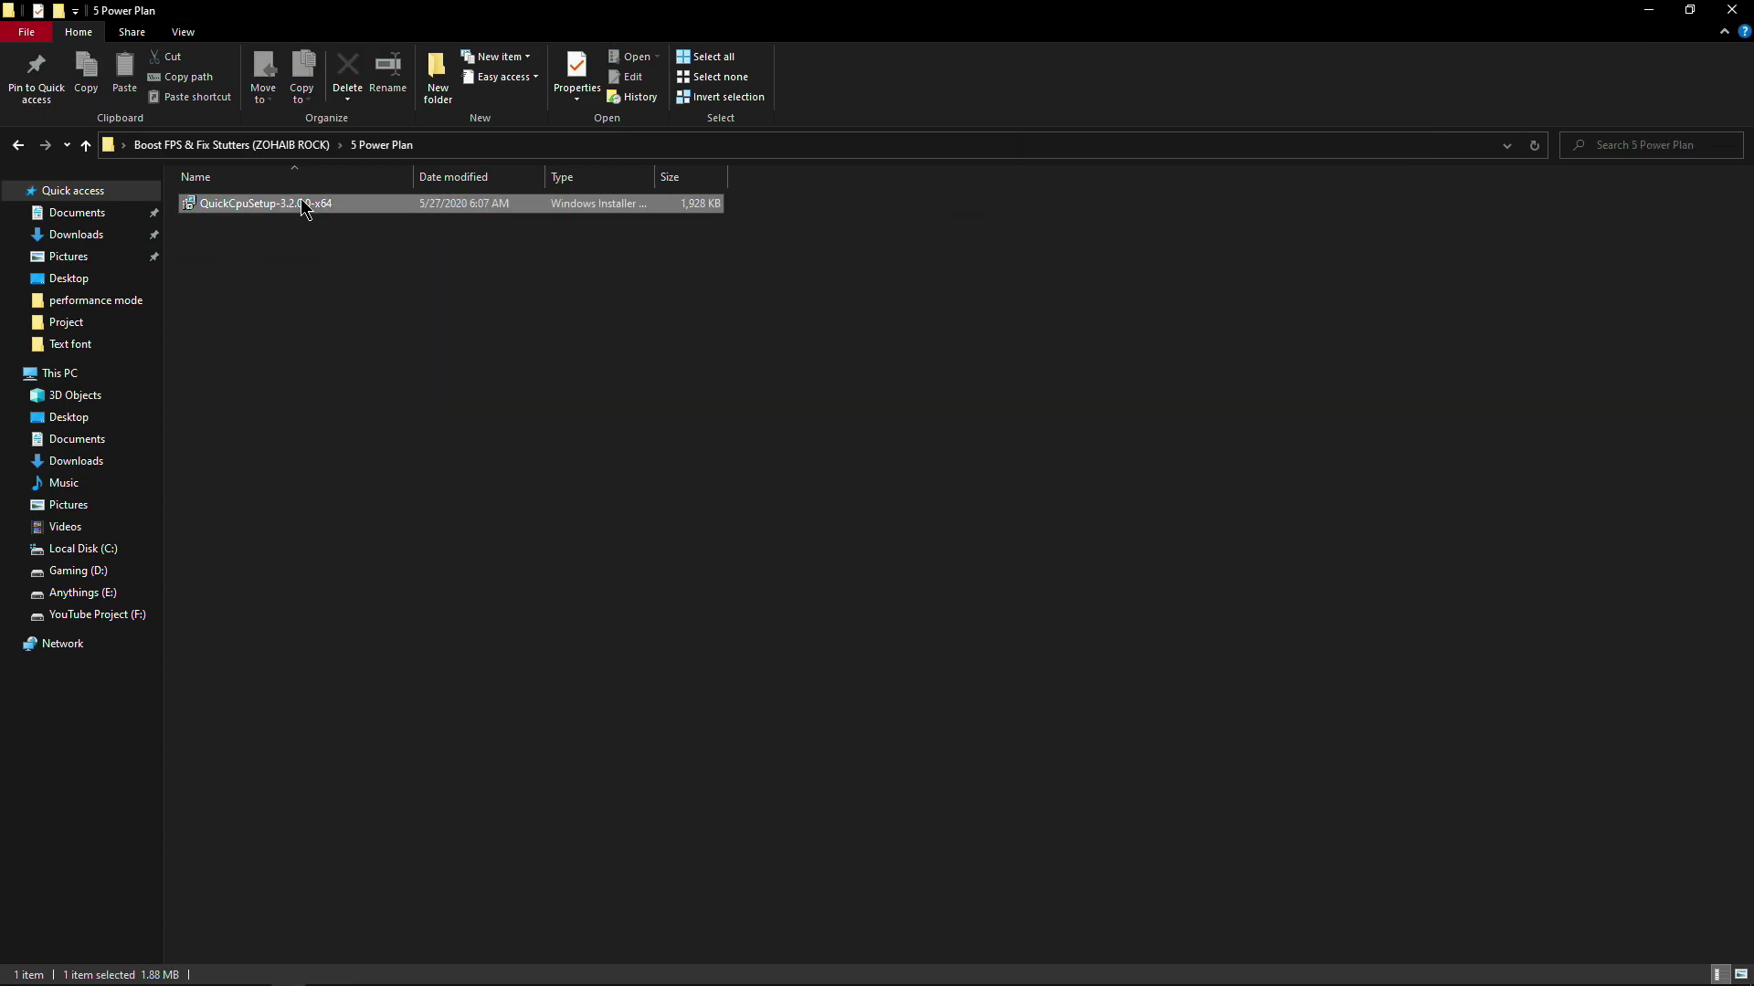
pyautogui.click(994, 645)
pyautogui.click(838, 606)
pyautogui.click(972, 645)
pyautogui.click(970, 646)
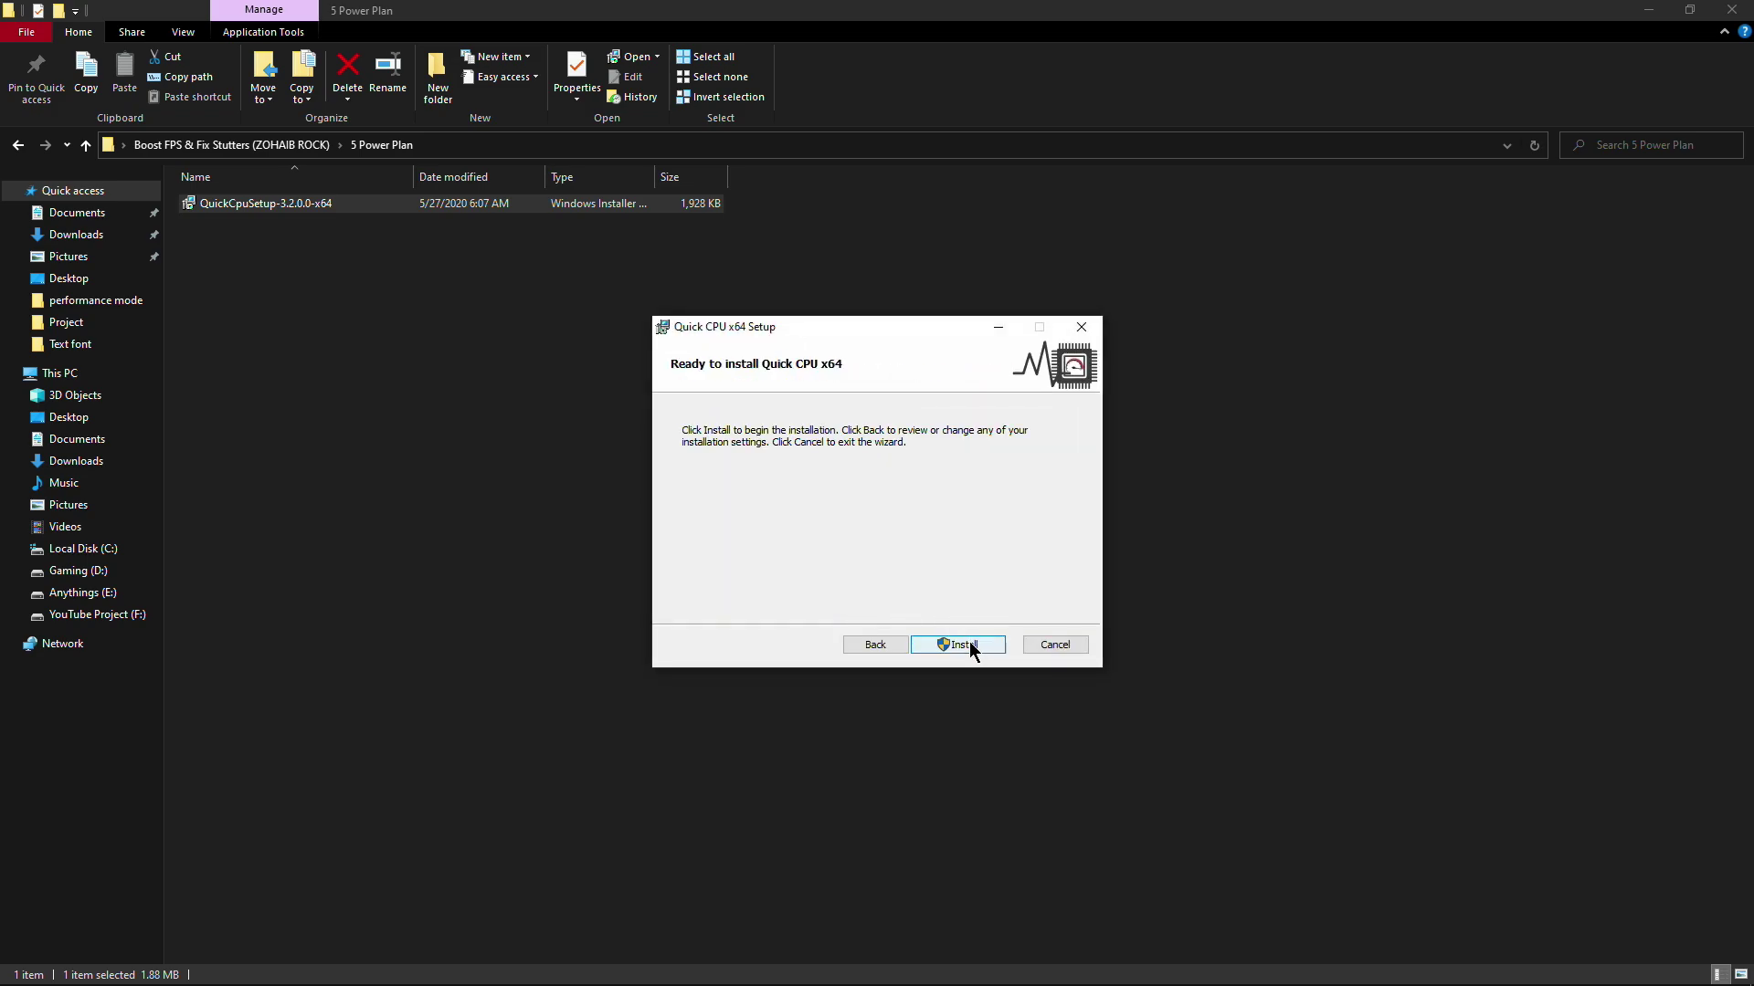
pyautogui.click(972, 645)
pyautogui.click(829, 611)
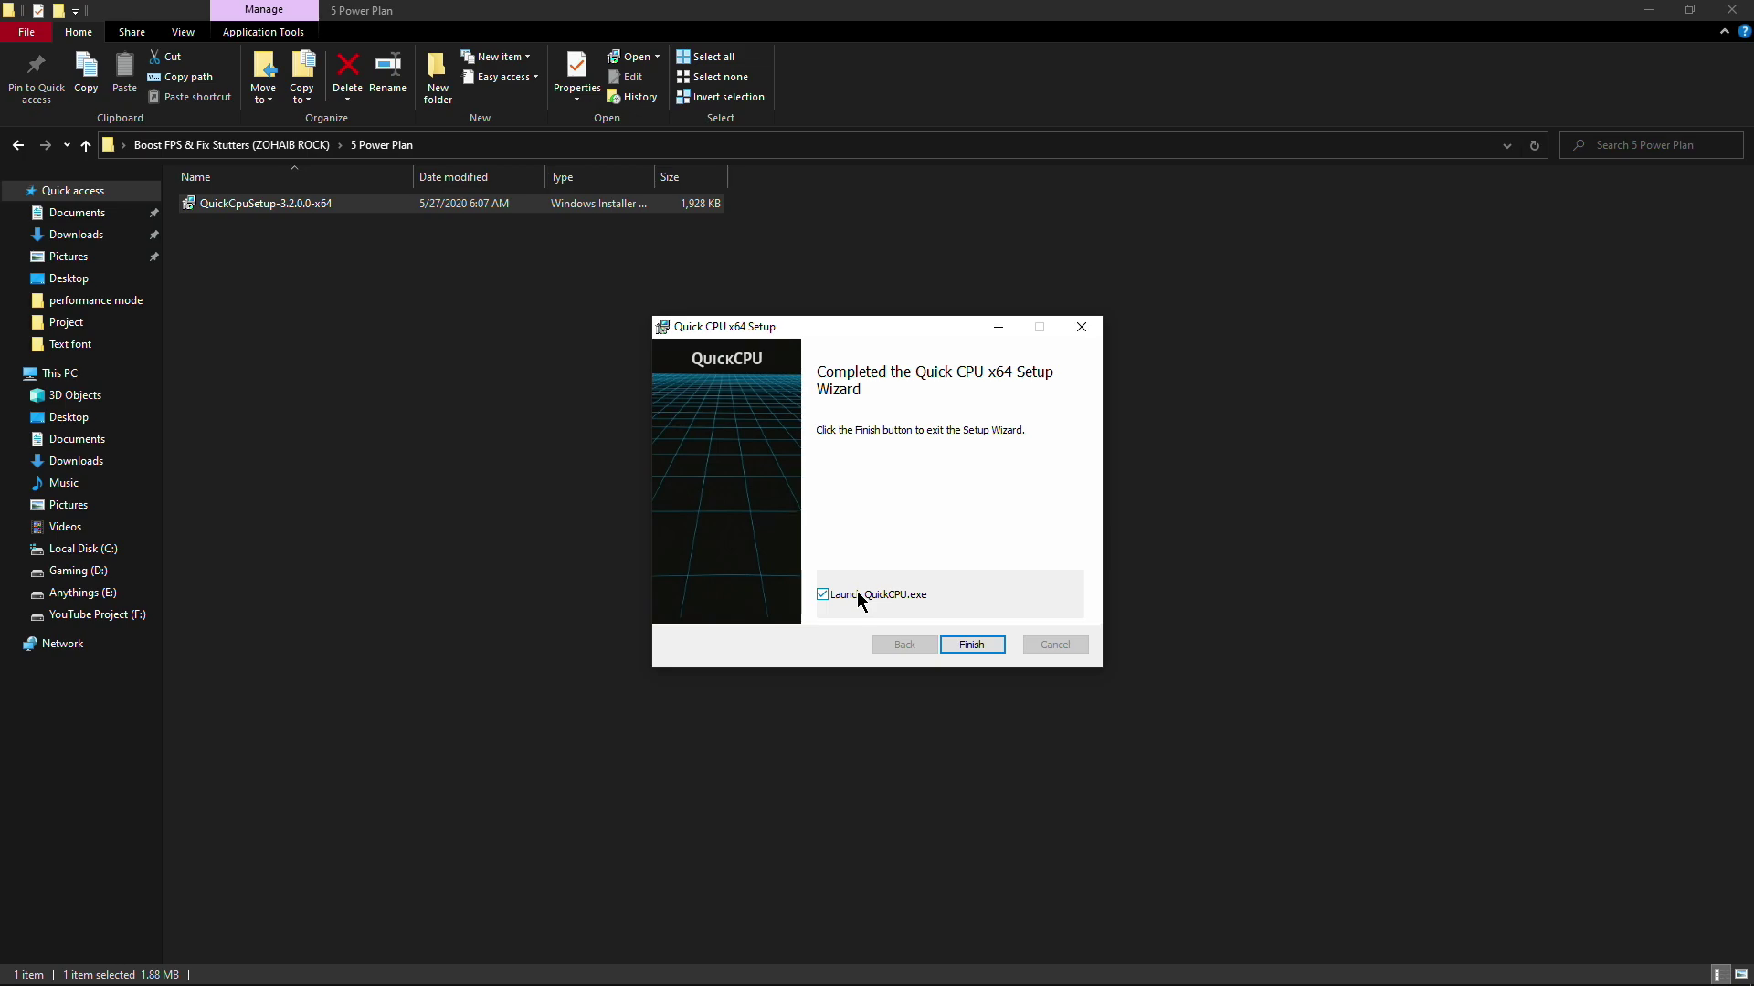
# Step: Finish the setup with Launch QuickCPU.exe enabled, allow it to run, and dismiss Quick CPU's update notice
pyautogui.click(979, 641)
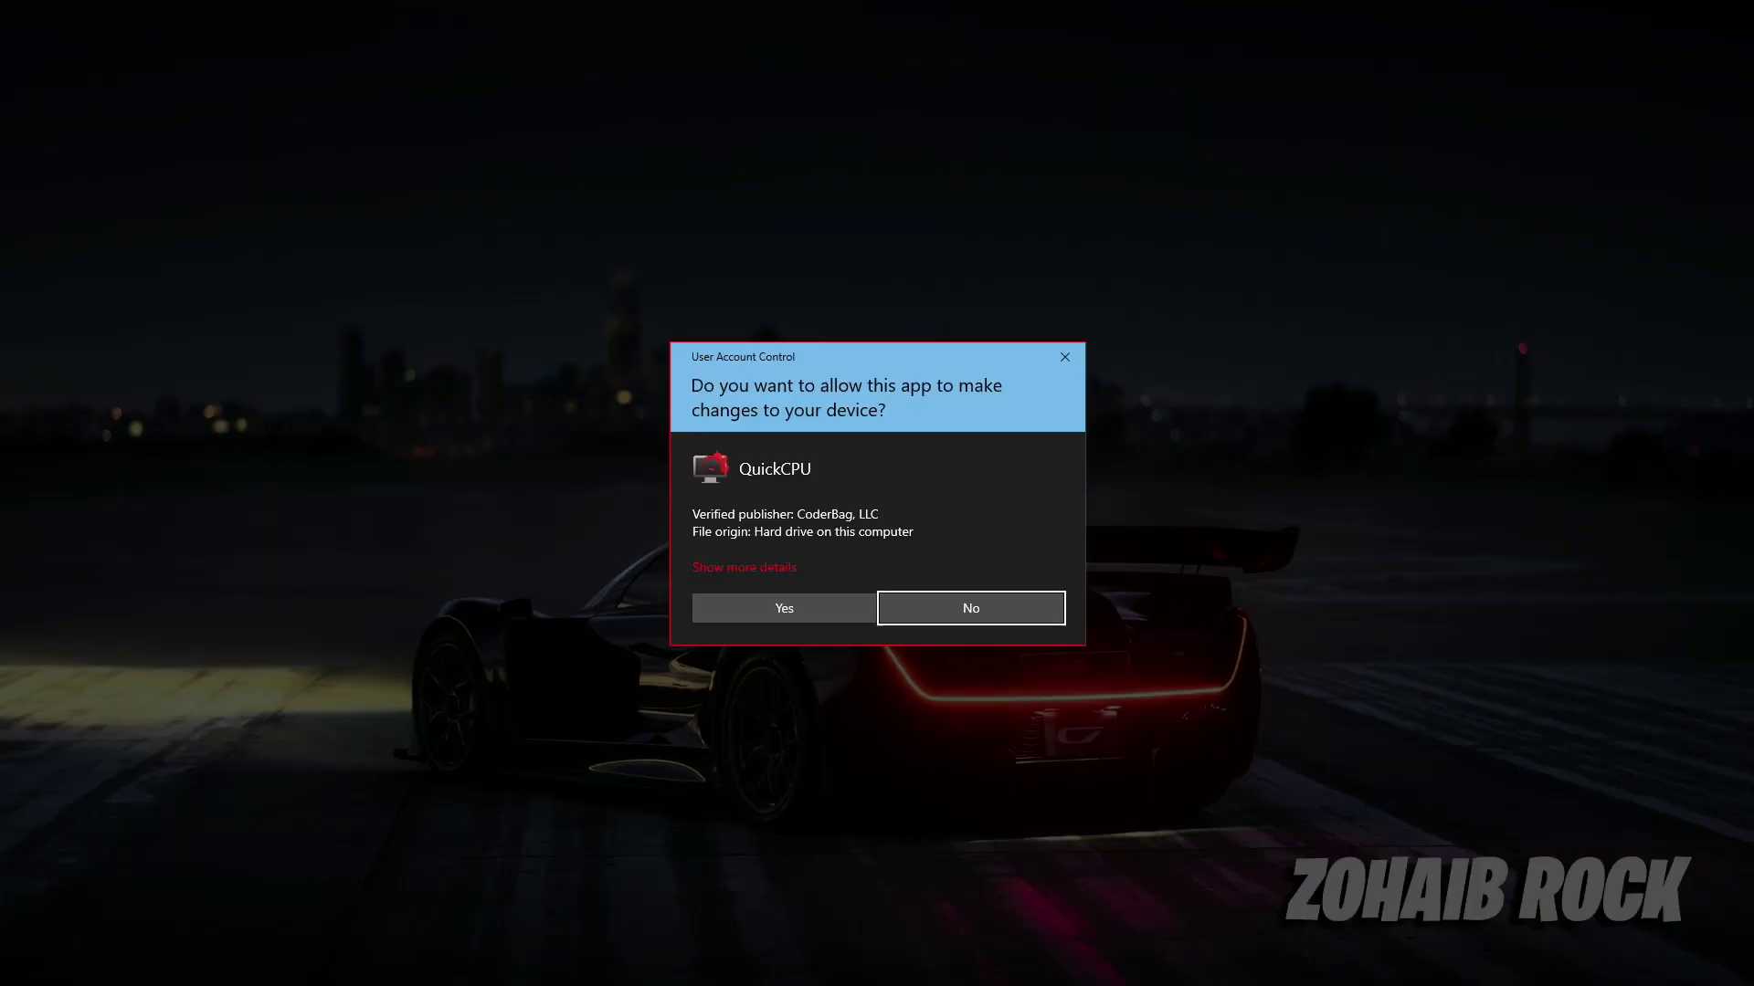
pyautogui.click(845, 610)
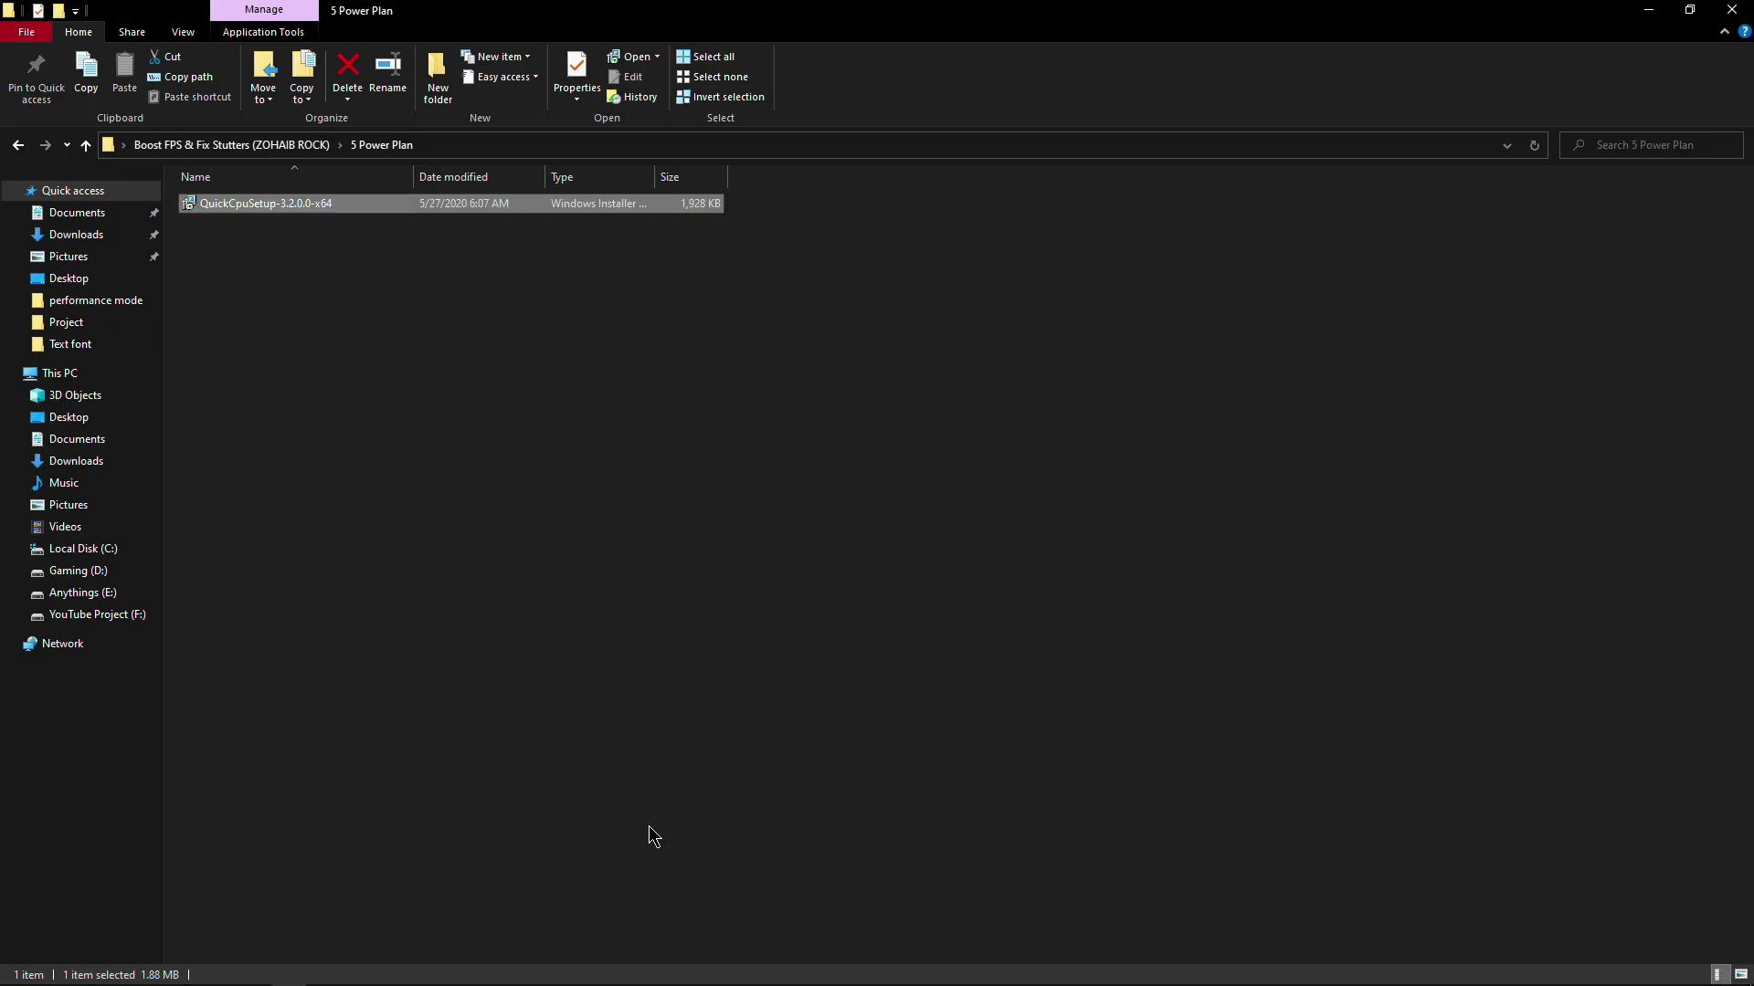
pyautogui.moveTo(664, 985)
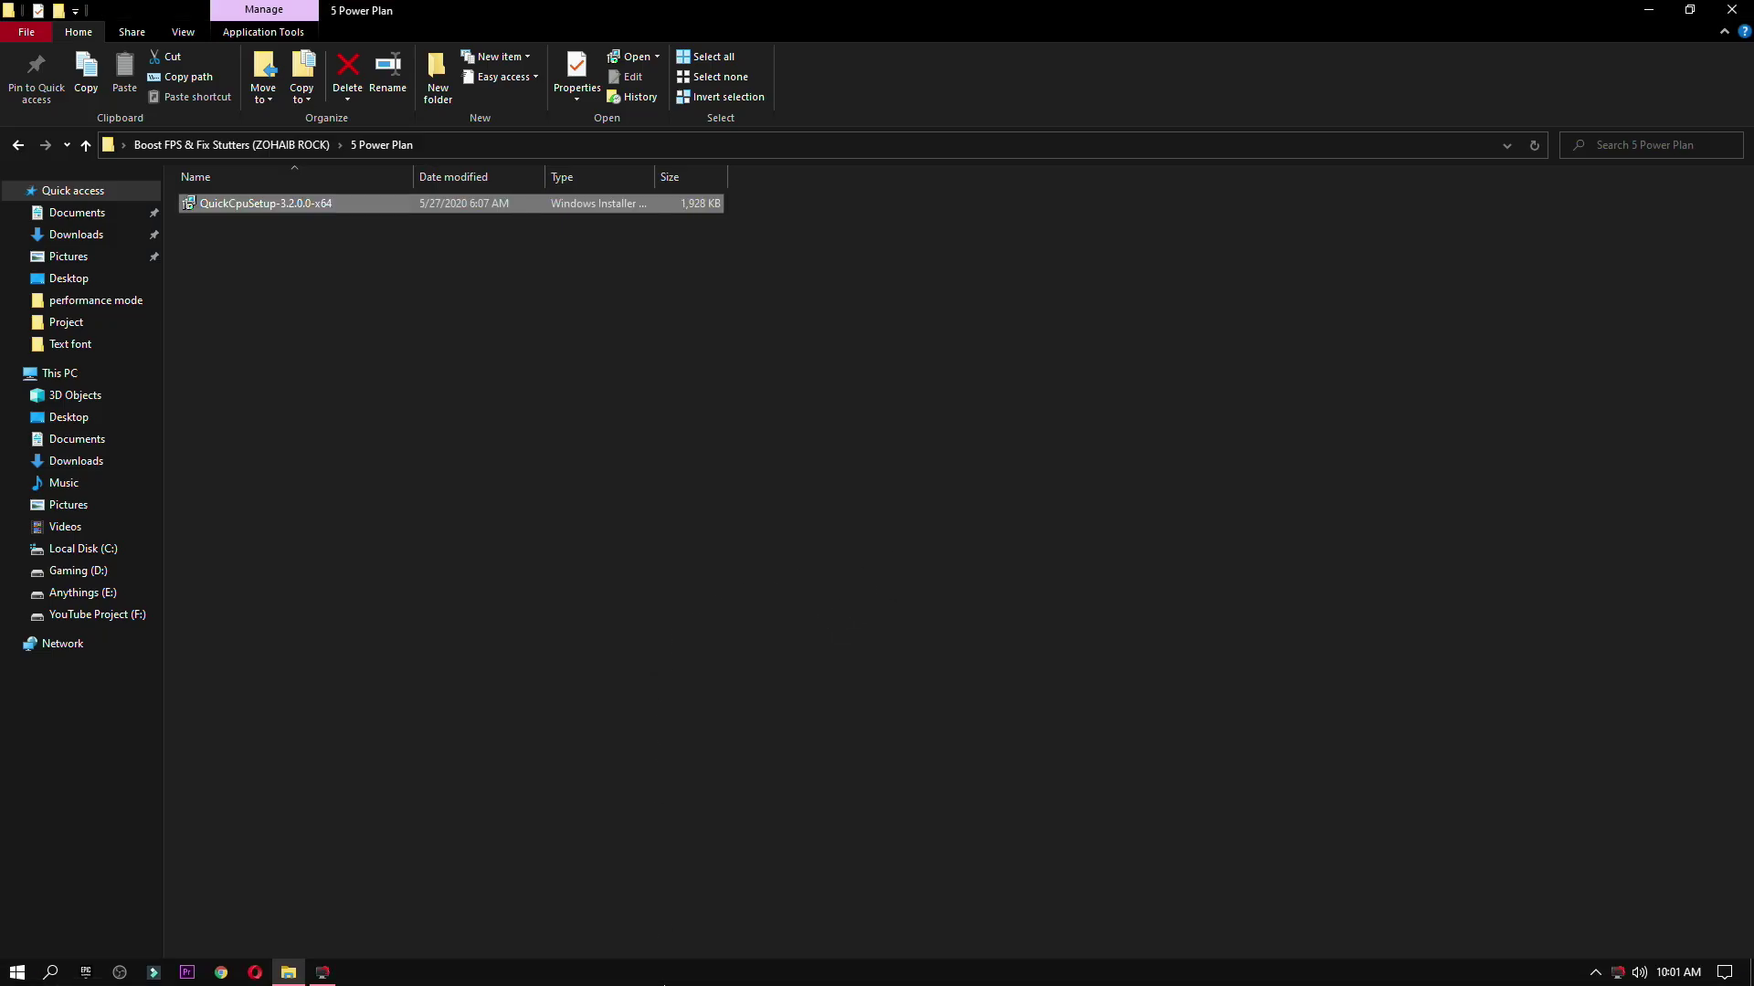
pyautogui.click(323, 973)
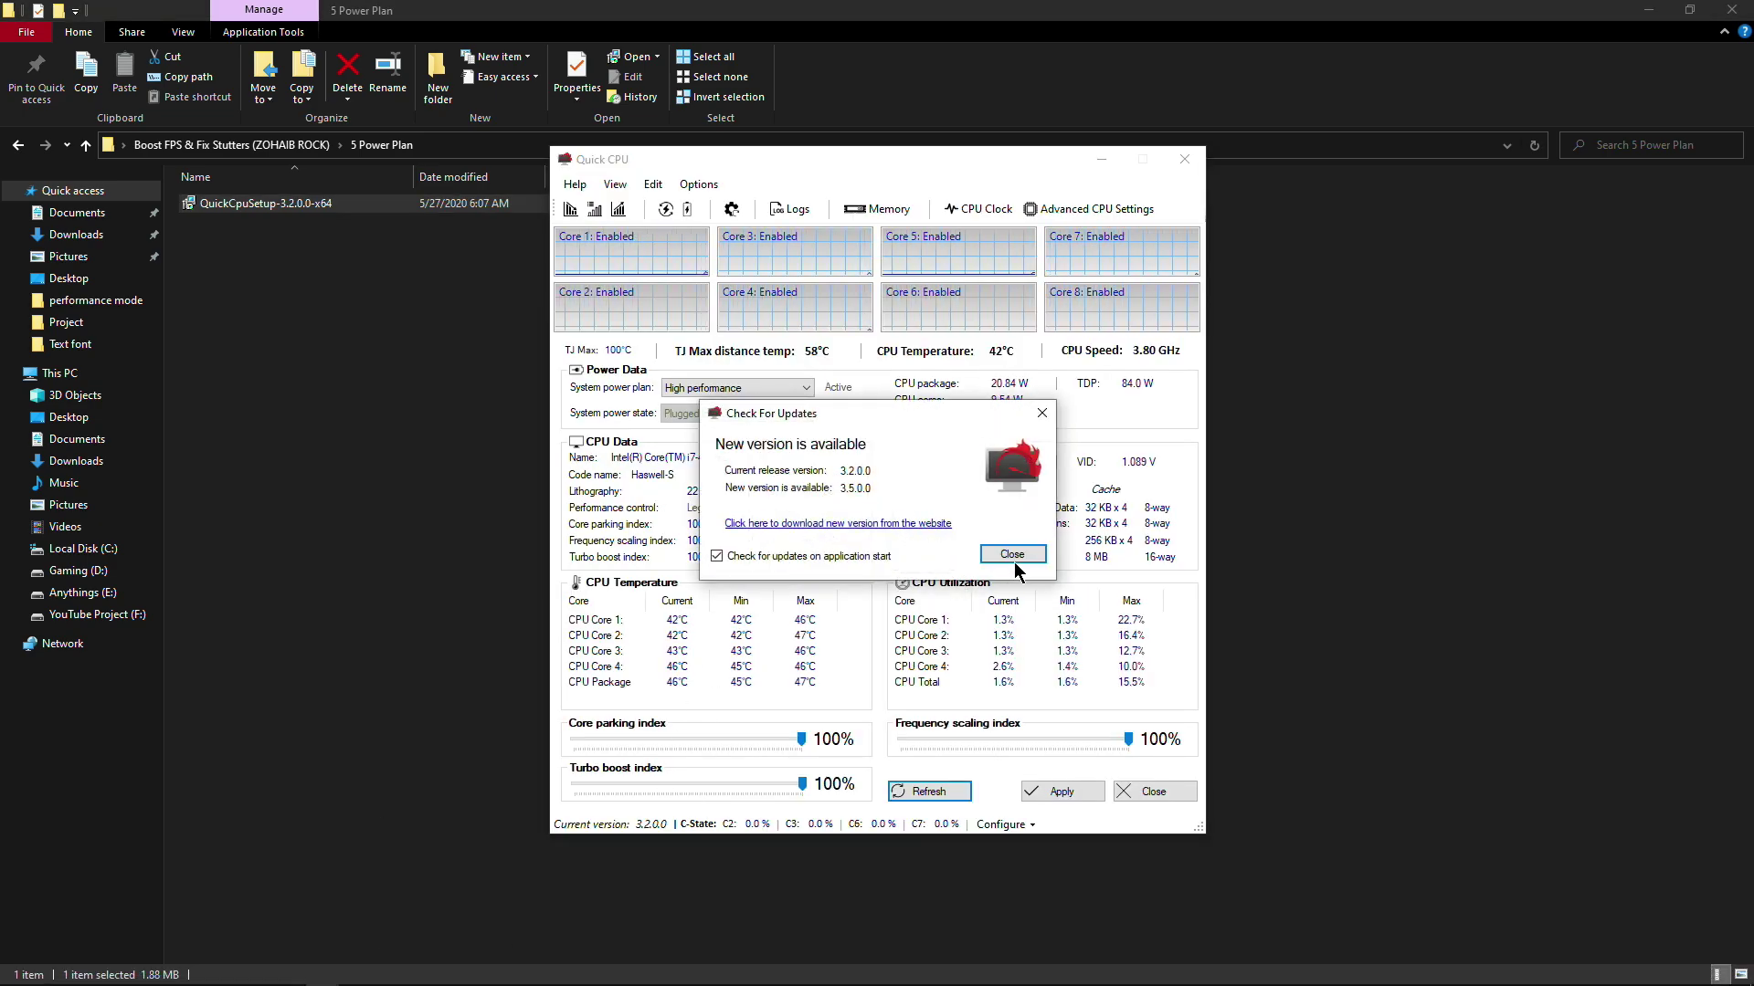
pyautogui.click(1012, 559)
# Step: Apply the High performance power plan in Quick CPU with core parking, frequency scaling and turbo boost indexes at 100%
pyautogui.click(739, 391)
pyautogui.click(746, 407)
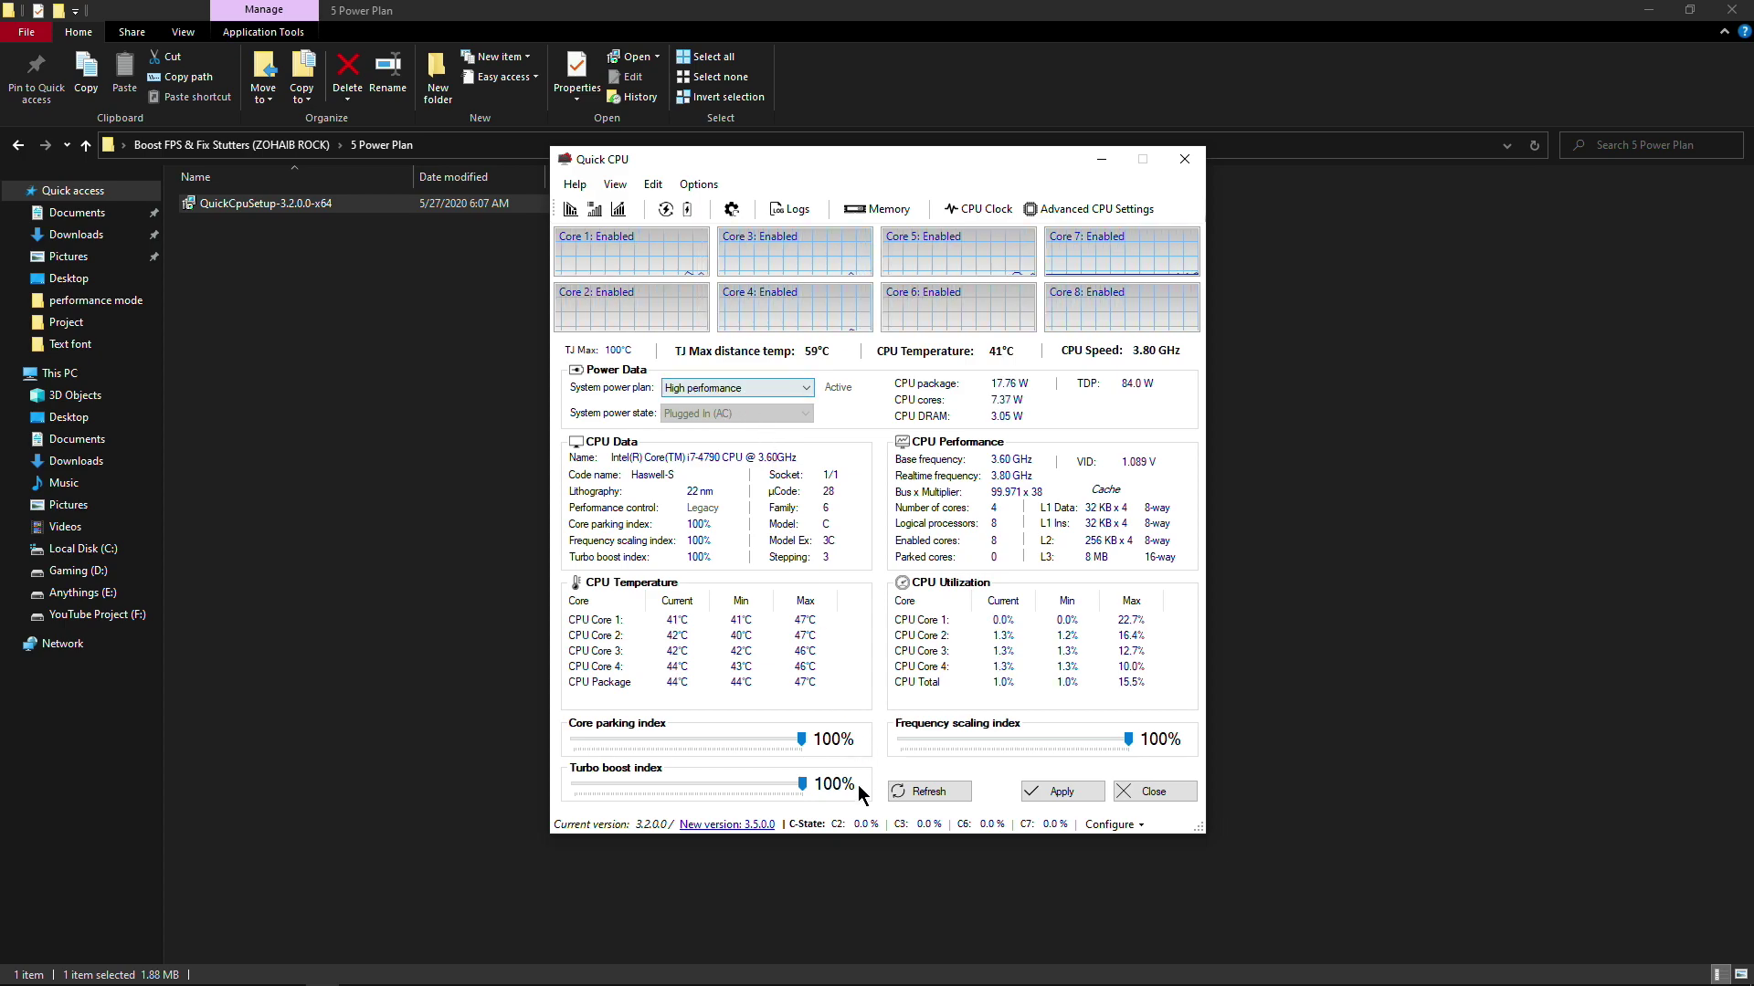
pyautogui.moveTo(801, 739); pyautogui.dragTo(802, 739)
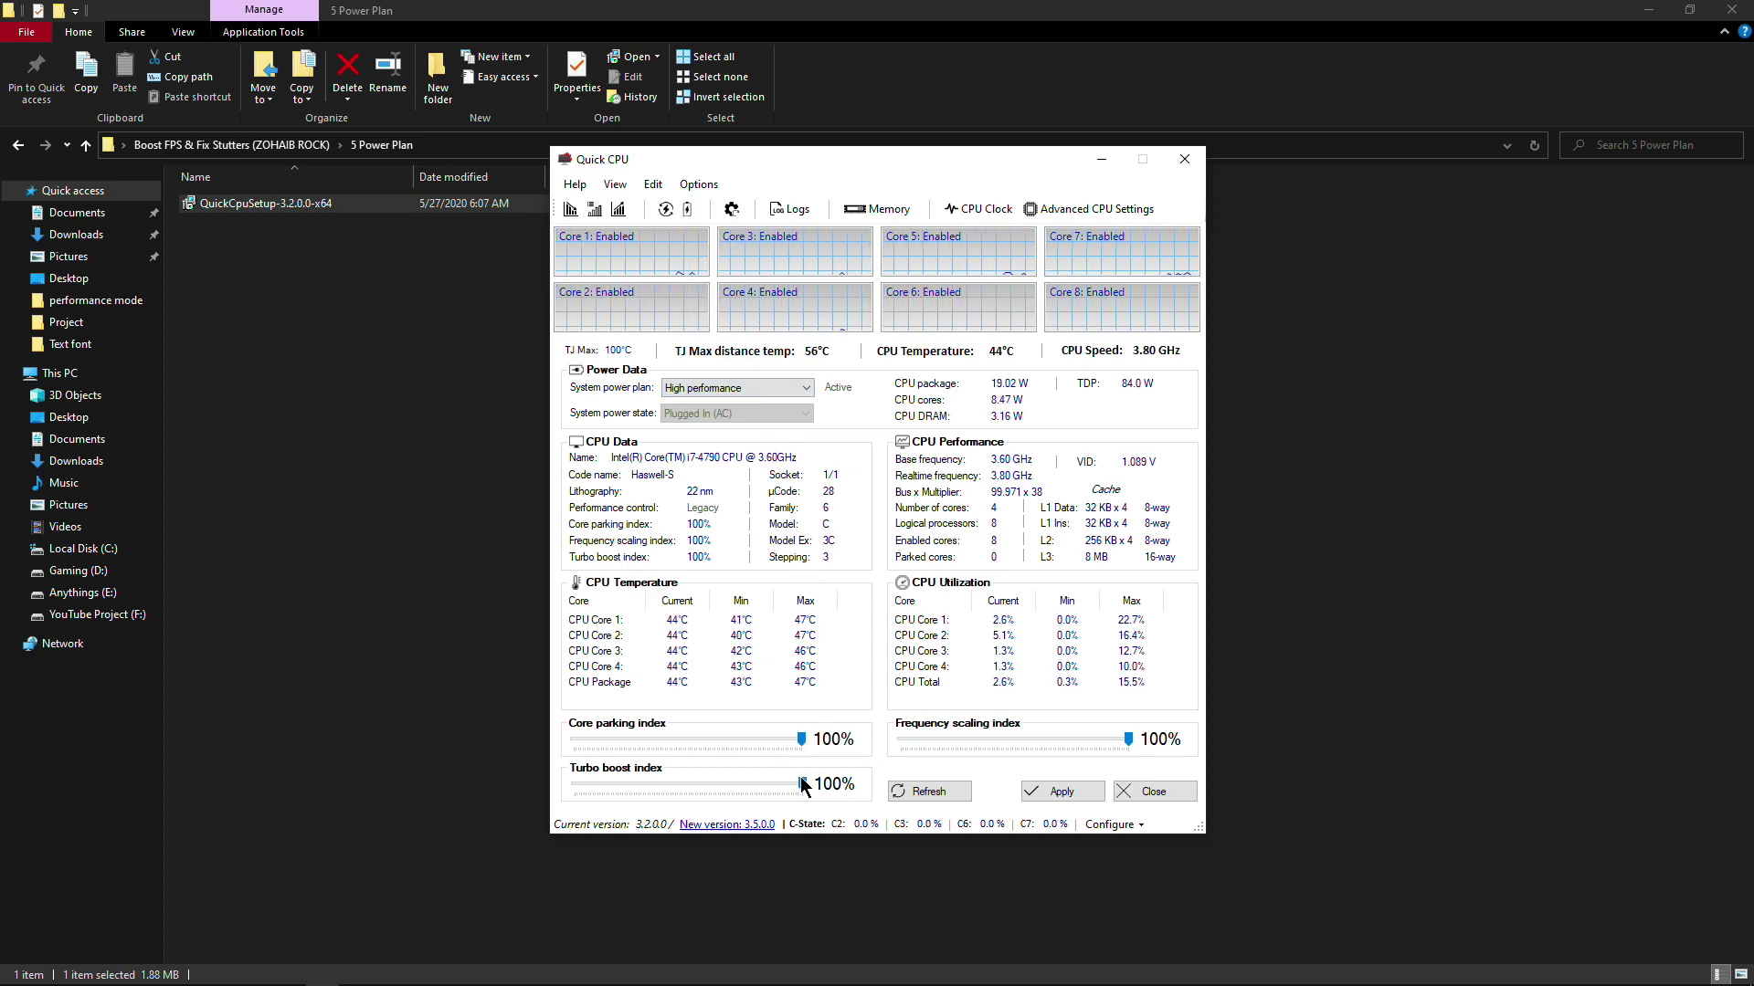
pyautogui.click(1060, 791)
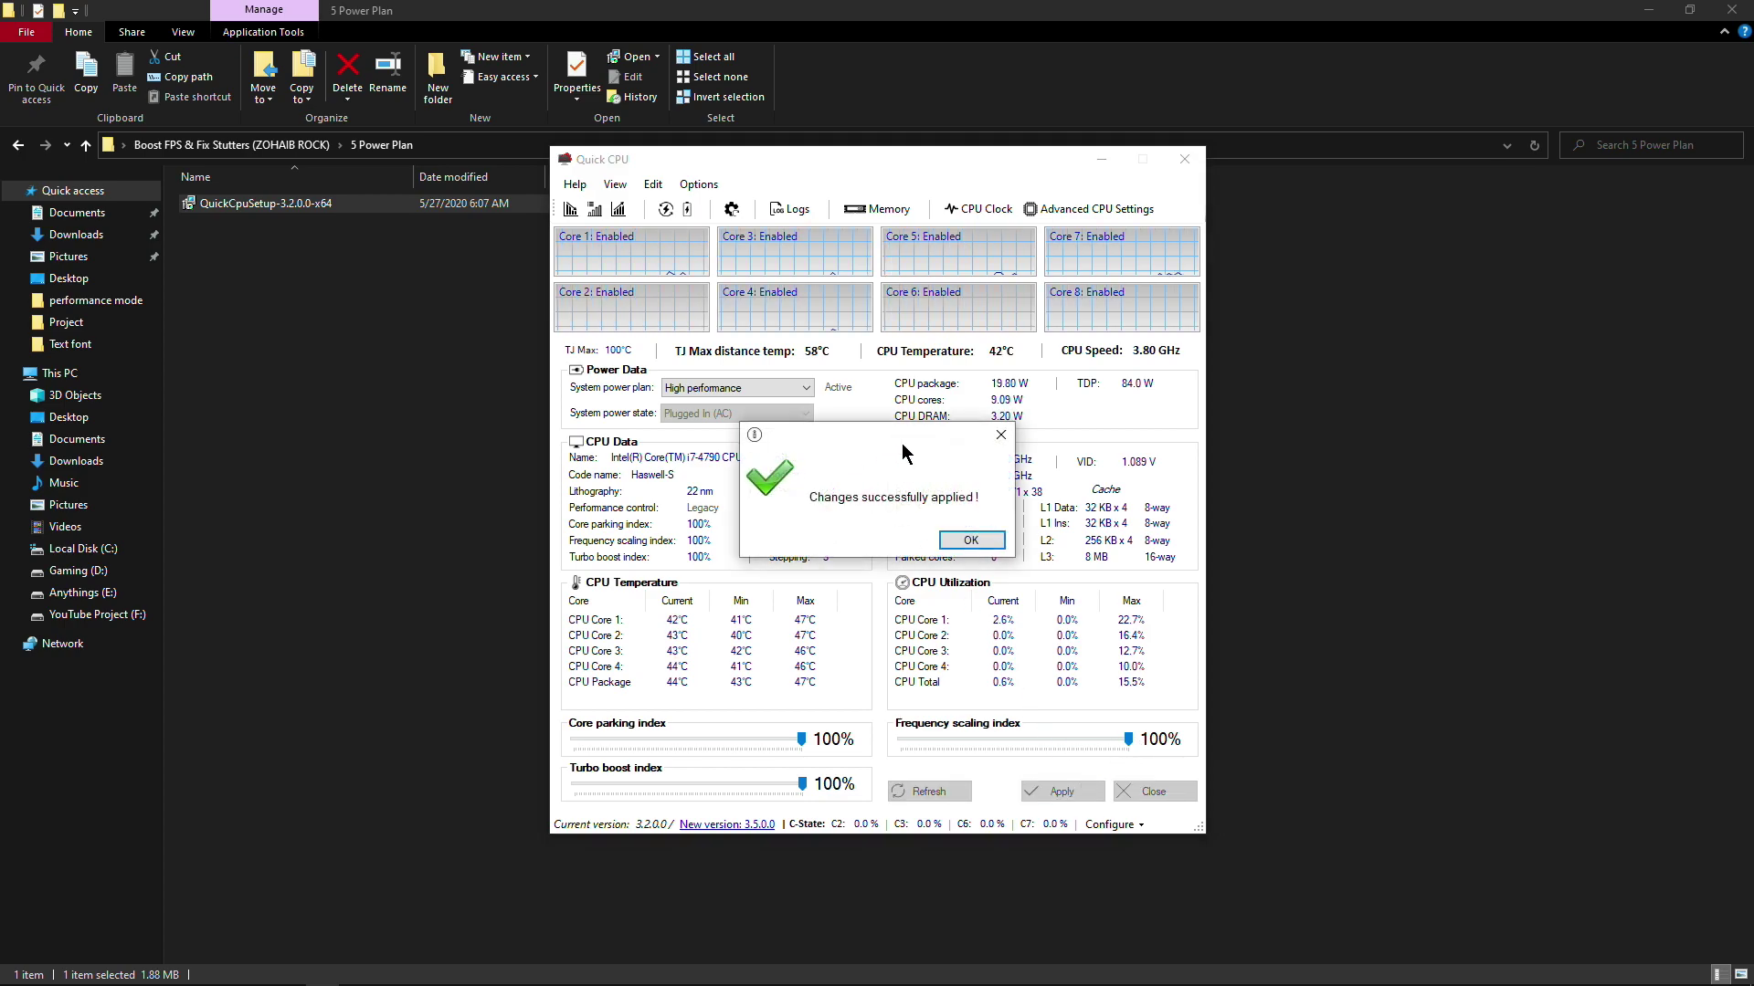
pyautogui.click(972, 545)
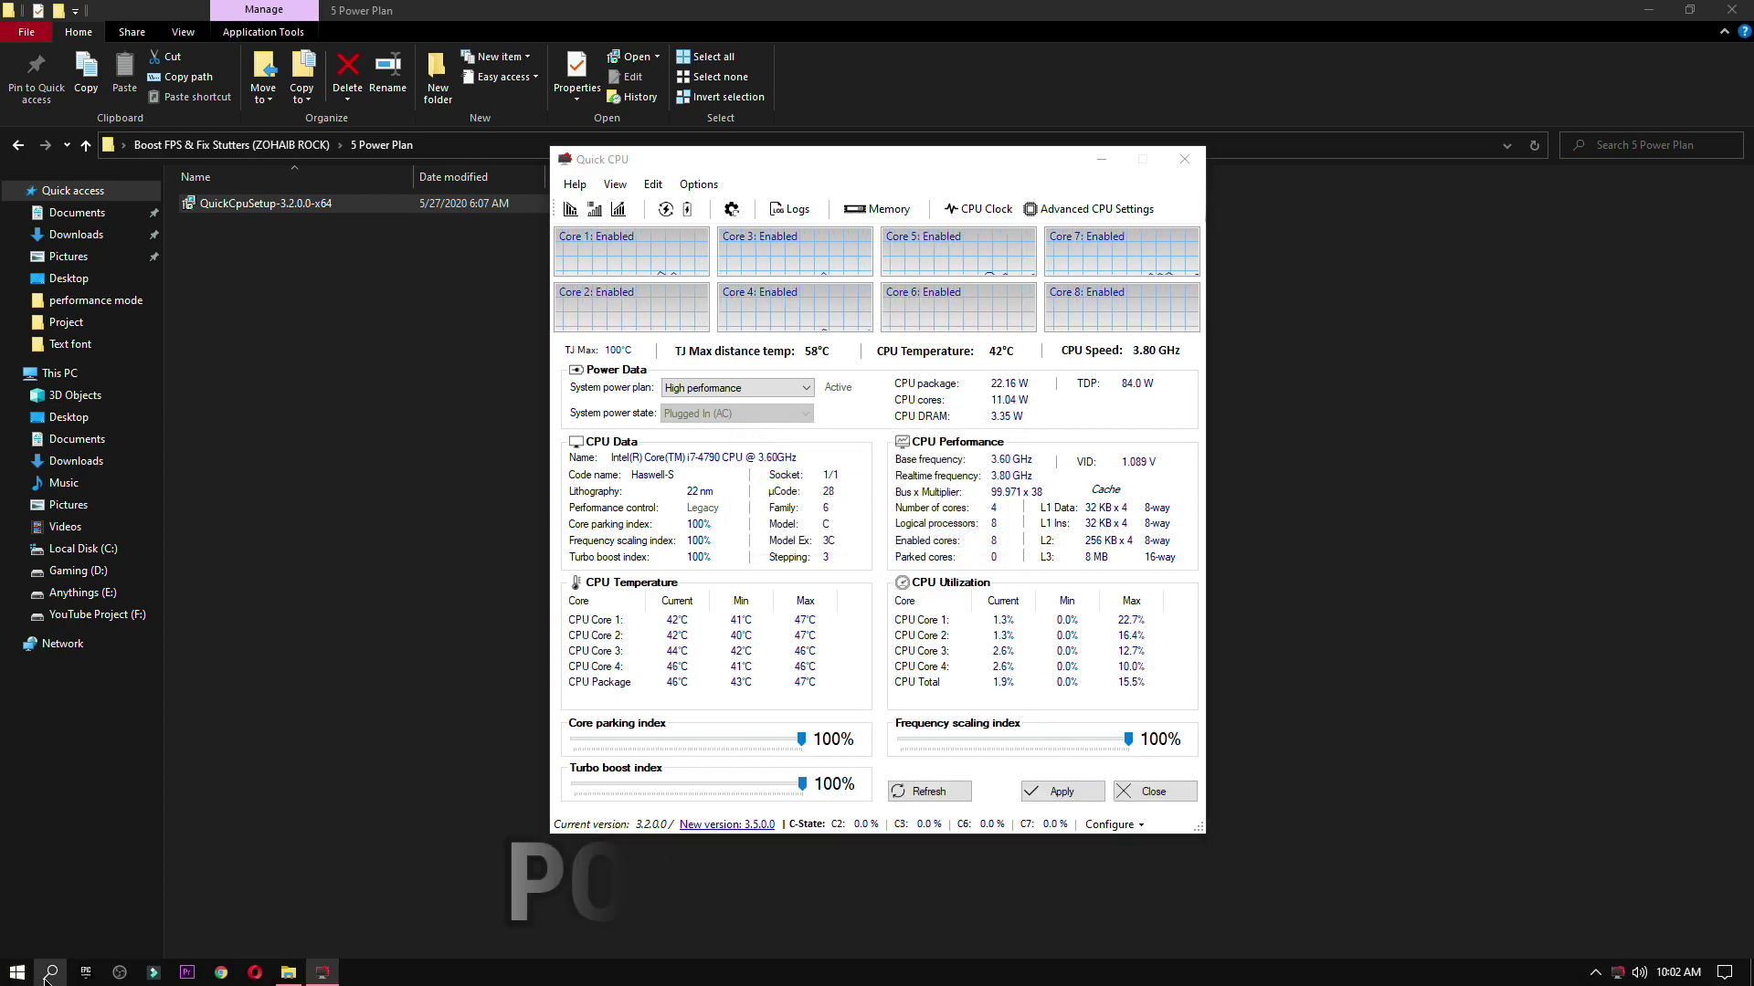
# Step: Search Windows for power and open the advanced power settings of the High performance plan
pyautogui.click(50, 972)
pyautogui.write('power')
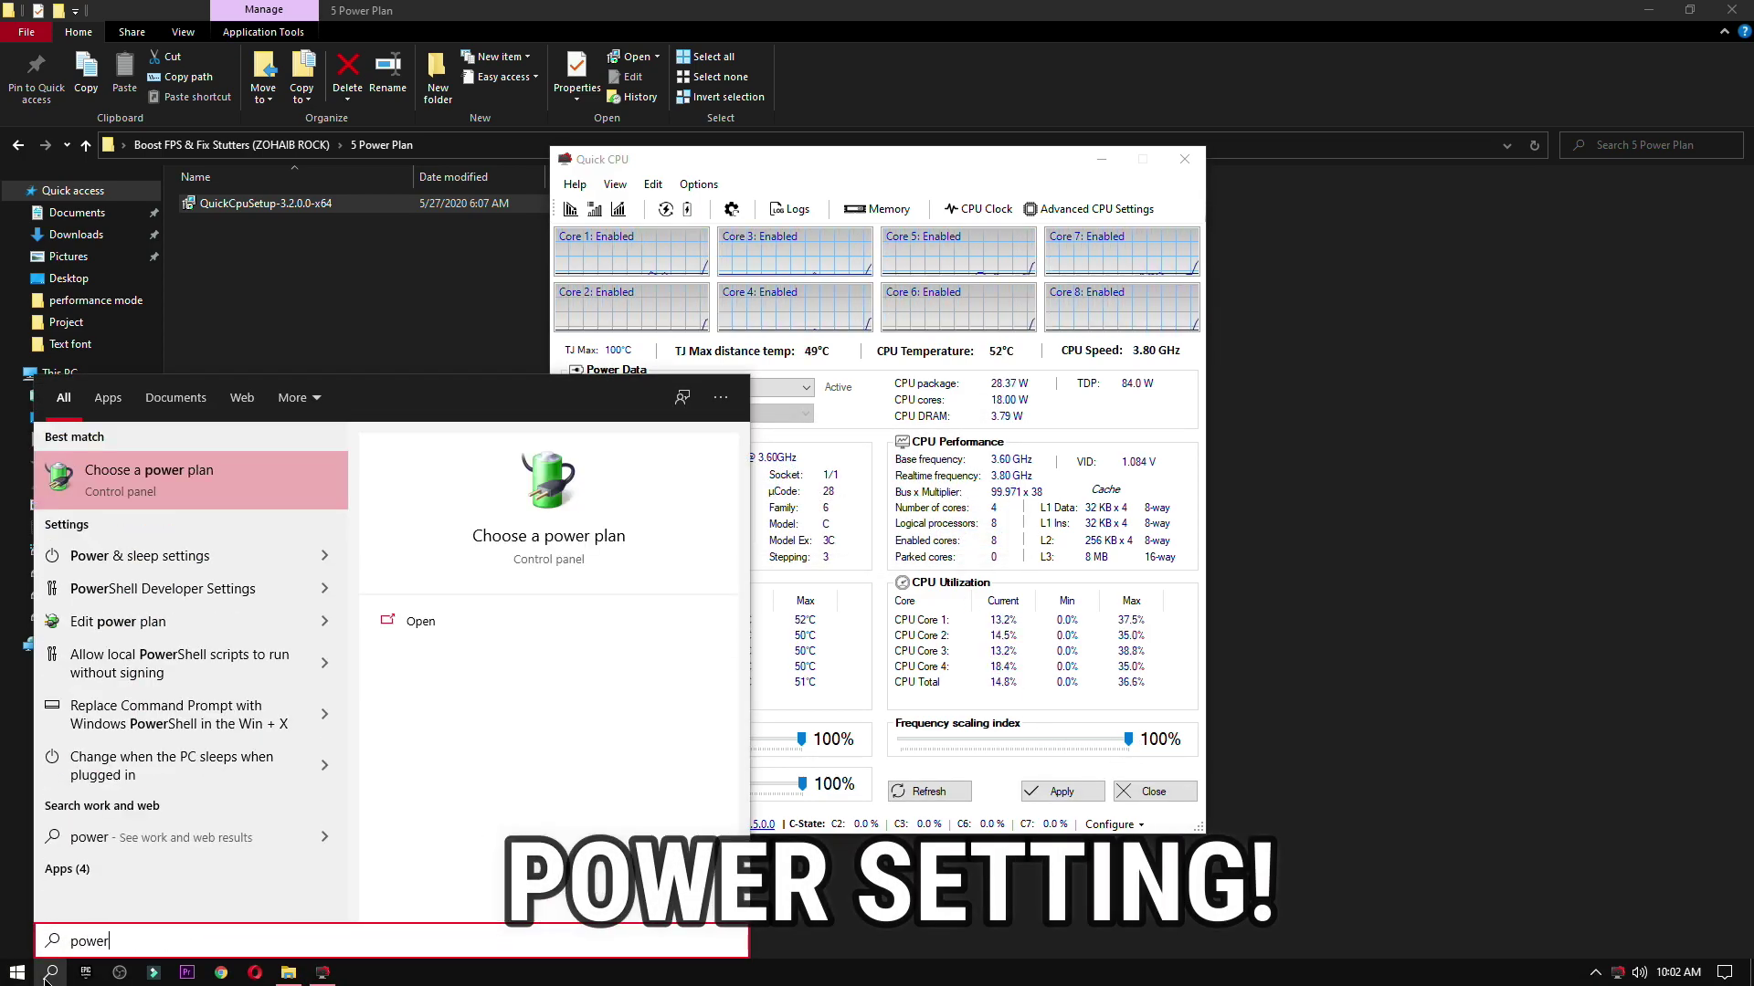
pyautogui.click(295, 496)
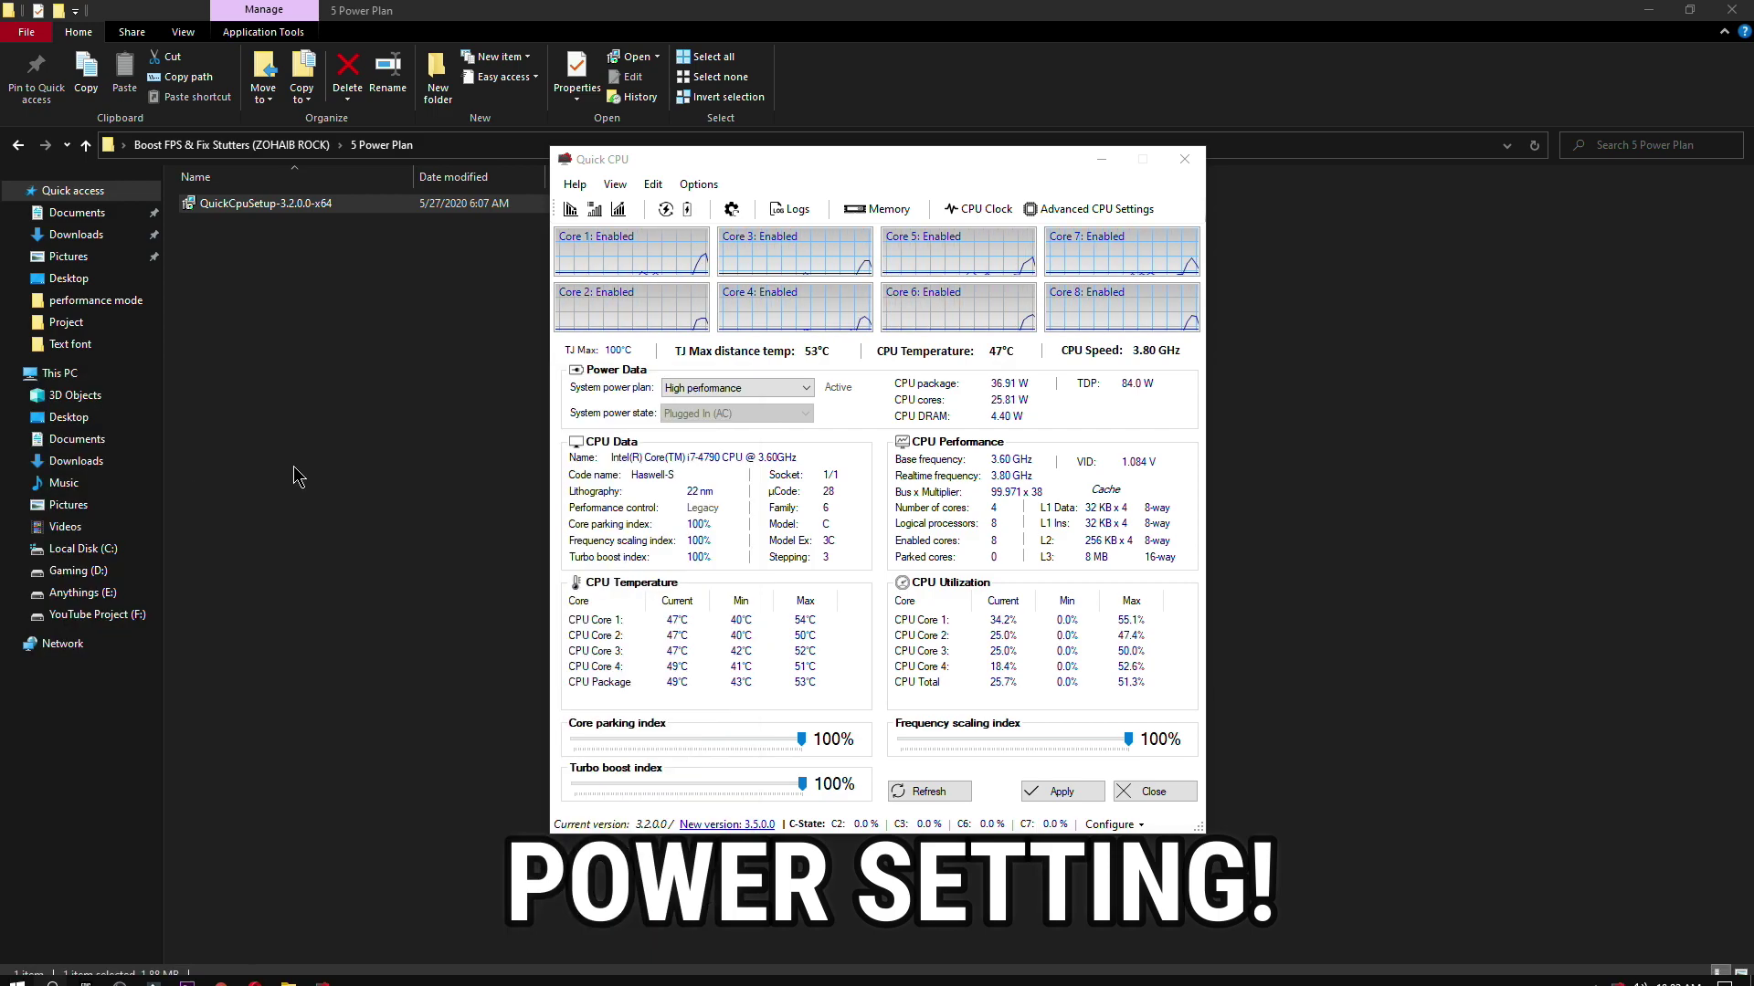
pyautogui.click(725, 274)
pyautogui.click(726, 274)
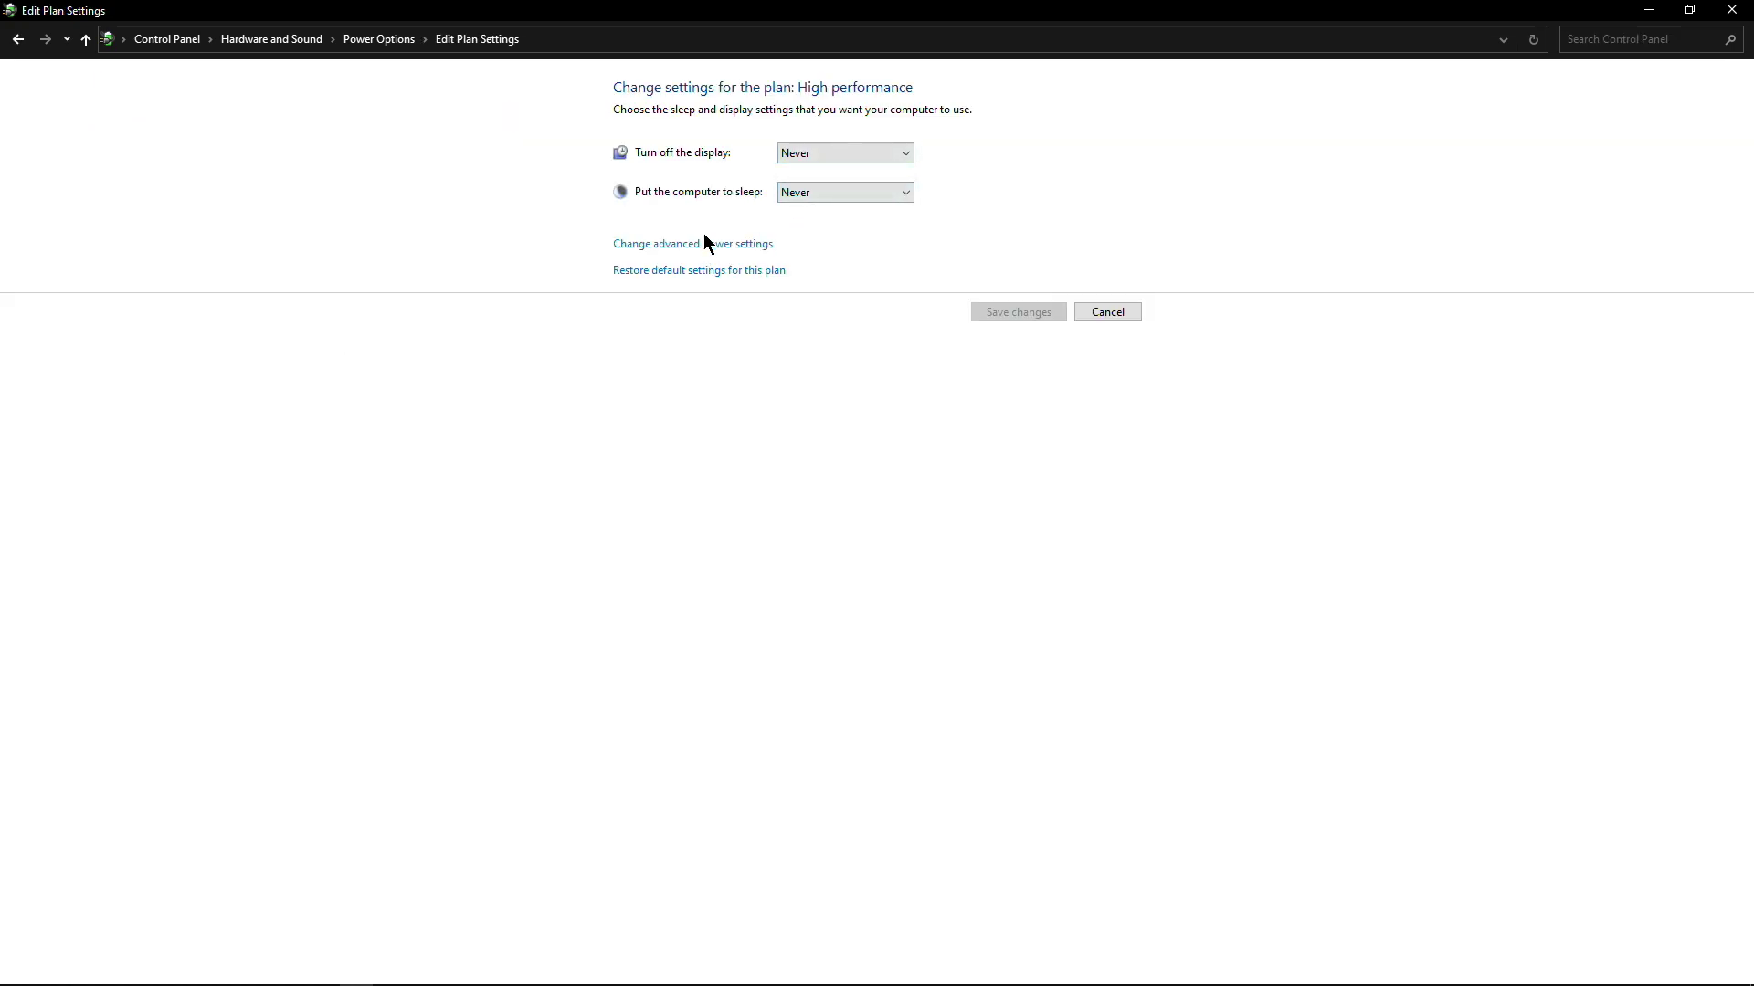
pyautogui.click(705, 244)
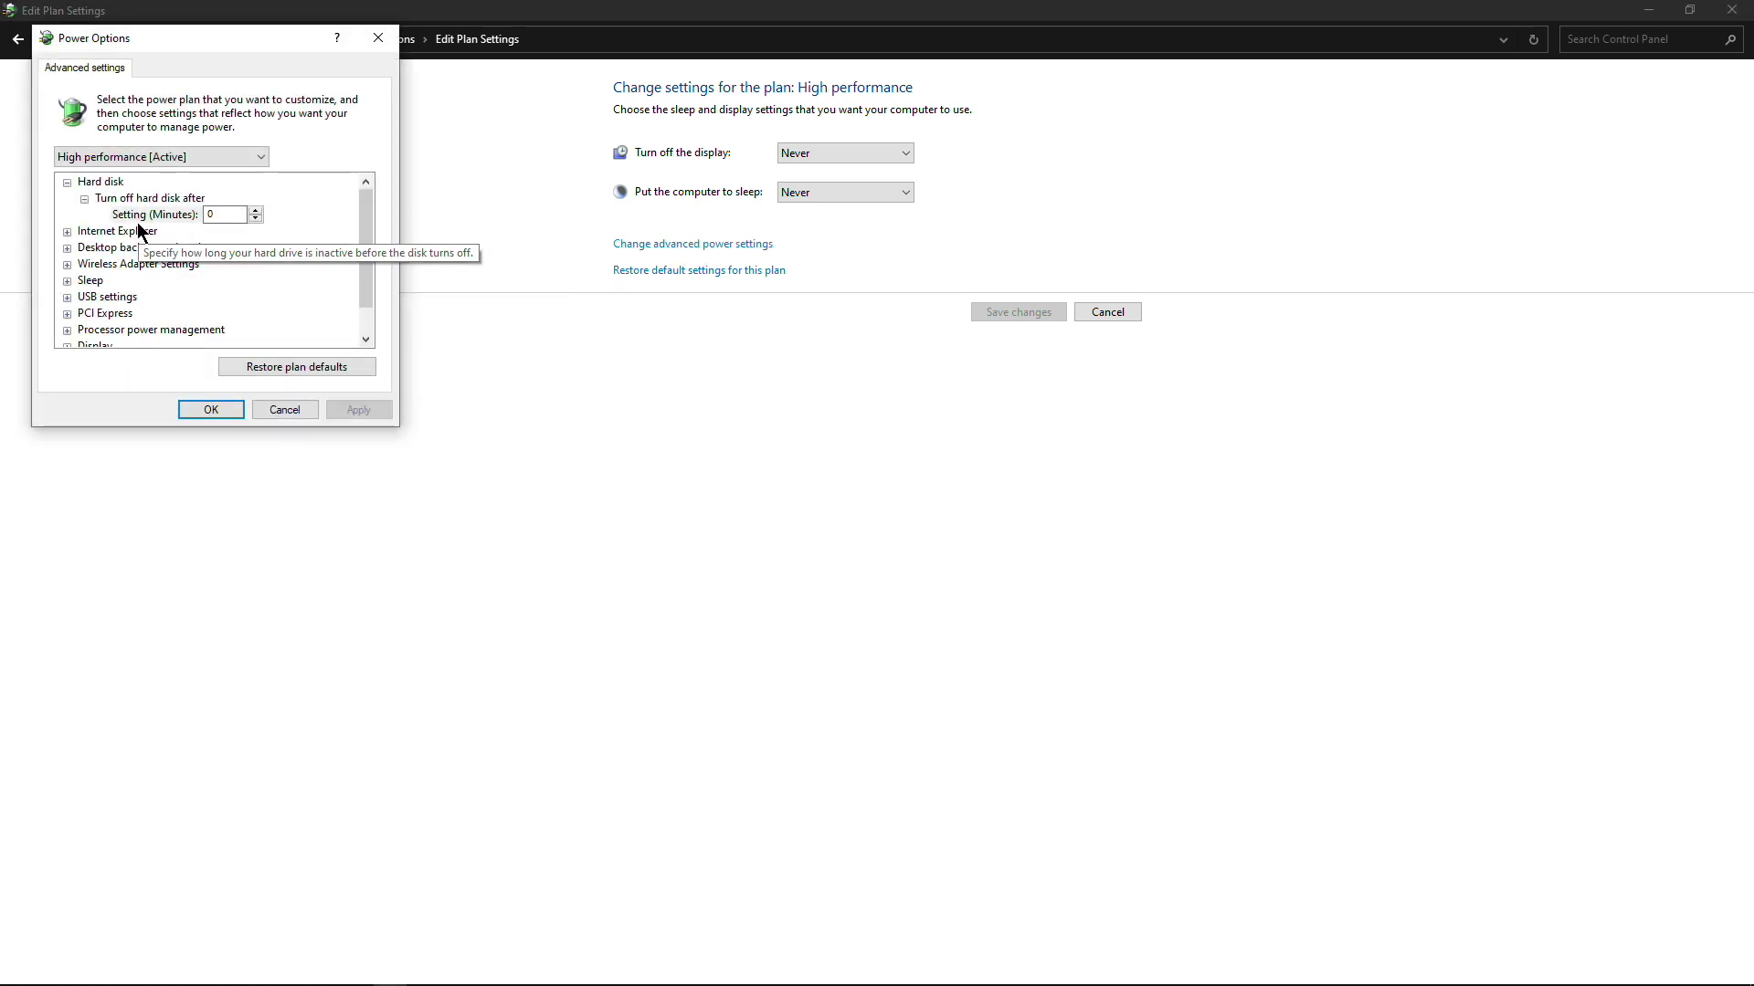
# Step: Keep Turn off hard disk after at 0 minutes under Hard disk
pyautogui.click(92, 198)
pyautogui.click(75, 182)
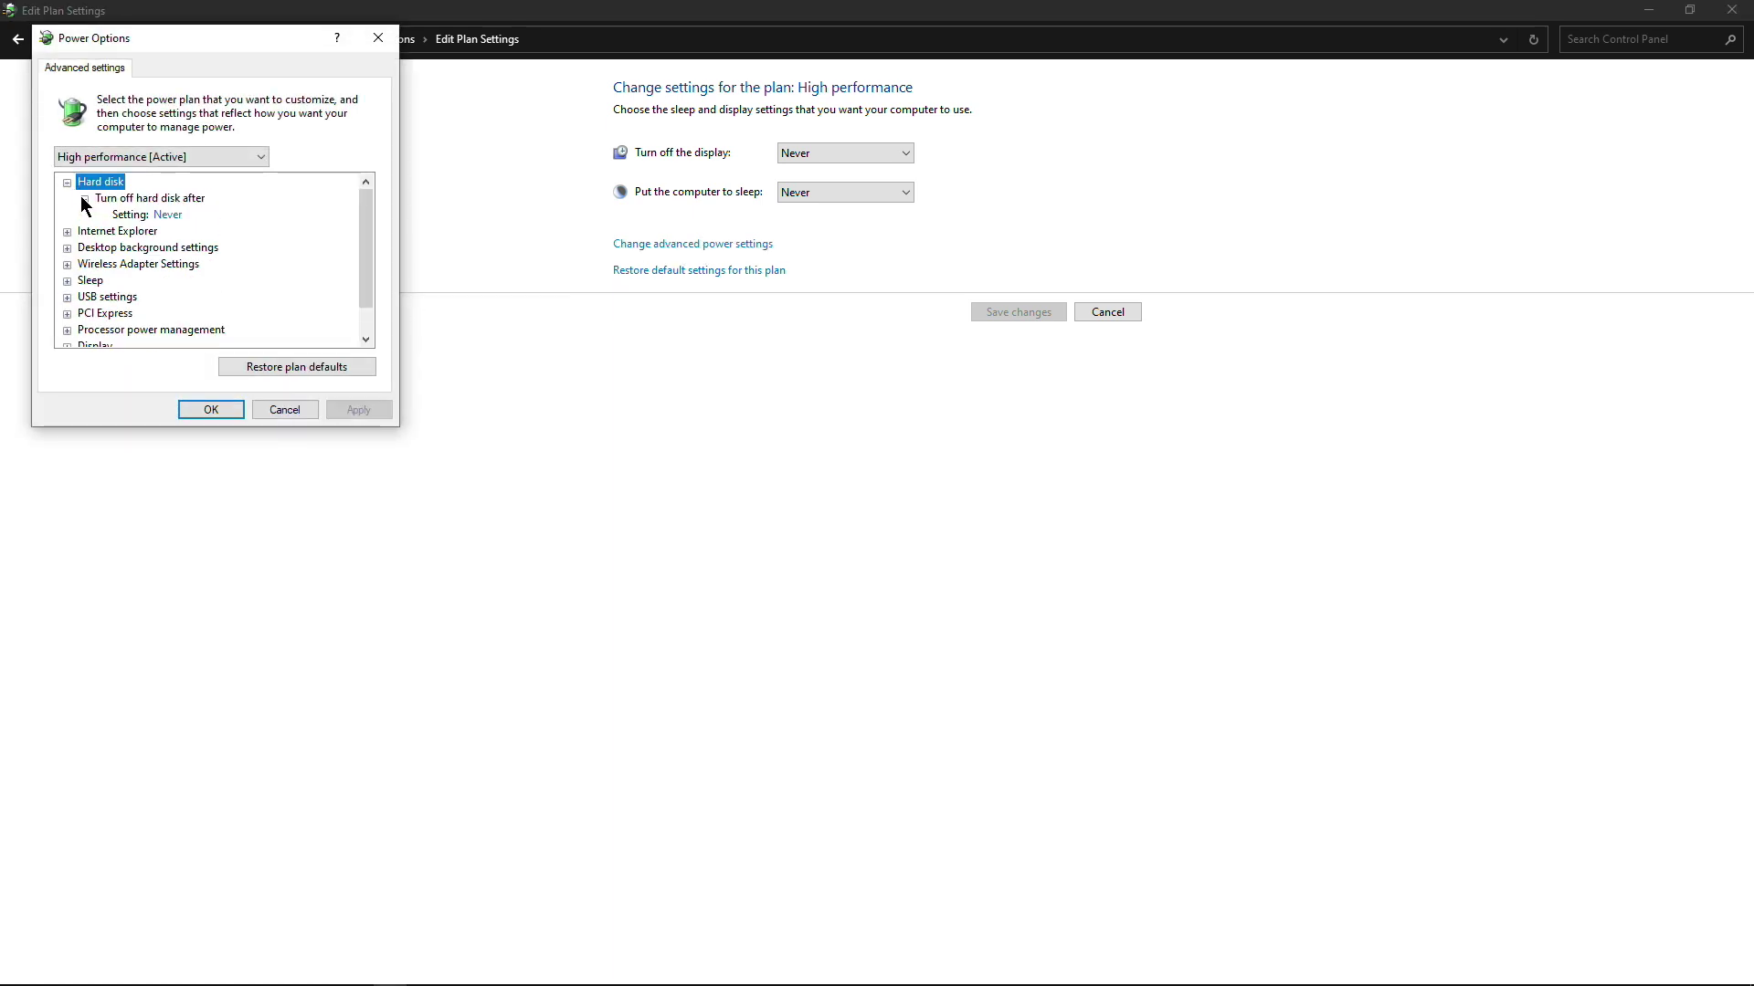
pyautogui.click(170, 215)
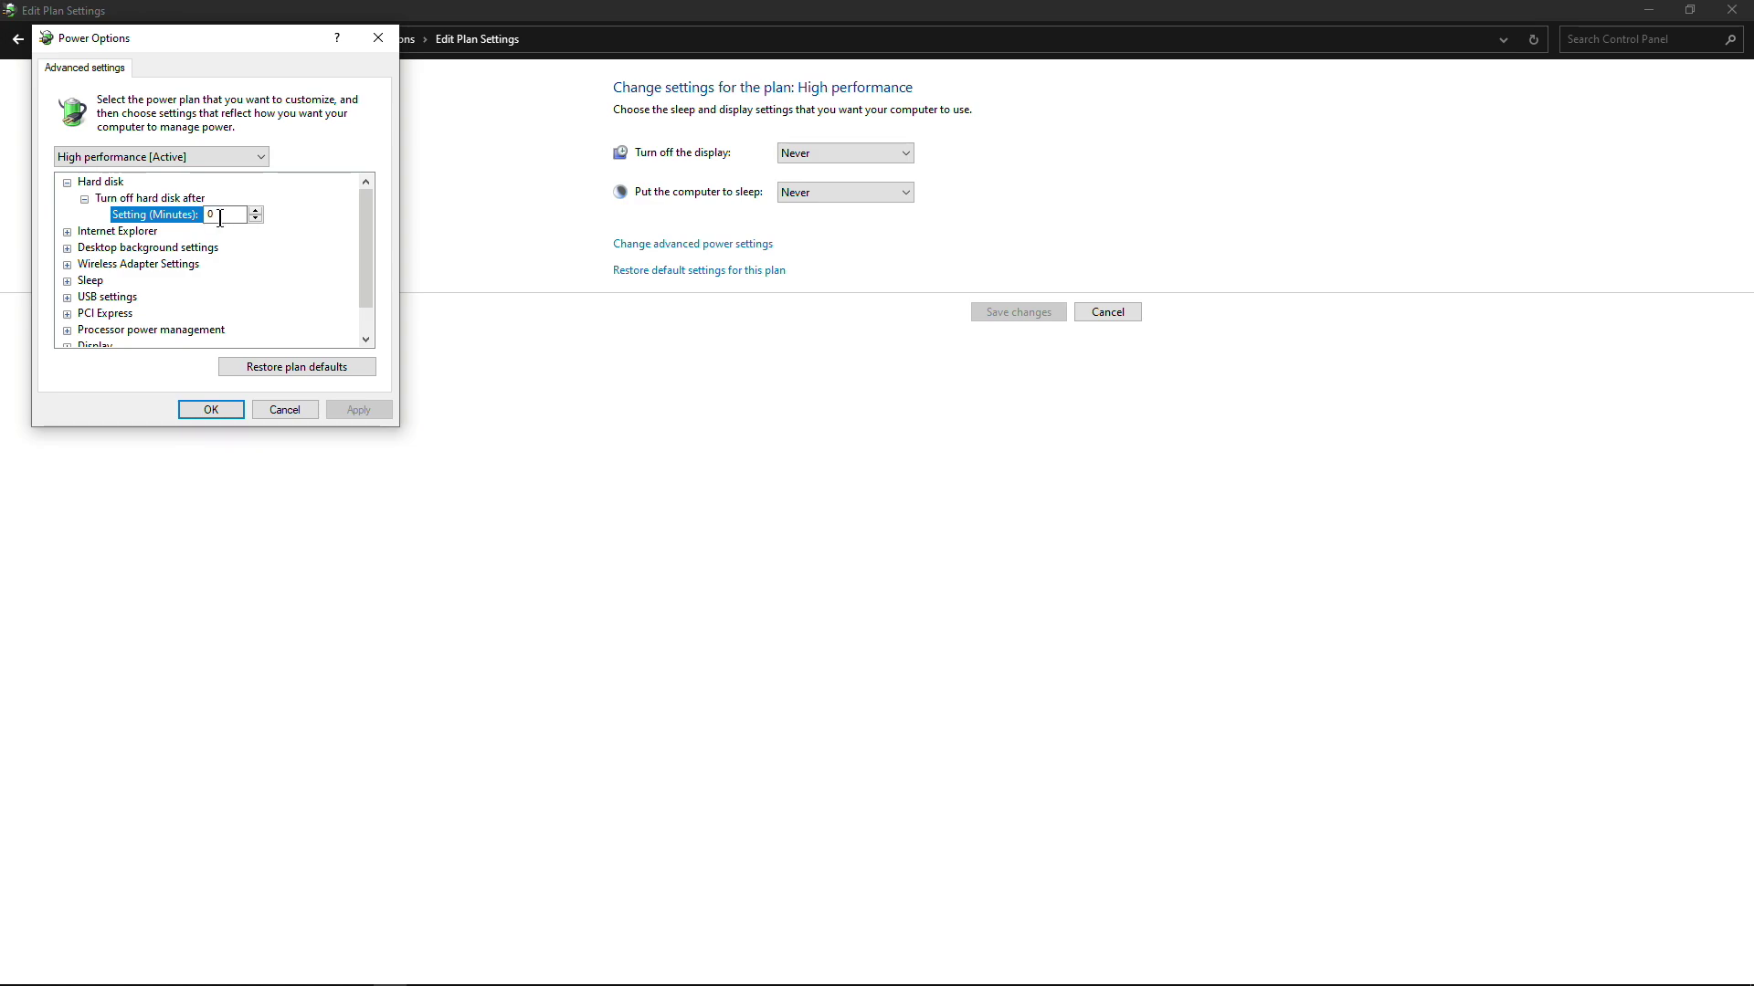
# Step: Set the Wireless Adapter Settings power saving mode to Maximum Performance, accept the power options and close the plan settings
pyautogui.click(67, 265)
pyautogui.click(111, 266)
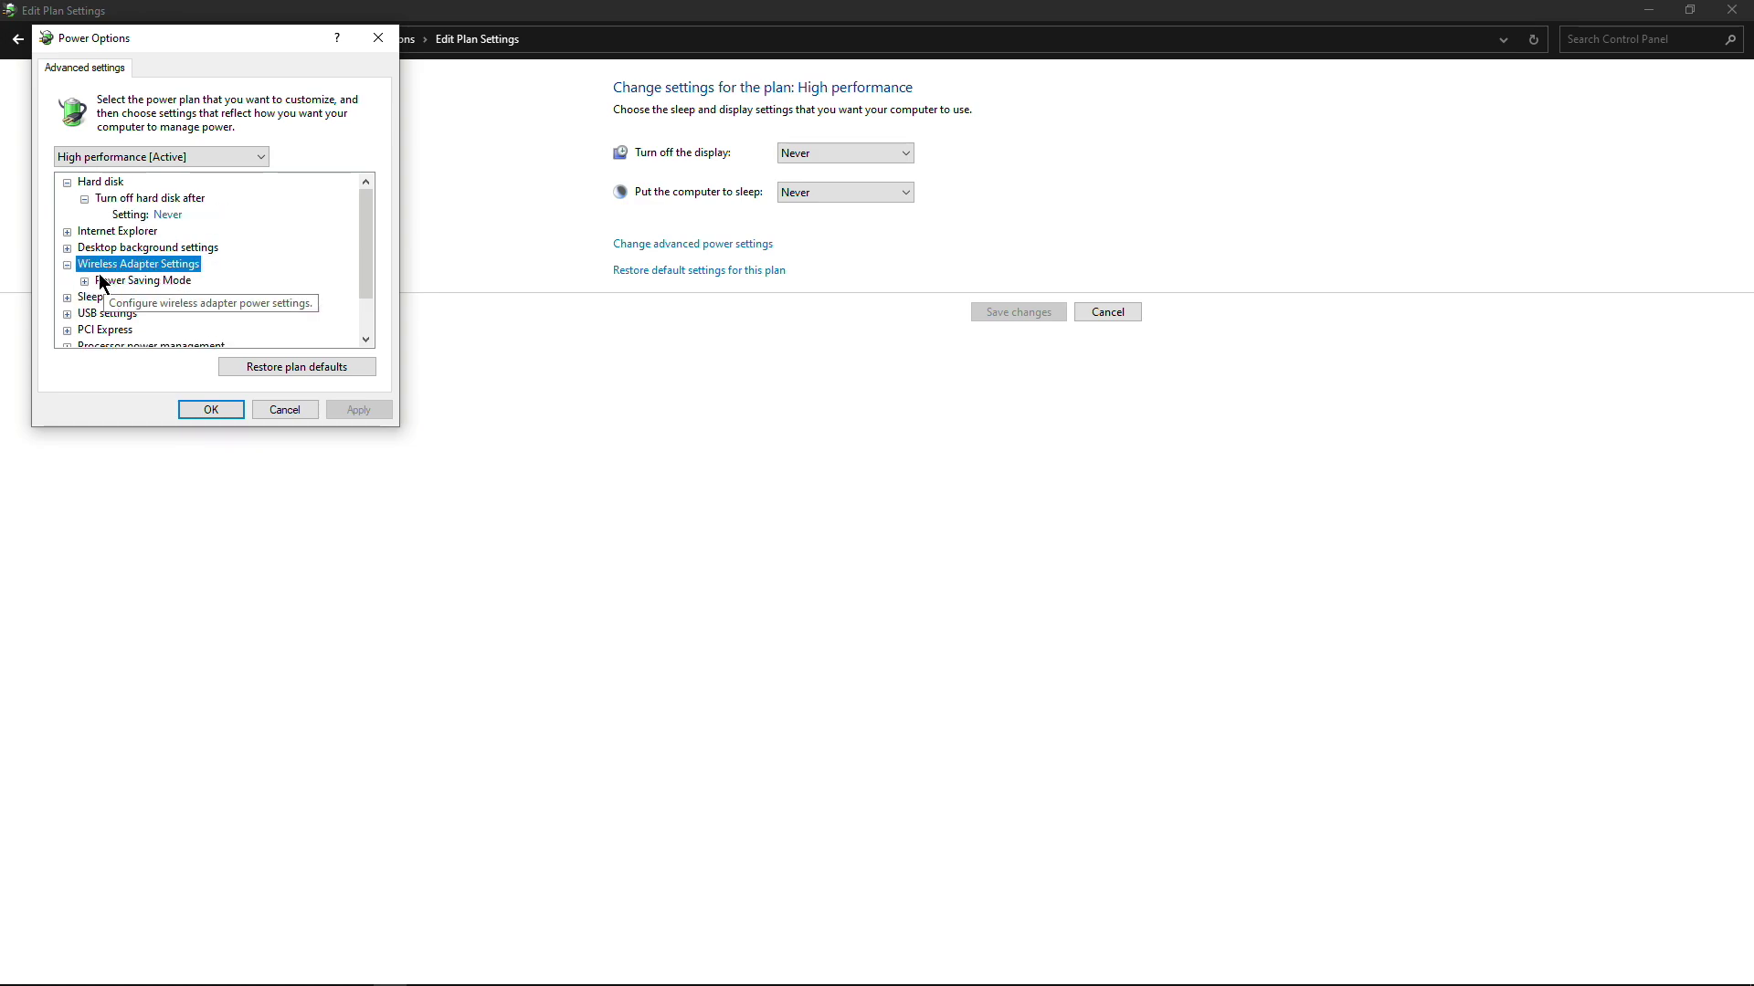
pyautogui.doubleClick(114, 280)
pyautogui.click(197, 298)
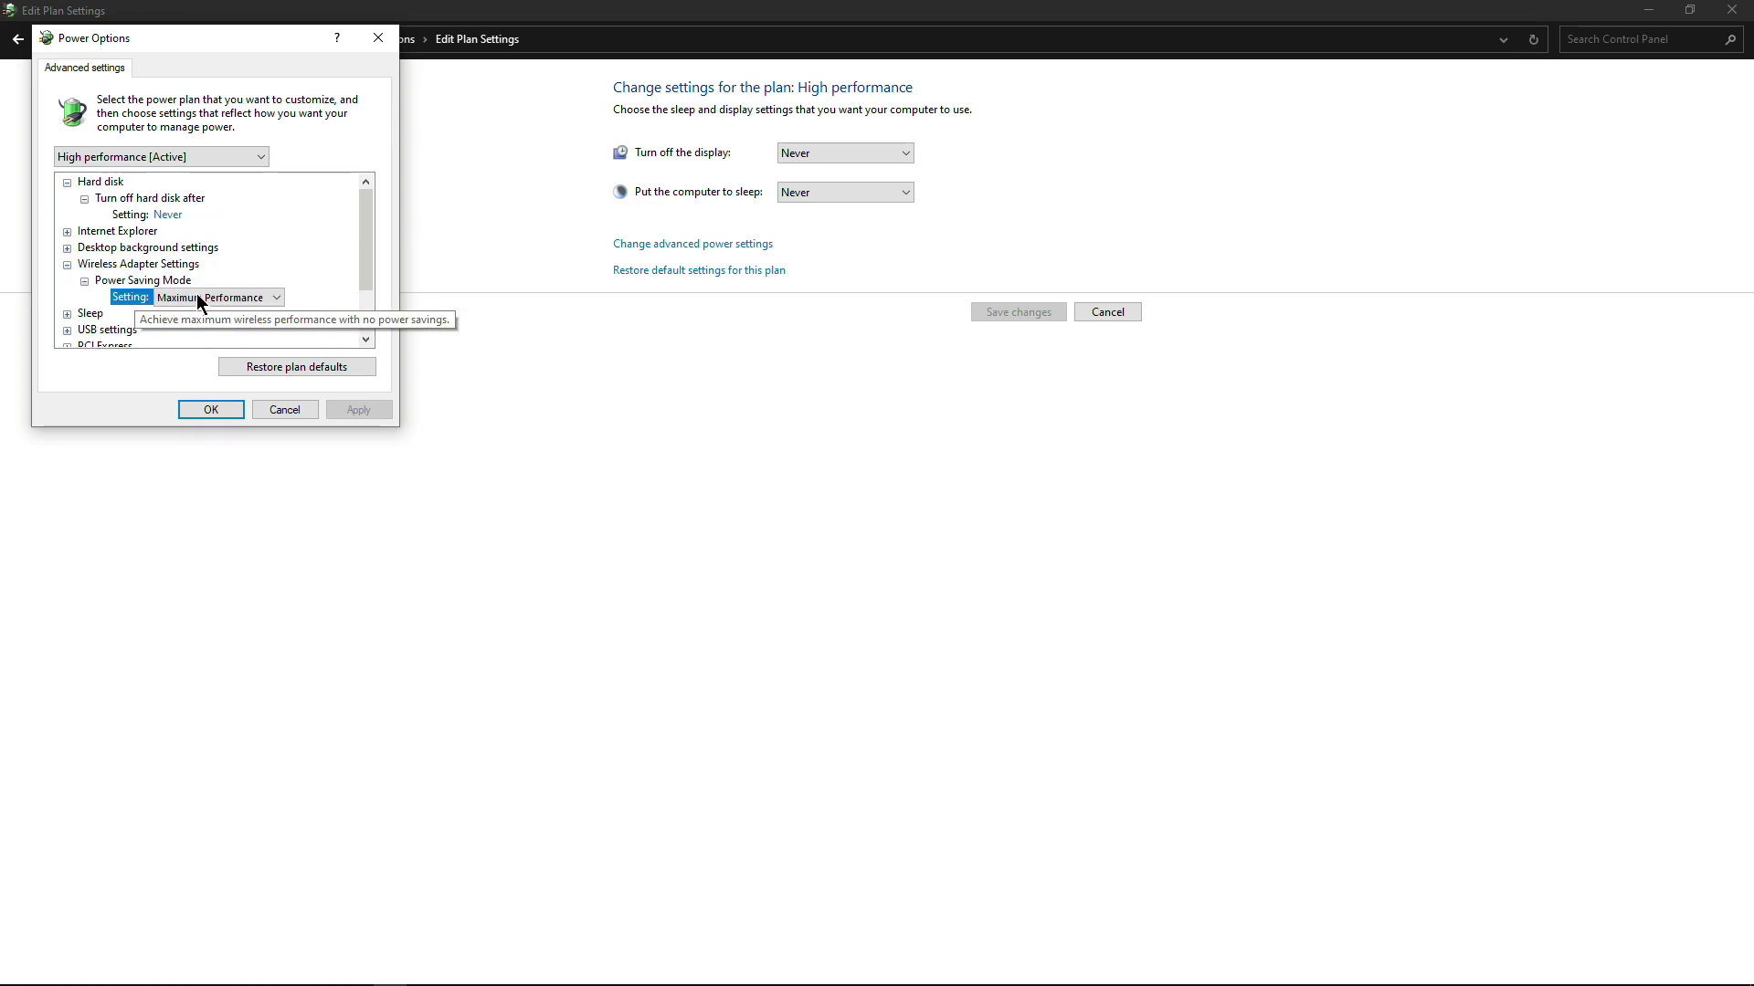
pyautogui.click(200, 300)
pyautogui.click(225, 317)
pyautogui.click(235, 408)
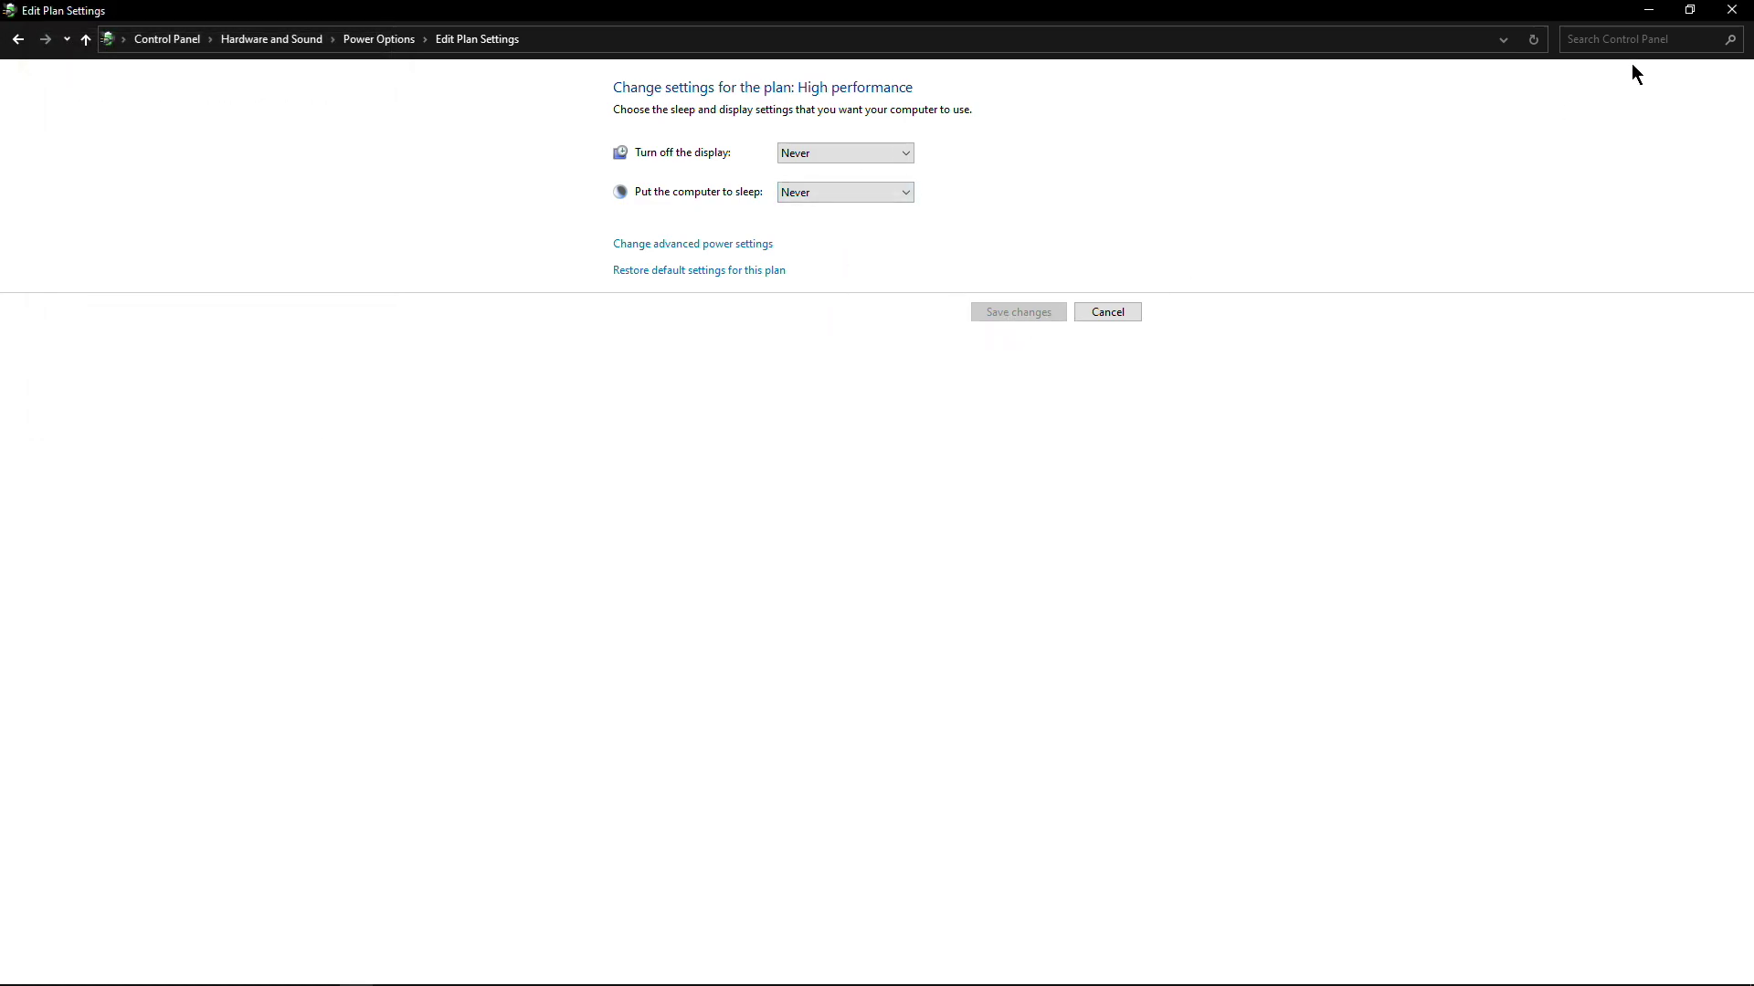
pyautogui.click(1731, 9)
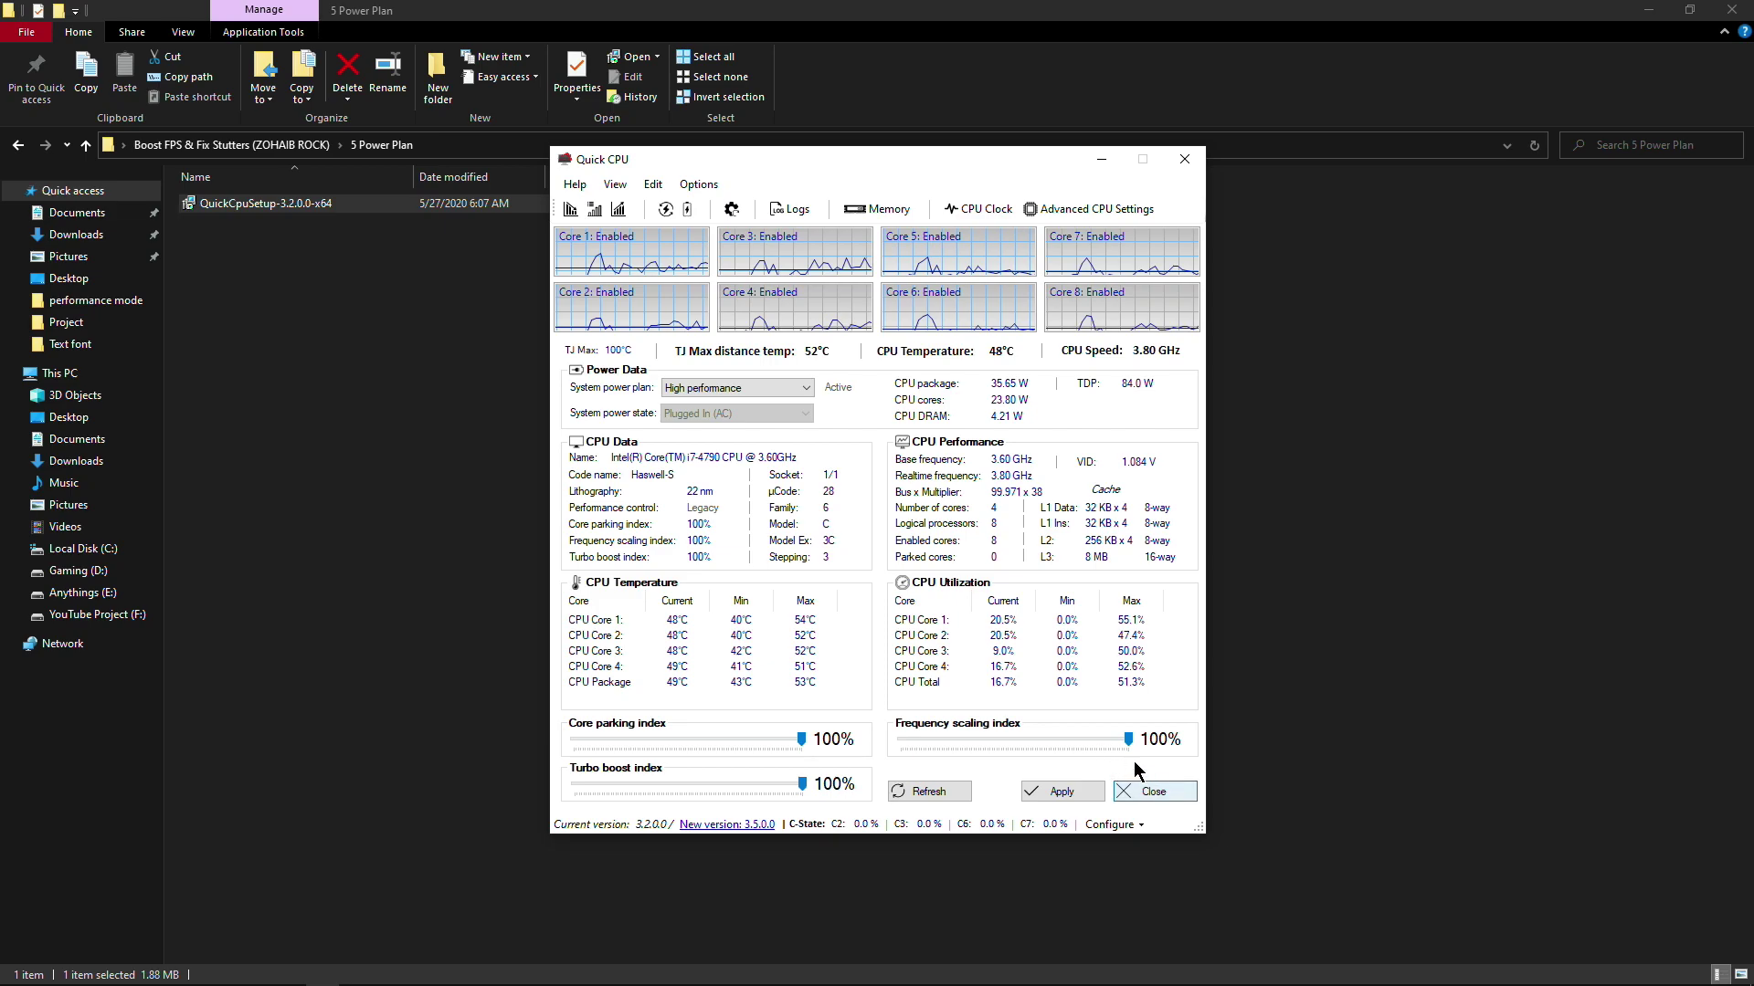
# Step: Show the 6 GPU Settings folder as extra large icons and open its AMD Settings folder
pyautogui.click(85, 144)
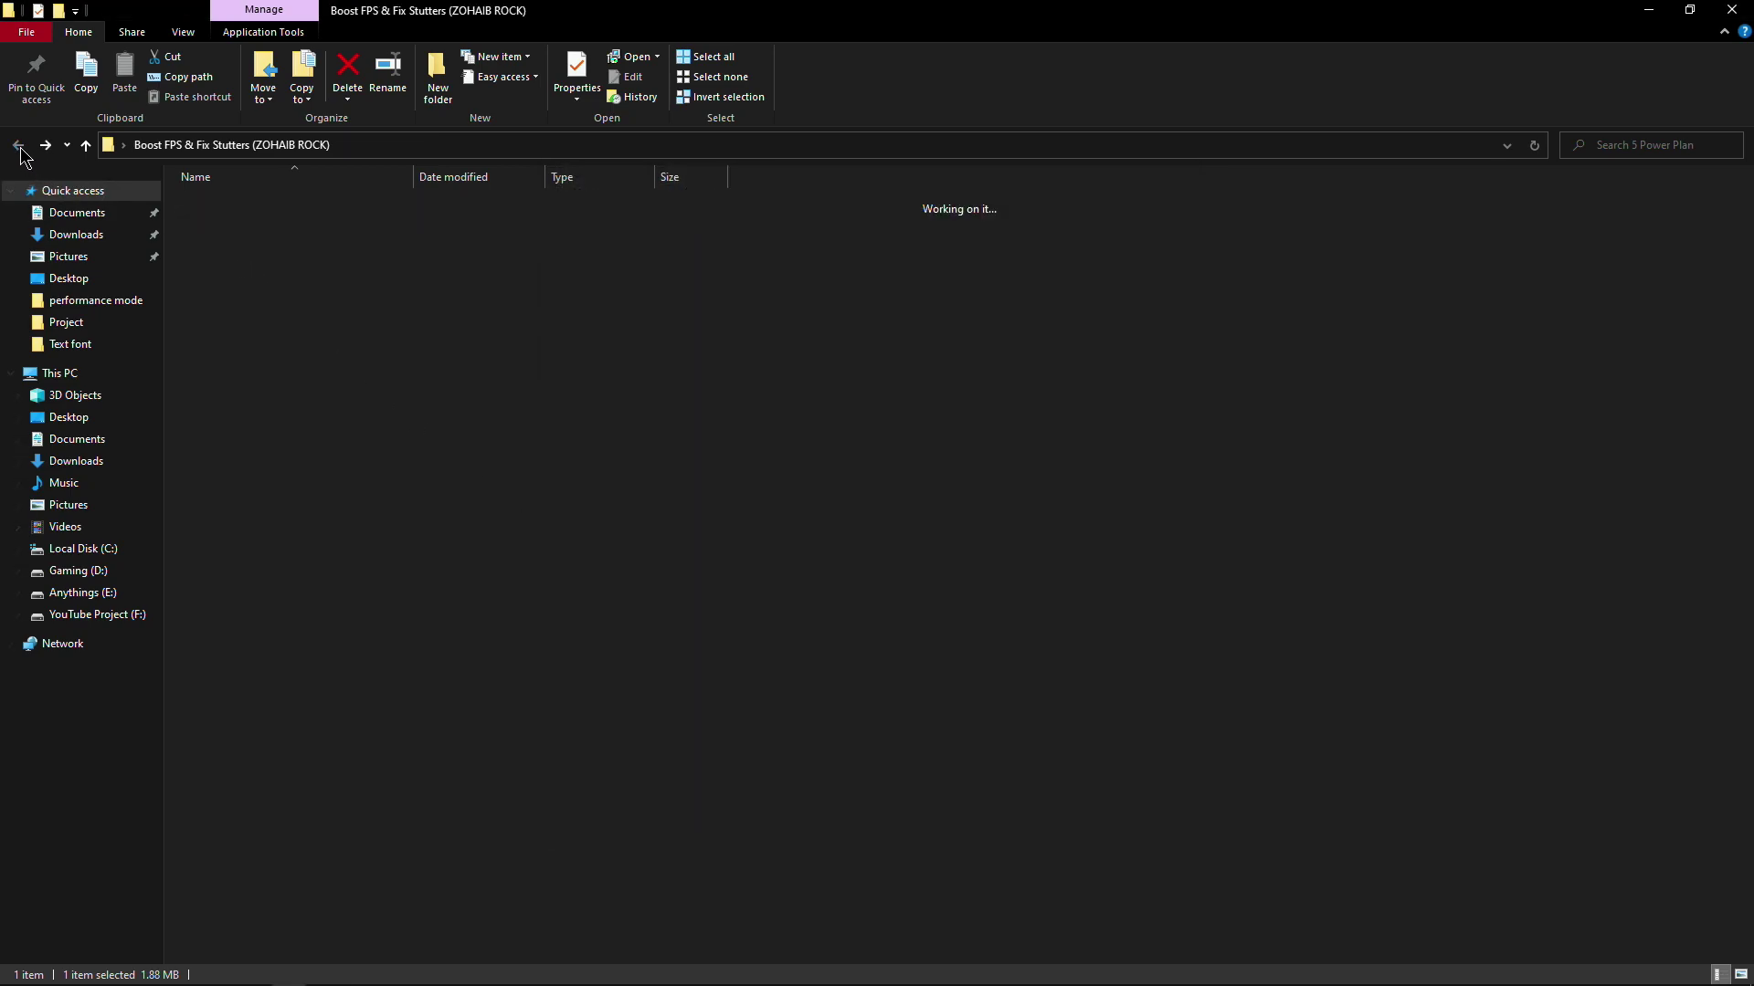
pyautogui.doubleClick(252, 304)
pyautogui.rightClick(261, 303)
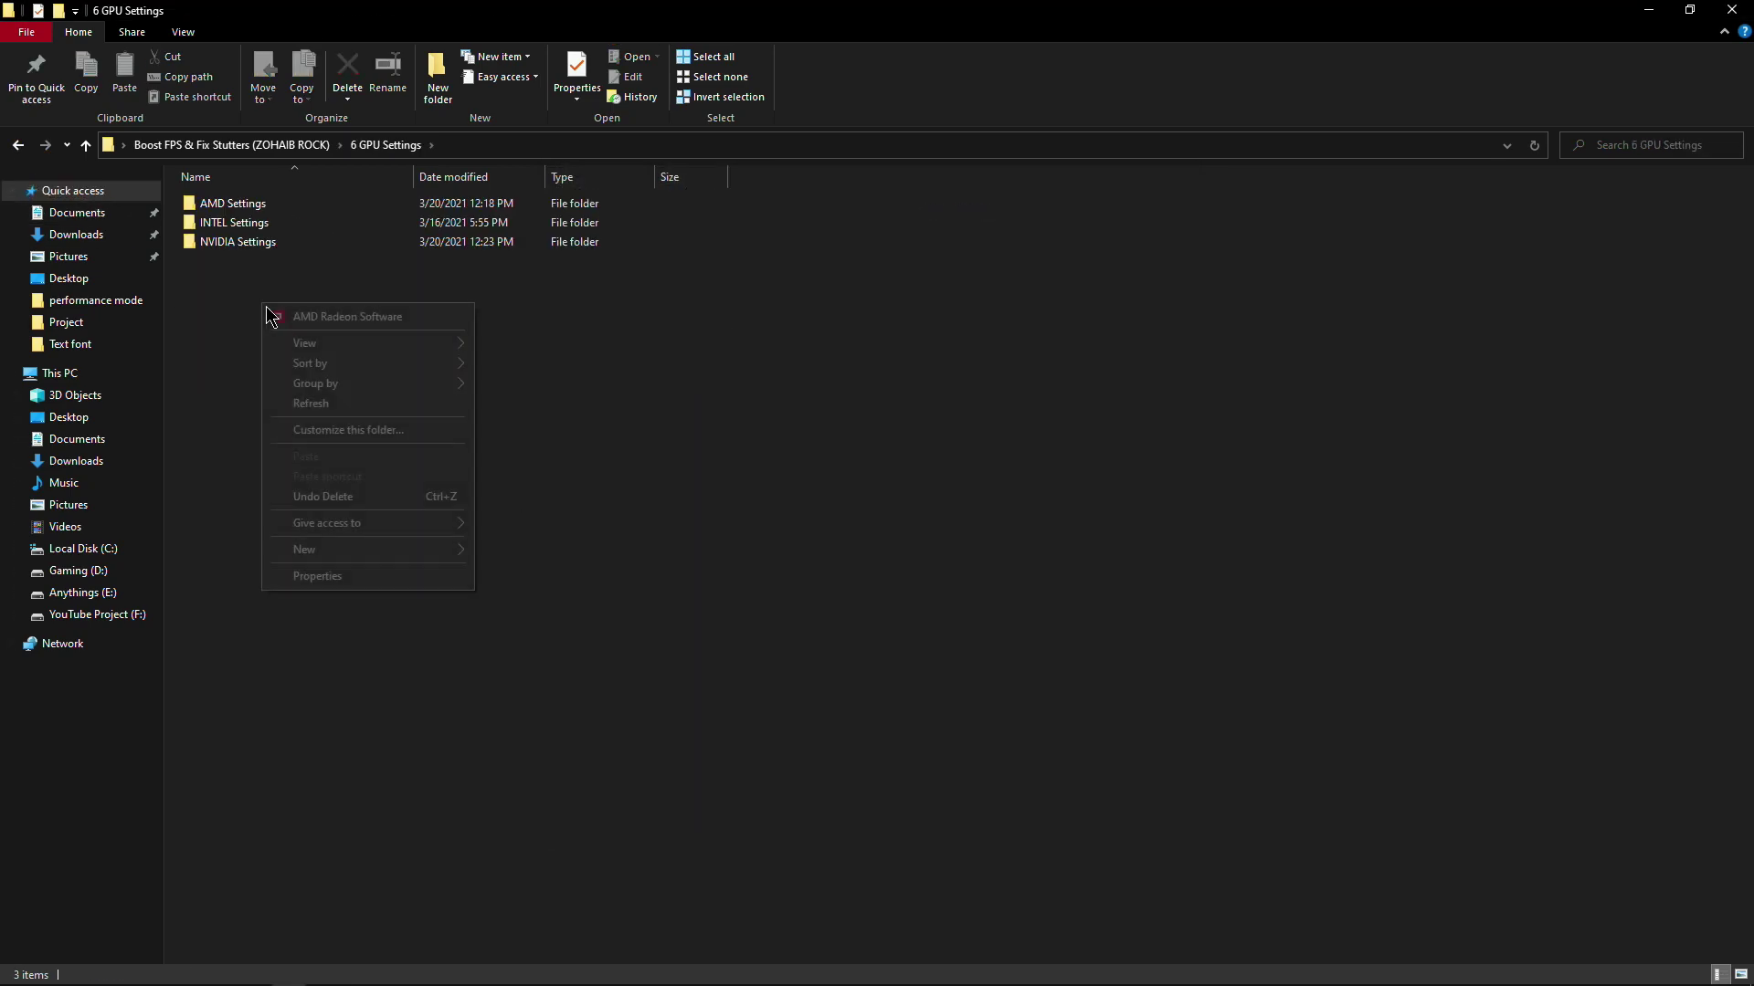
pyautogui.moveTo(324, 352)
pyautogui.click(524, 349)
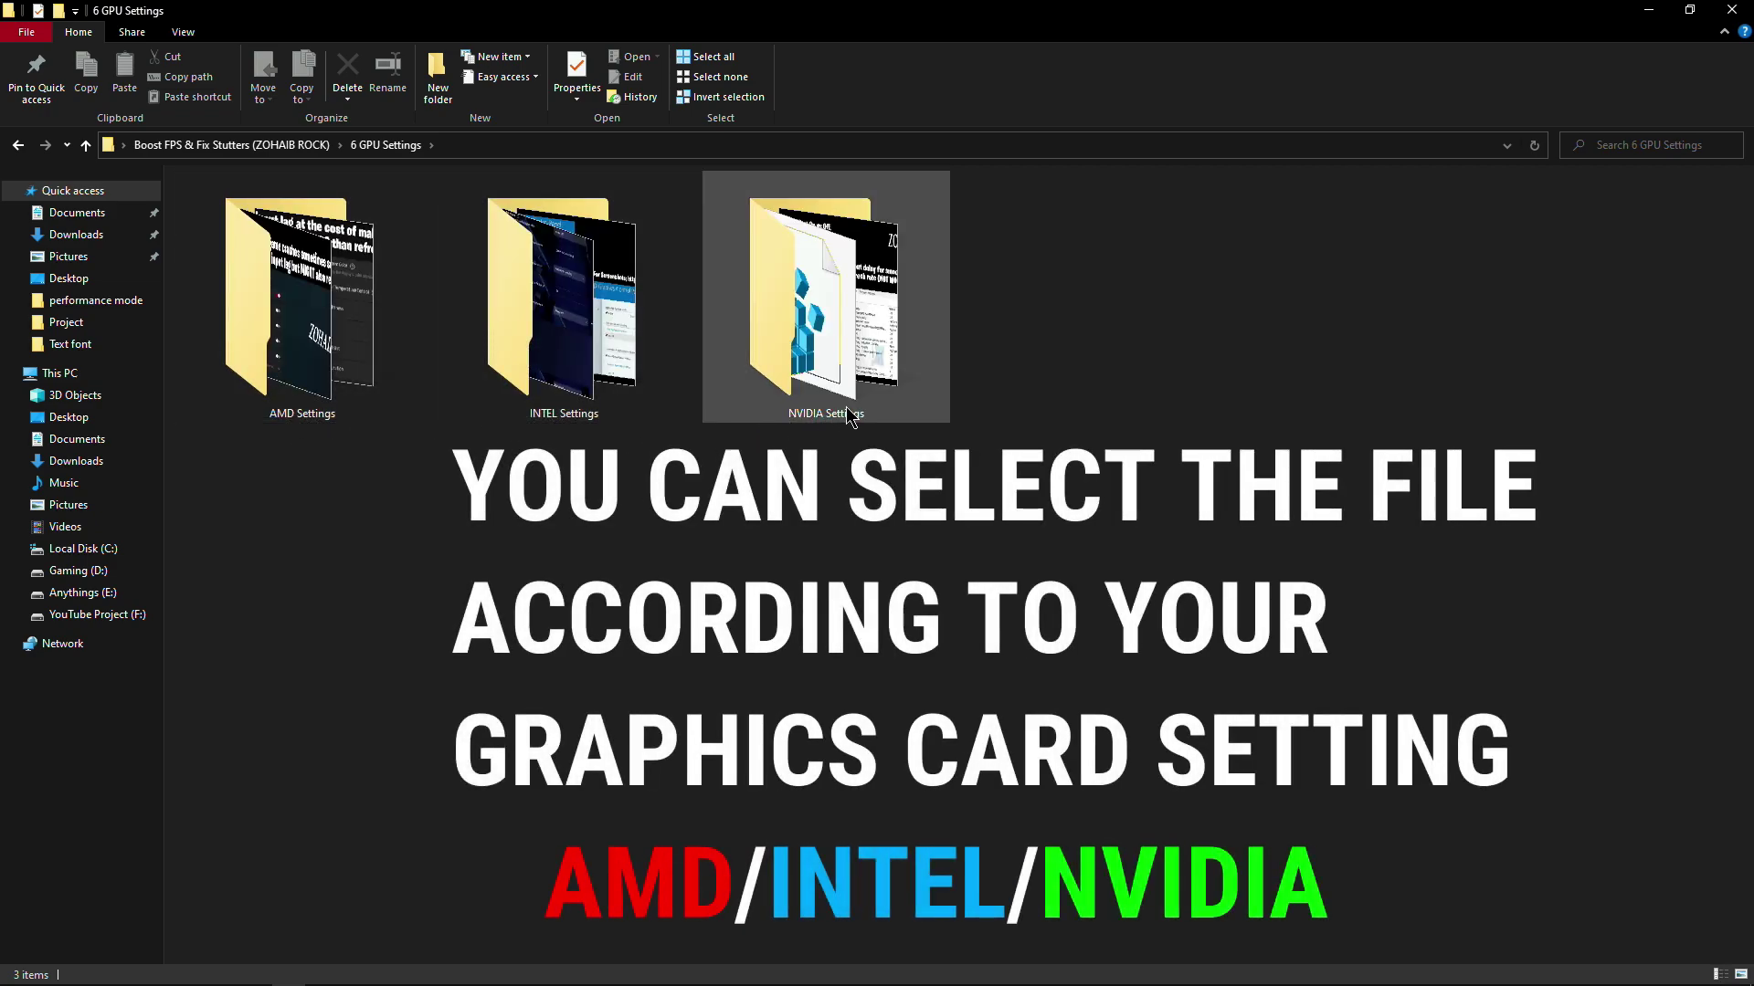
pyautogui.doubleClick(383, 382)
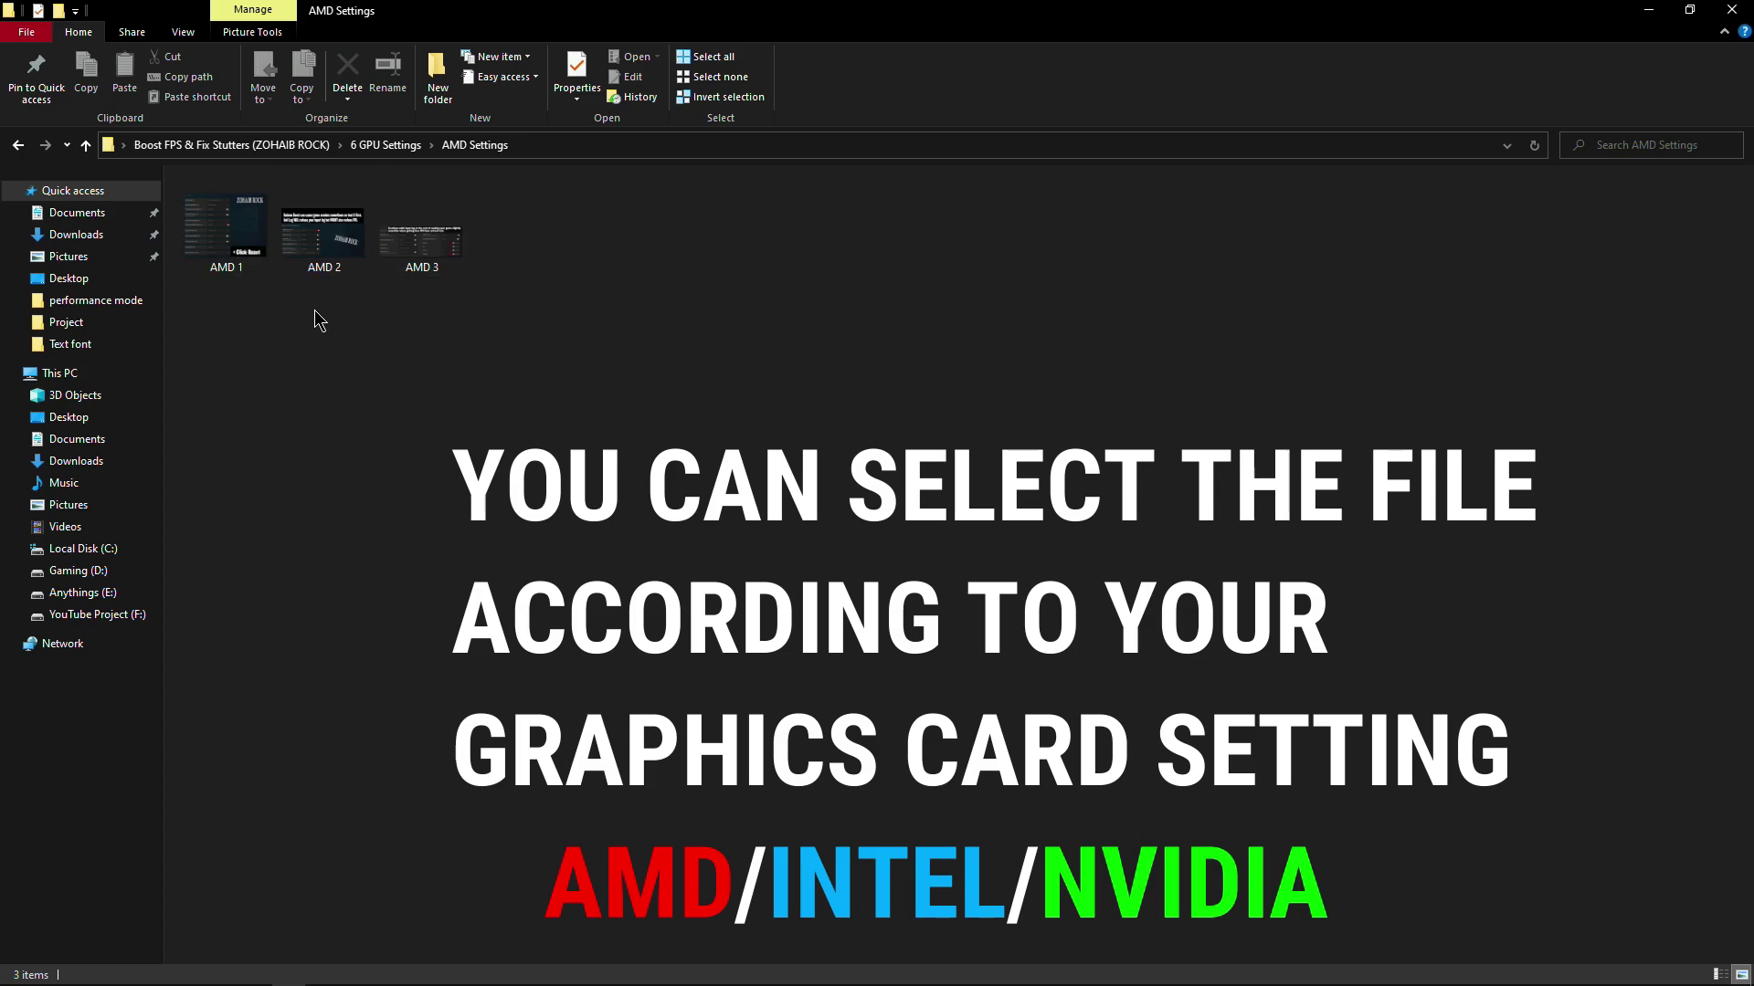
# Step: Switch to AMD Radeon Software from the desktop and open its System settings
pyautogui.click(1647, 10)
pyautogui.rightClick(1041, 168)
pyautogui.click(1103, 183)
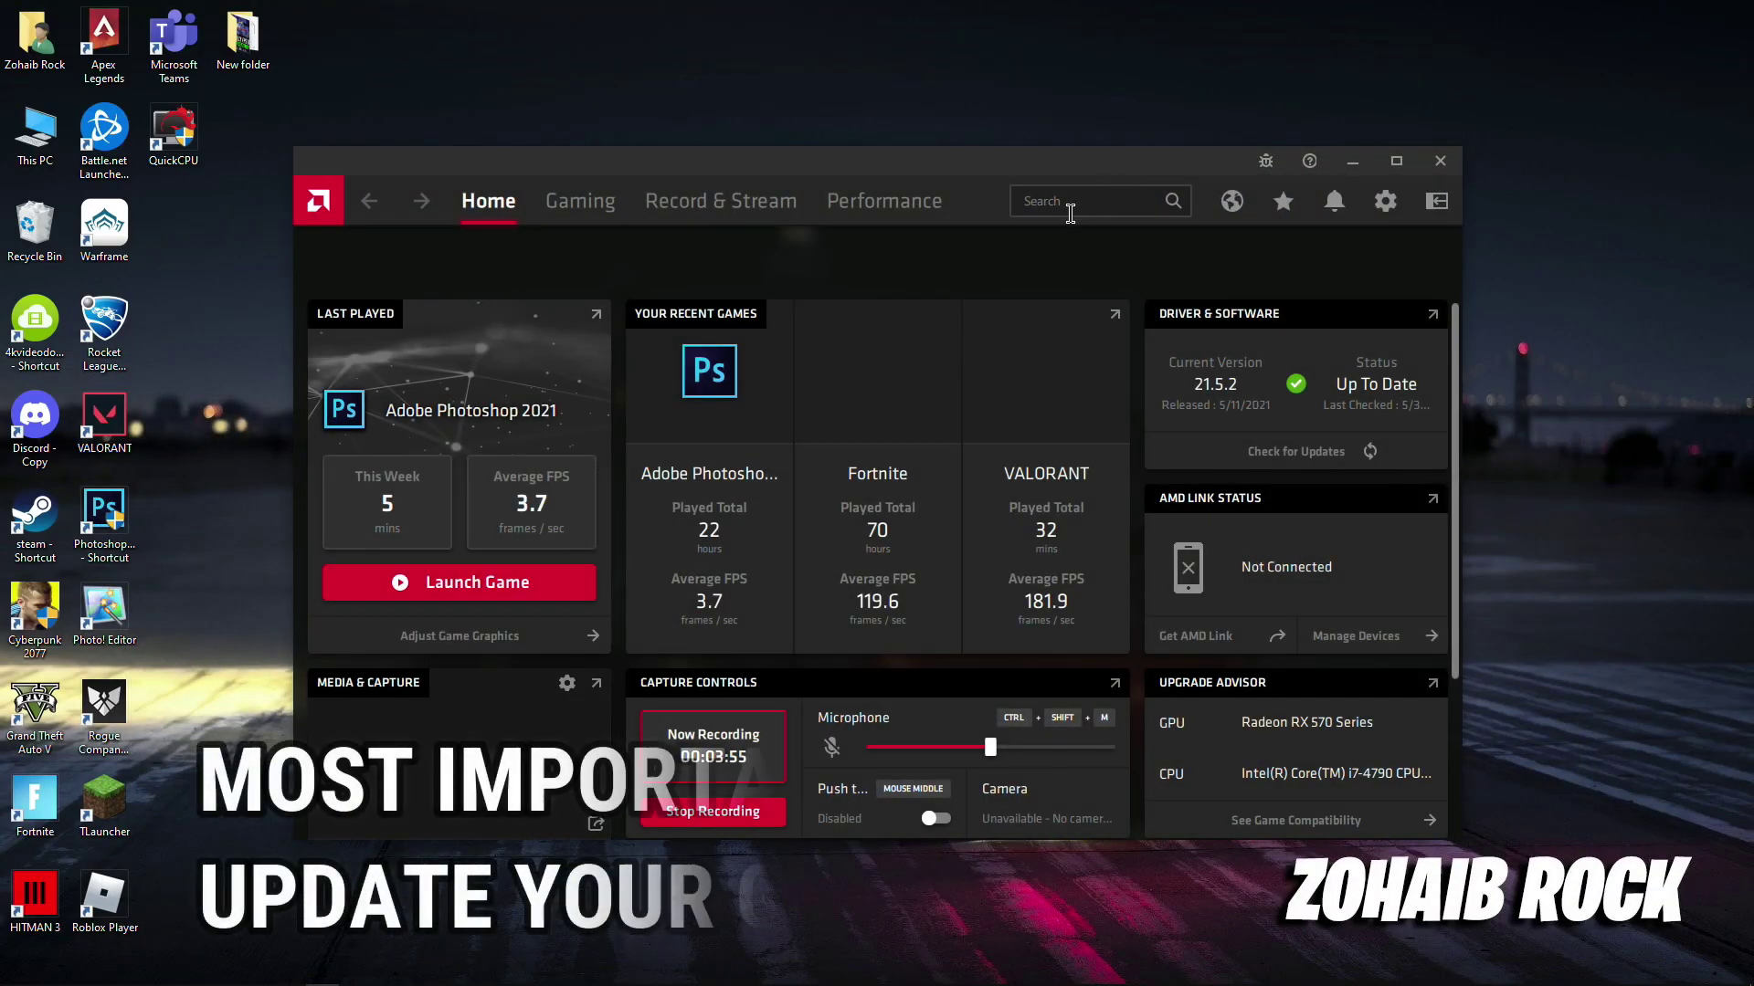
pyautogui.click(1386, 201)
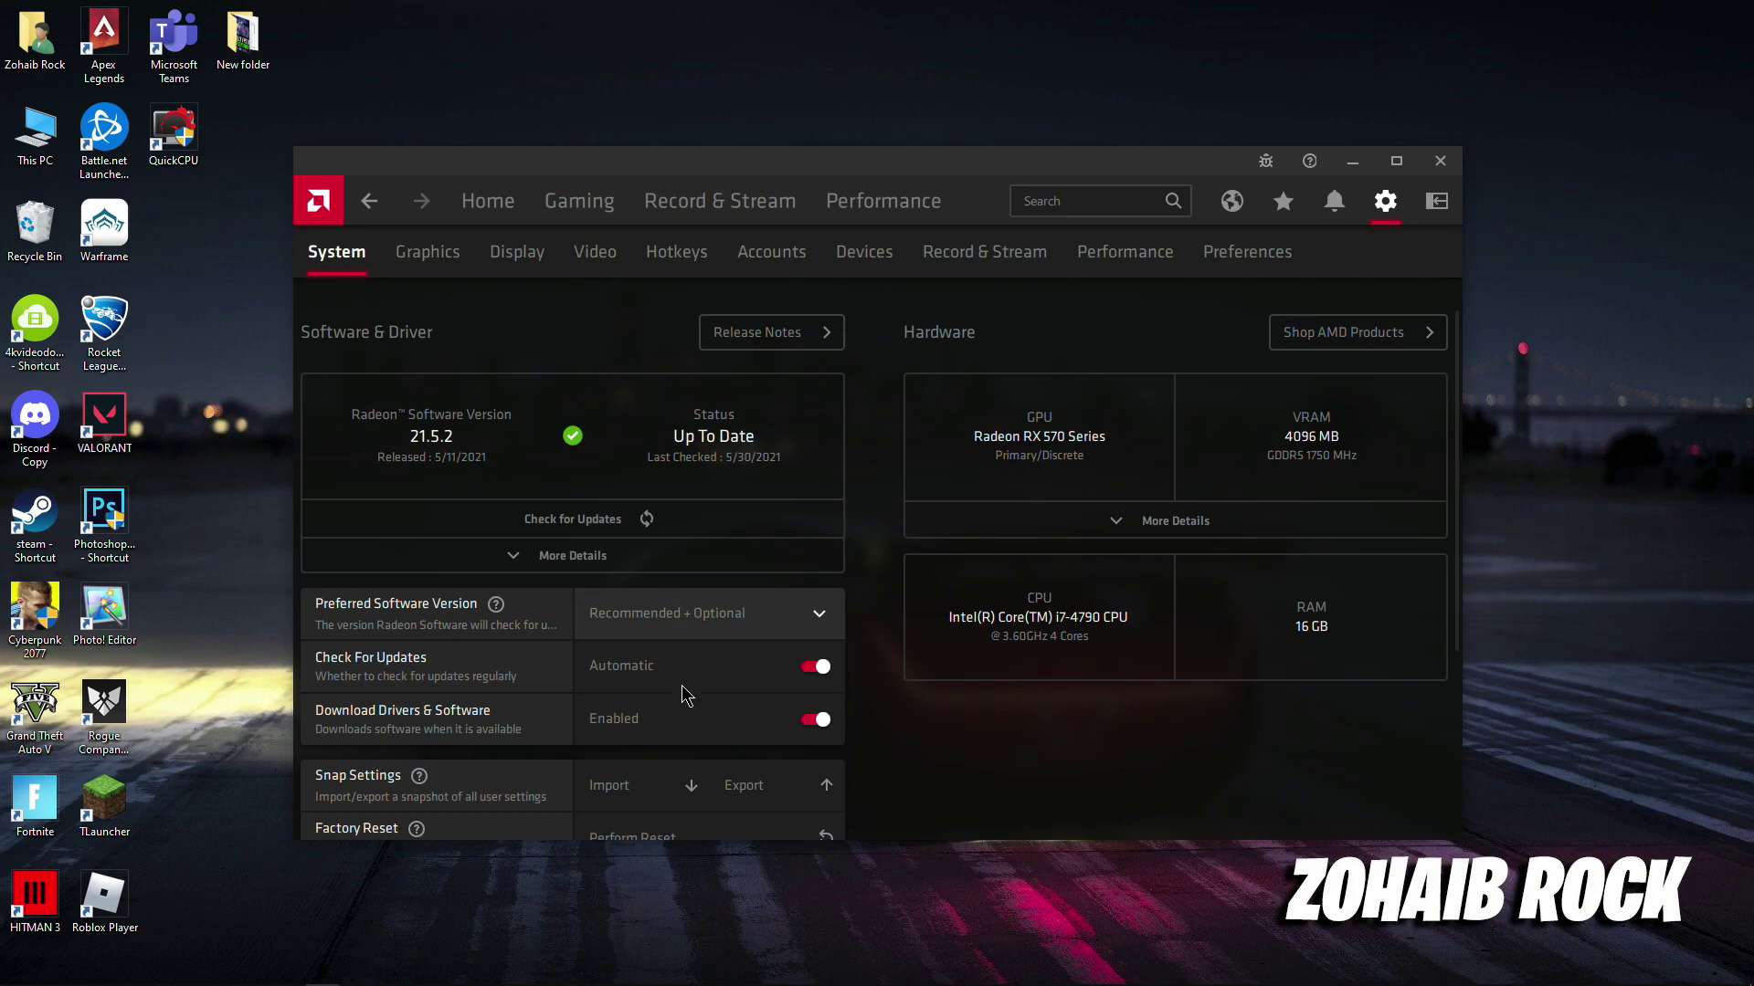
# Step: Check for Radeon driver updates from the Home page's Driver & Software section
pyautogui.click(485, 201)
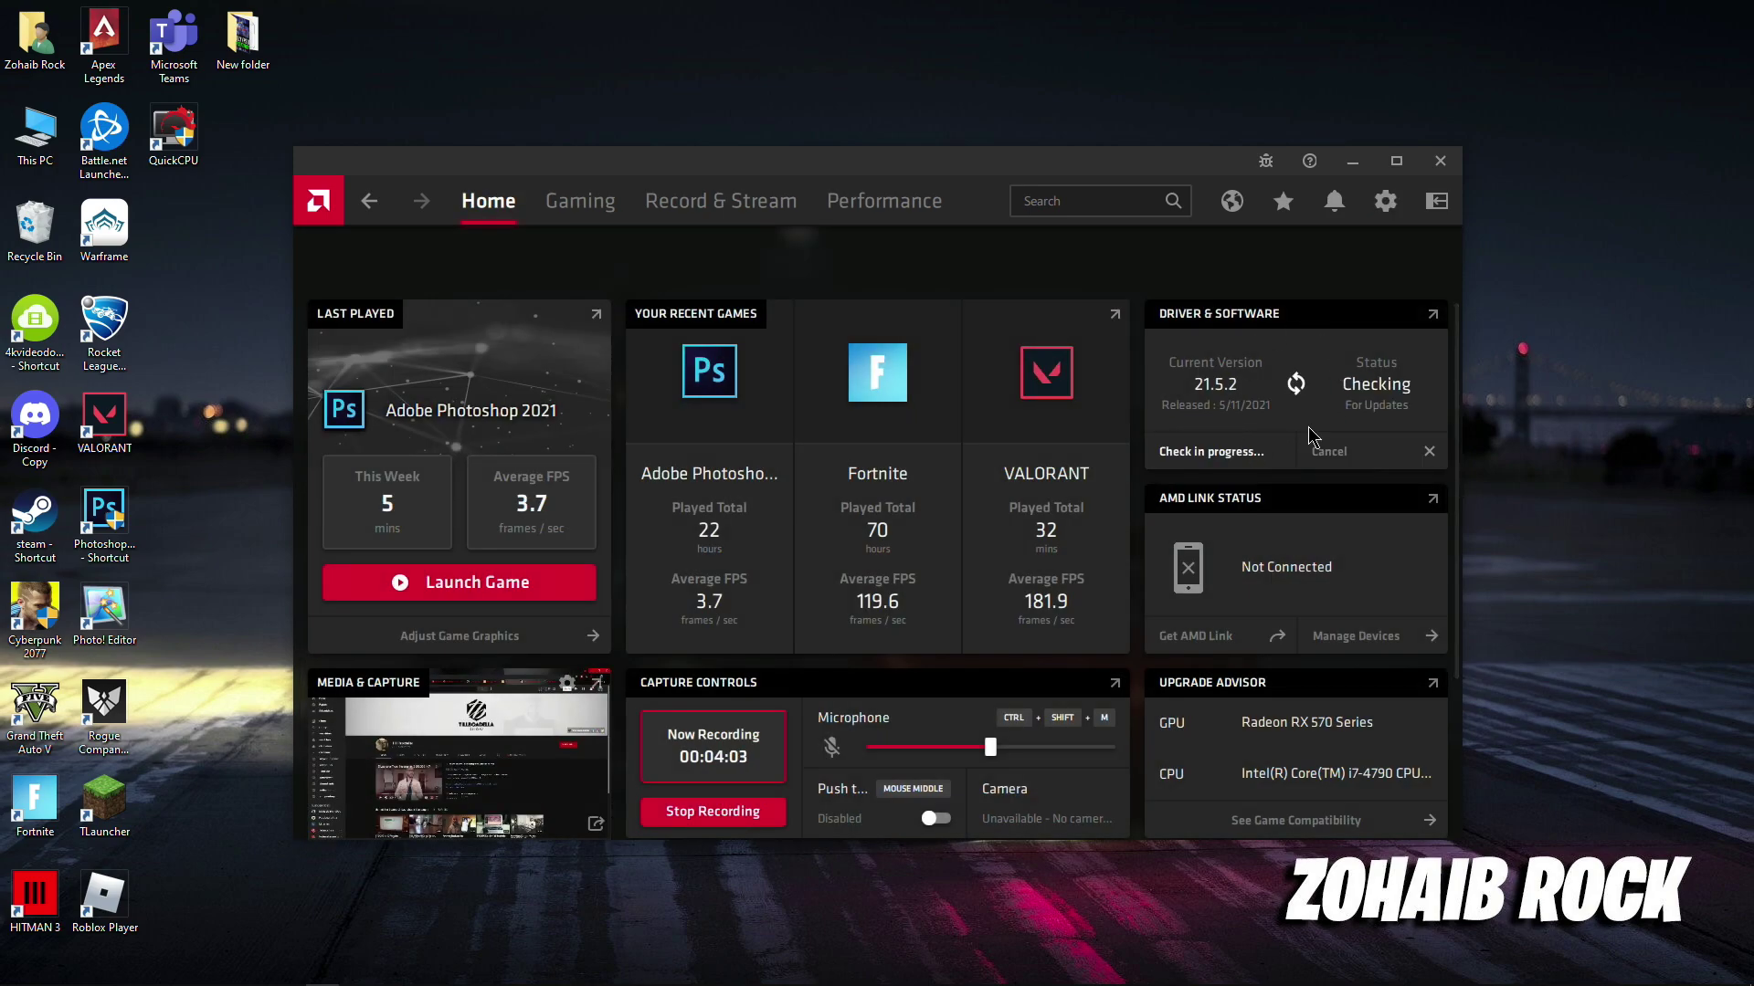
pyautogui.click(1295, 455)
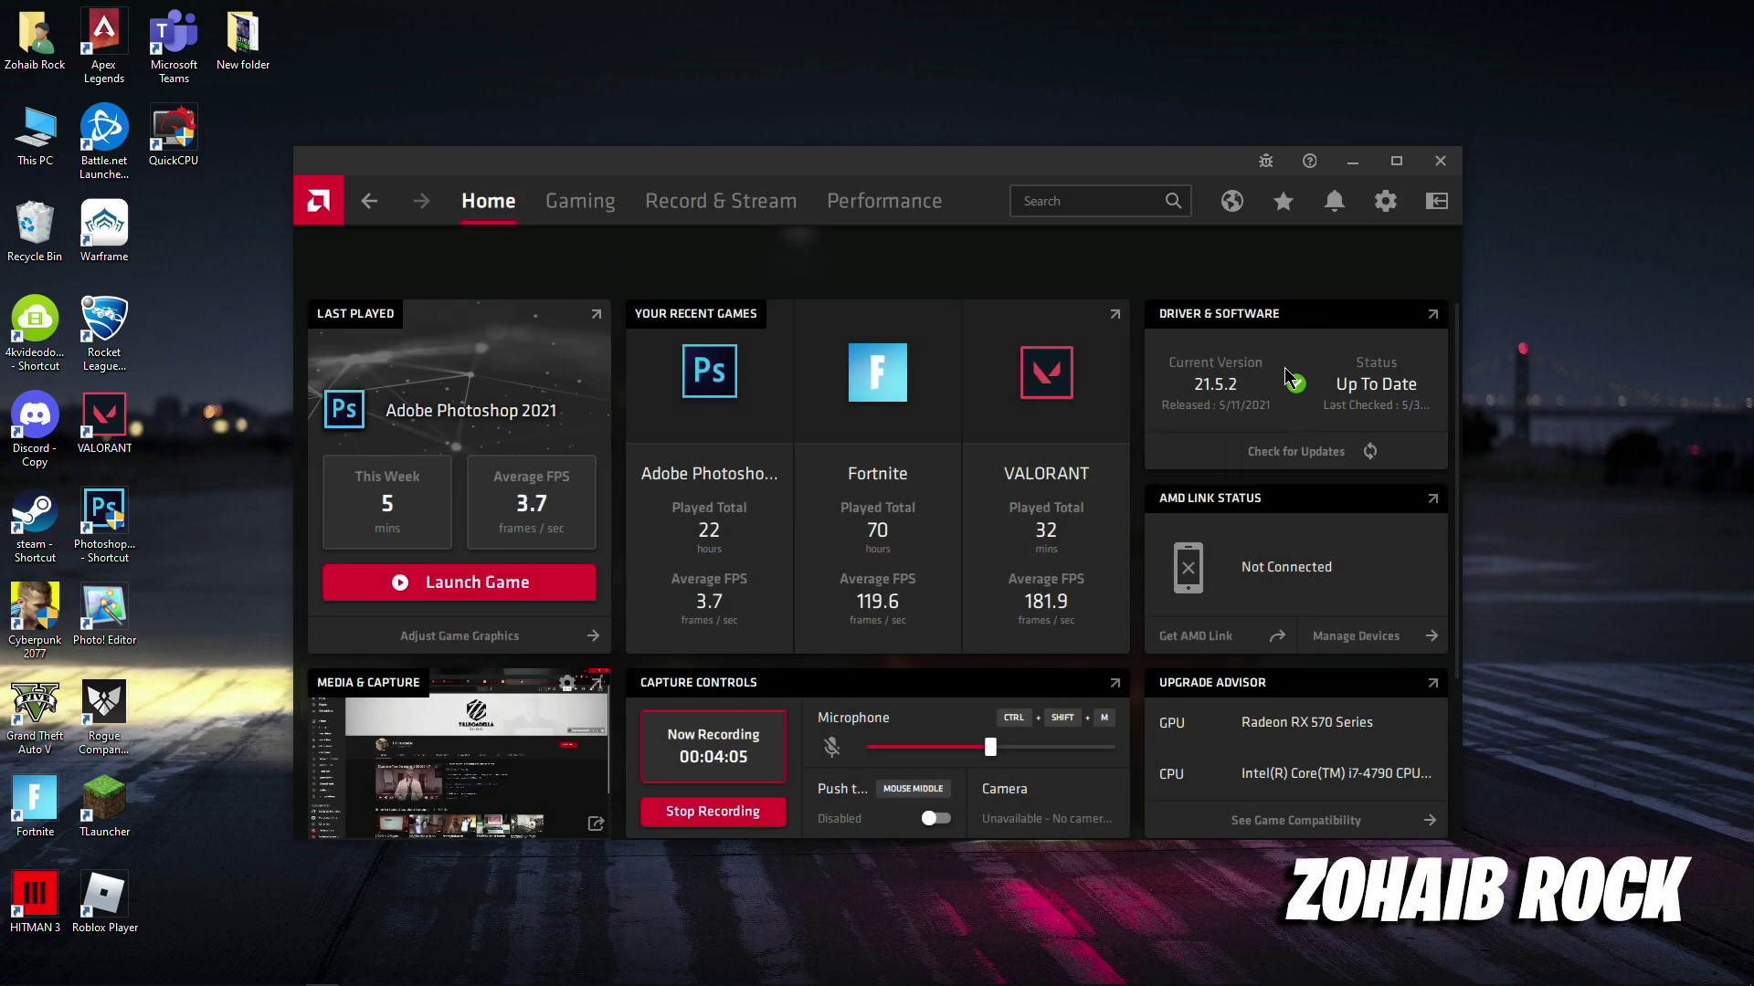
# Step: Search automatically for an updated Radeon RX 570 Series driver through Computer Management's Device Manager, and close both windows
pyautogui.rightClick(33, 137)
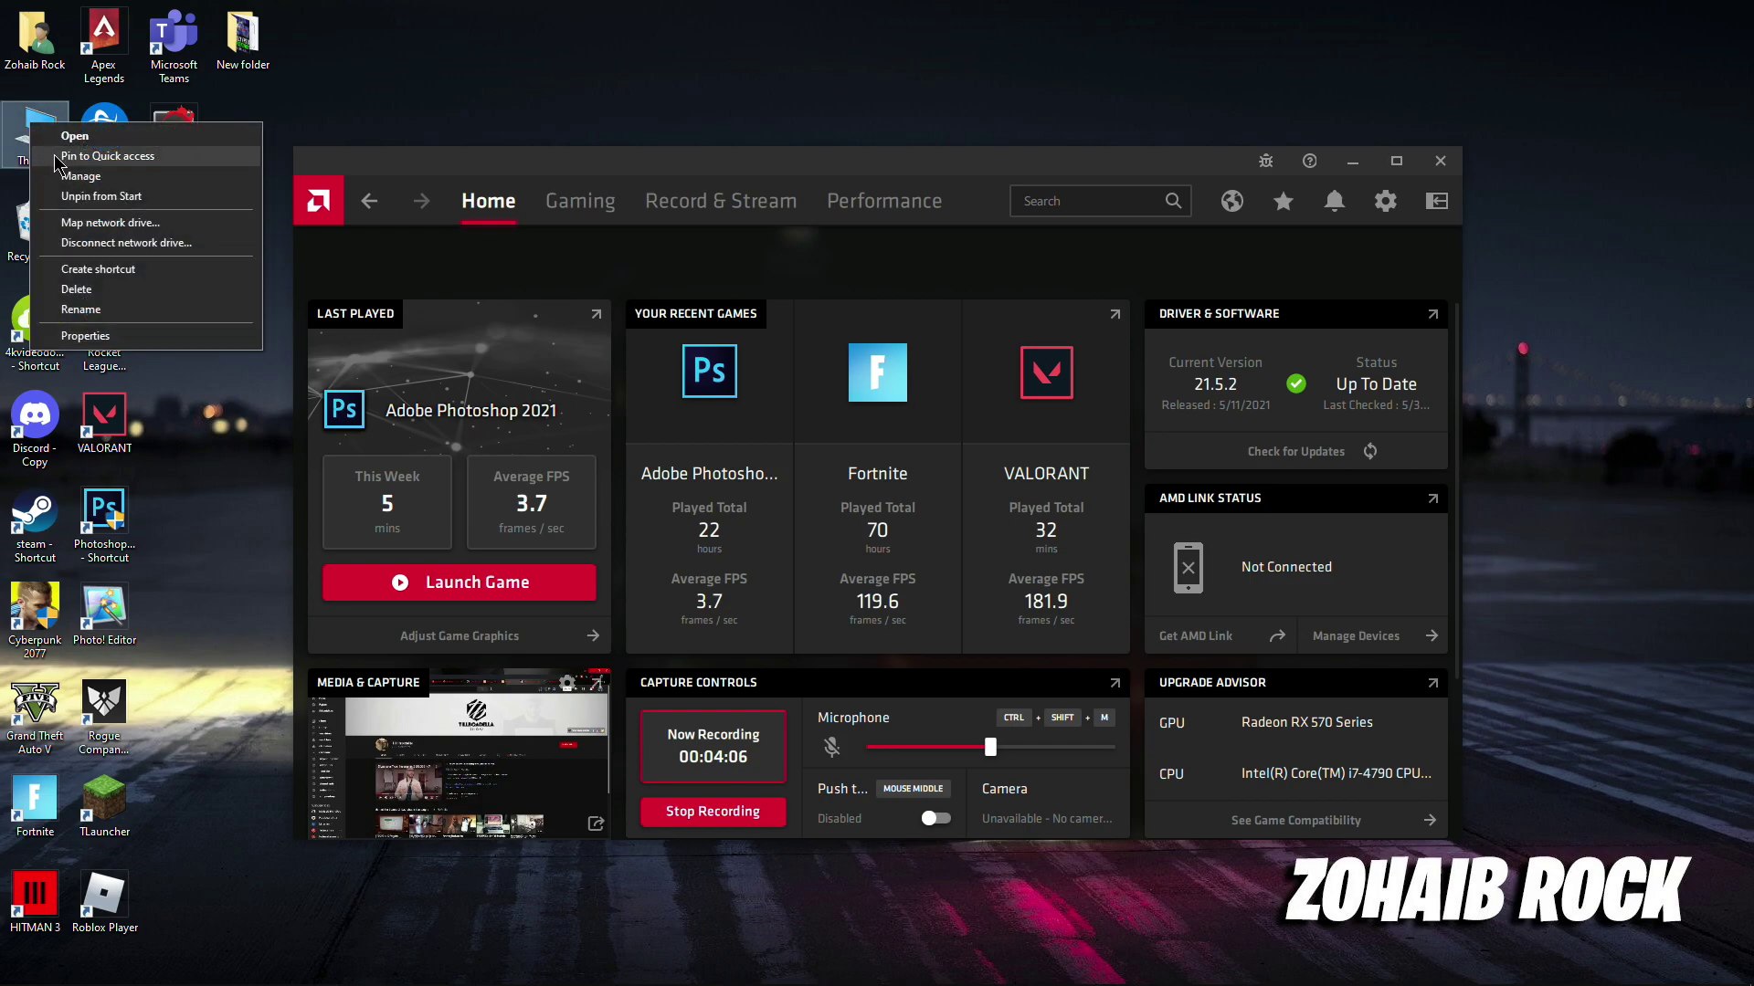
pyautogui.click(100, 178)
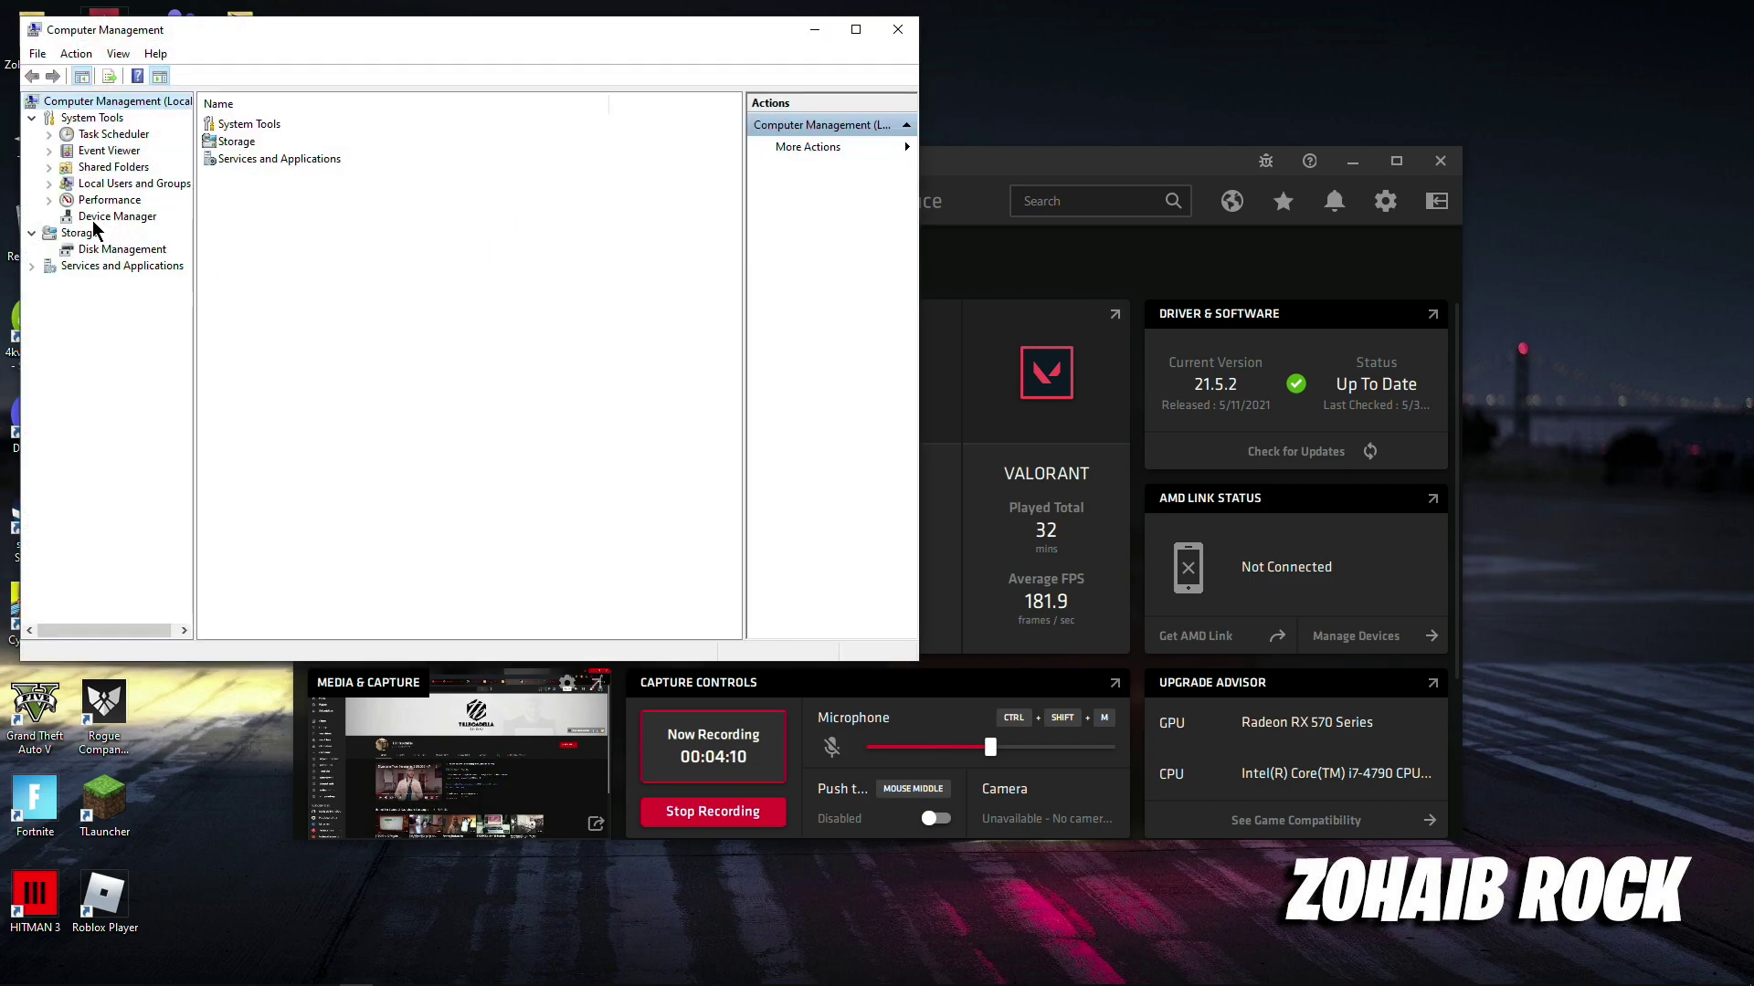
pyautogui.click(96, 218)
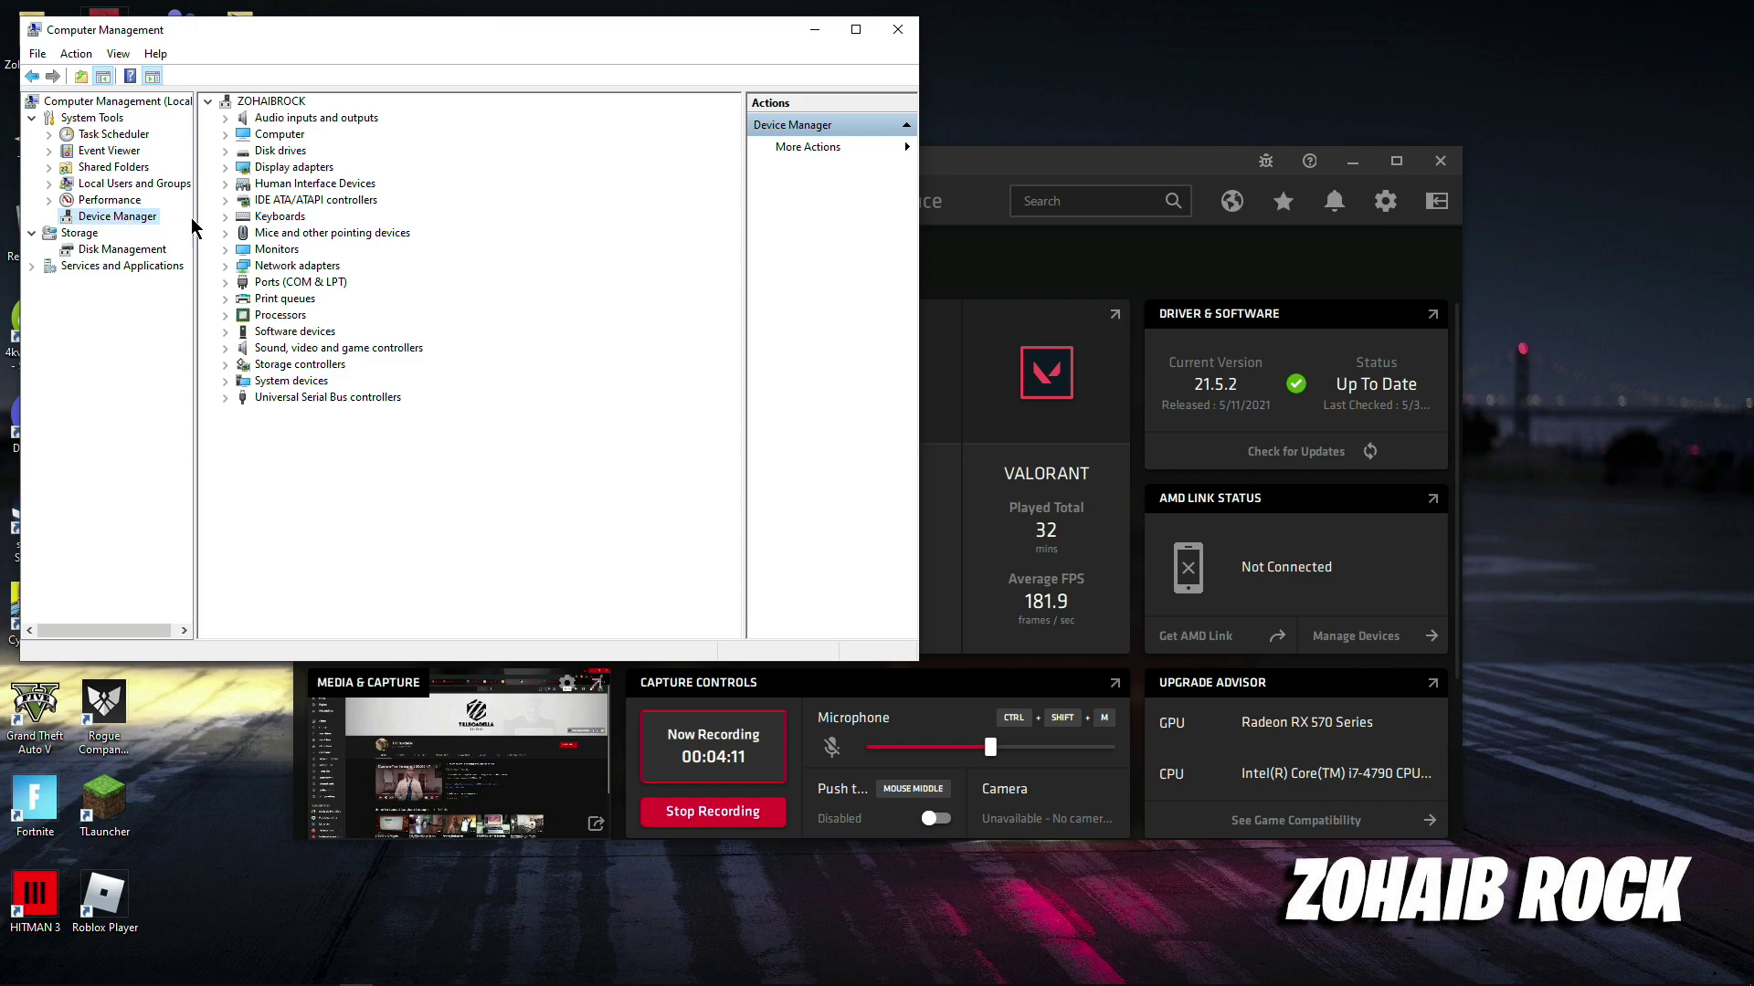
pyautogui.click(226, 169)
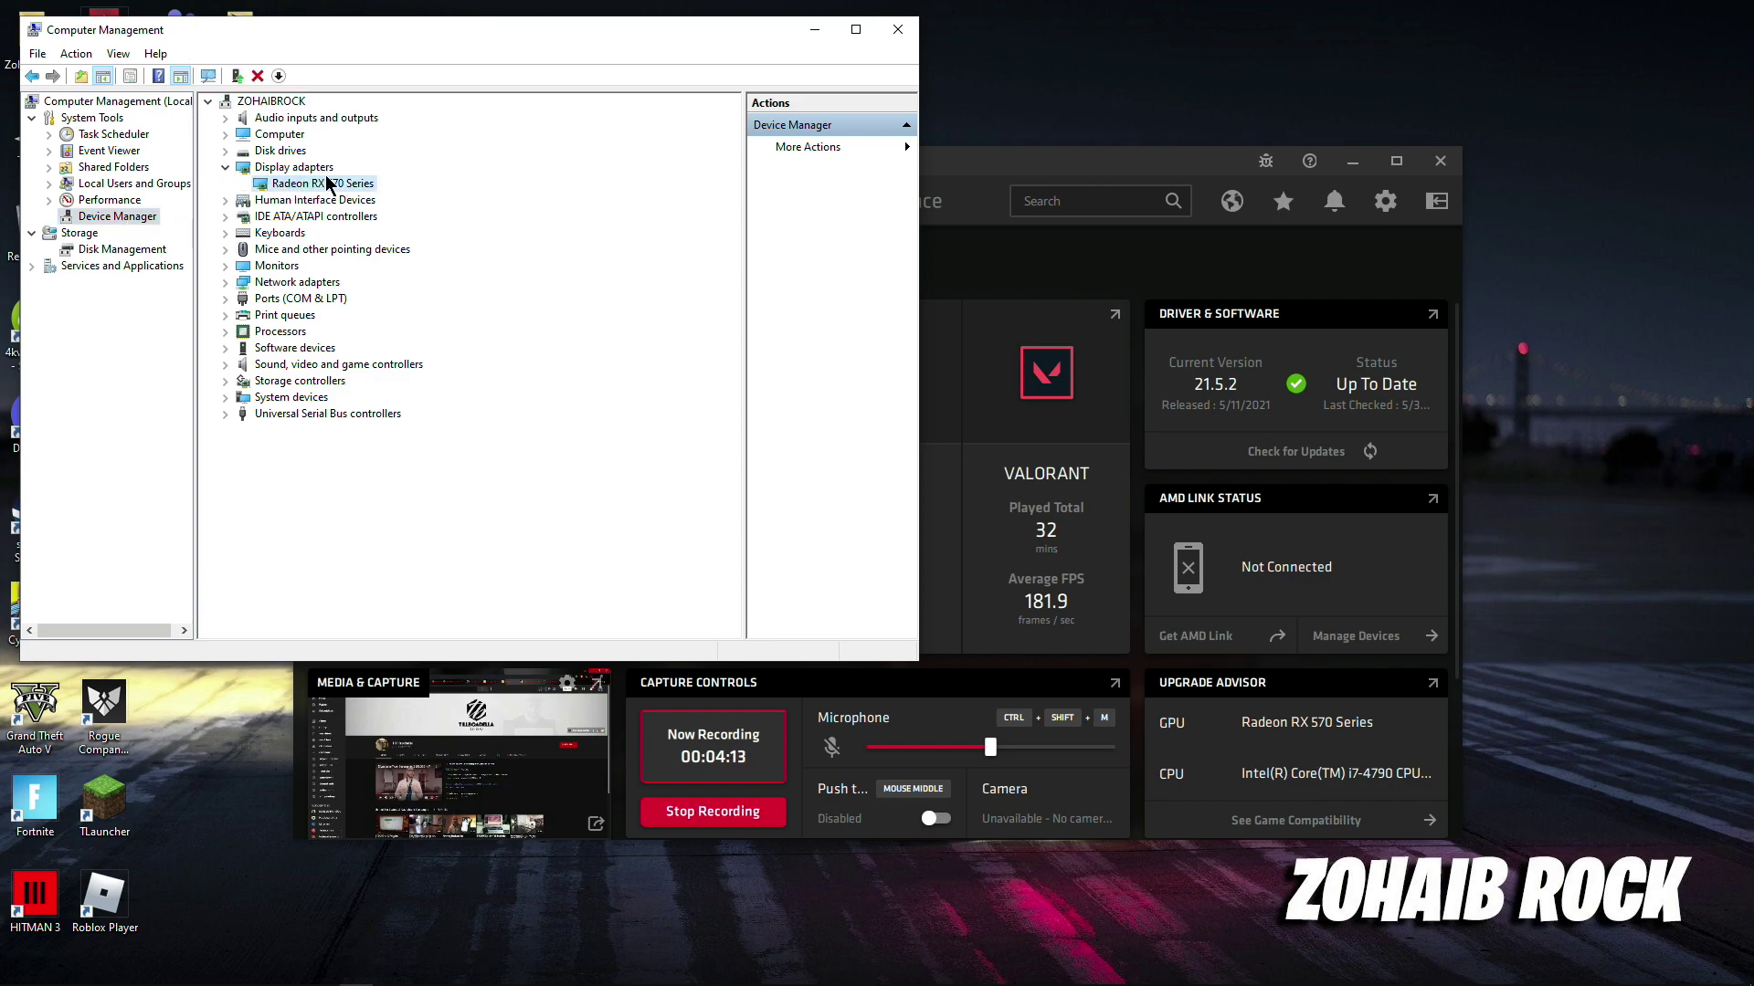
pyautogui.rightClick(279, 174)
pyautogui.rightClick(264, 185)
pyautogui.click(306, 193)
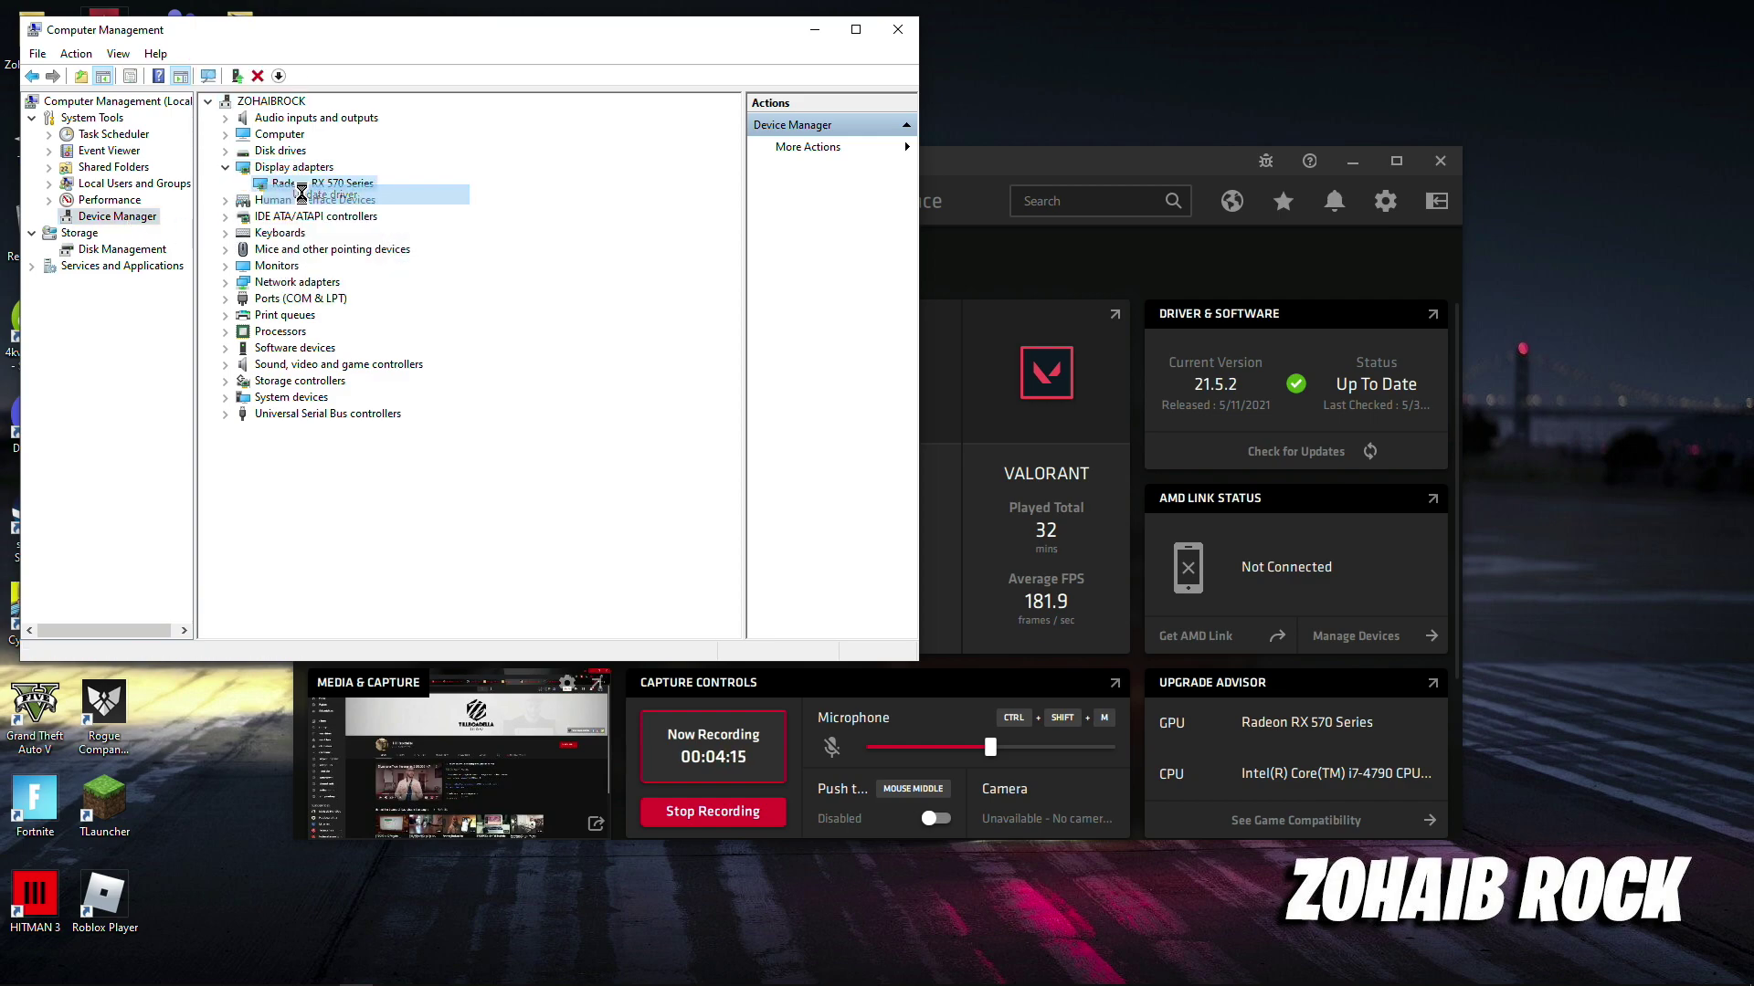
pyautogui.click(384, 315)
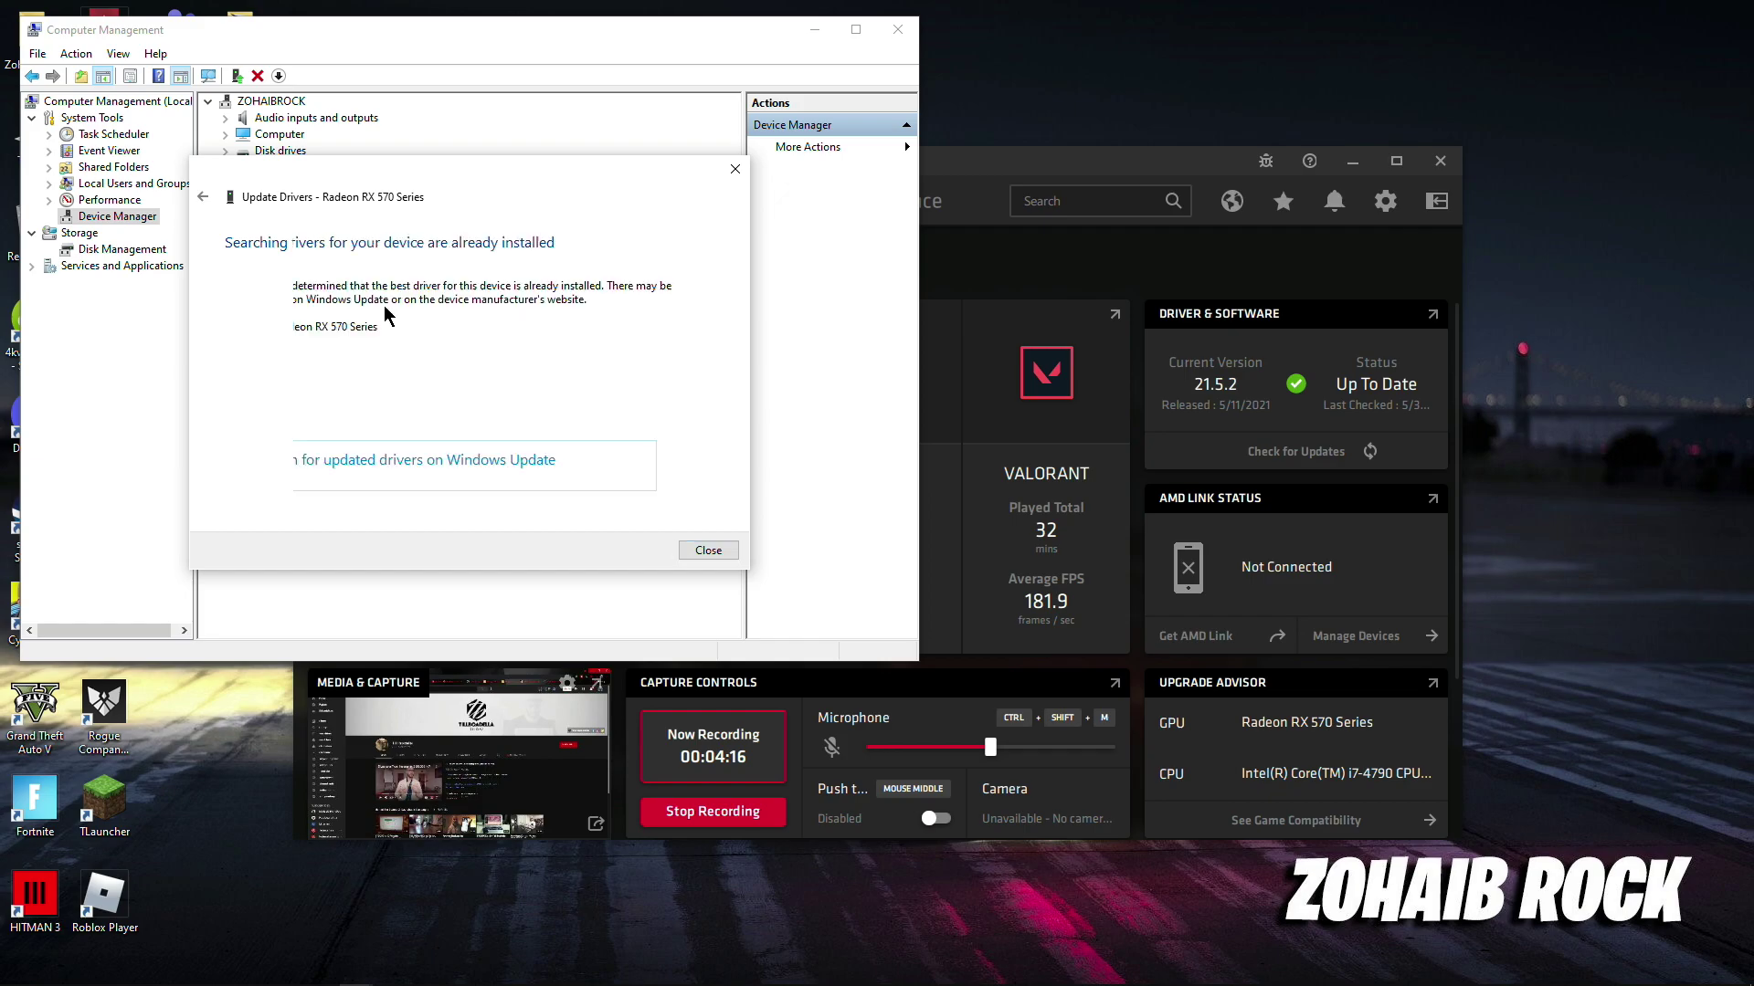
pyautogui.click(708, 550)
pyautogui.click(898, 29)
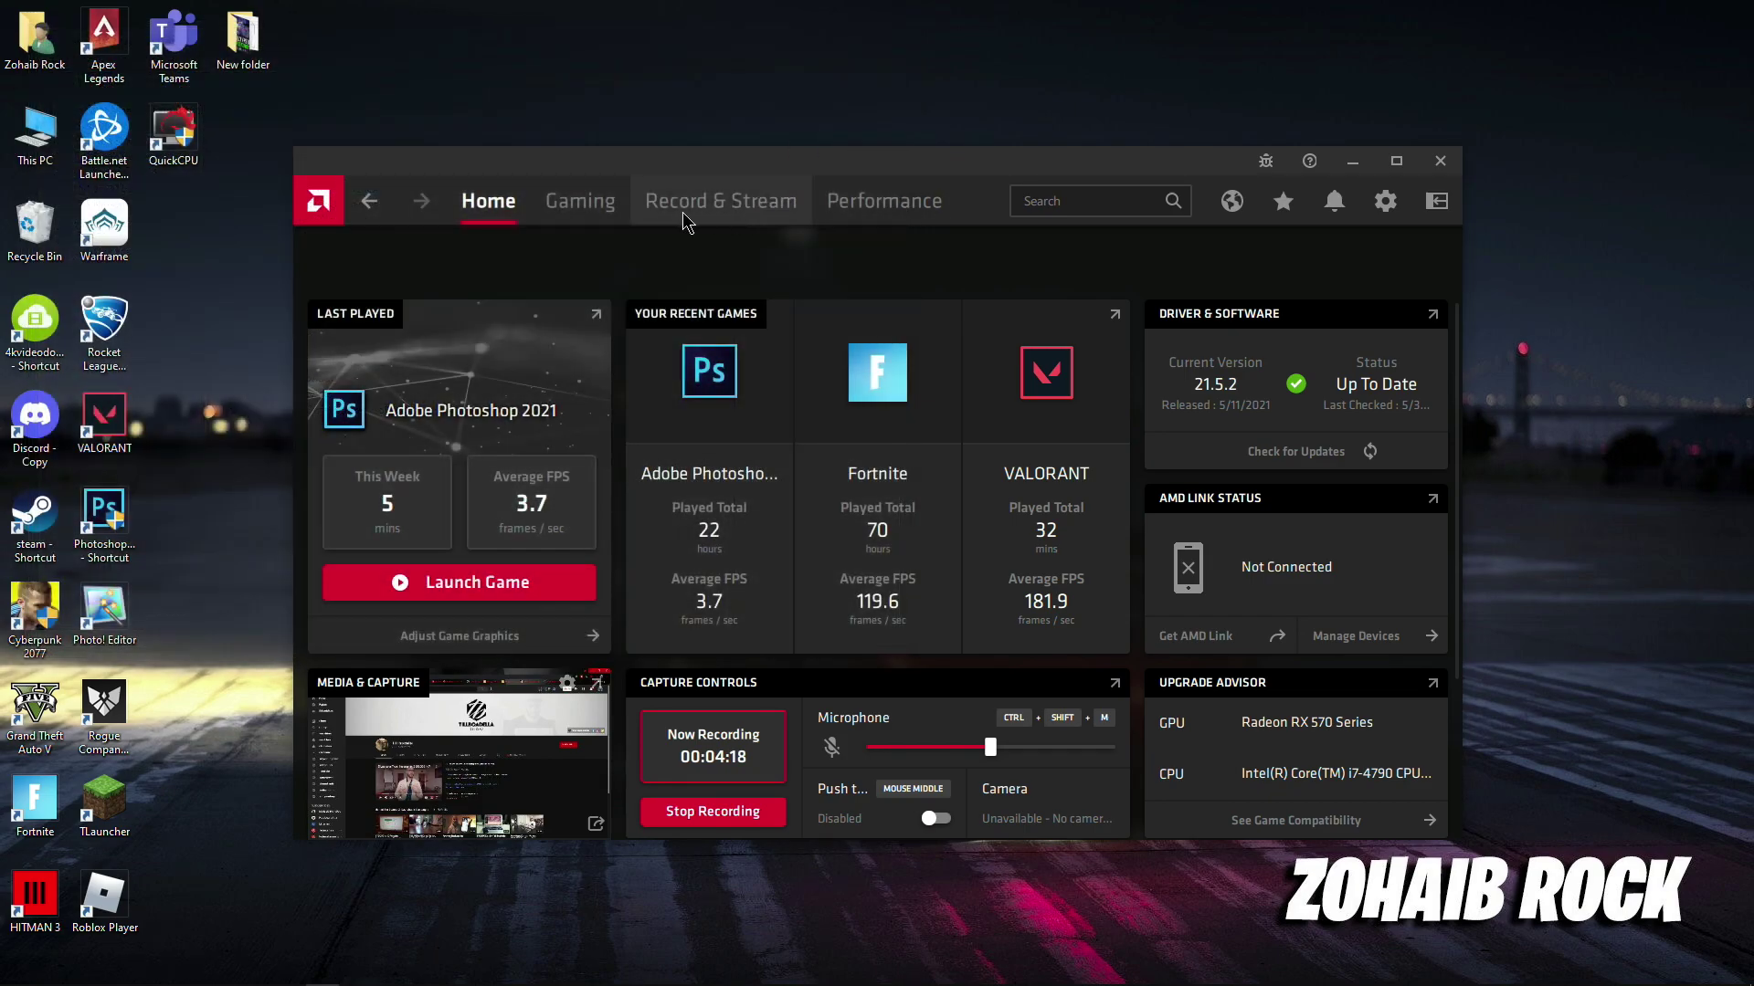
# Step: Examine the Radeon global Graphics settings, including the expanded Advanced options such as Anti-Aliasing, Texture Filtering Quality and Tessellation Mode
pyautogui.click(567, 203)
pyautogui.click(1386, 201)
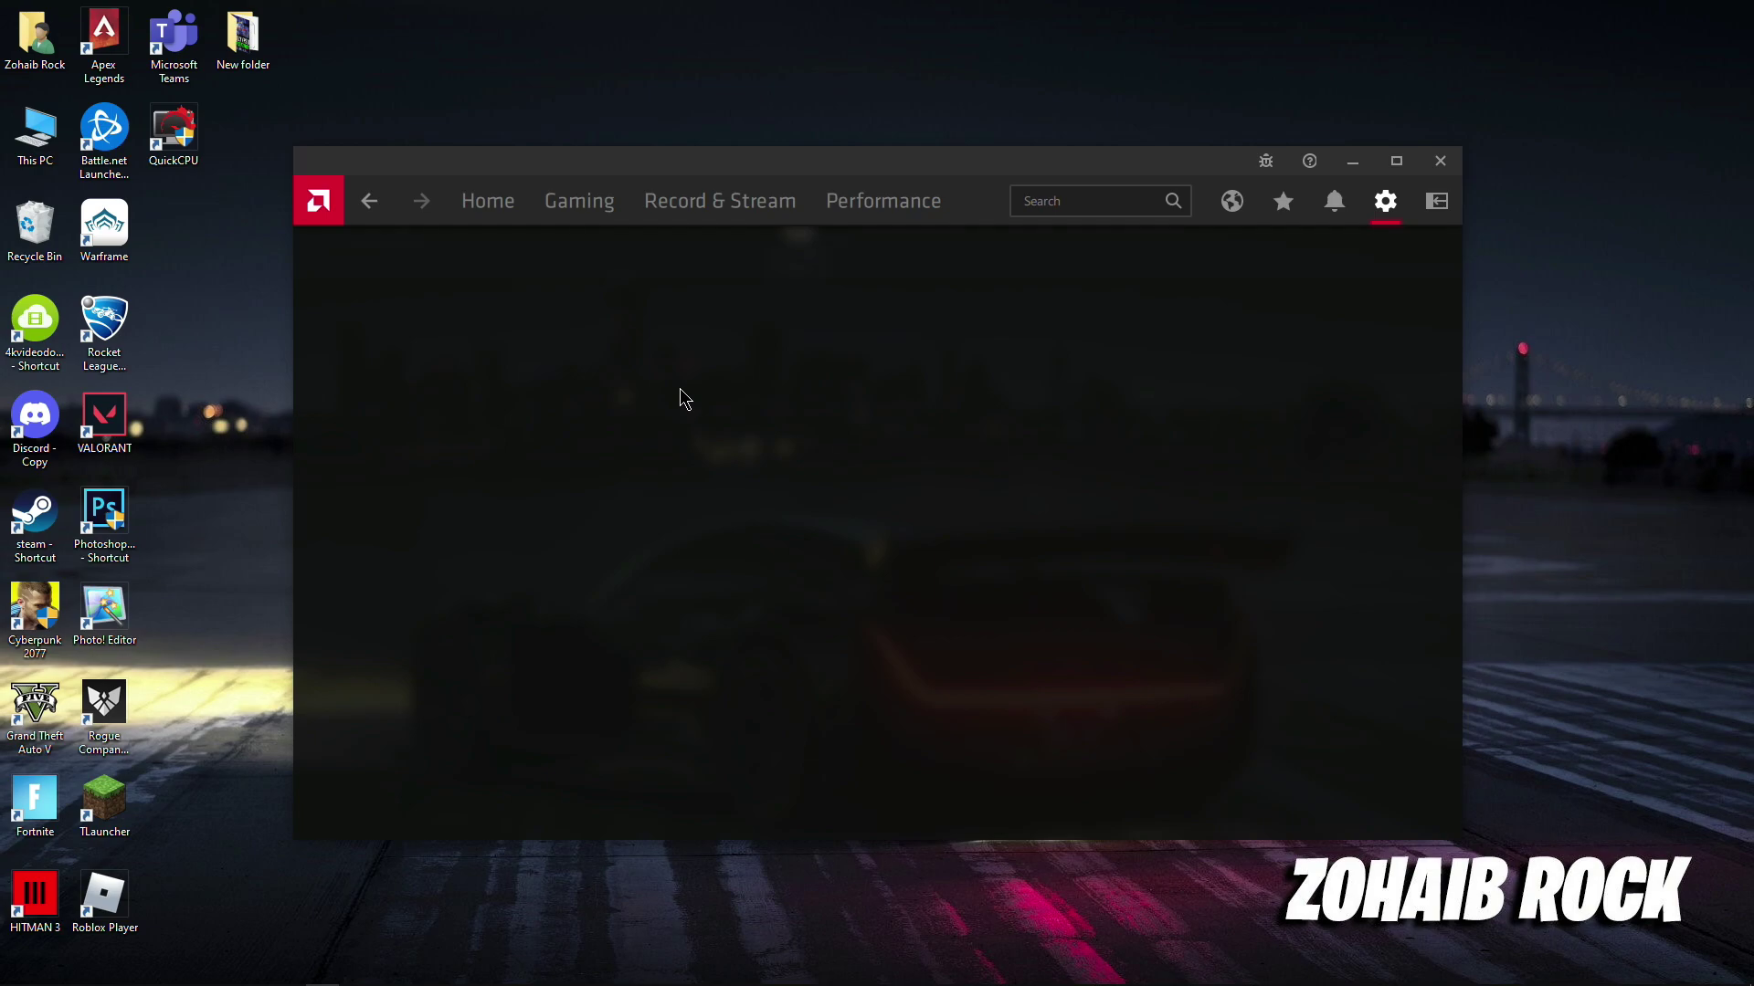
pyautogui.scroll(-3, 675, 397)
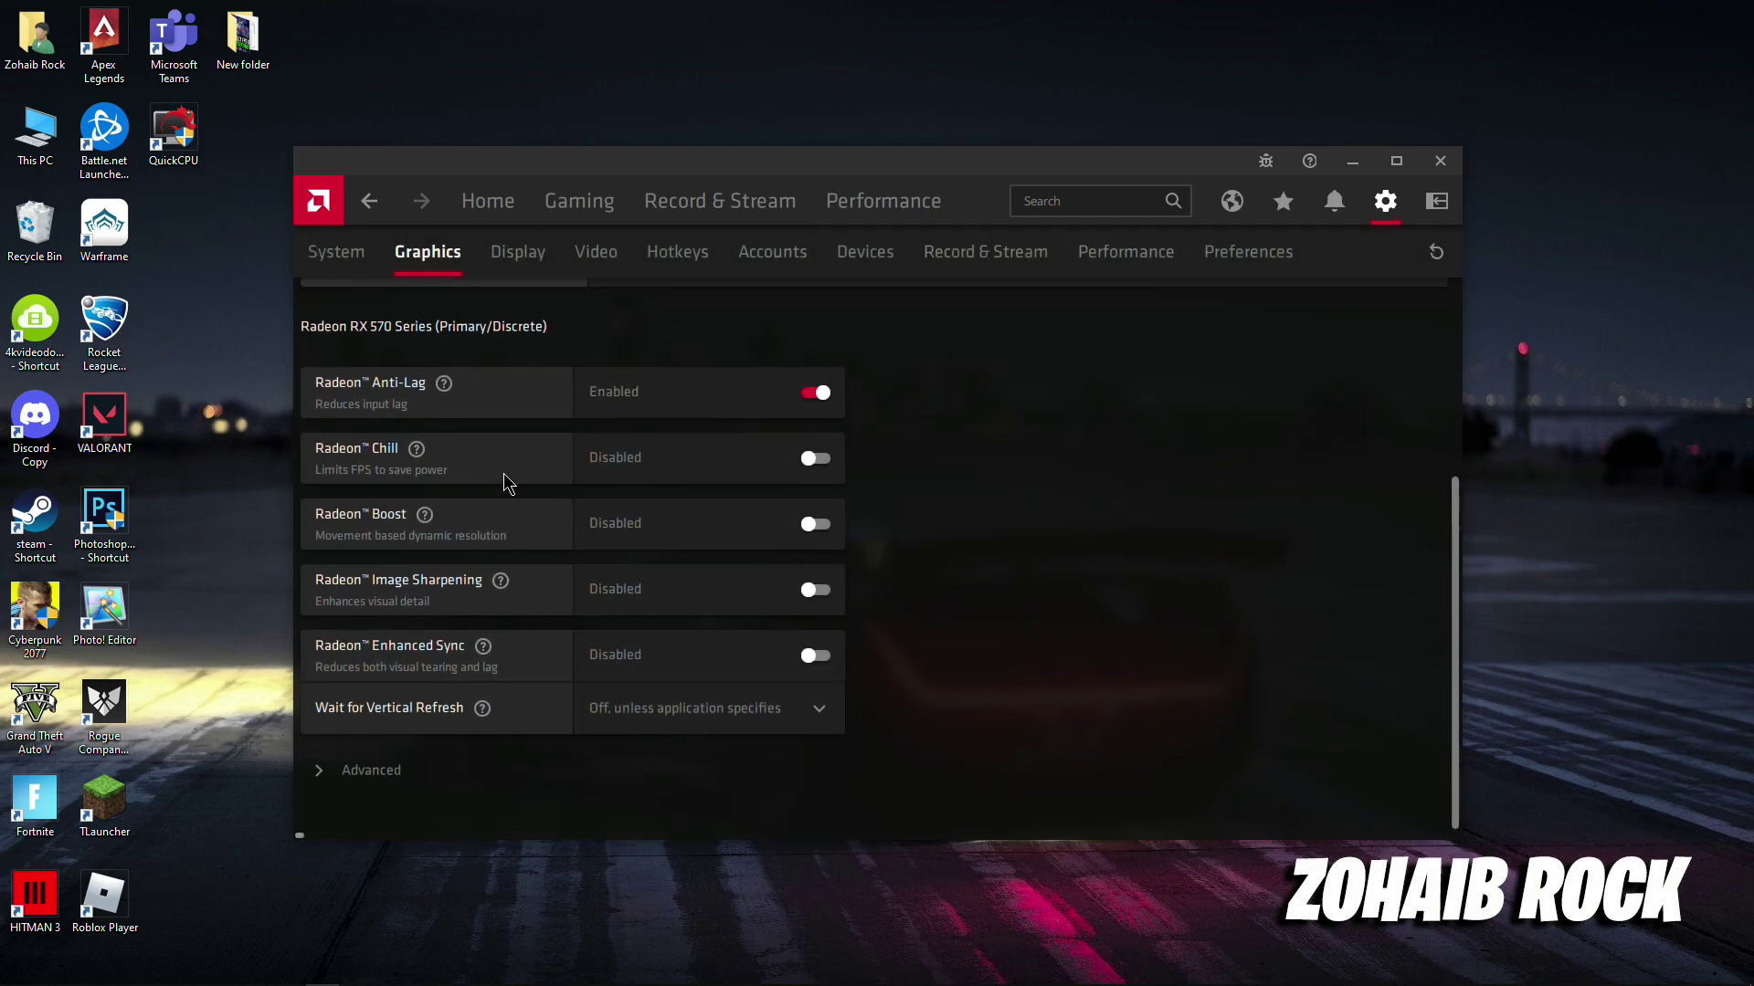
pyautogui.click(367, 772)
pyautogui.scroll(-10, 646, 512)
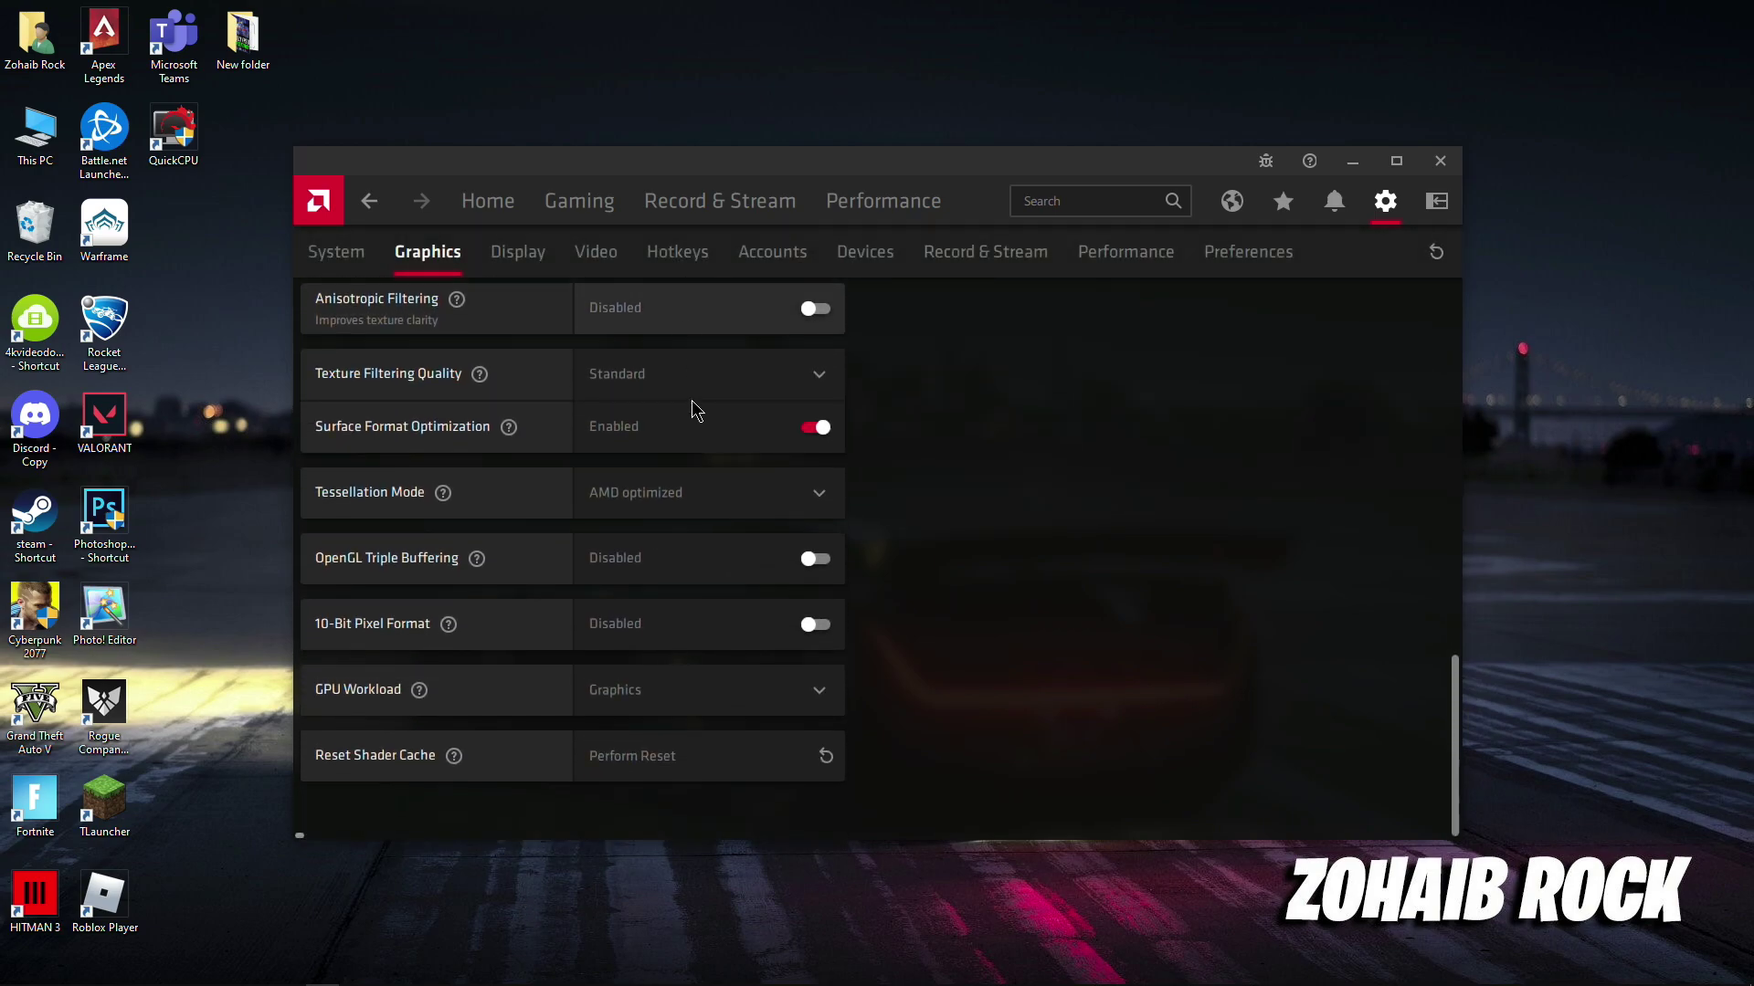
pyautogui.scroll(3, 665, 639)
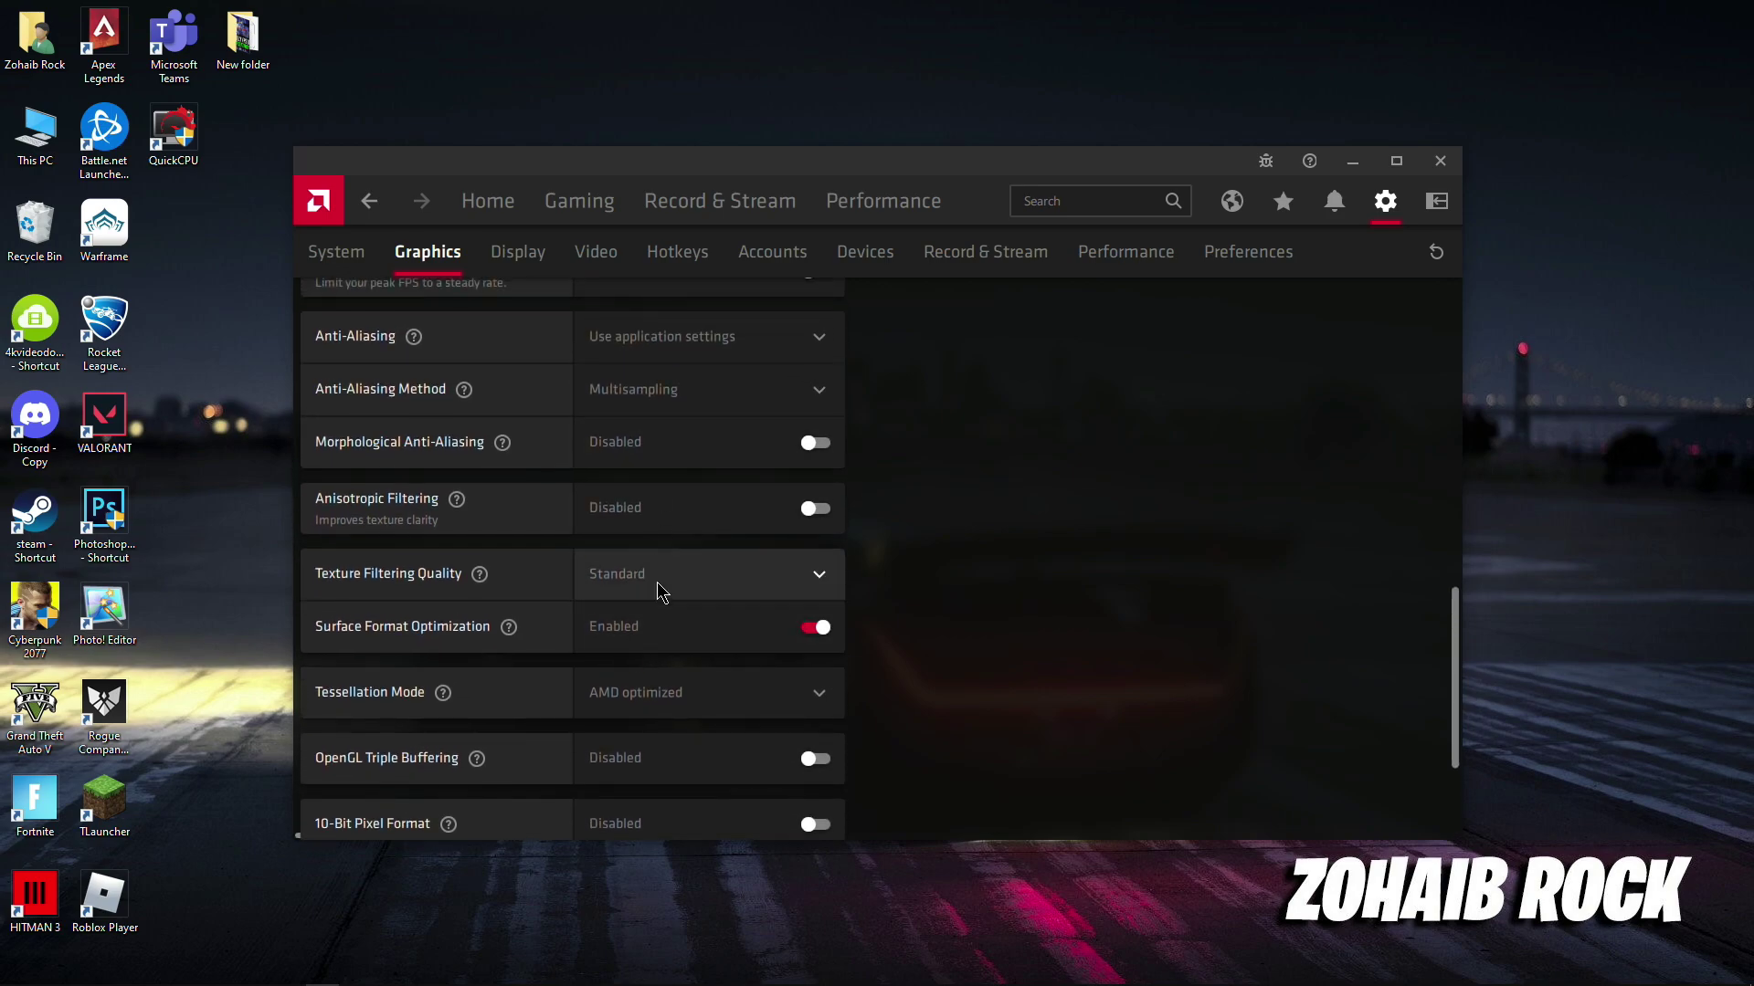
pyautogui.scroll(2, 662, 594)
pyautogui.scroll(-2, 708, 657)
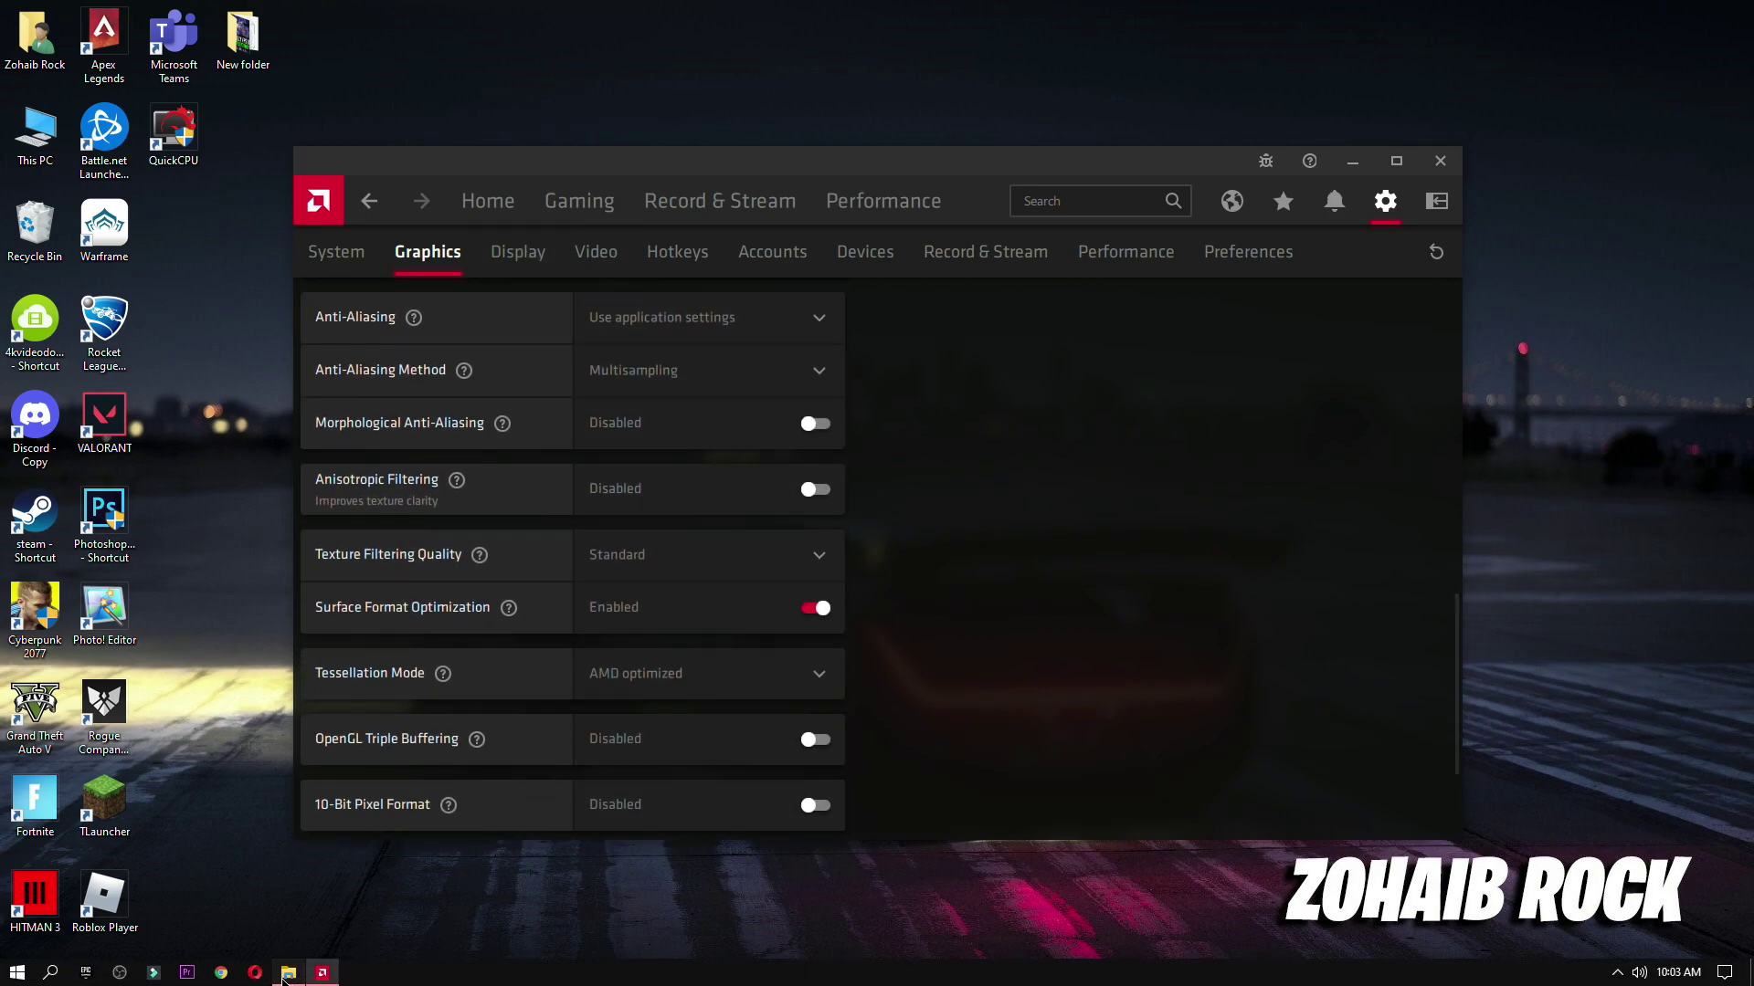
# Step: Switch to the 6 GPU Settings folder and view the Intel Graphics Command Center and HD Graphics Control Panel pictures in INTEL Settings
pyautogui.click(283, 974)
pyautogui.click(405, 375)
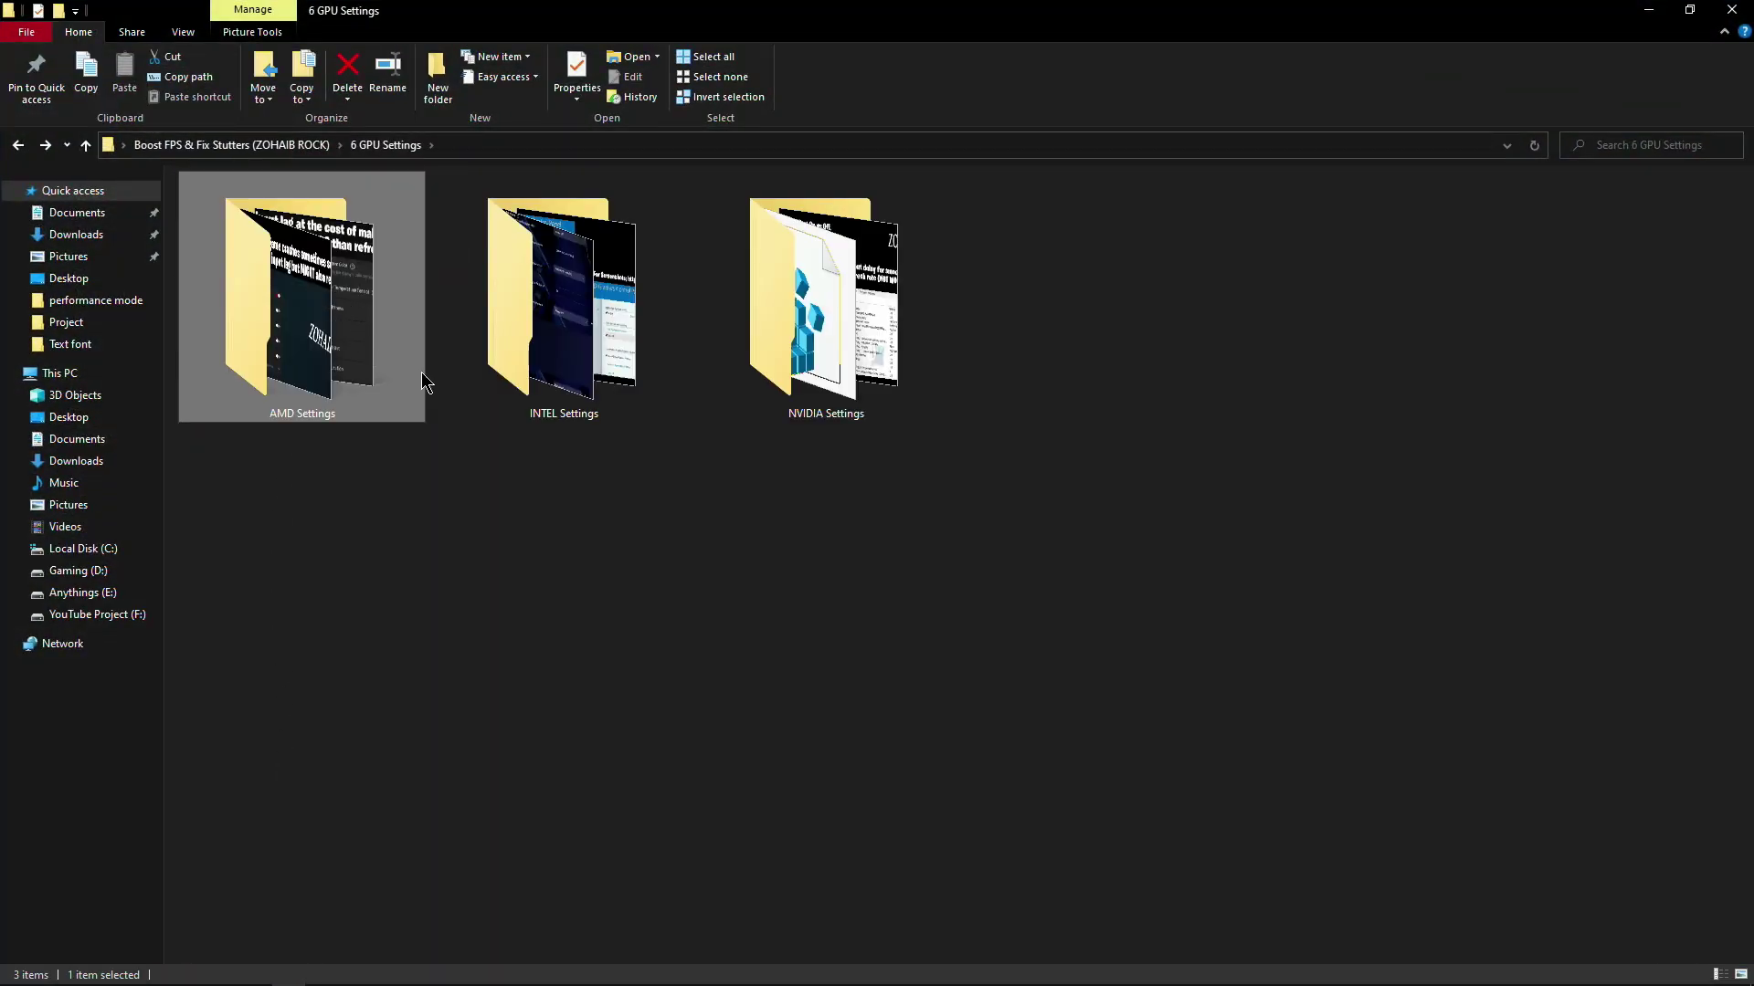
pyautogui.doubleClick(566, 418)
pyautogui.doubleClick(229, 270)
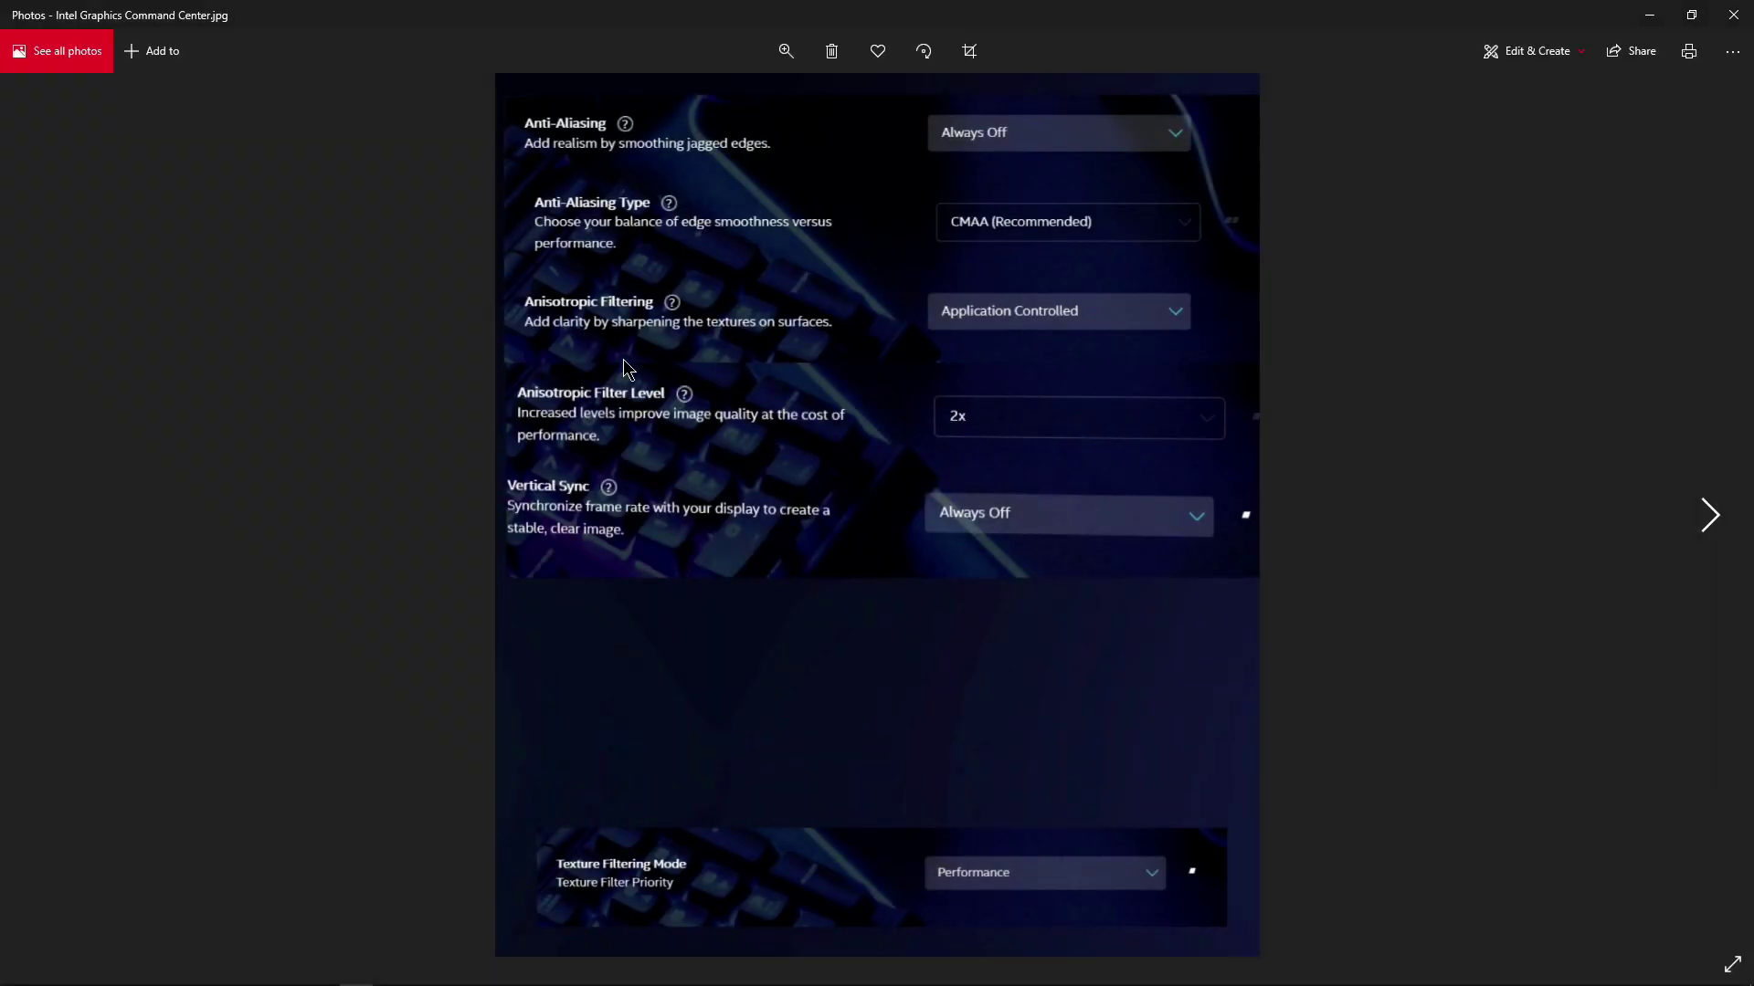
pyautogui.press('Right')
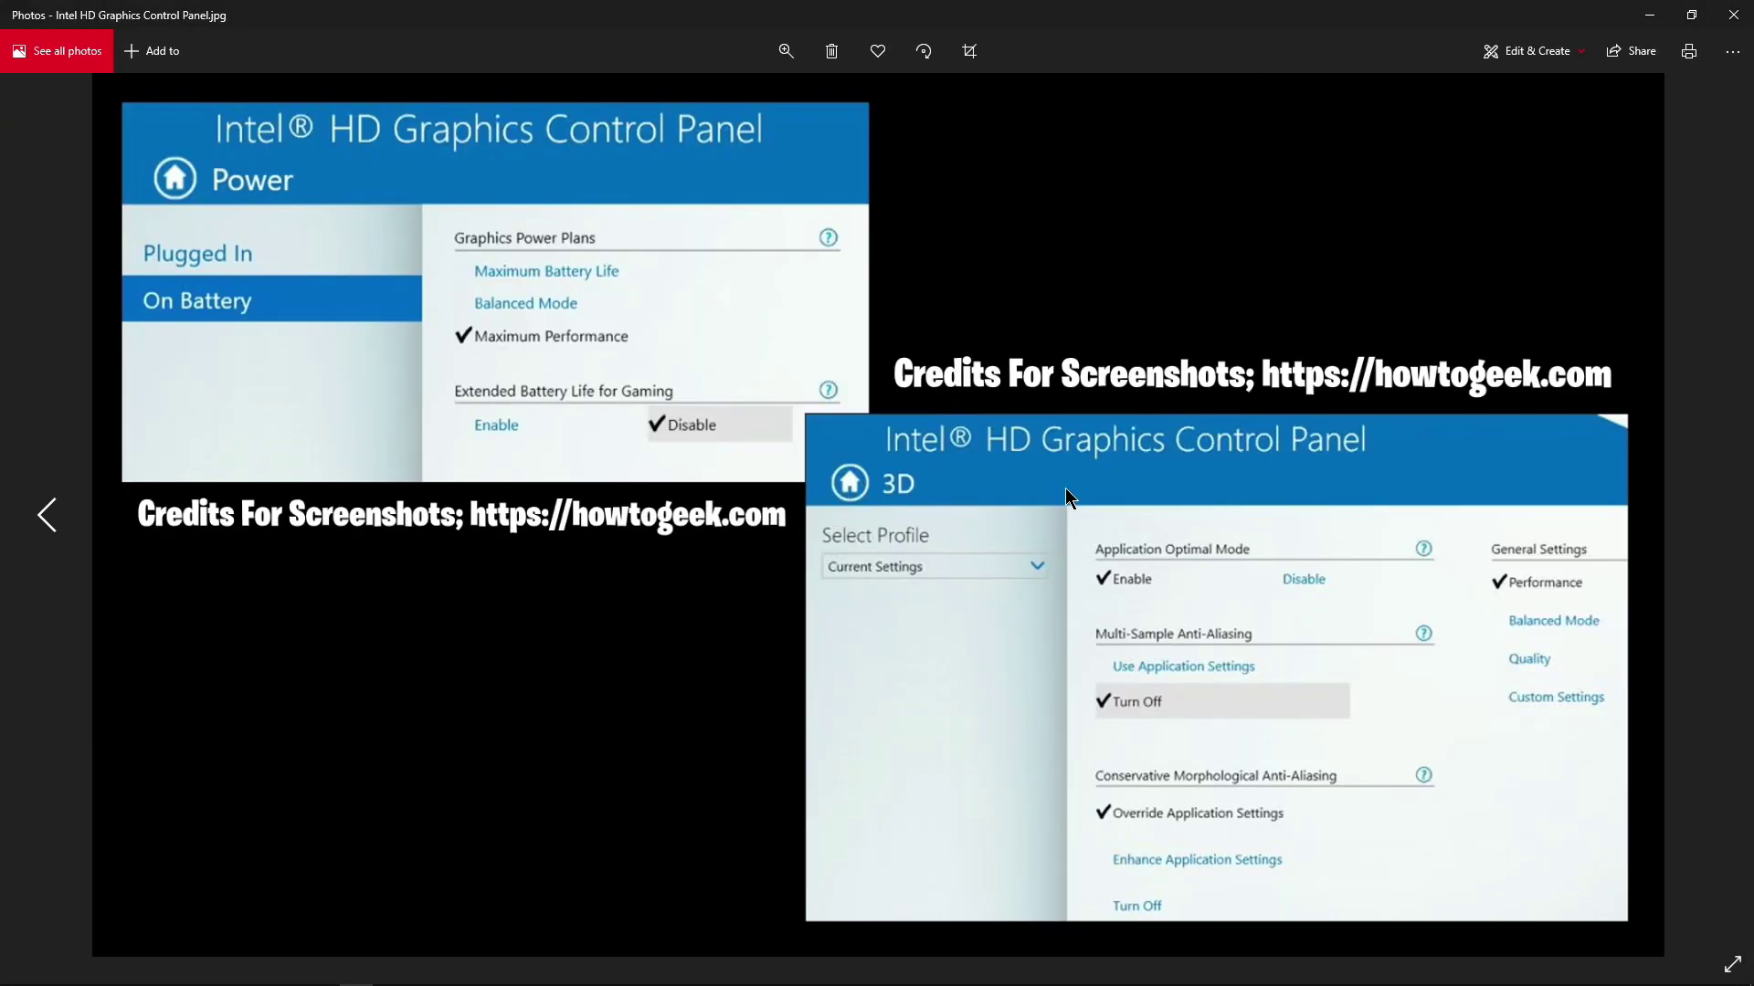
pyautogui.click(1733, 15)
# Step: View the NVIDIA Settings (Manage 3D Settings) picture in the NVIDIA Settings folder, close it and return to 6 GPU Settings
pyautogui.press('BackSpace')
pyautogui.doubleClick(833, 310)
pyautogui.doubleClick(228, 242)
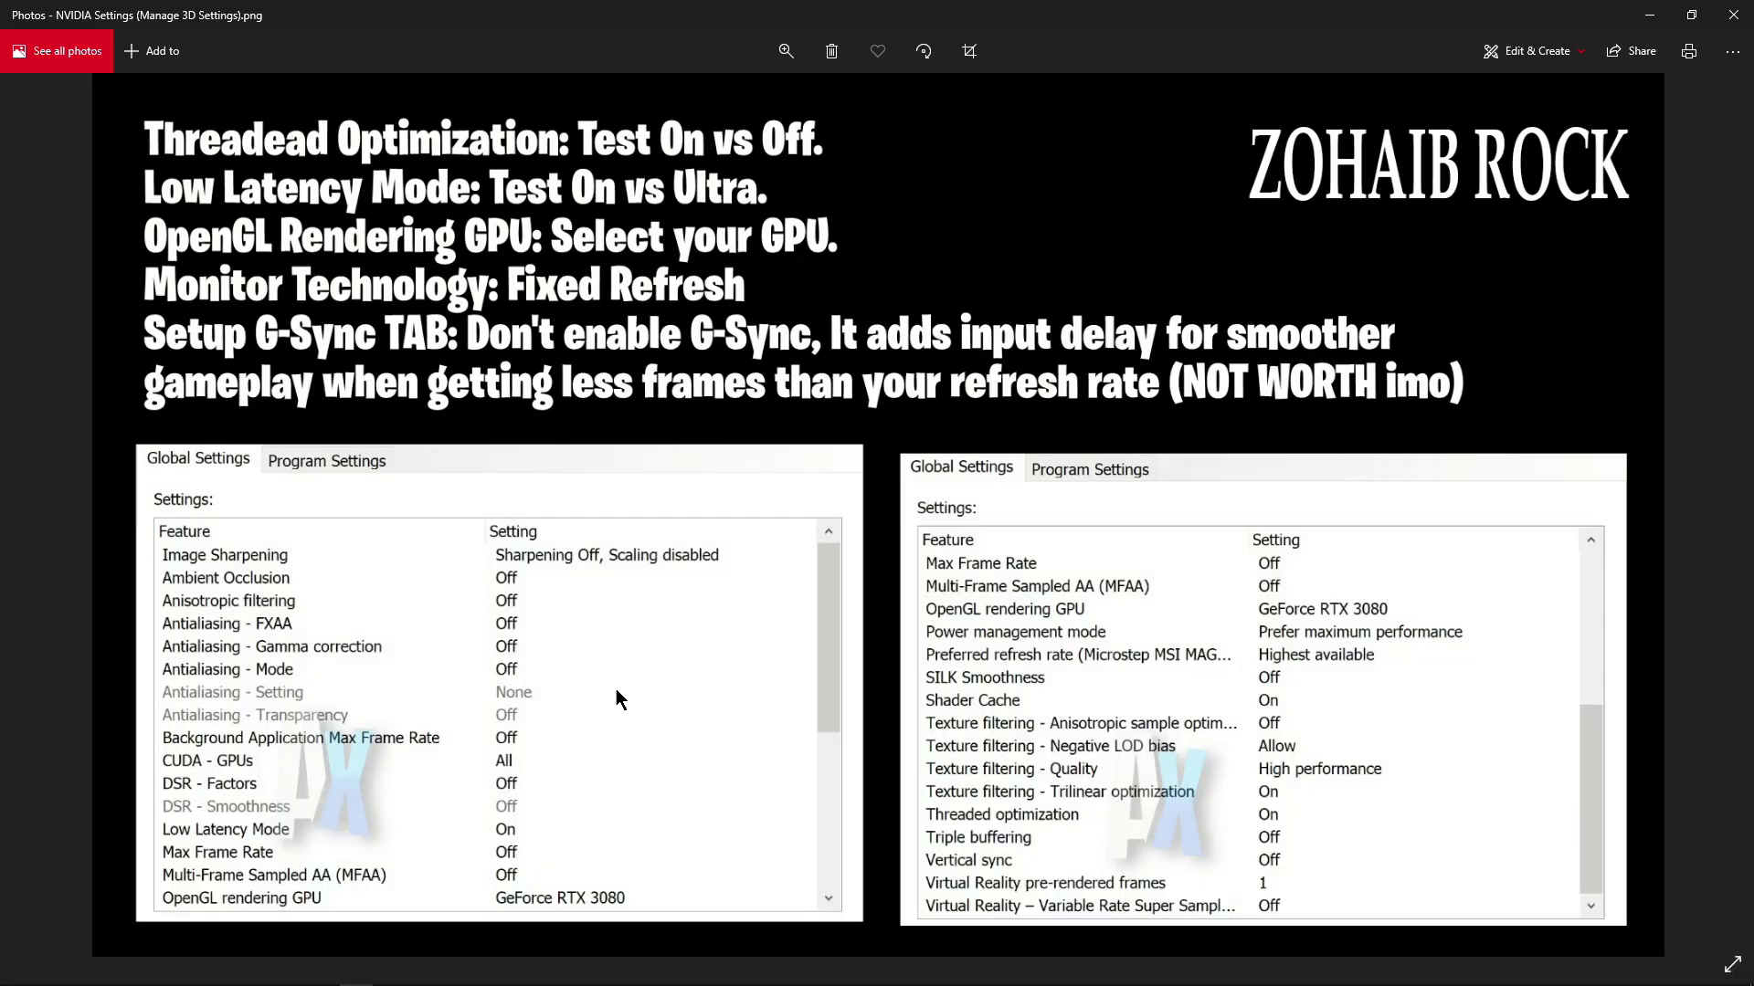
pyautogui.click(1733, 14)
pyautogui.press('BackSpace')
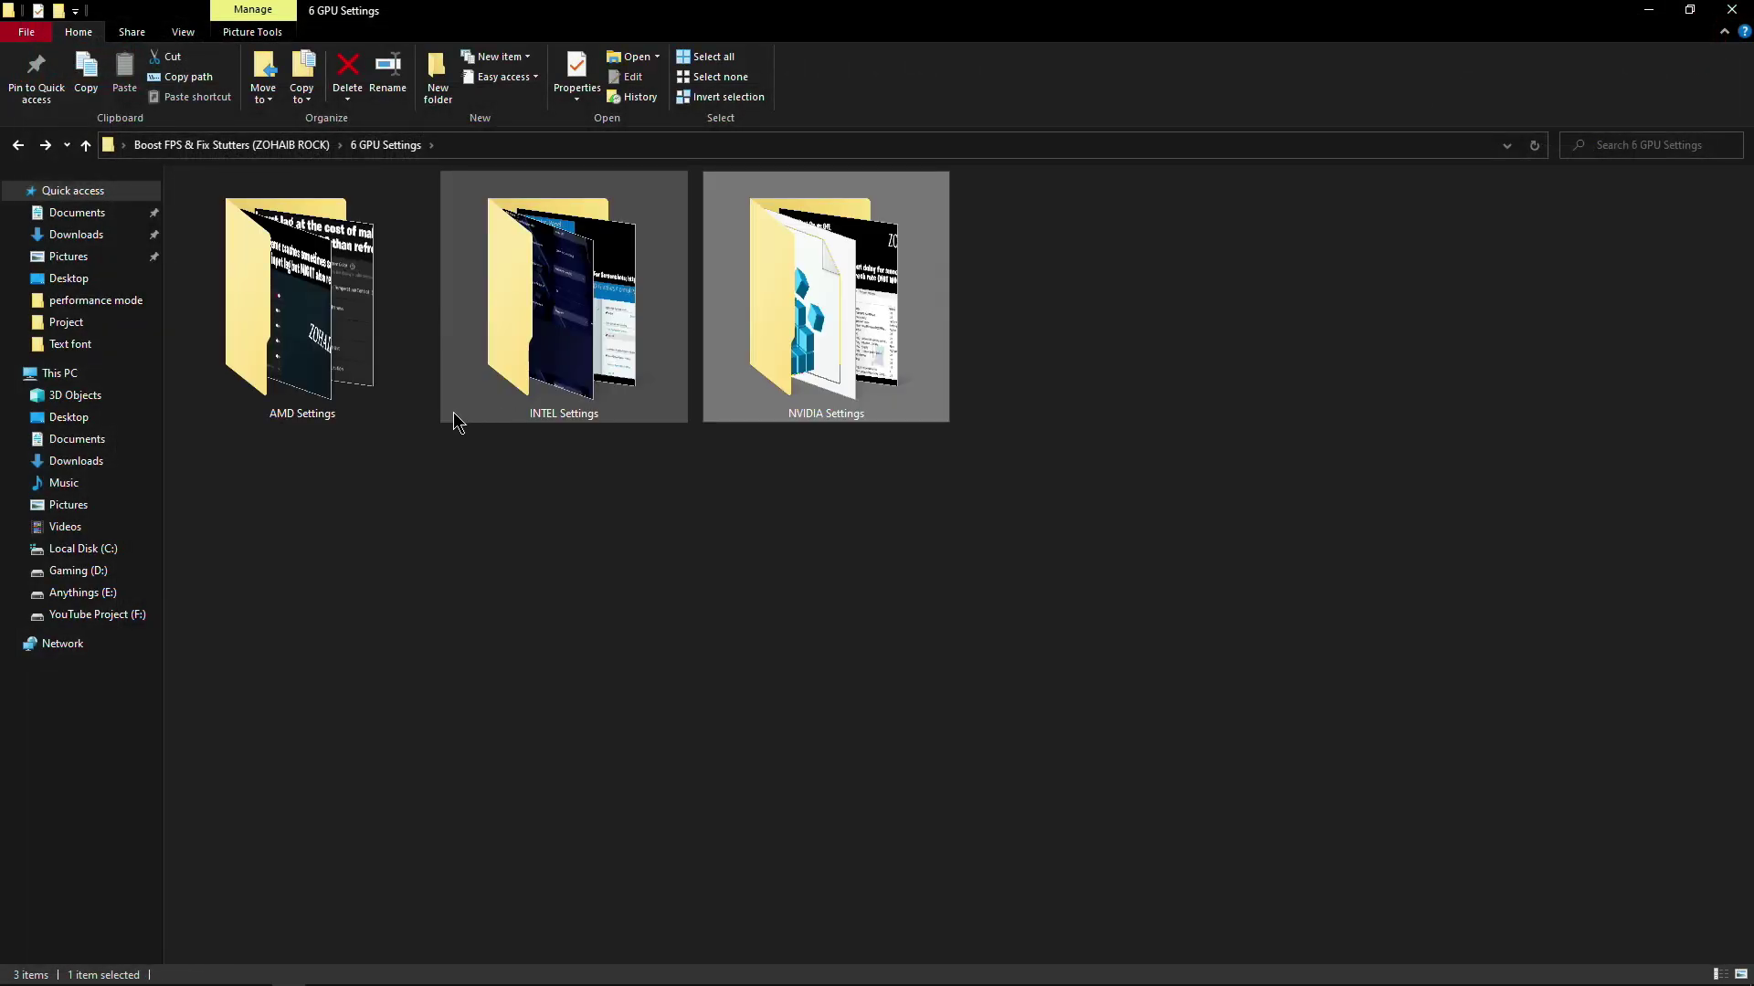
# Step: Open the pack's 7 Cleanup folder and run 1 Delete Temporary Files and 3 Delete Windows Update Cache
pyautogui.press('BackSpace')
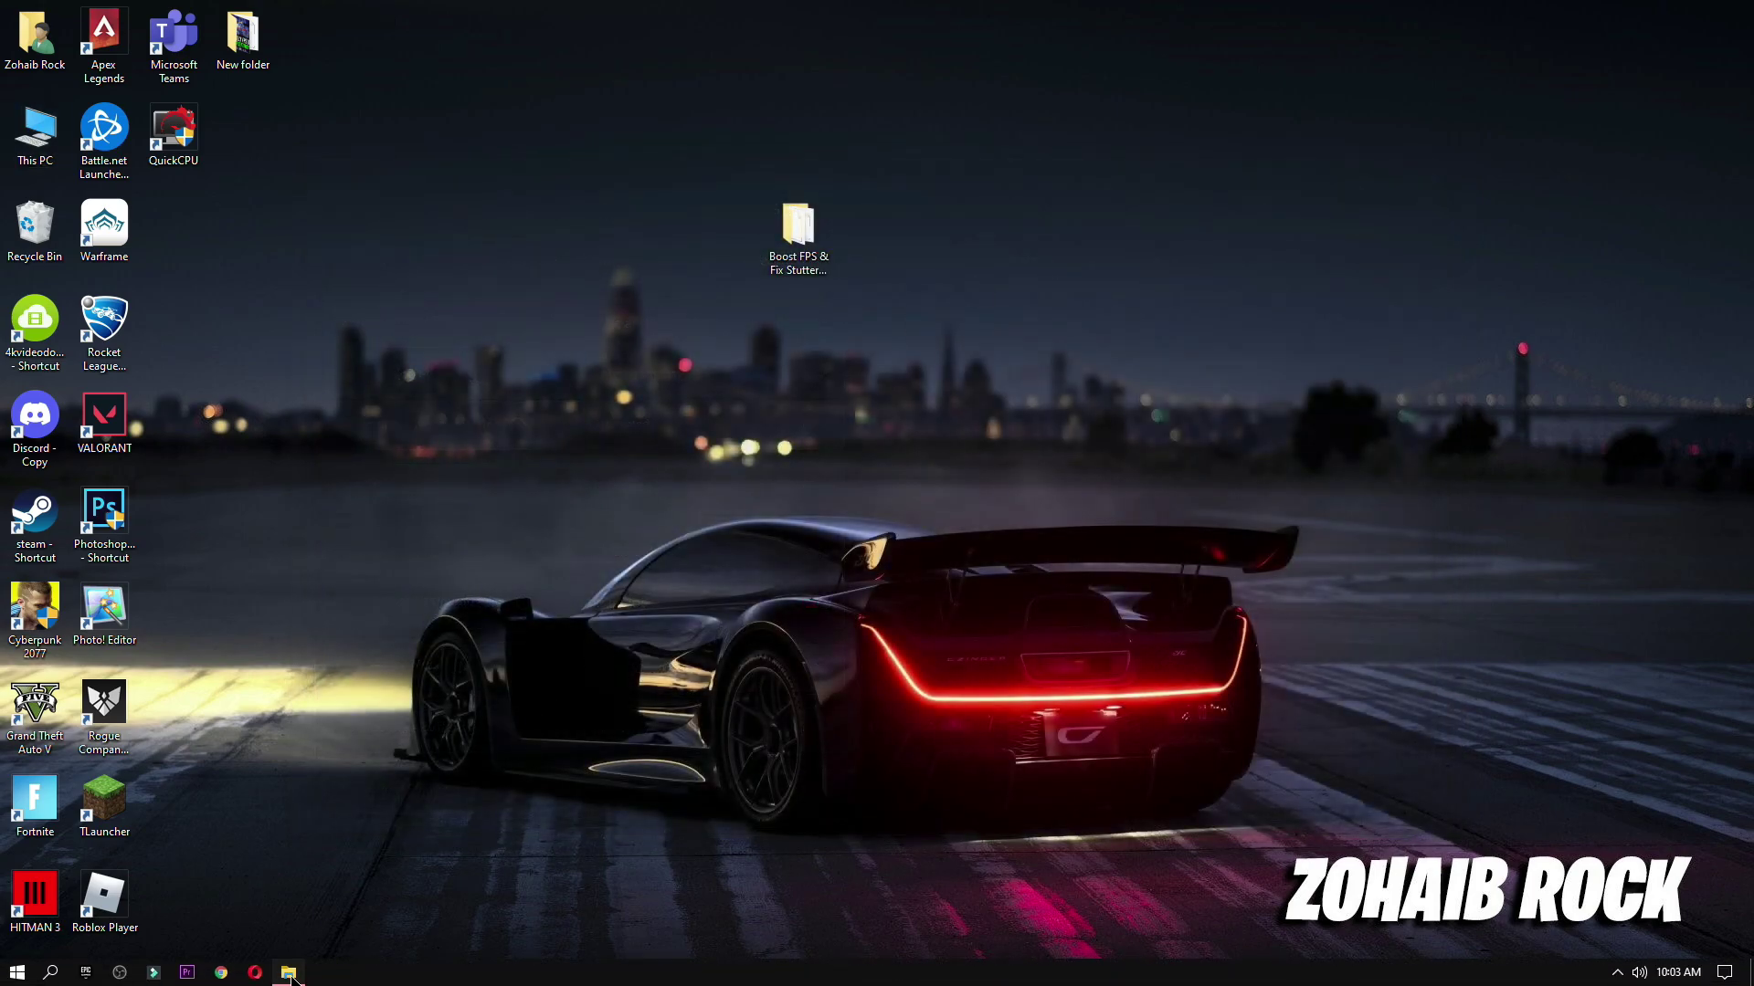
pyautogui.click(289, 974)
pyautogui.doubleClick(270, 317)
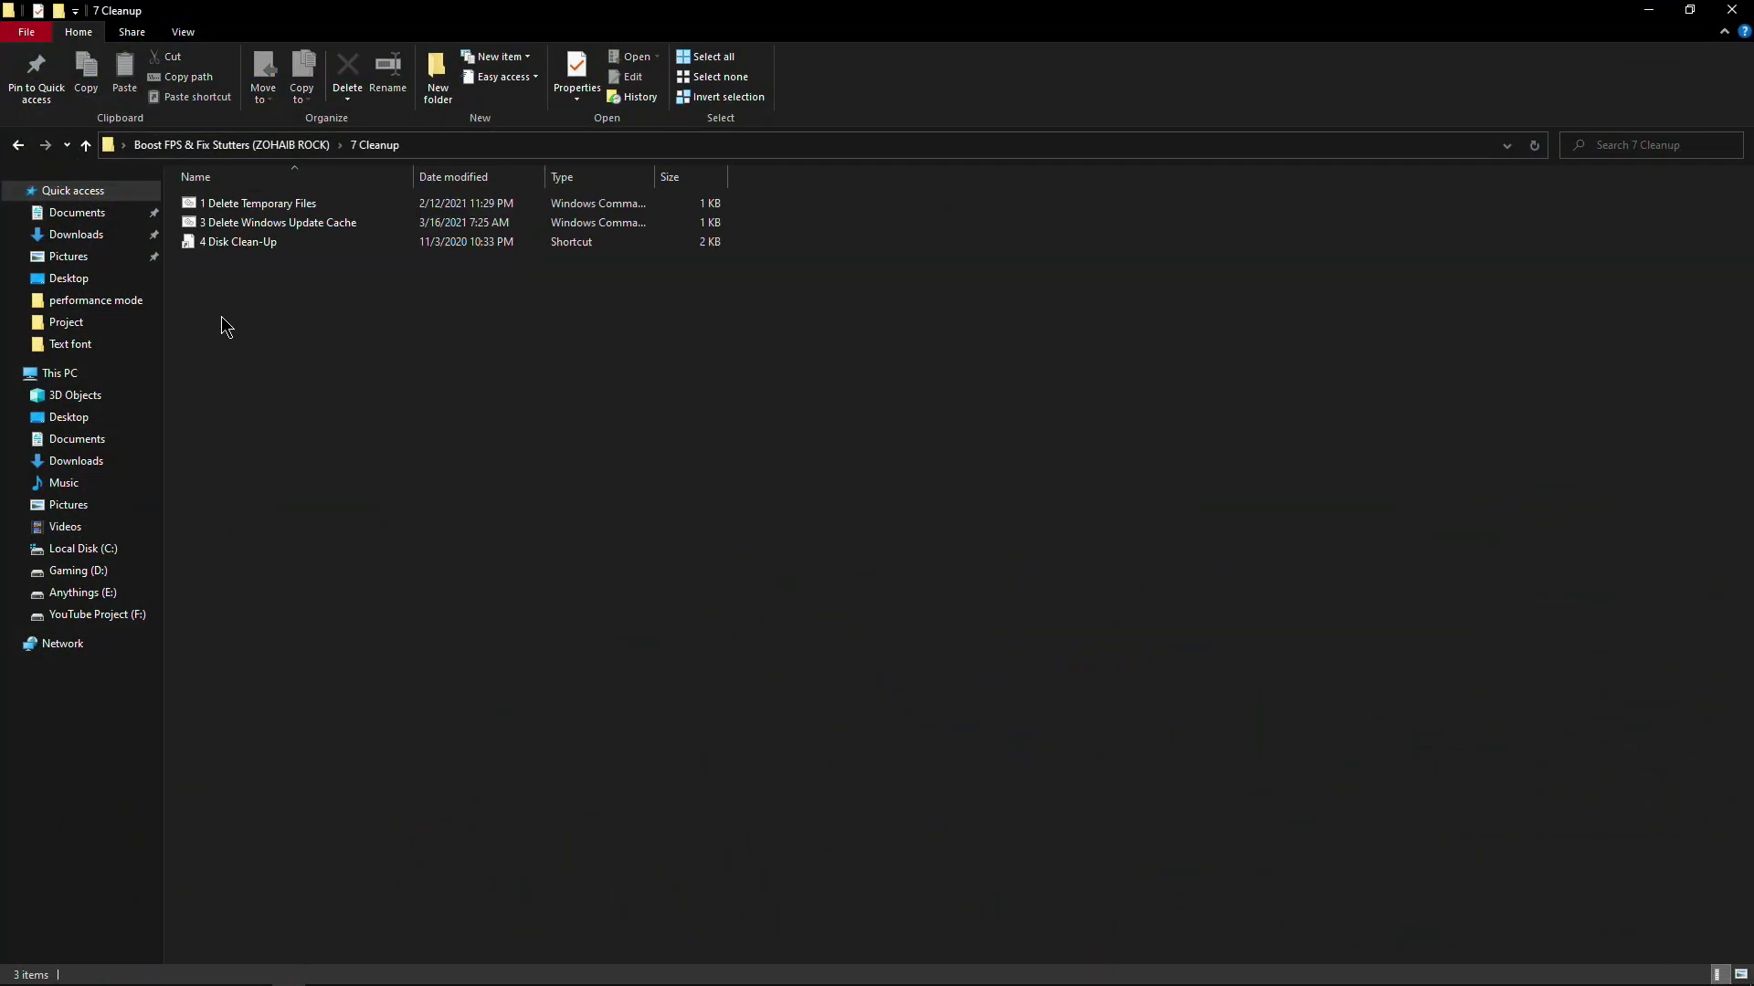
pyautogui.doubleClick(253, 202)
pyautogui.press('Return')
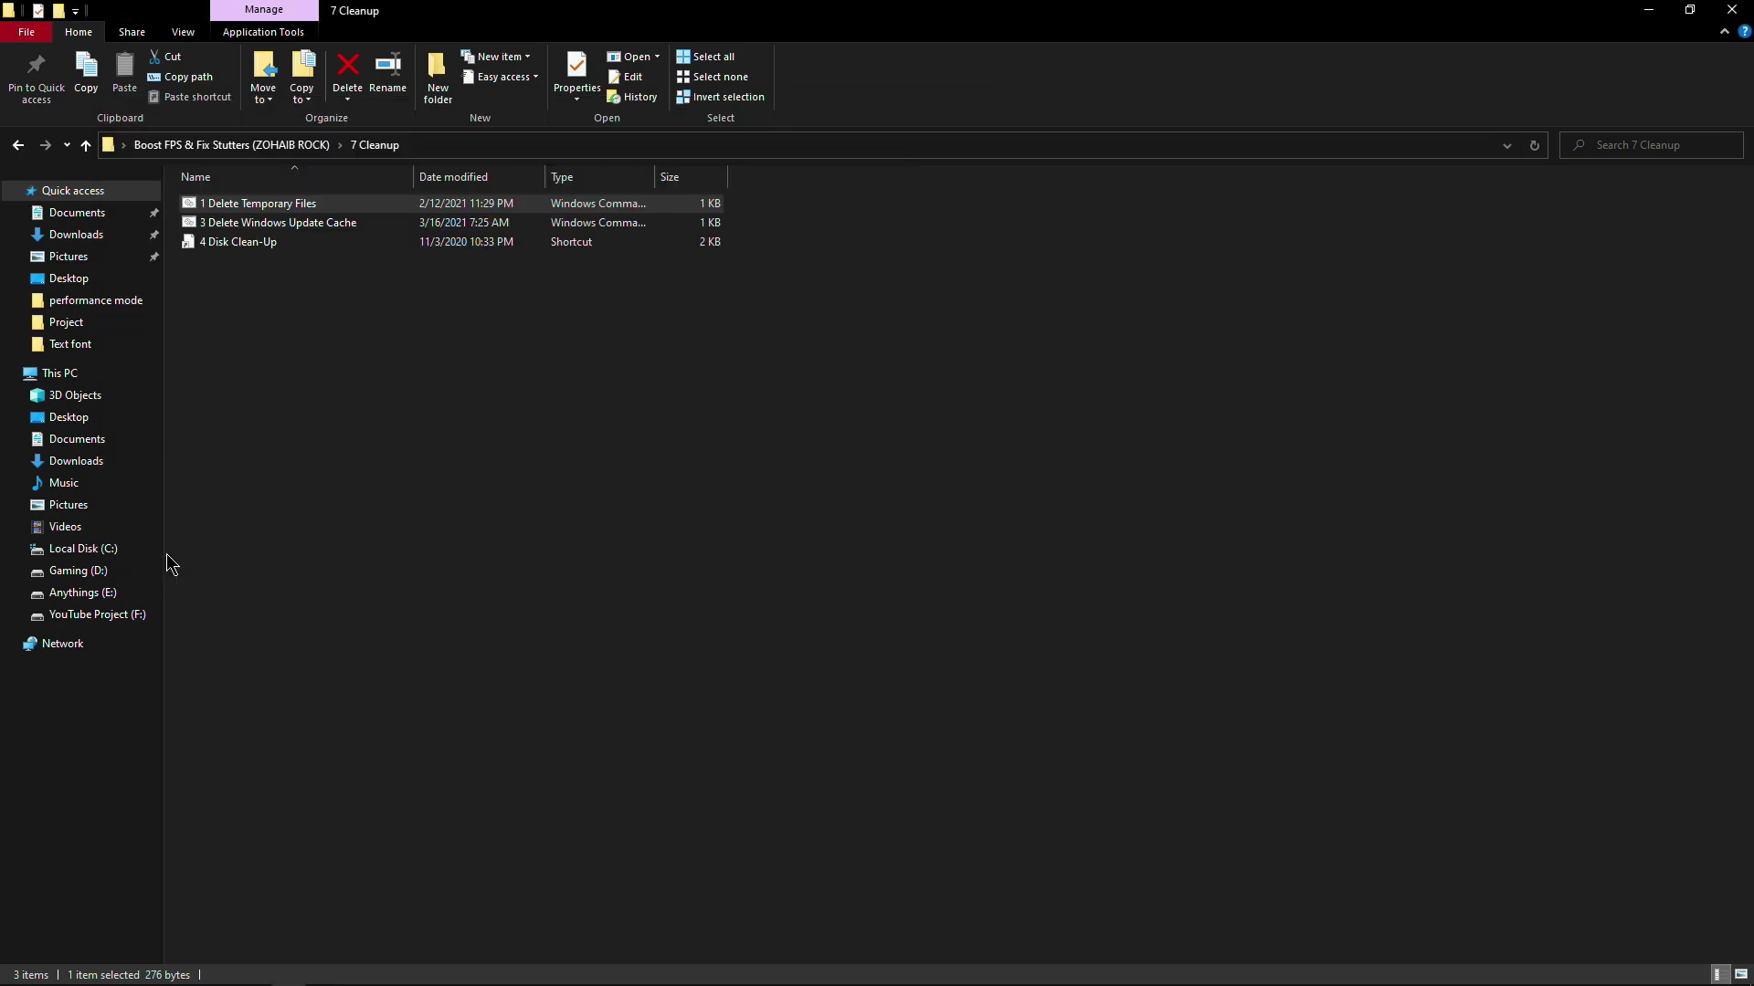
pyautogui.doubleClick(247, 222)
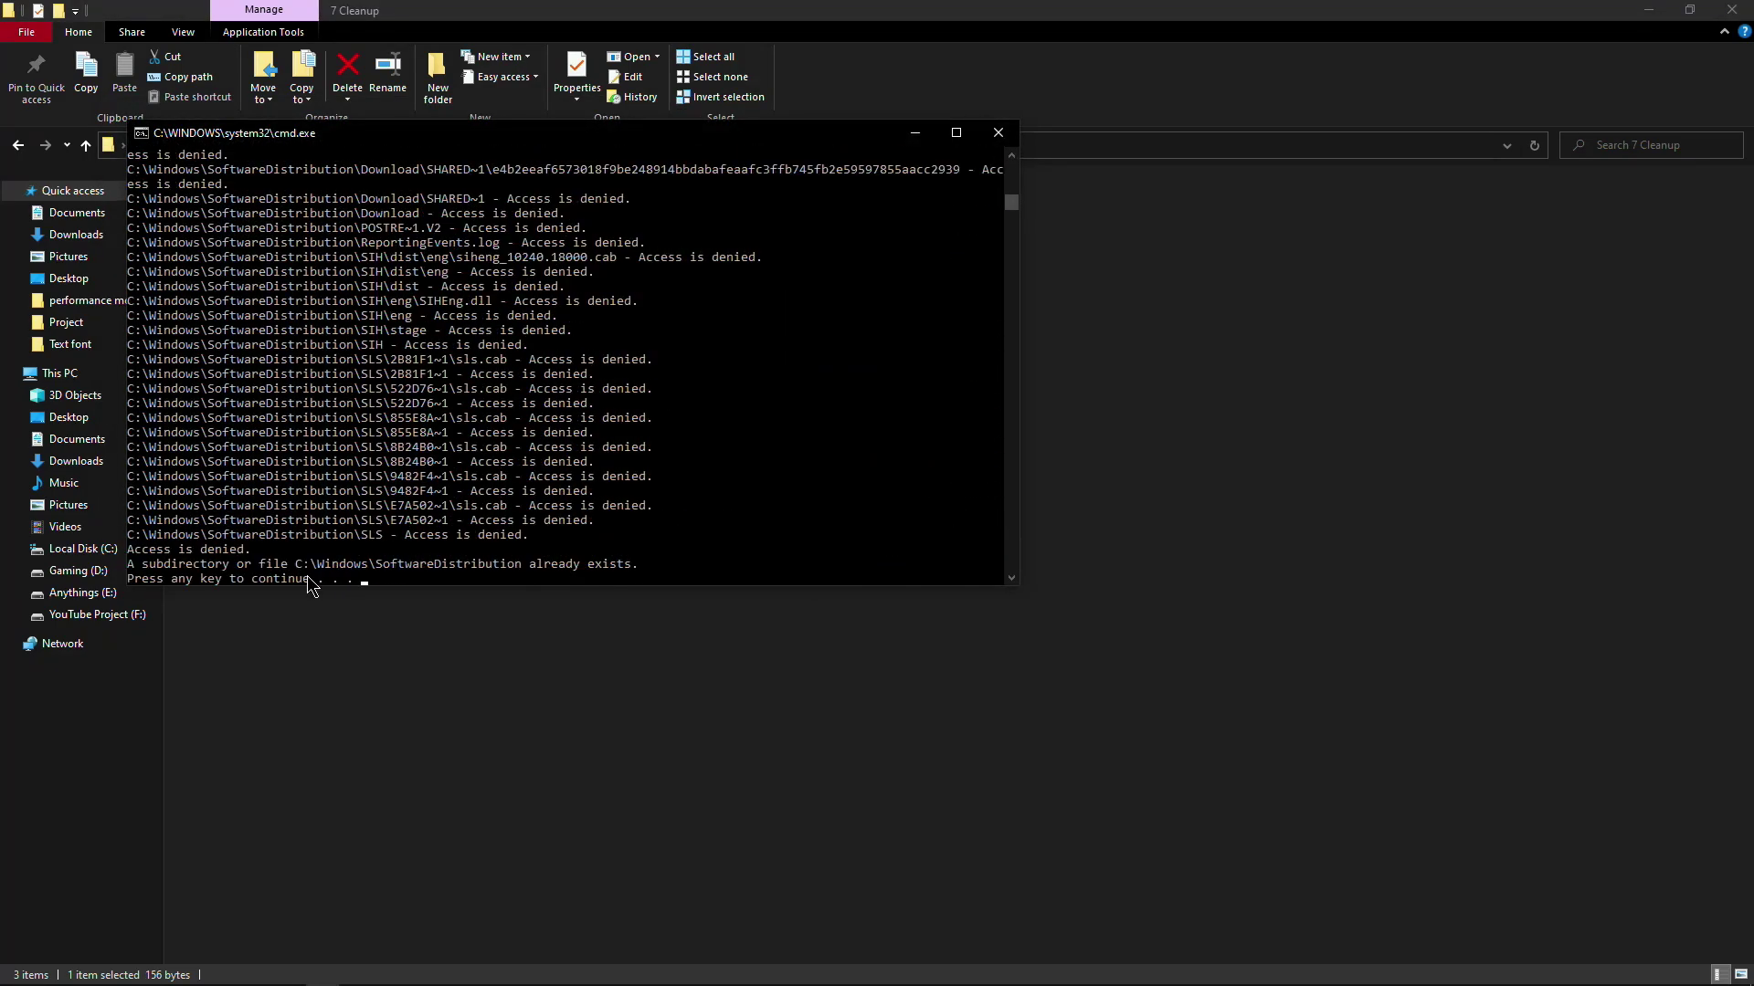
pyautogui.press('Return')
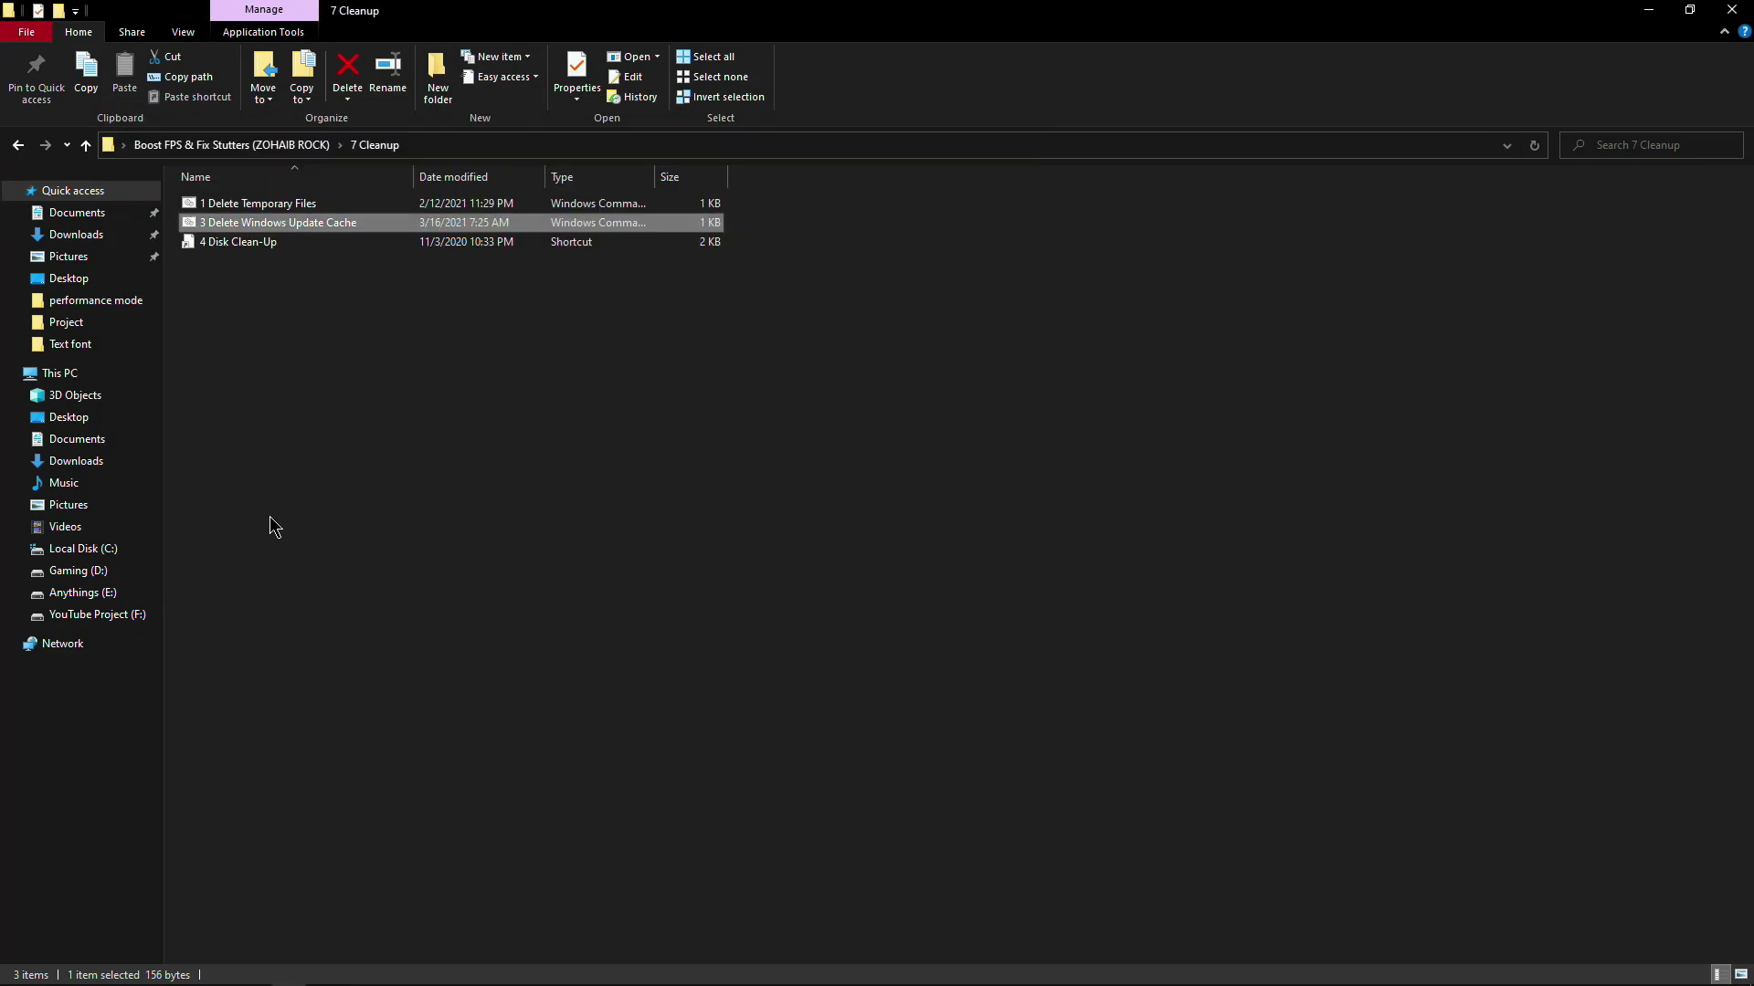
# Step: Run 4 Disk Clean-Up on drive C: and confirm deleting the unnecessary files
pyautogui.doubleClick(239, 241)
pyautogui.moveTo(824, 432); pyautogui.dragTo(960, 275)
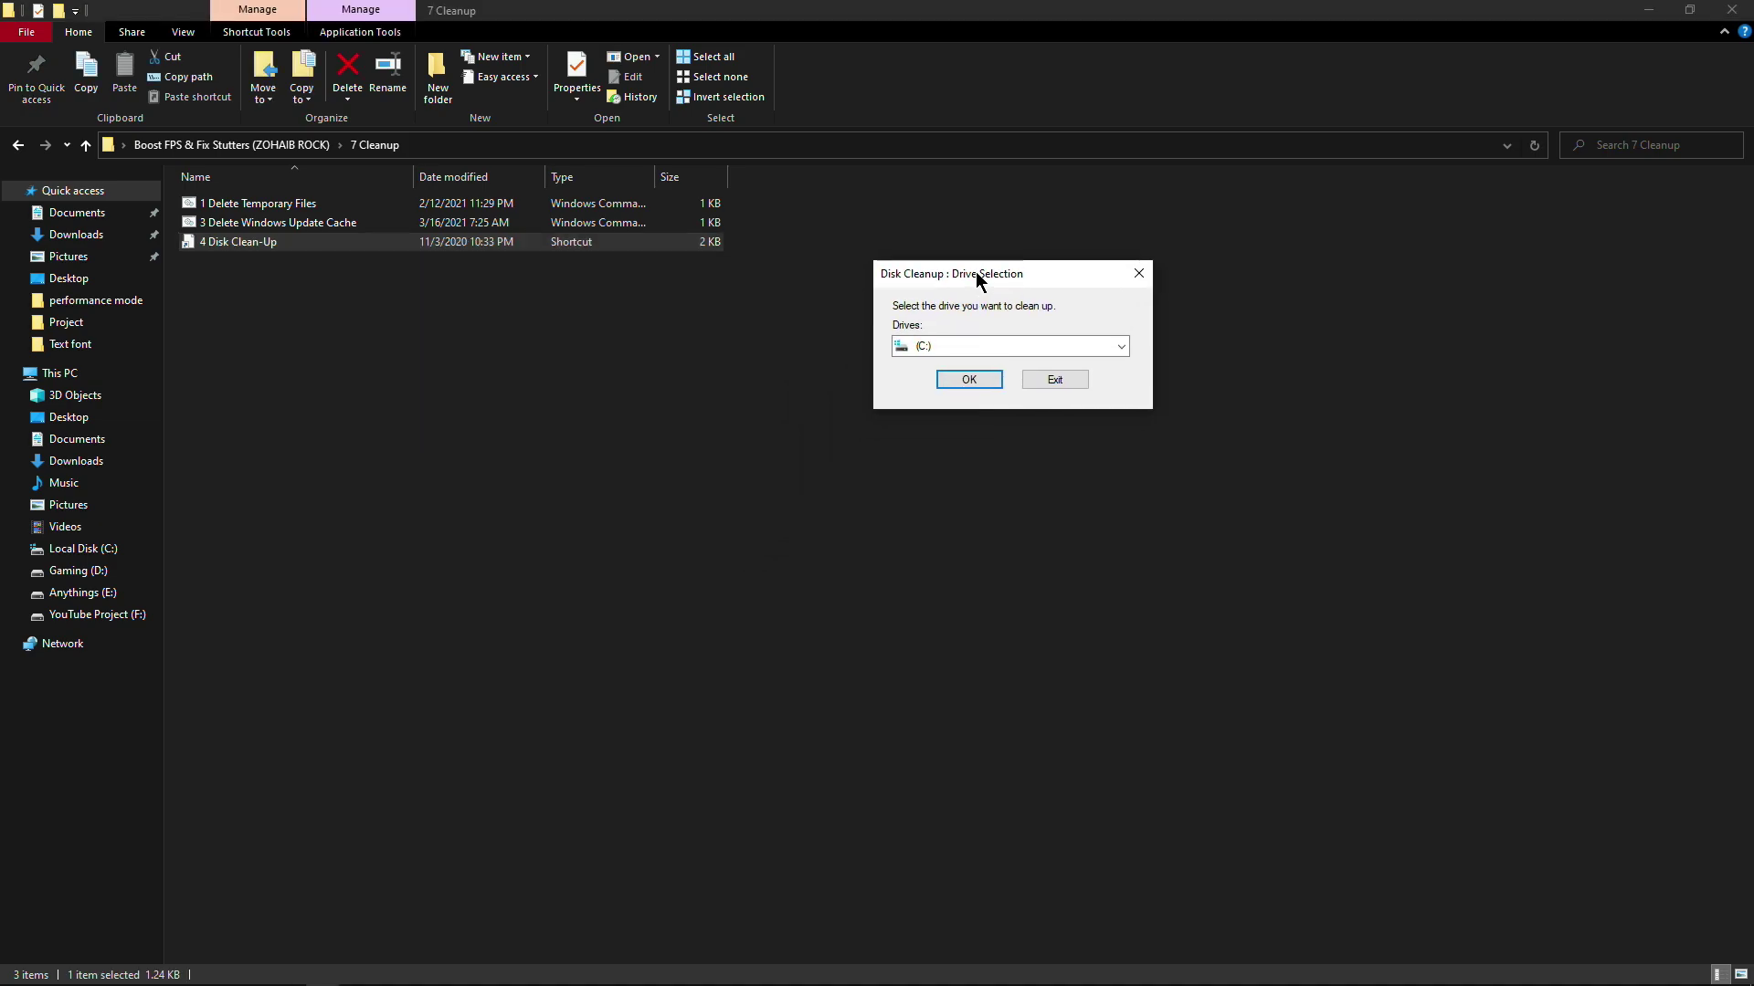
pyautogui.click(971, 347)
pyautogui.click(919, 365)
pyautogui.click(961, 376)
pyautogui.scroll(-1, 181, 316)
pyautogui.click(374, 538)
pyautogui.click(924, 510)
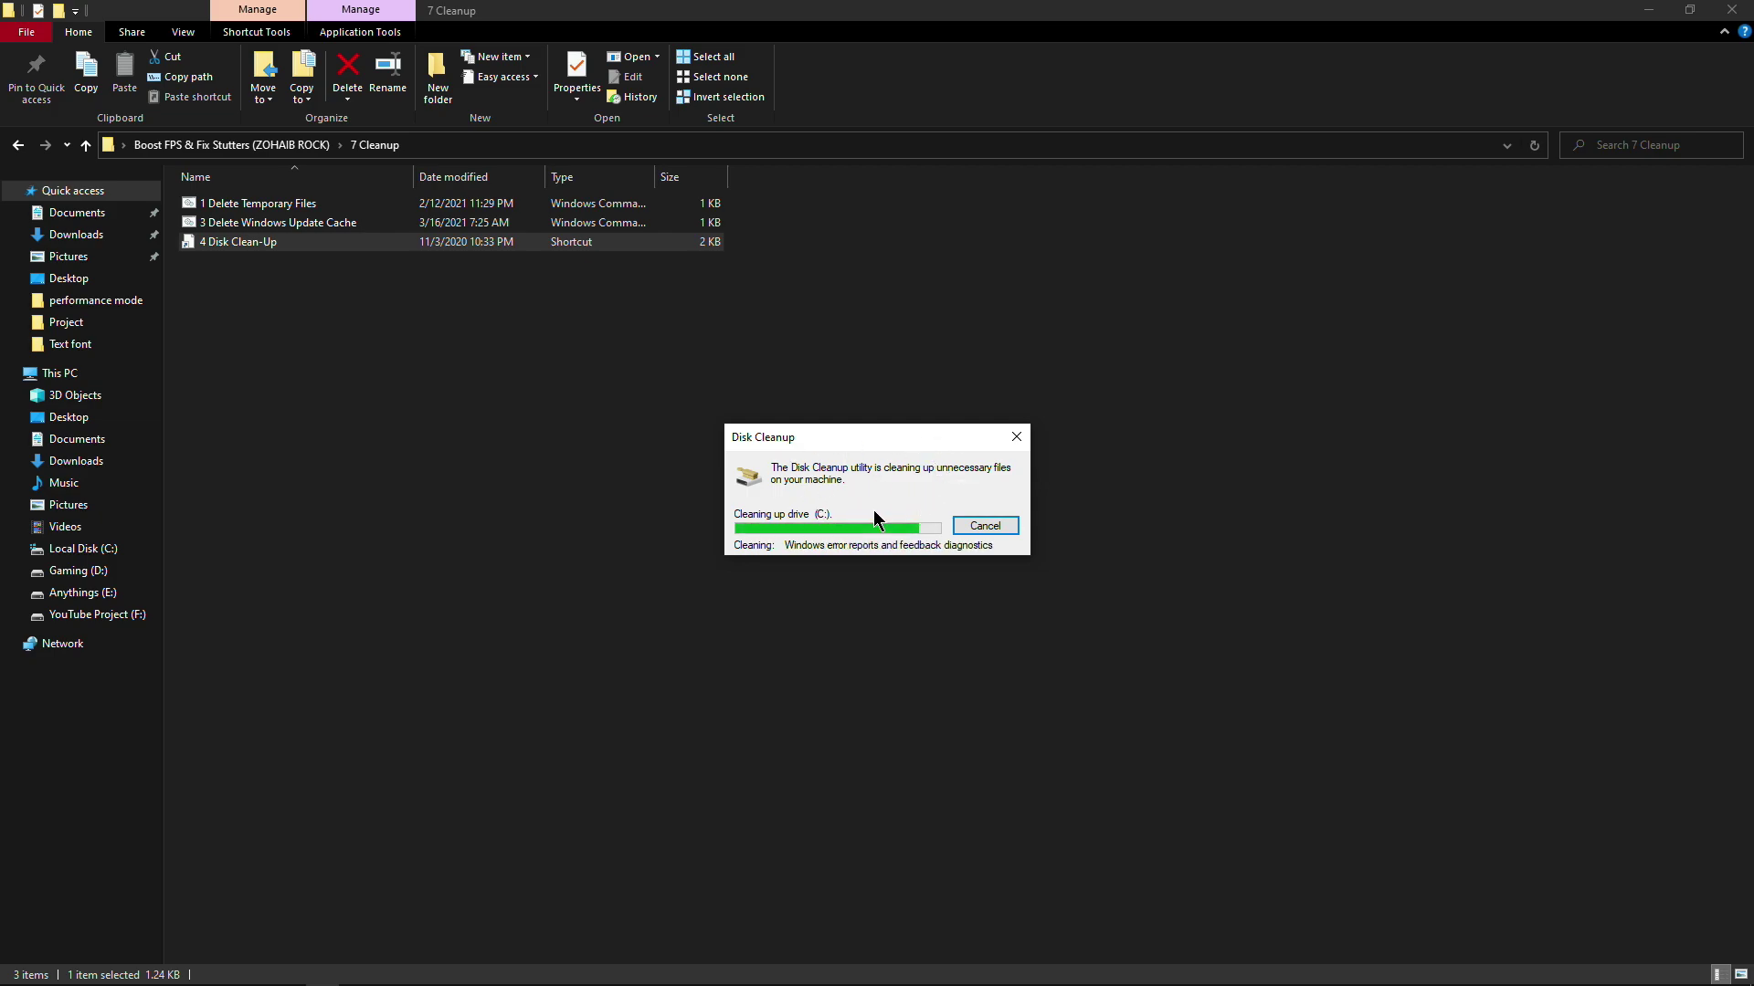
# Step: Run Timer Resolution from the 8 Latency folder, set the resolution to Maximum and leave its window minimized
pyautogui.press('BackSpace')
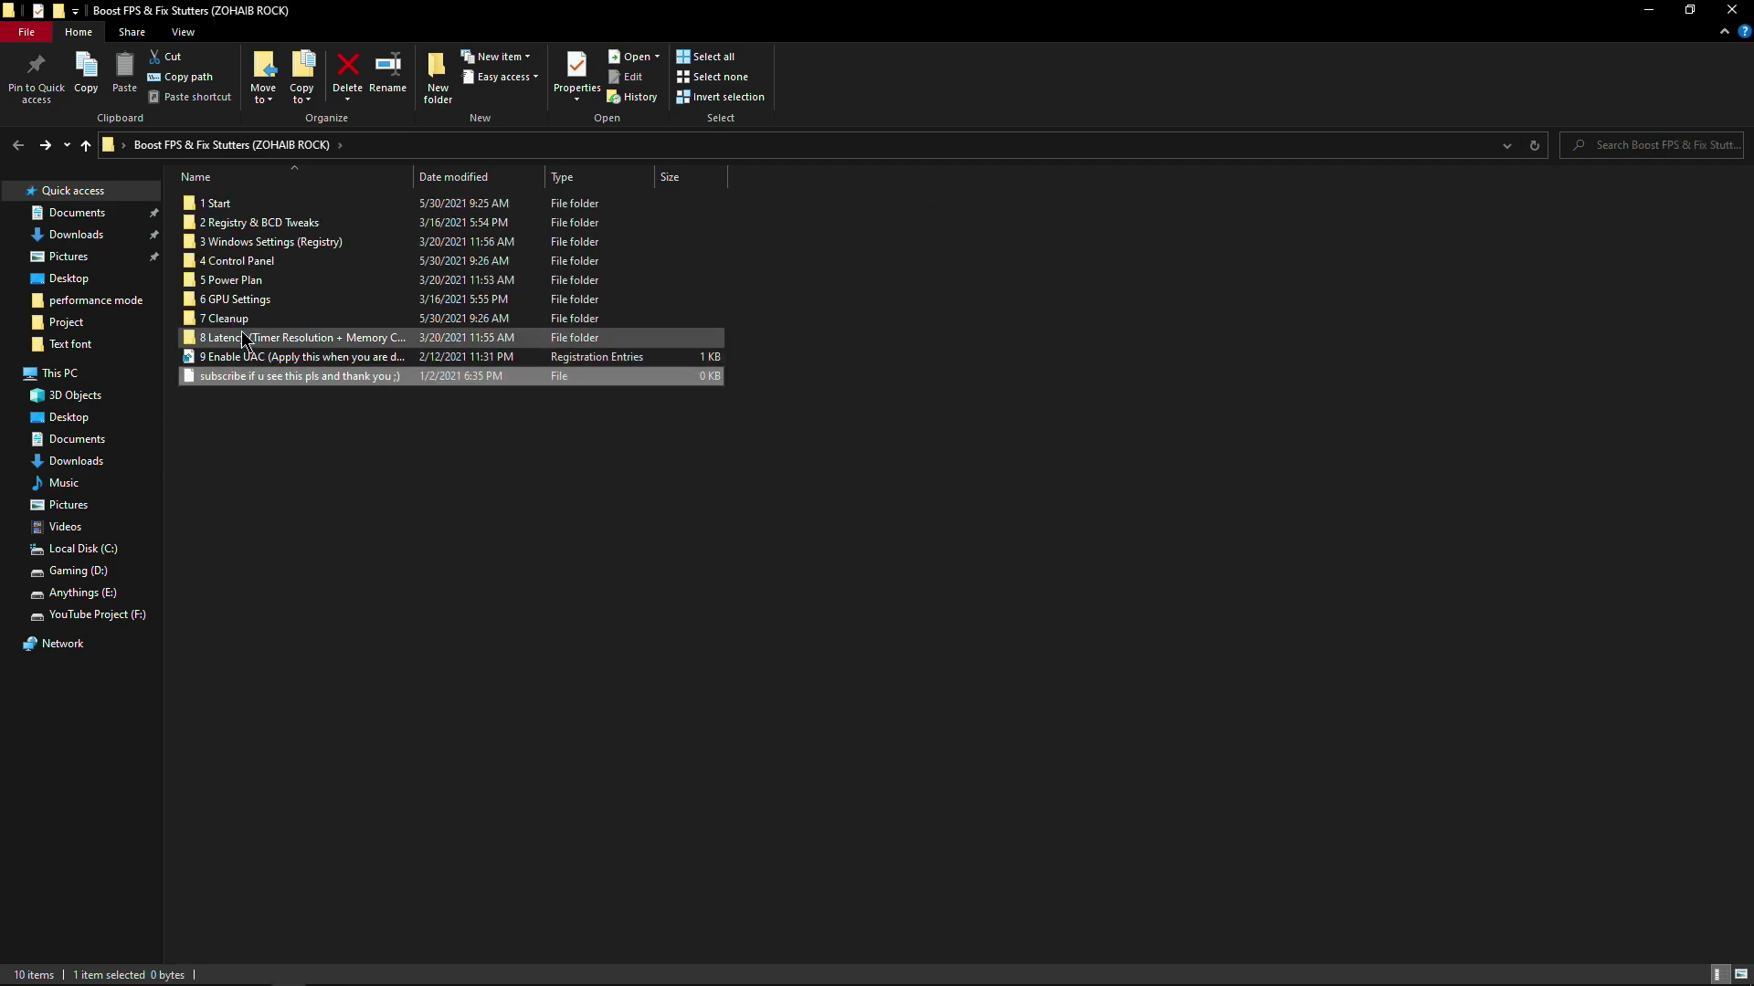
pyautogui.doubleClick(252, 337)
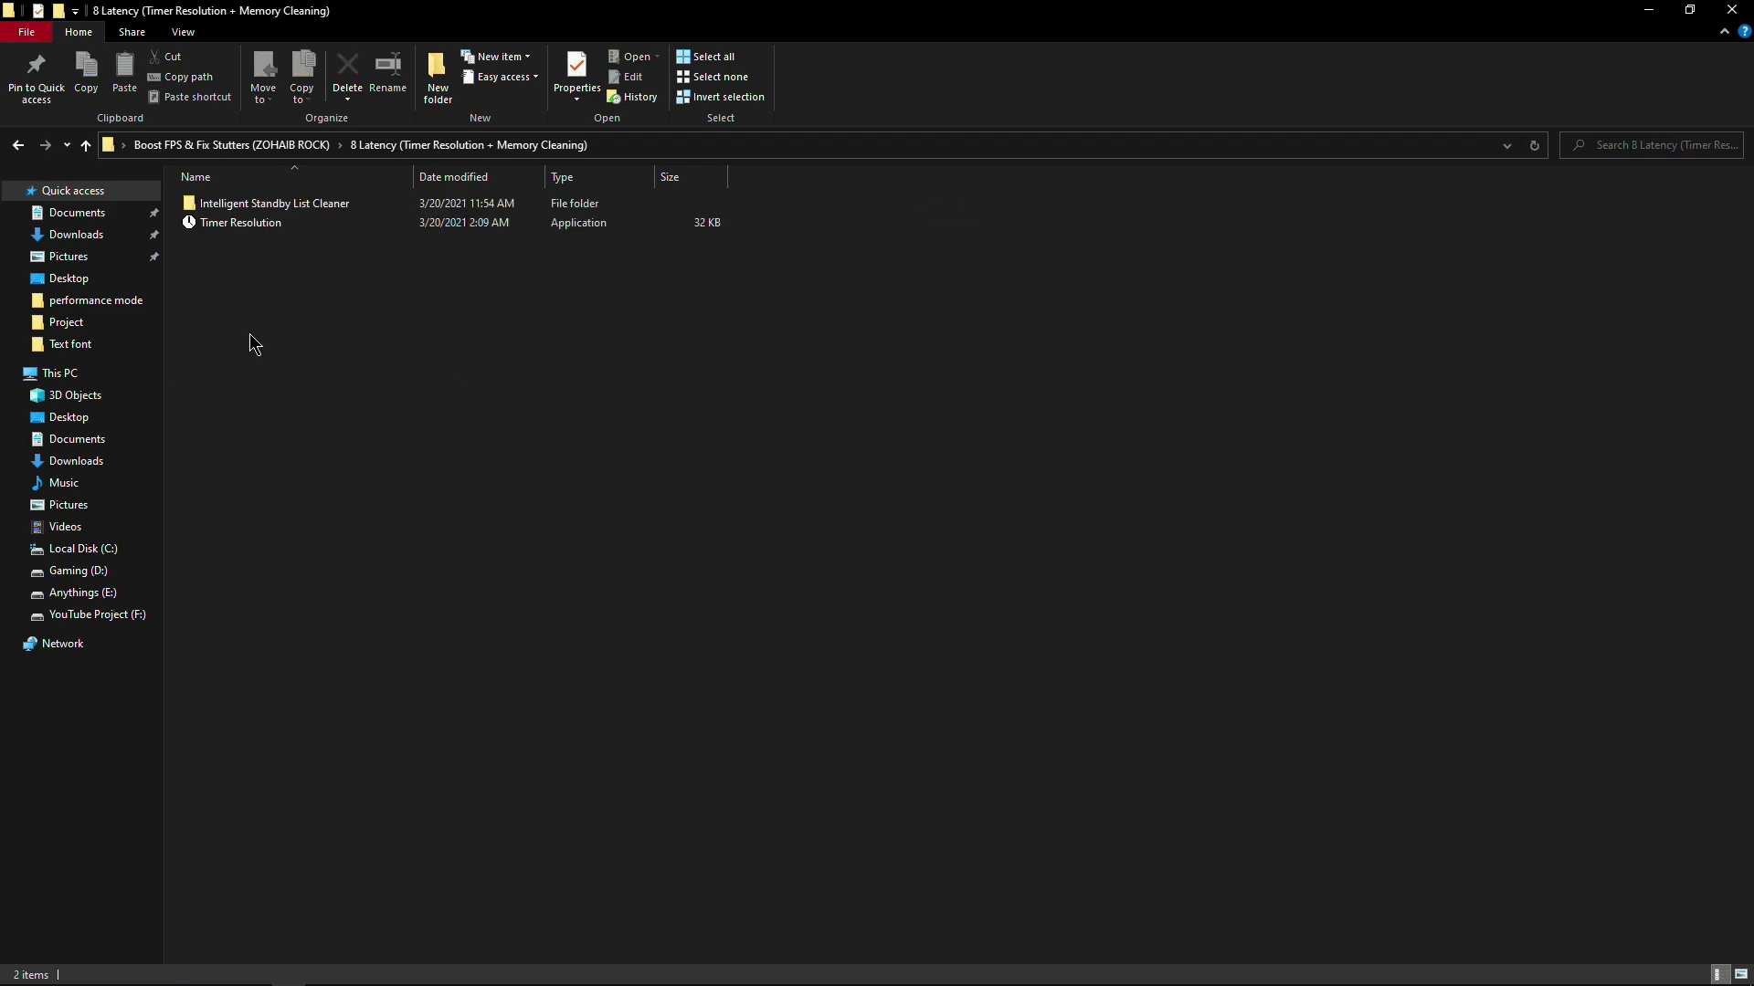
pyautogui.doubleClick(238, 226)
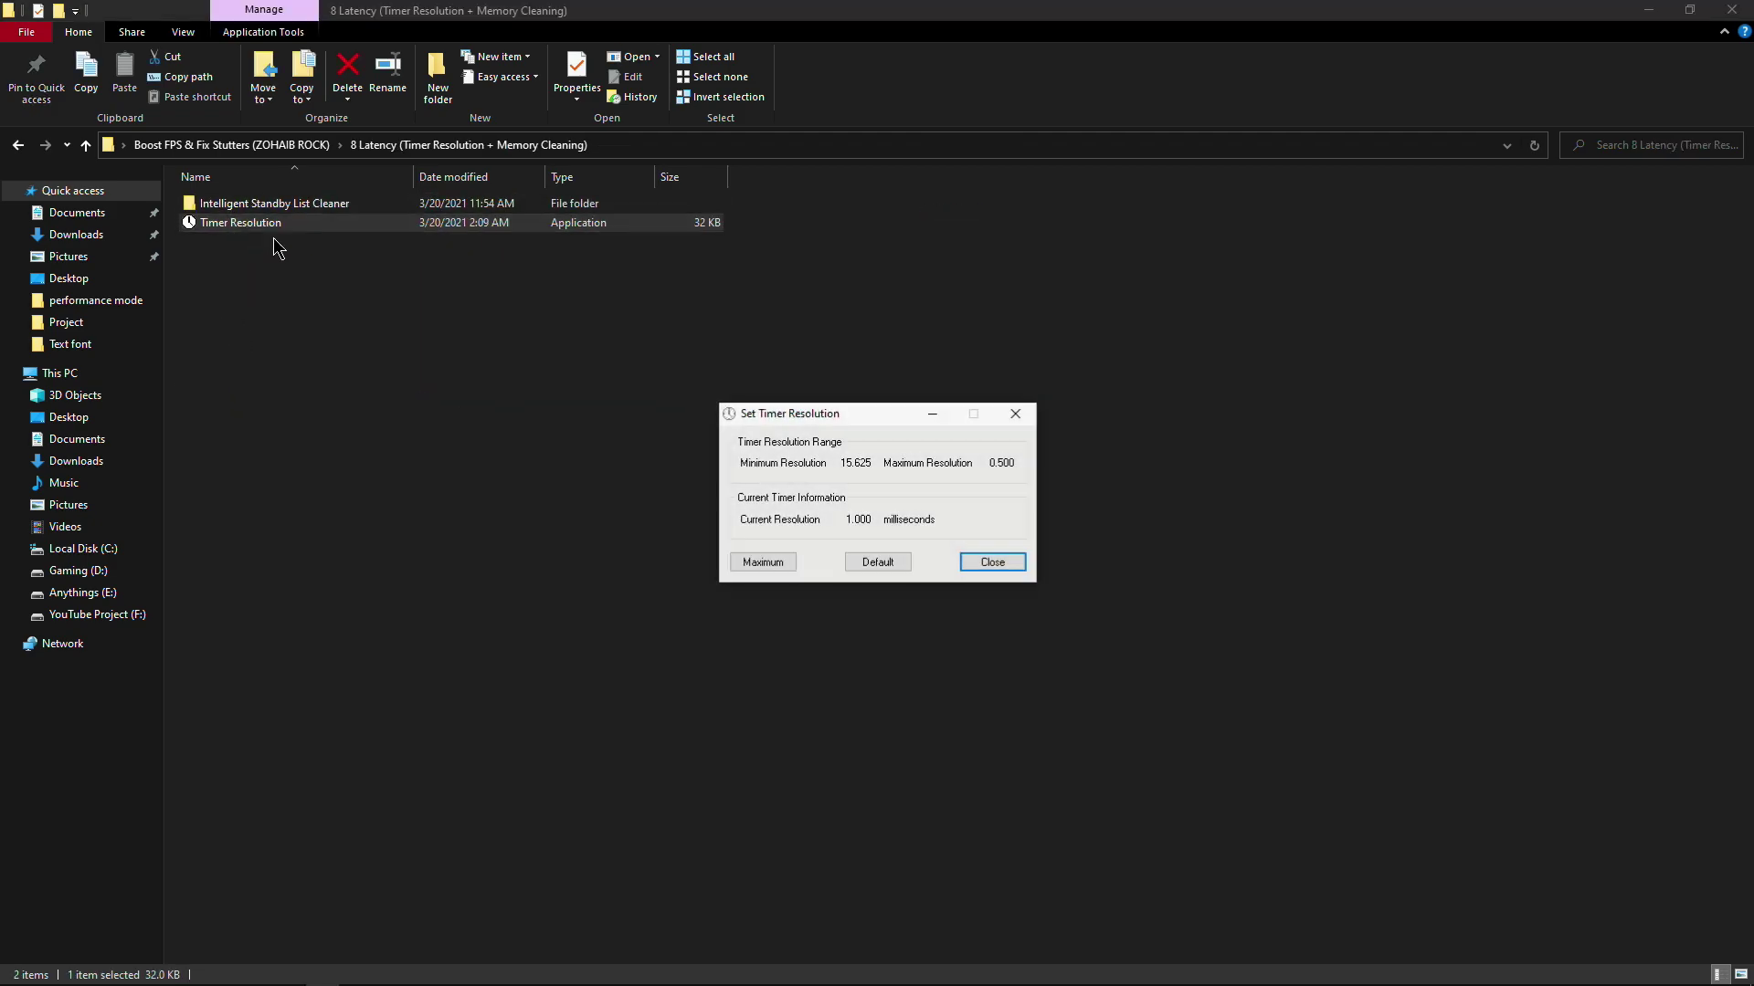
pyautogui.moveTo(873, 411); pyautogui.dragTo(899, 268)
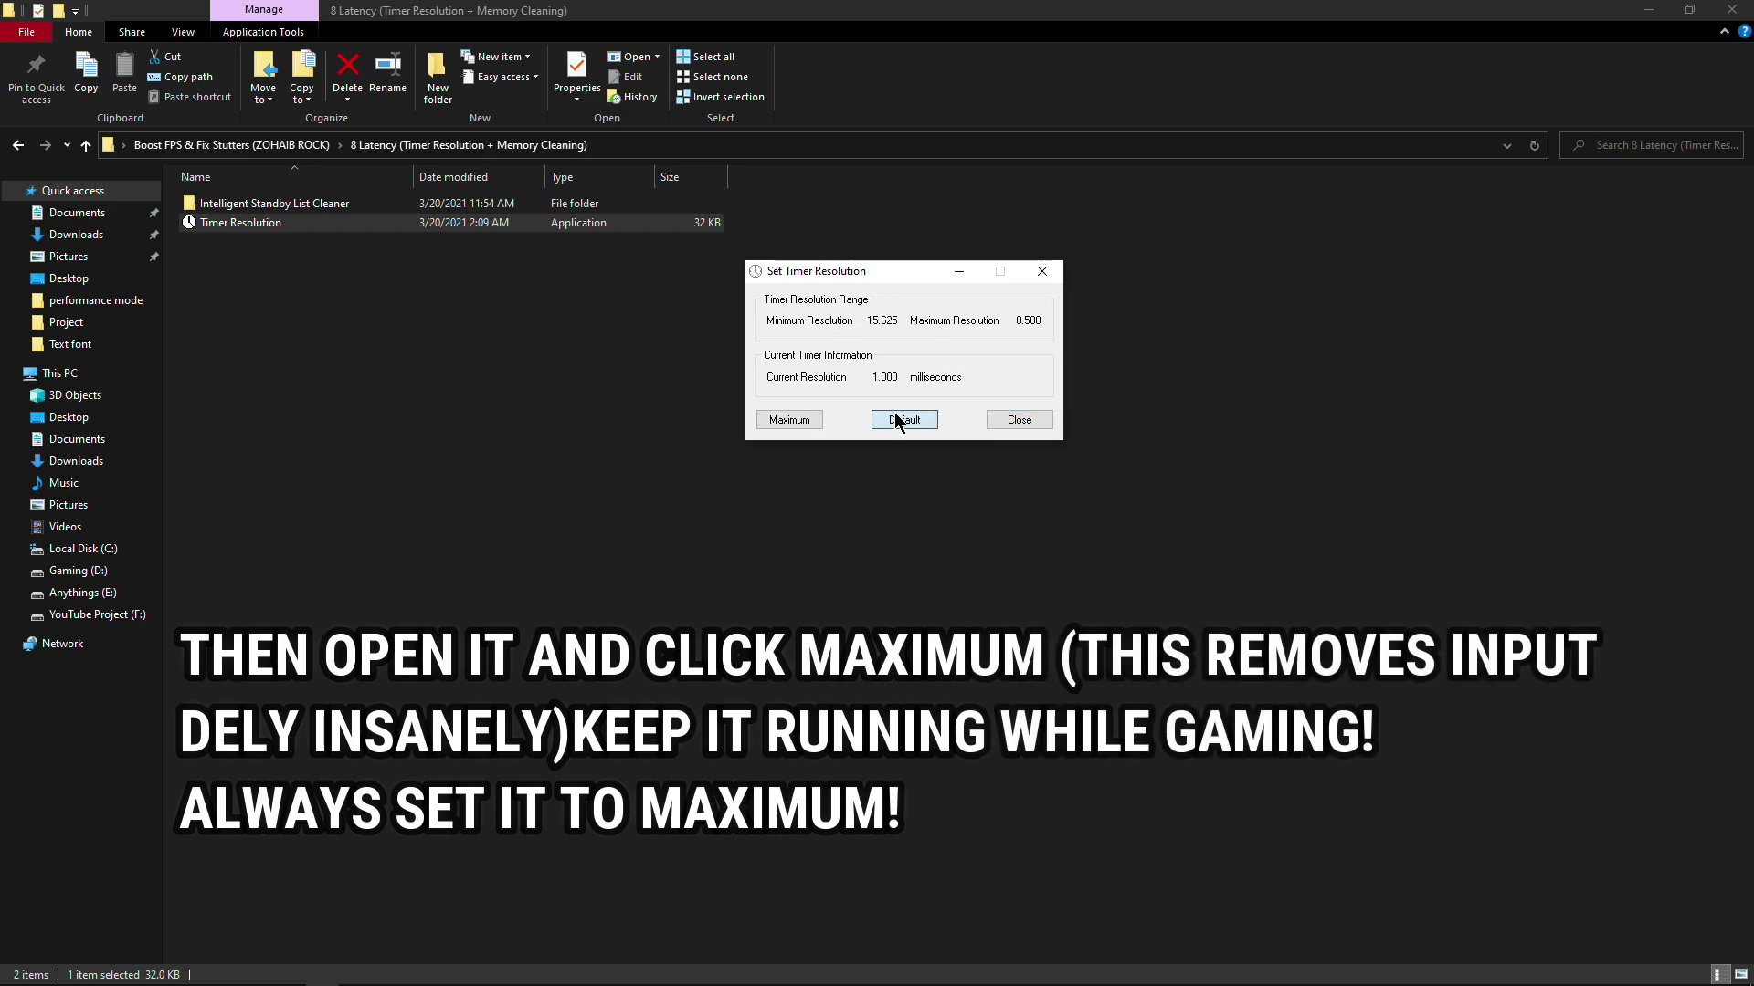
pyautogui.click(782, 419)
pyautogui.click(959, 272)
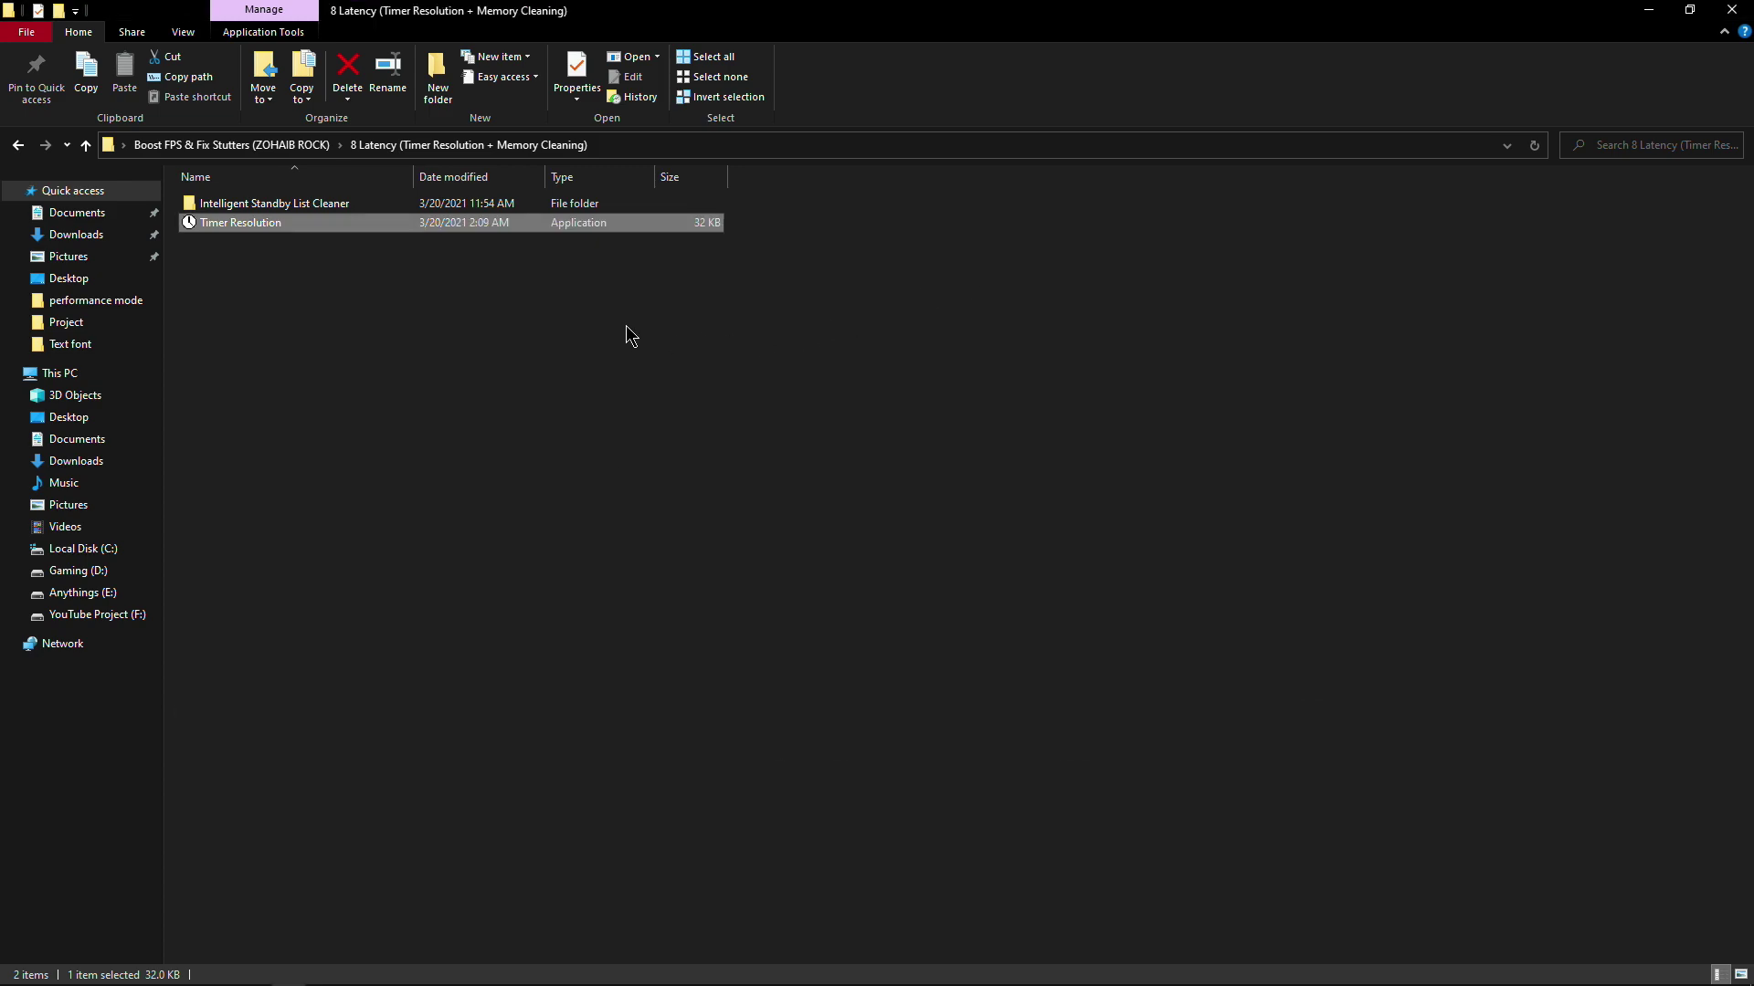
# Step: Launch Intelligent standby list cleaner ISLC from its folder with administrator permission, close the folder window and reposition ISLC on the desktop
pyautogui.doubleClick(301, 208)
pyautogui.doubleClick(304, 222)
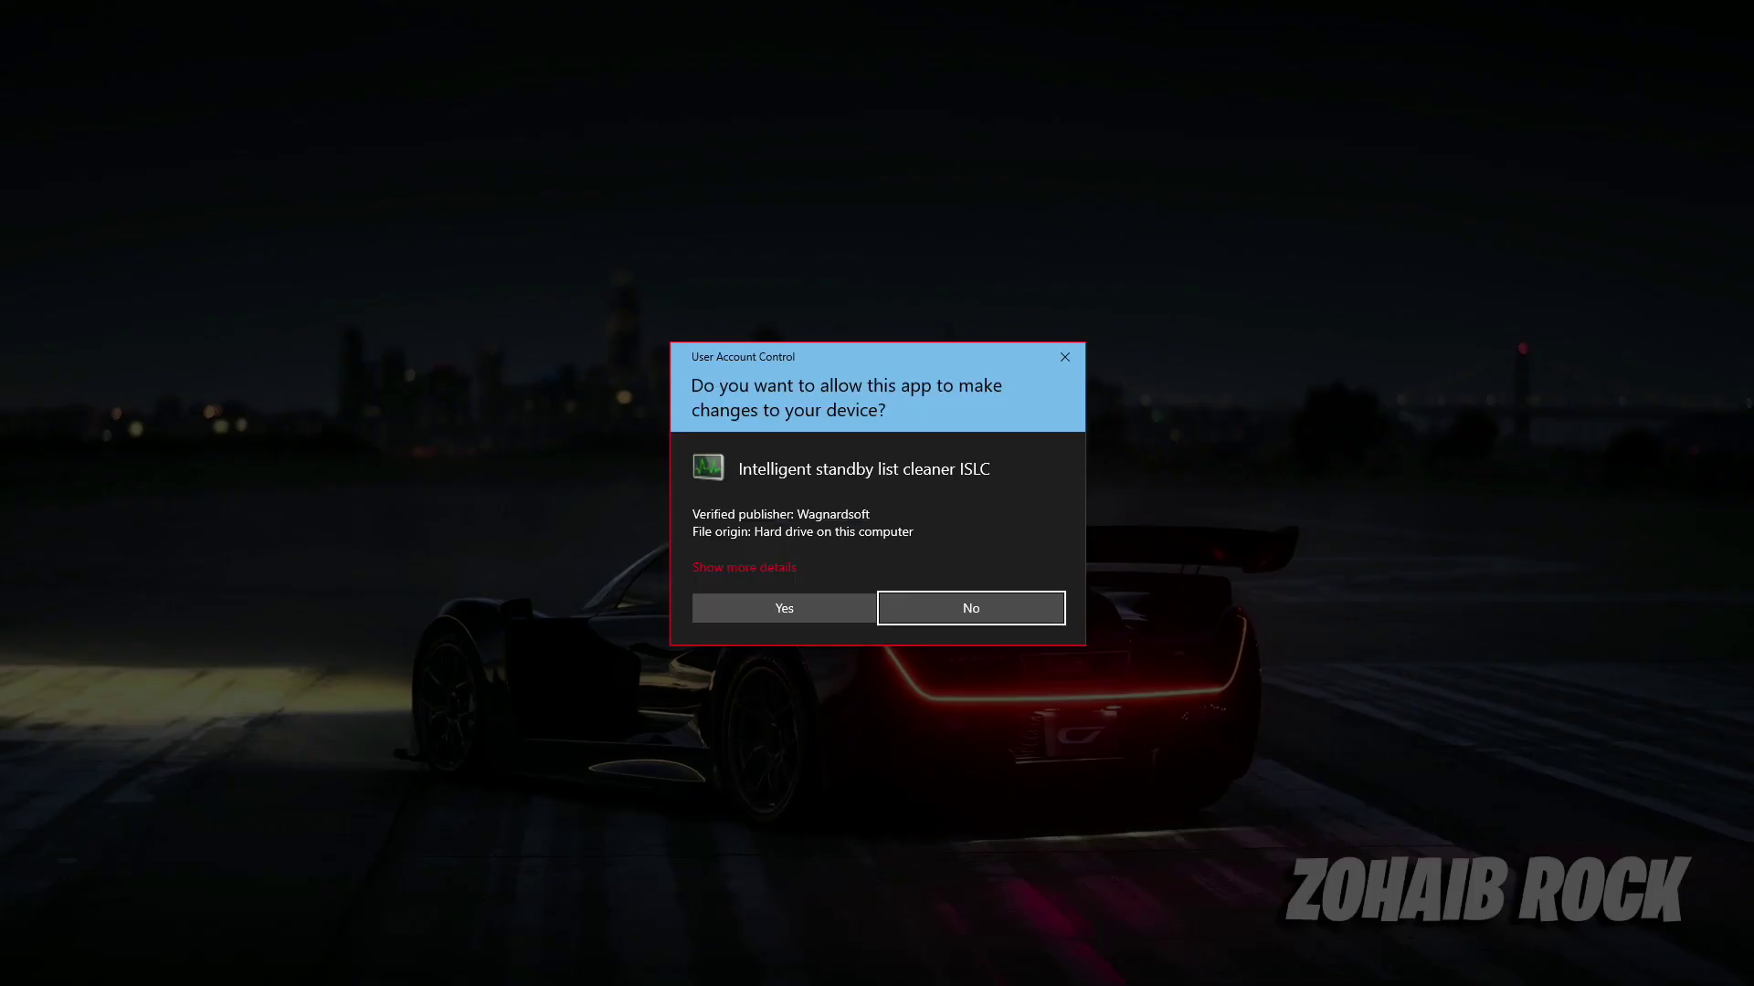
pyautogui.click(792, 608)
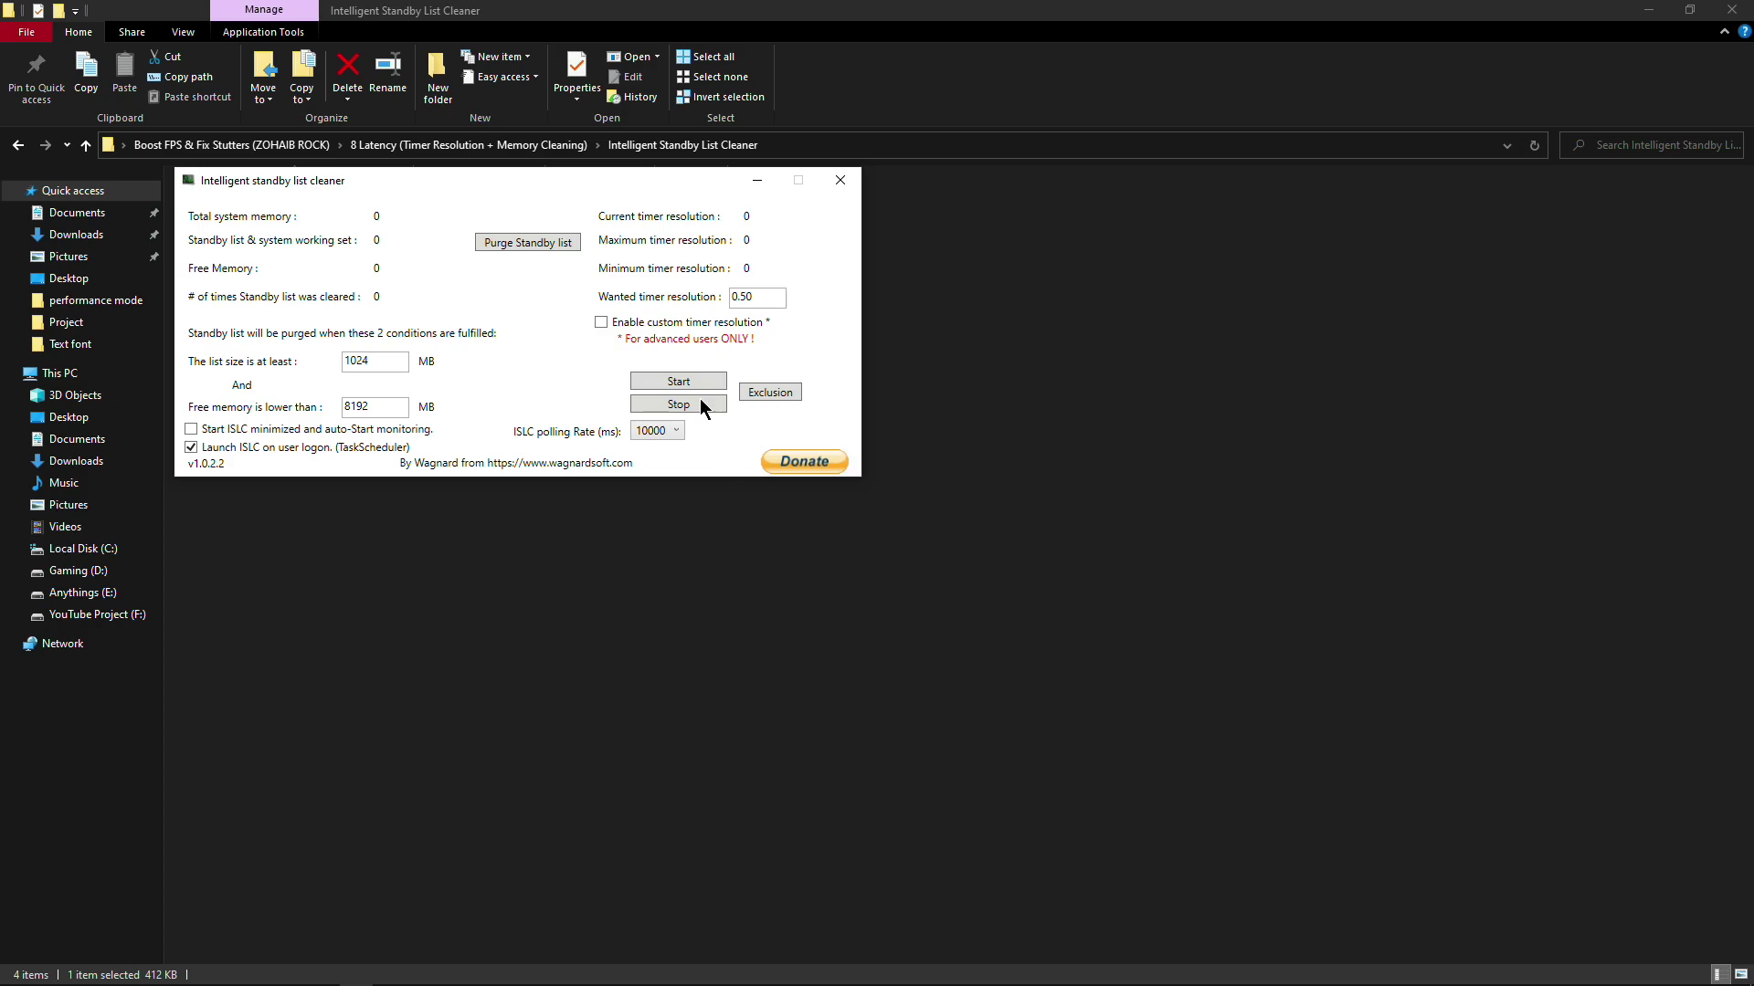
pyautogui.moveTo(587, 174); pyautogui.dragTo(1013, 290)
pyautogui.click(1731, 9)
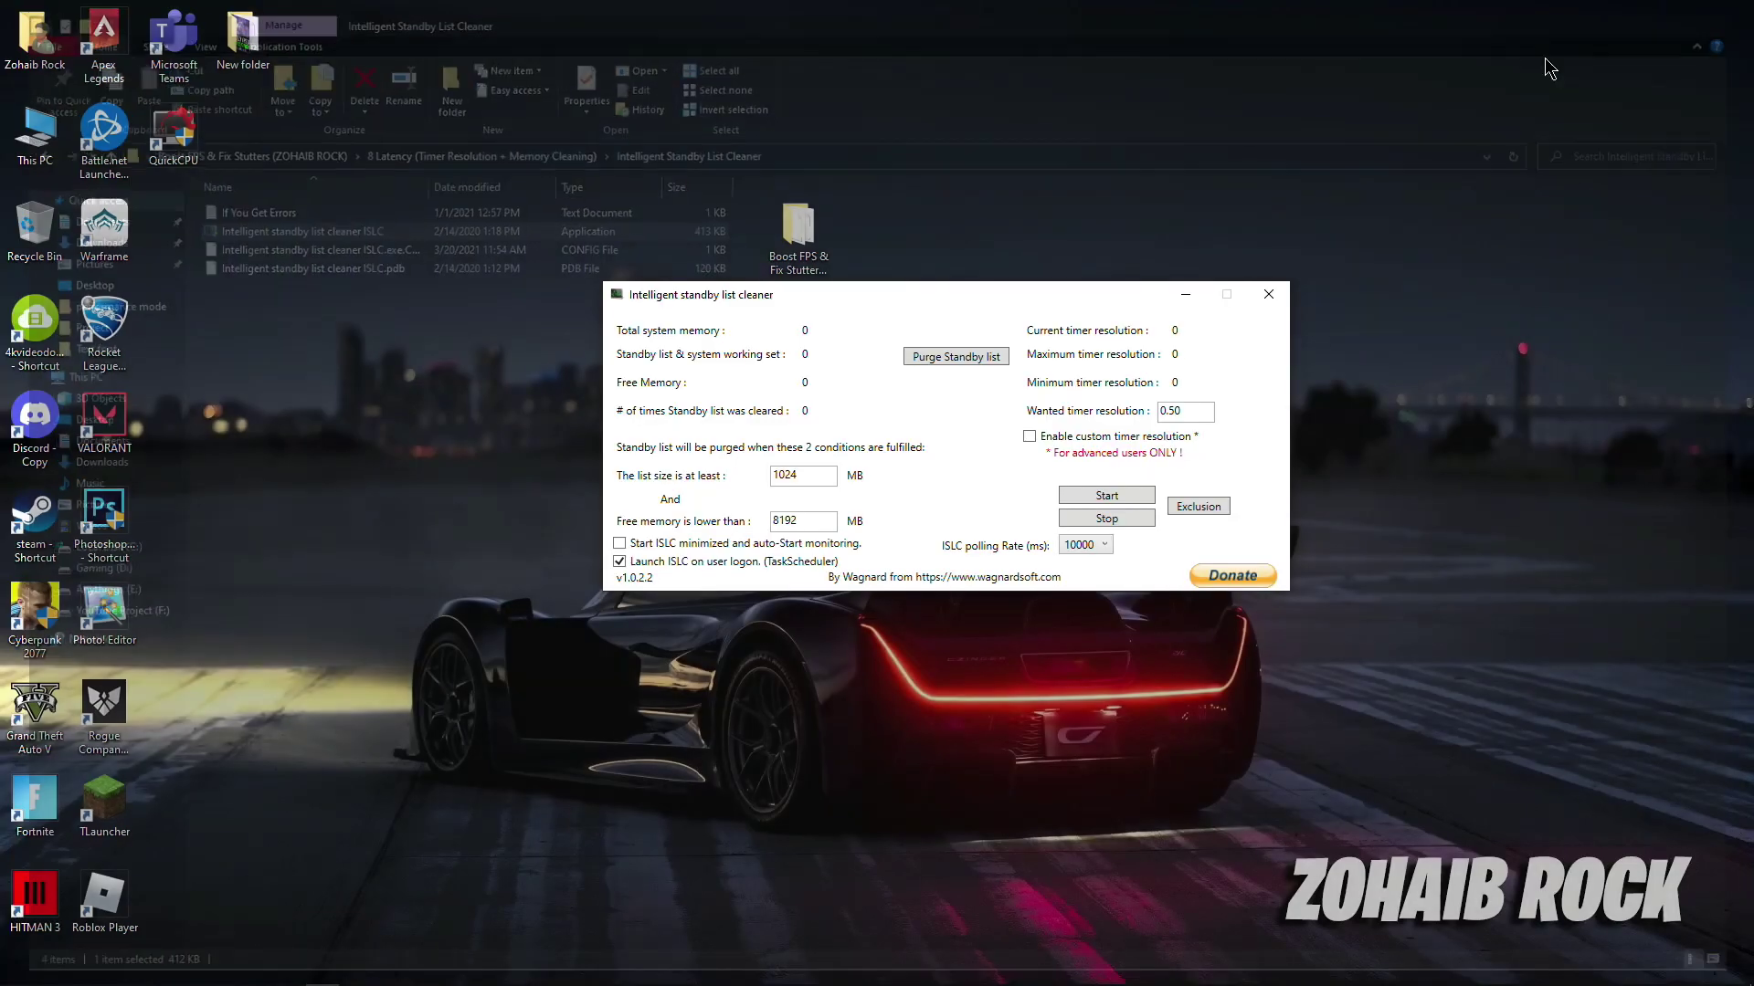
pyautogui.moveTo(878, 304); pyautogui.dragTo(805, 62)
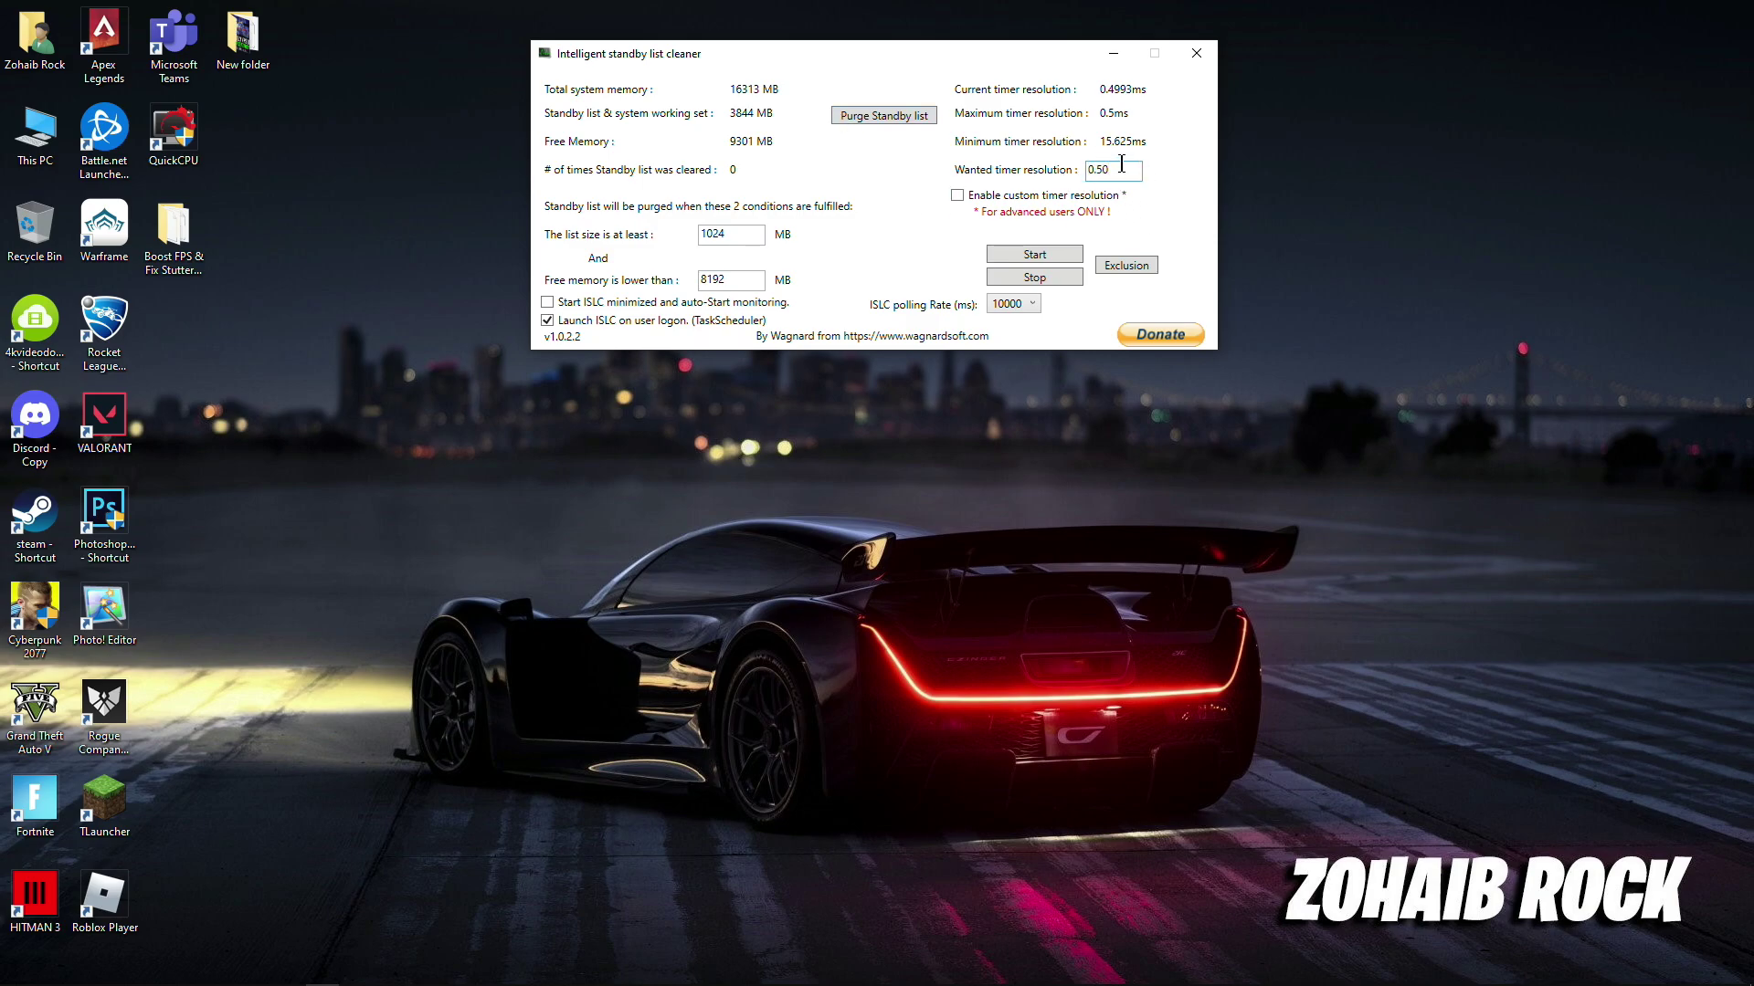
# Step: Set the ISLC polling rate to 1000 ms, start the standby list monitoring and minimize the cleaner
pyautogui.doubleClick(722, 277)
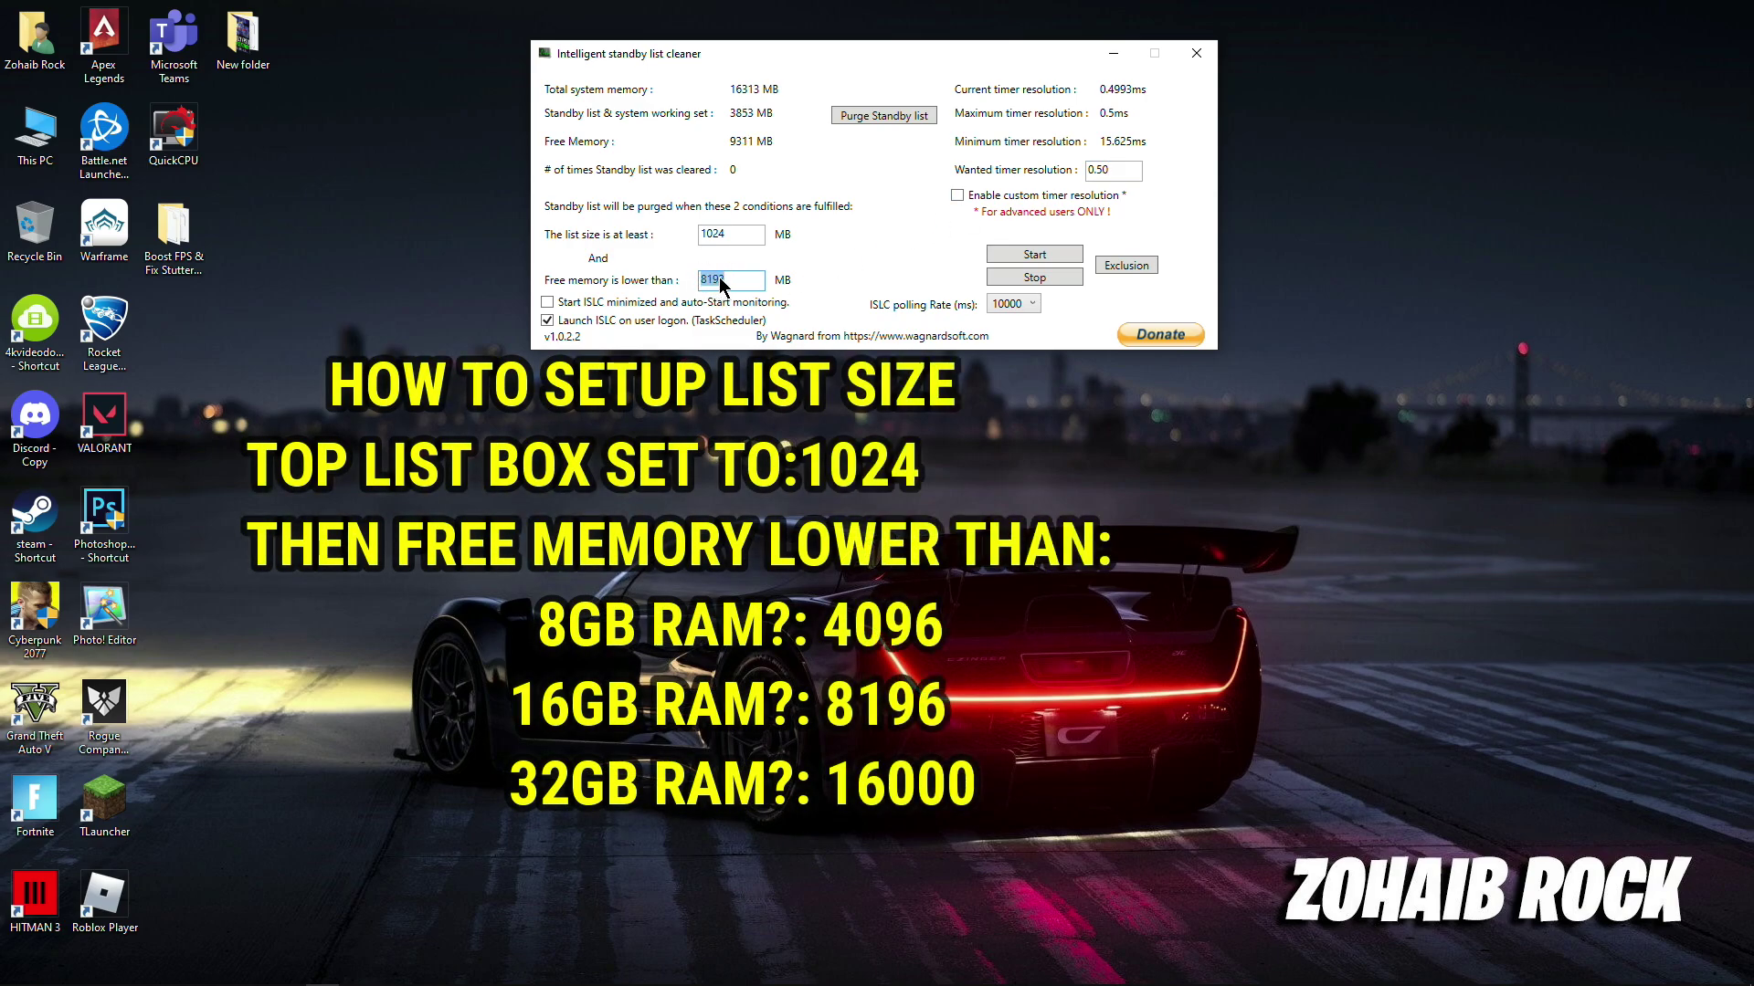
pyautogui.click(1015, 304)
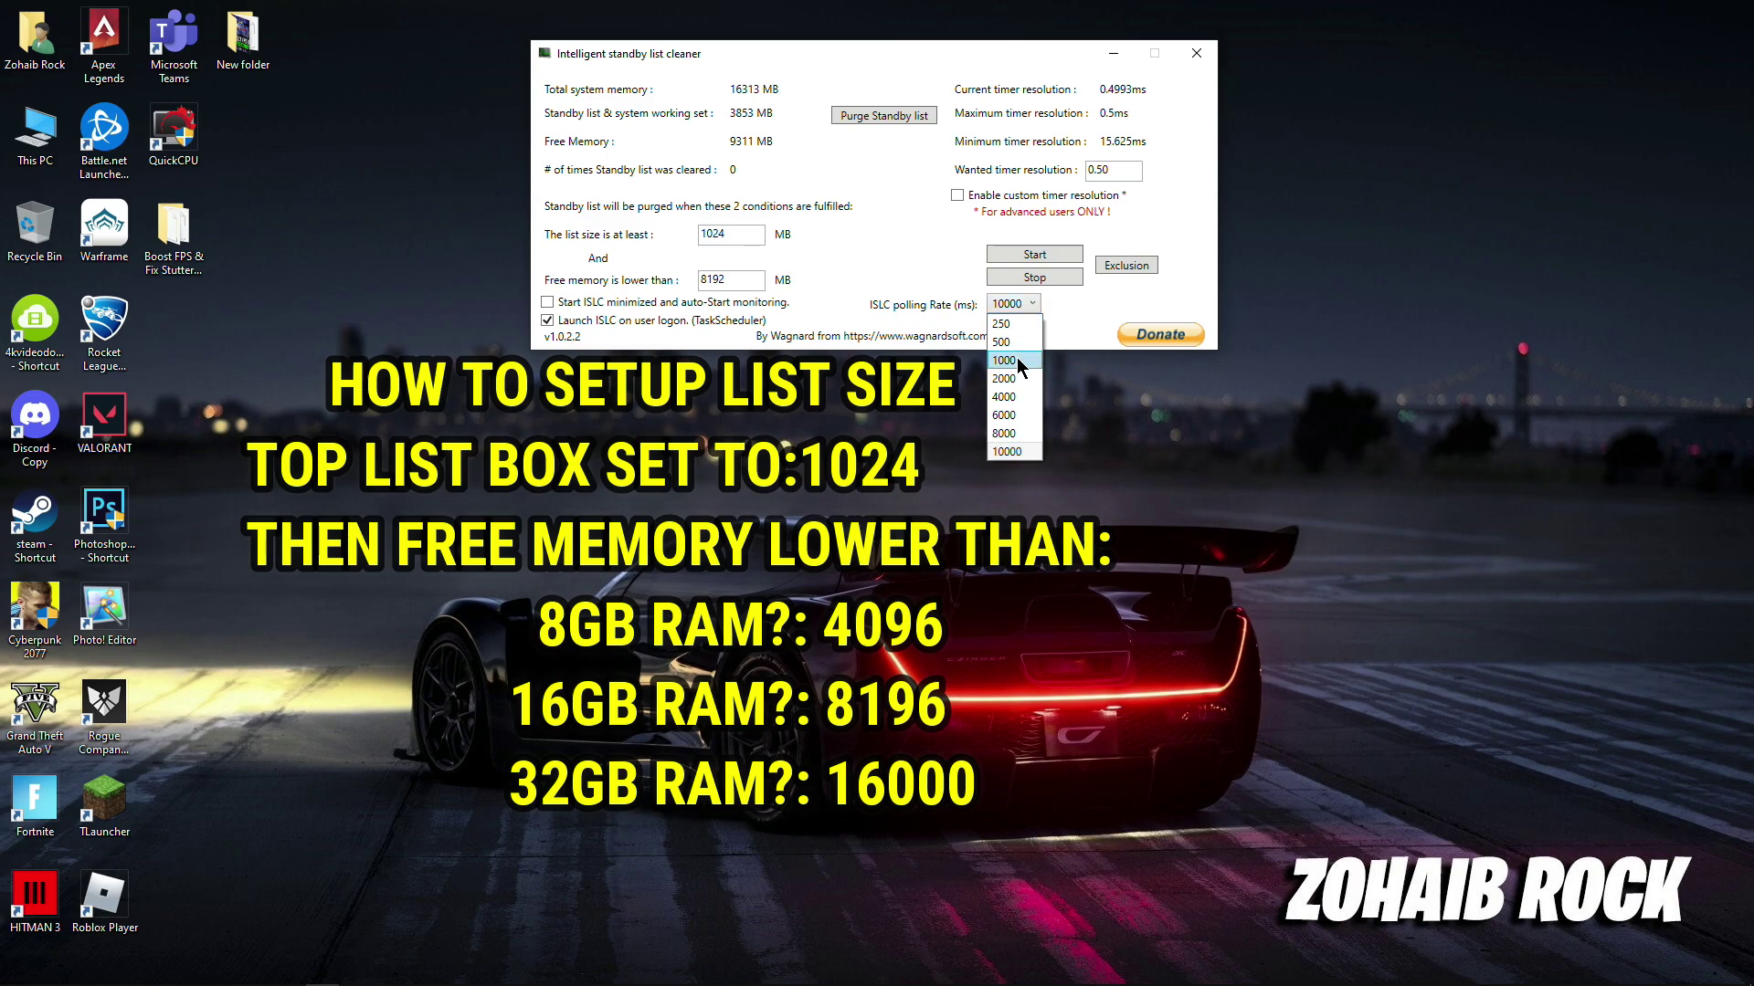
pyautogui.press('Escape')
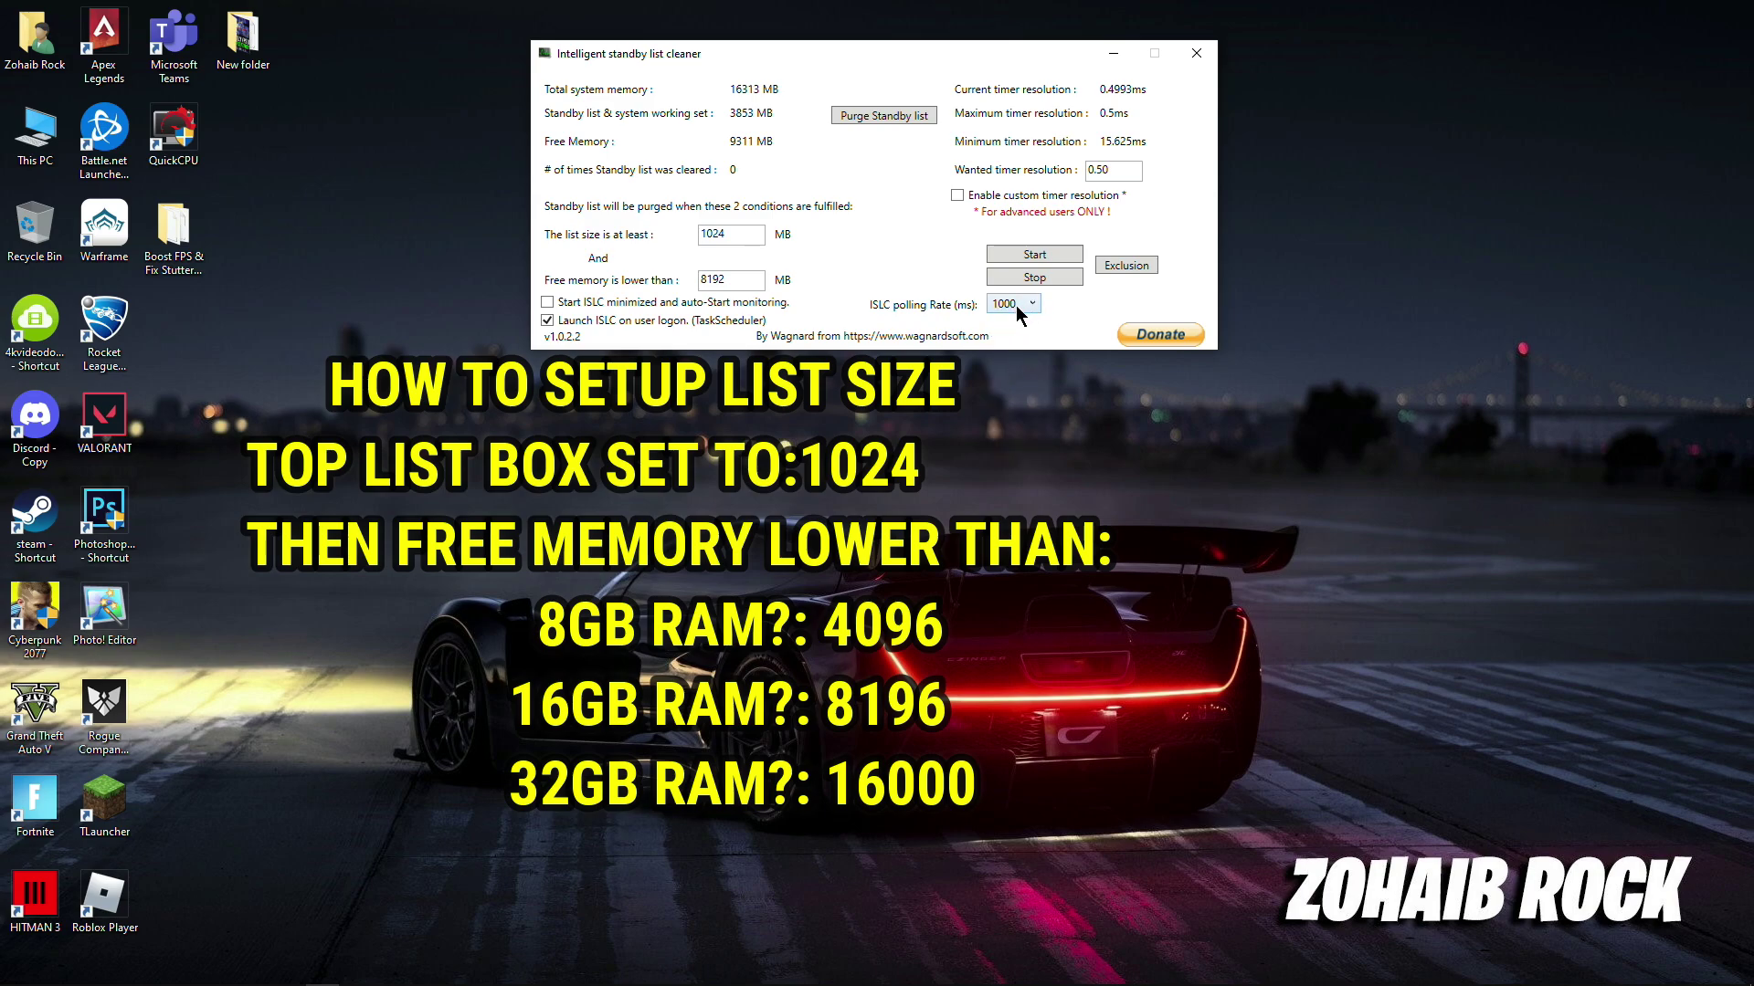
pyautogui.click(1041, 260)
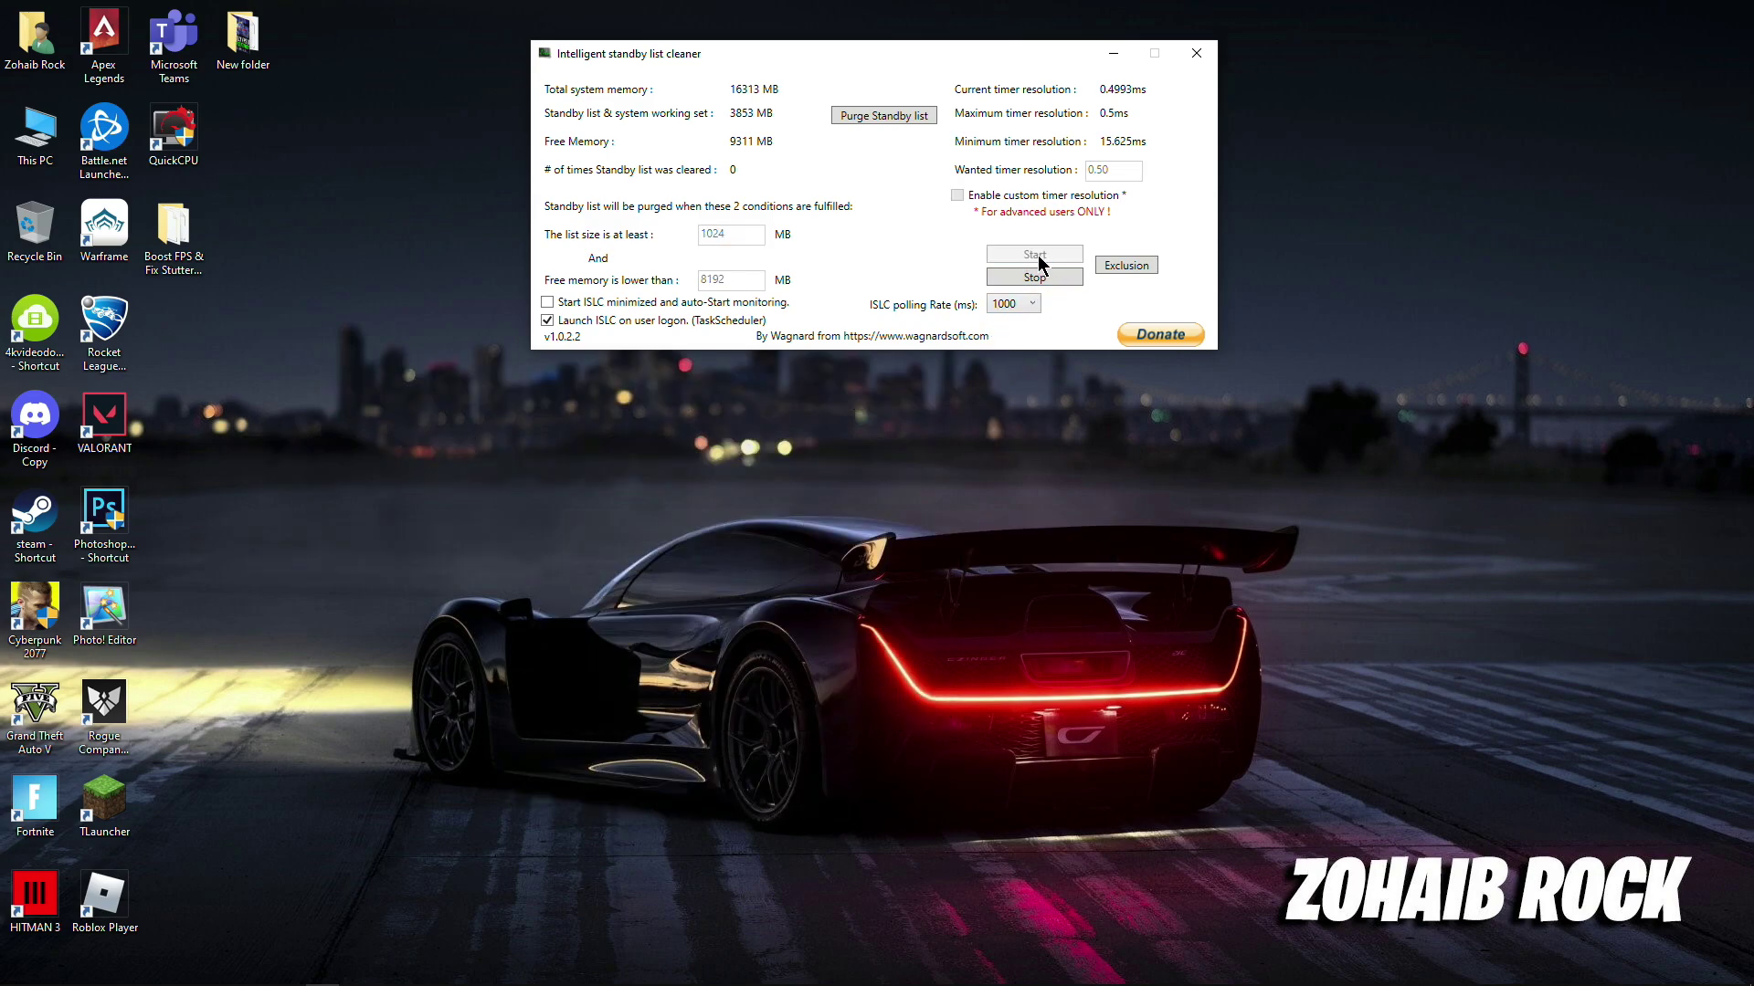
pyautogui.click(1114, 53)
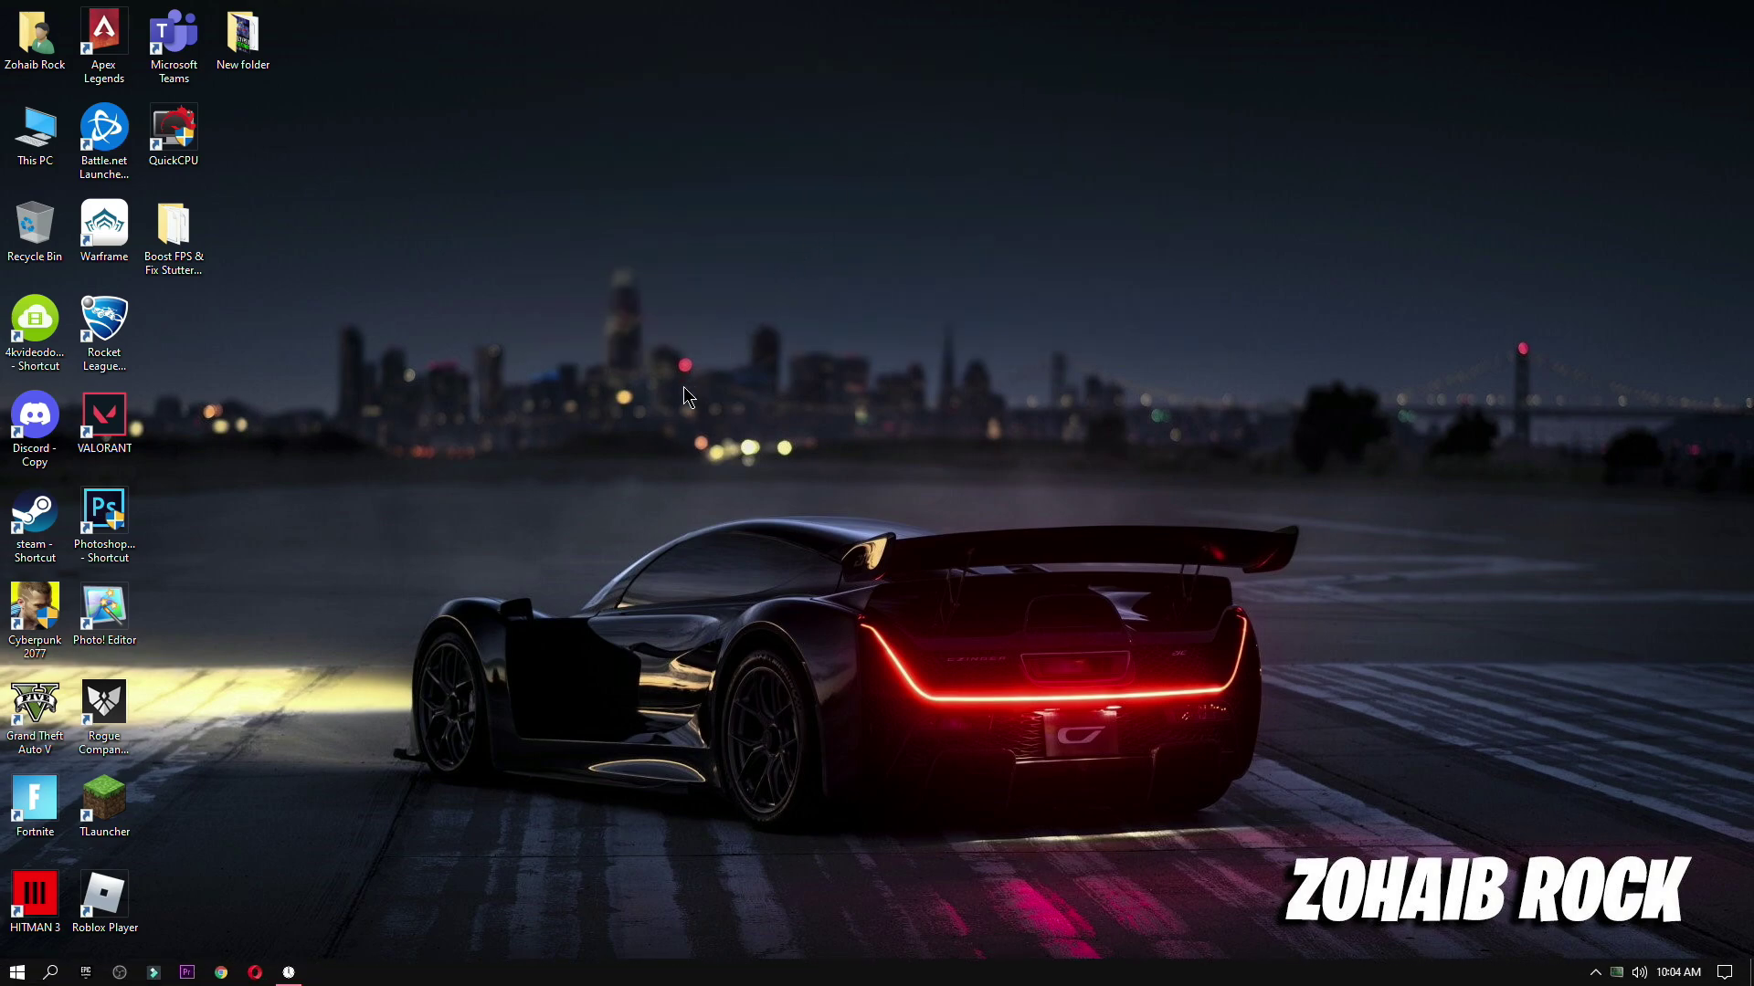
# Step: Open the Privacy section of Windows Settings and check the General, Notifications and Background apps options
pyautogui.click(16, 971)
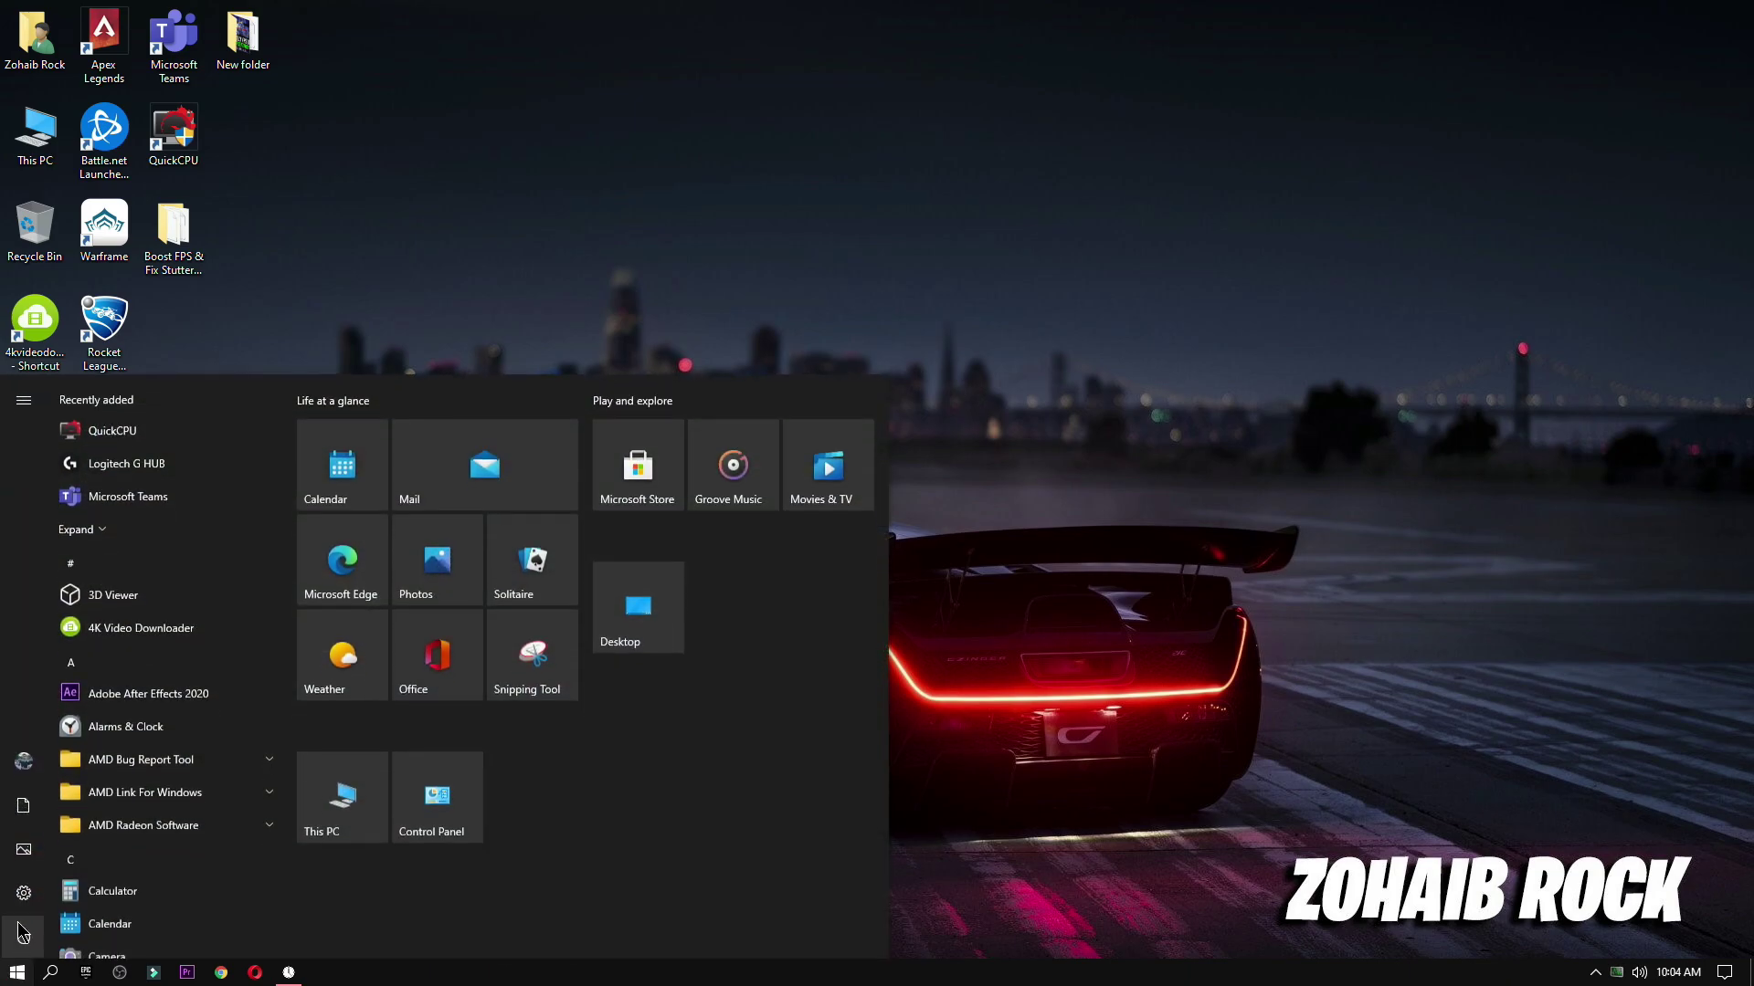
pyautogui.click(123, 903)
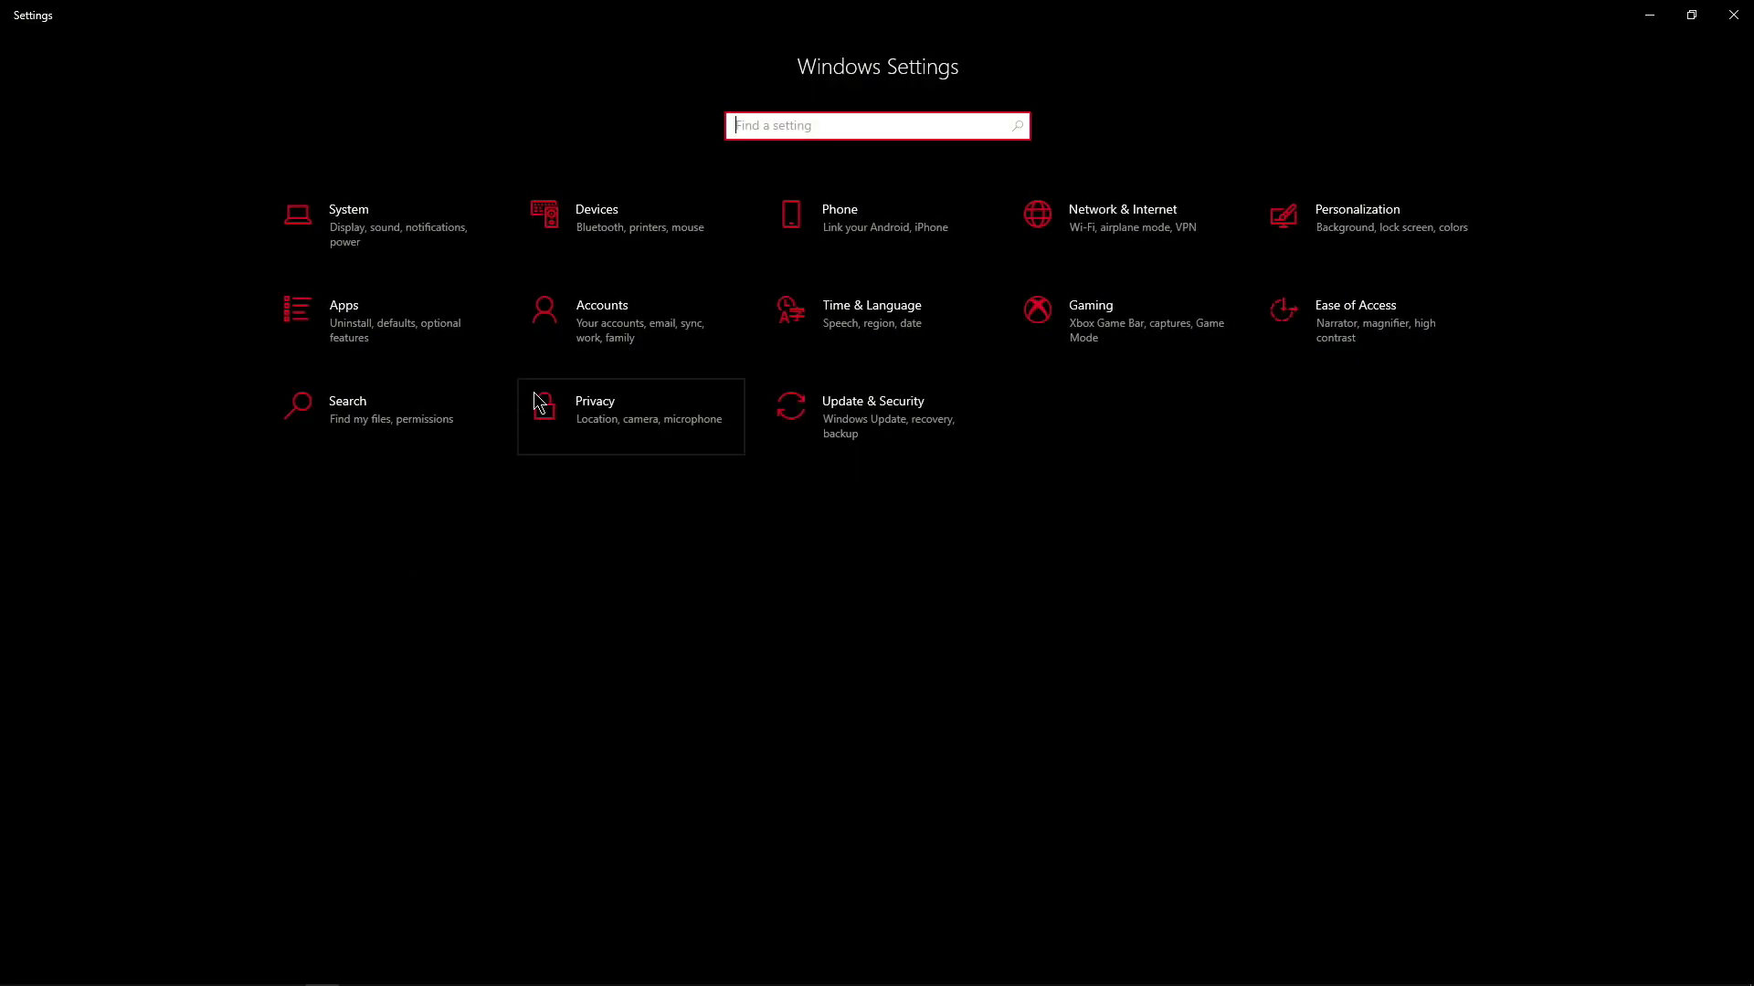
pyautogui.click(624, 413)
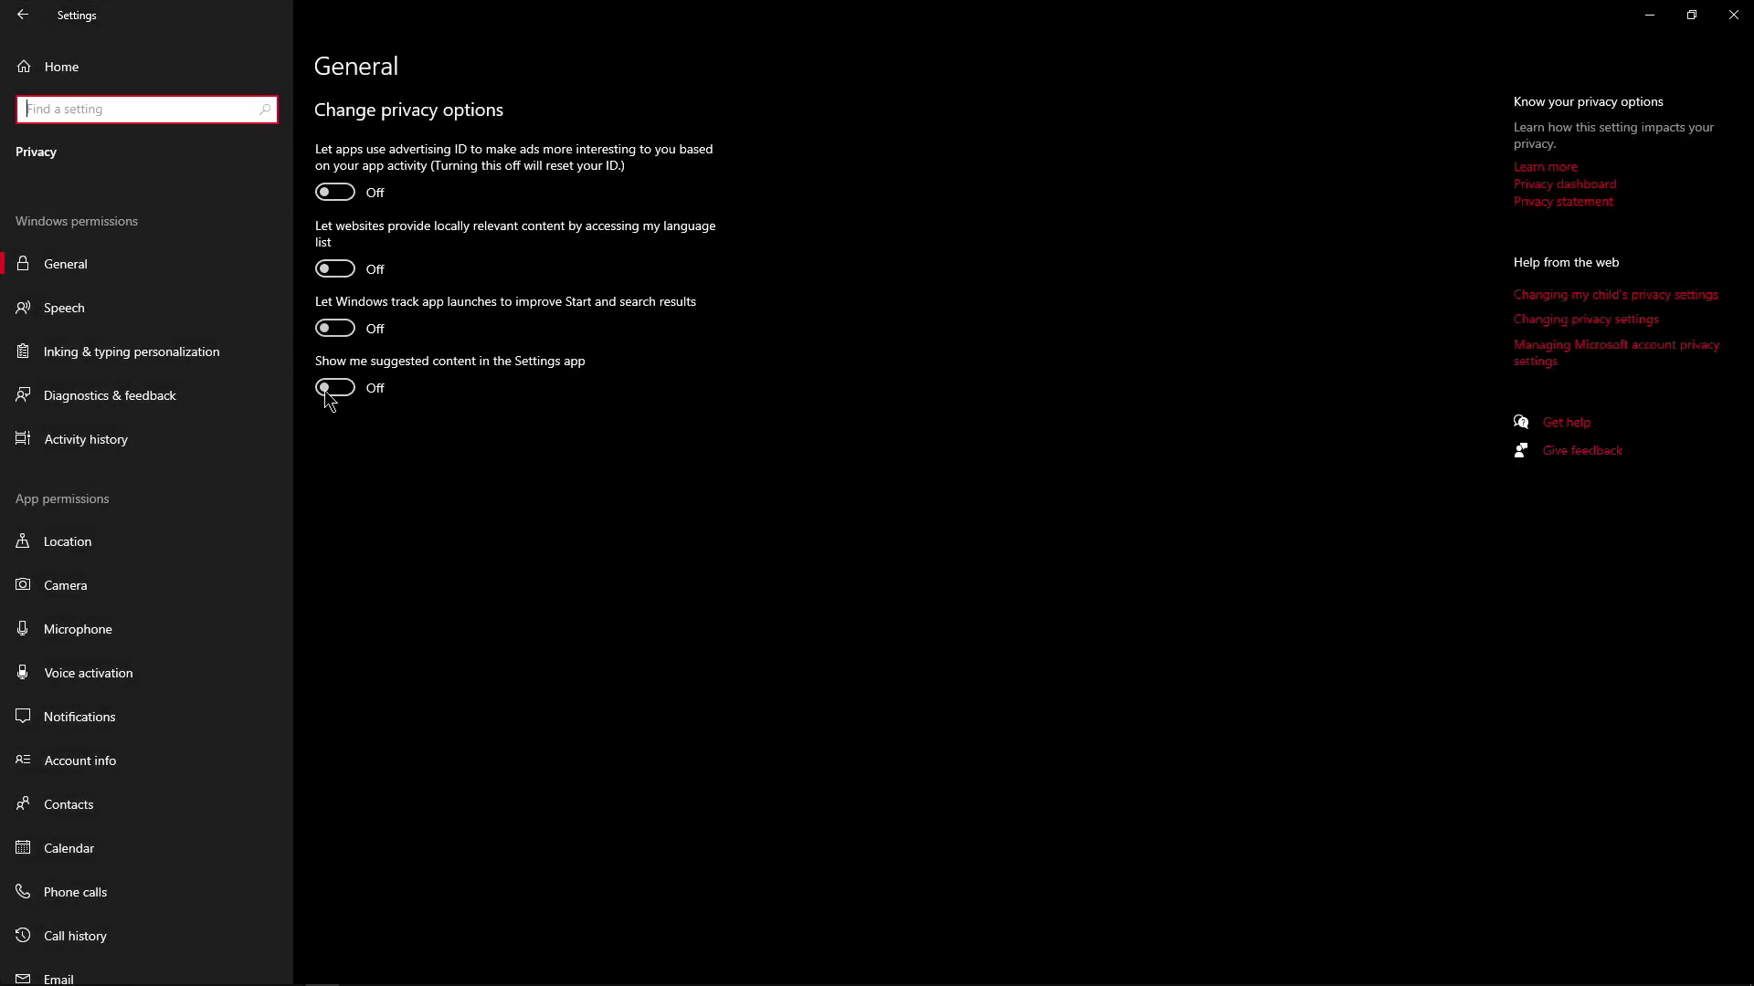
pyautogui.click(126, 731)
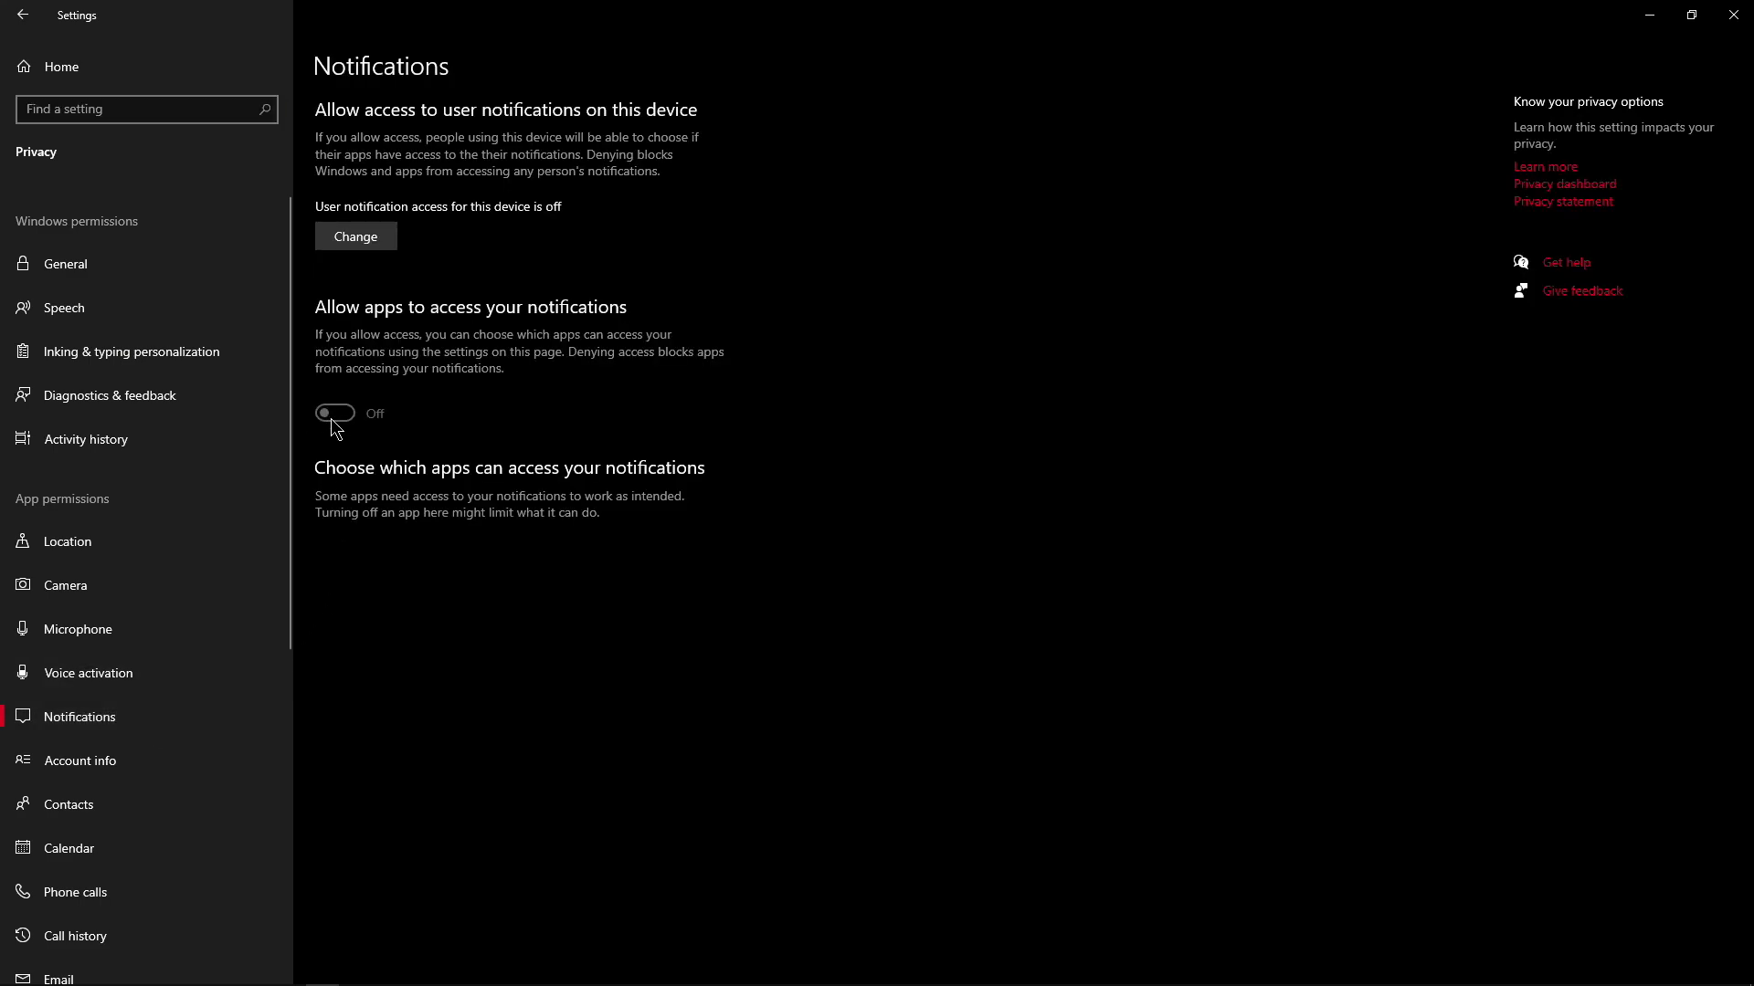
pyautogui.scroll(-5, 106, 744)
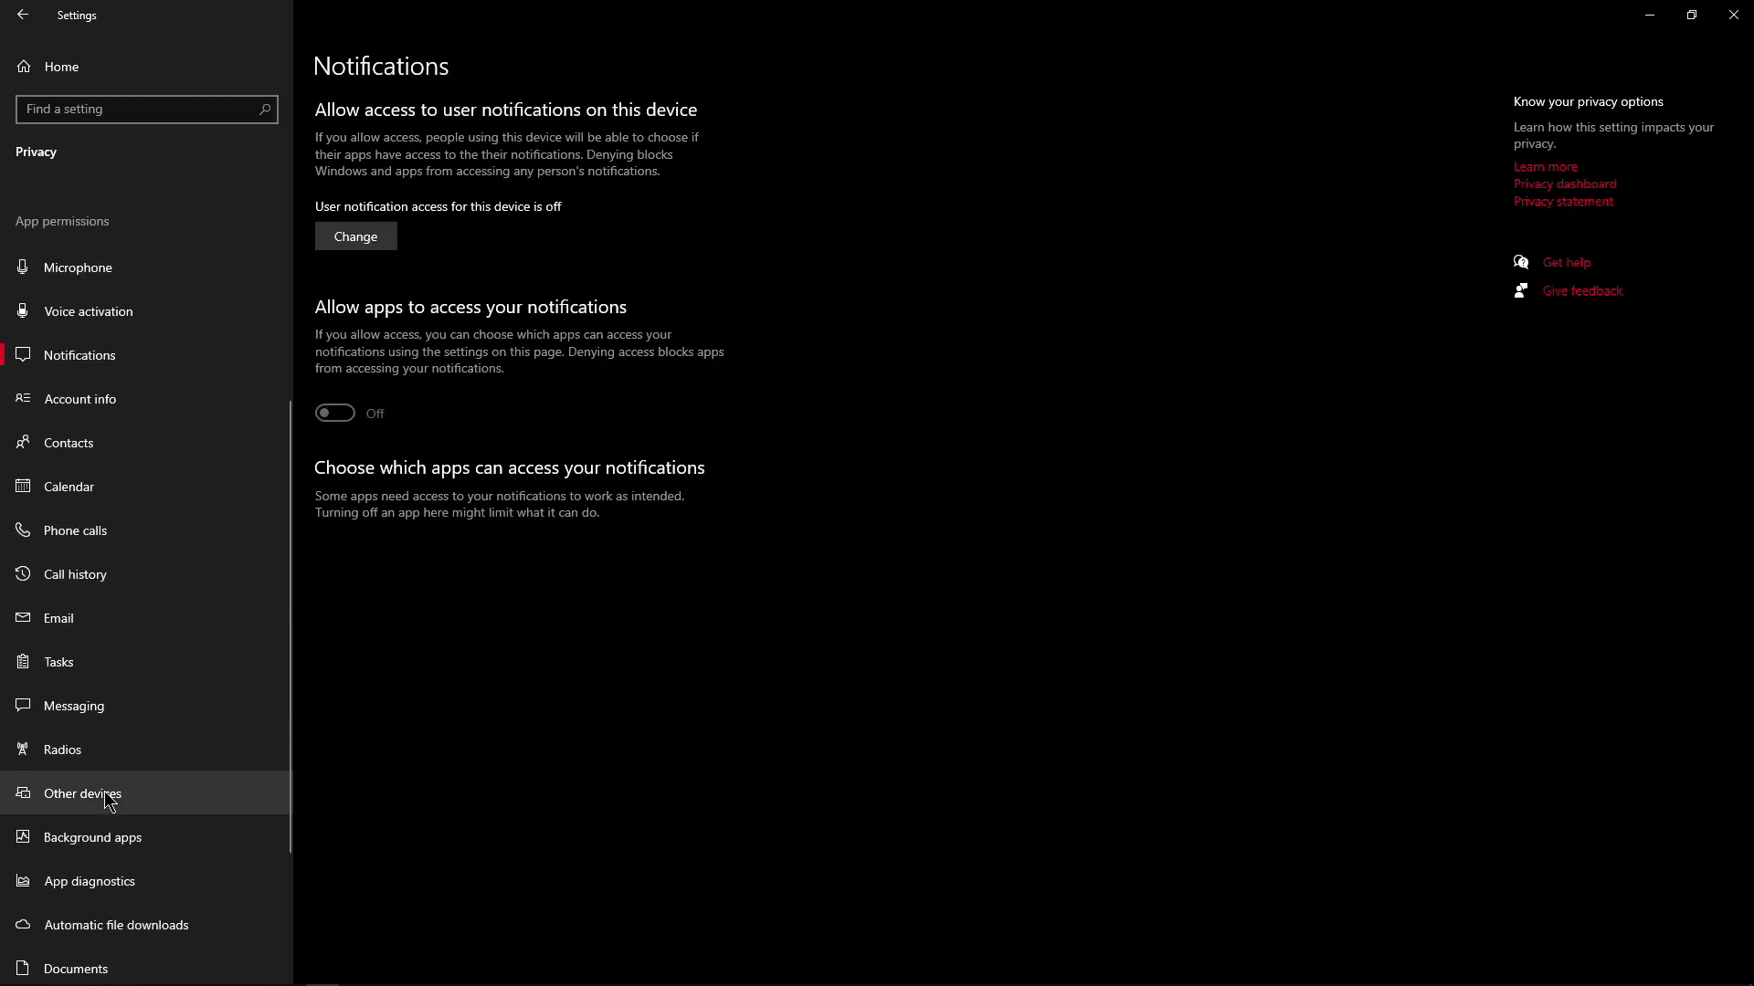
pyautogui.click(126, 842)
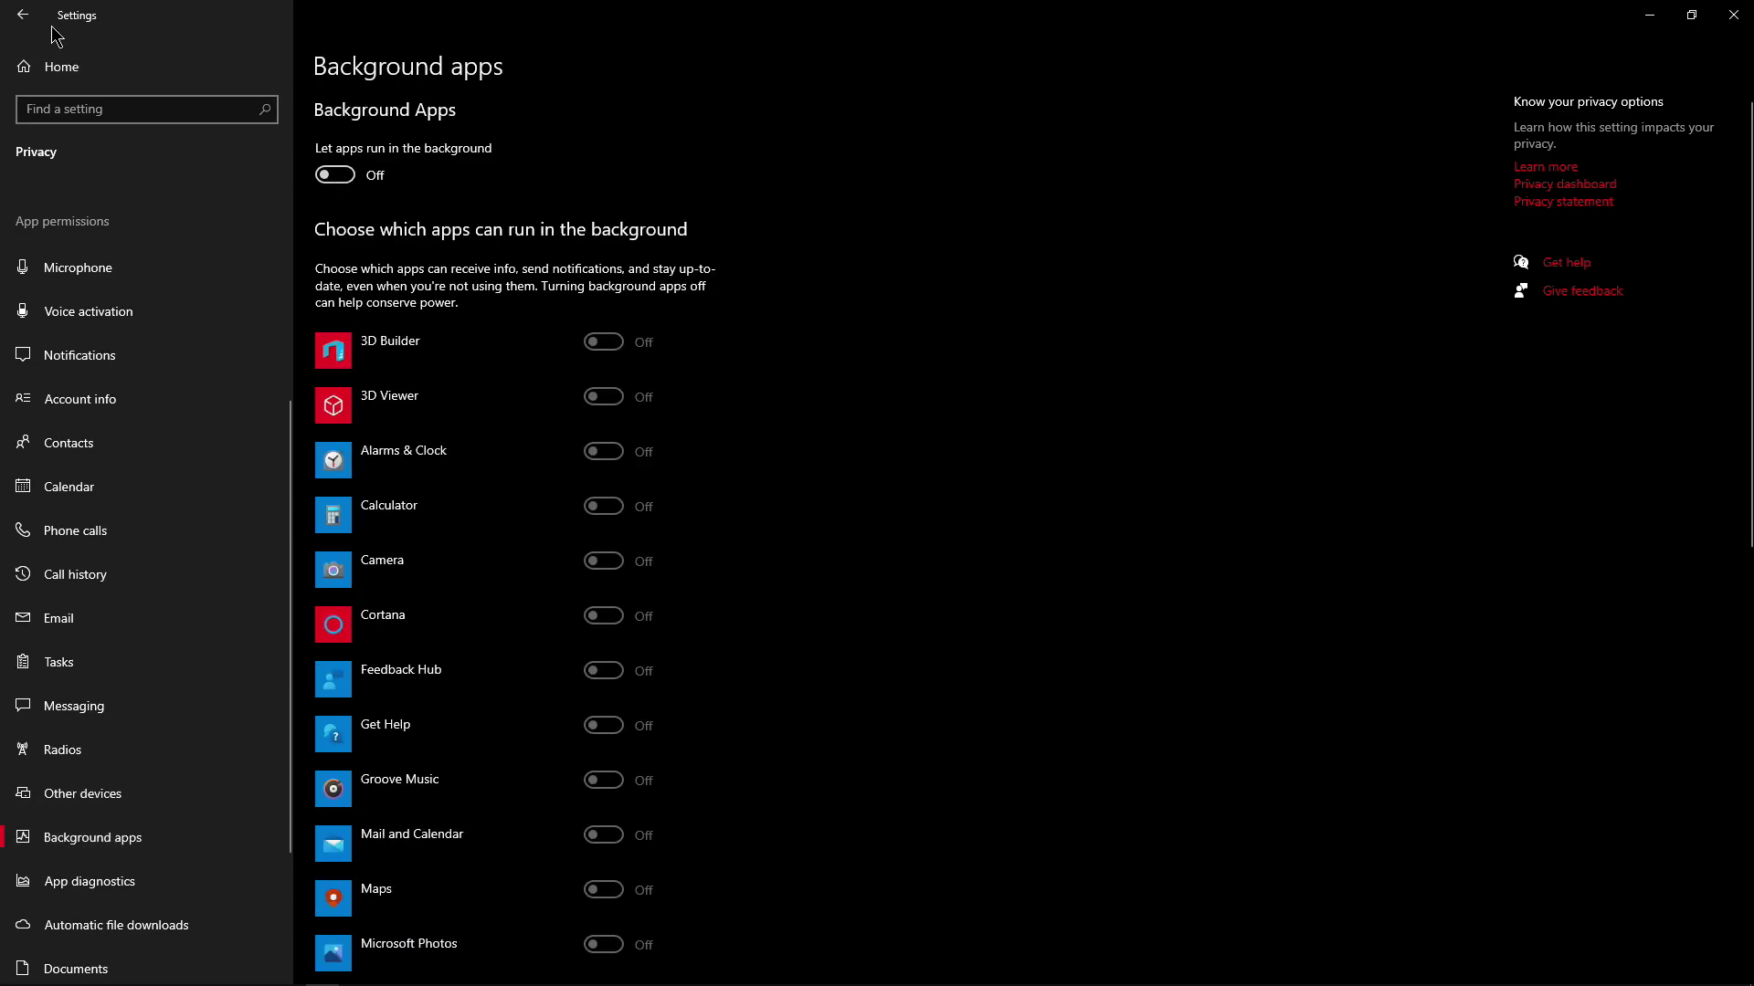
# Step: Check the Xbox Game Bar and Game Mode options under Gaming, and start browsing for a desktop app in Graphics settings
pyautogui.click(23, 15)
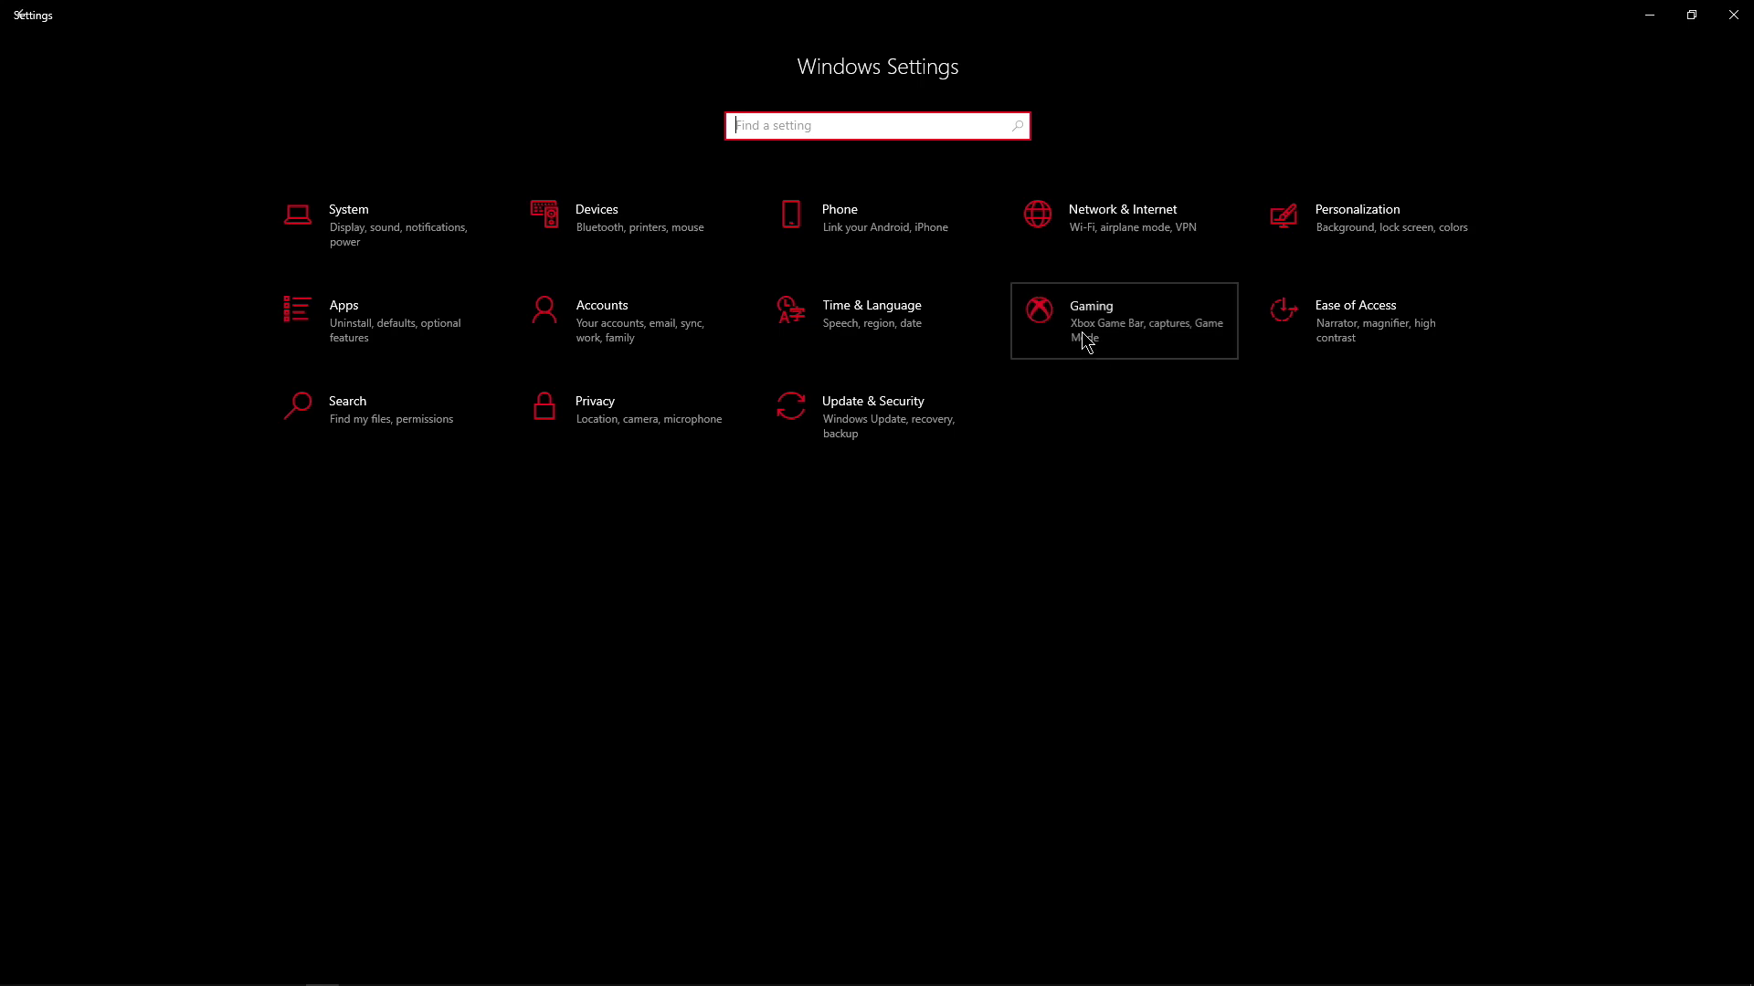
pyautogui.click(1082, 332)
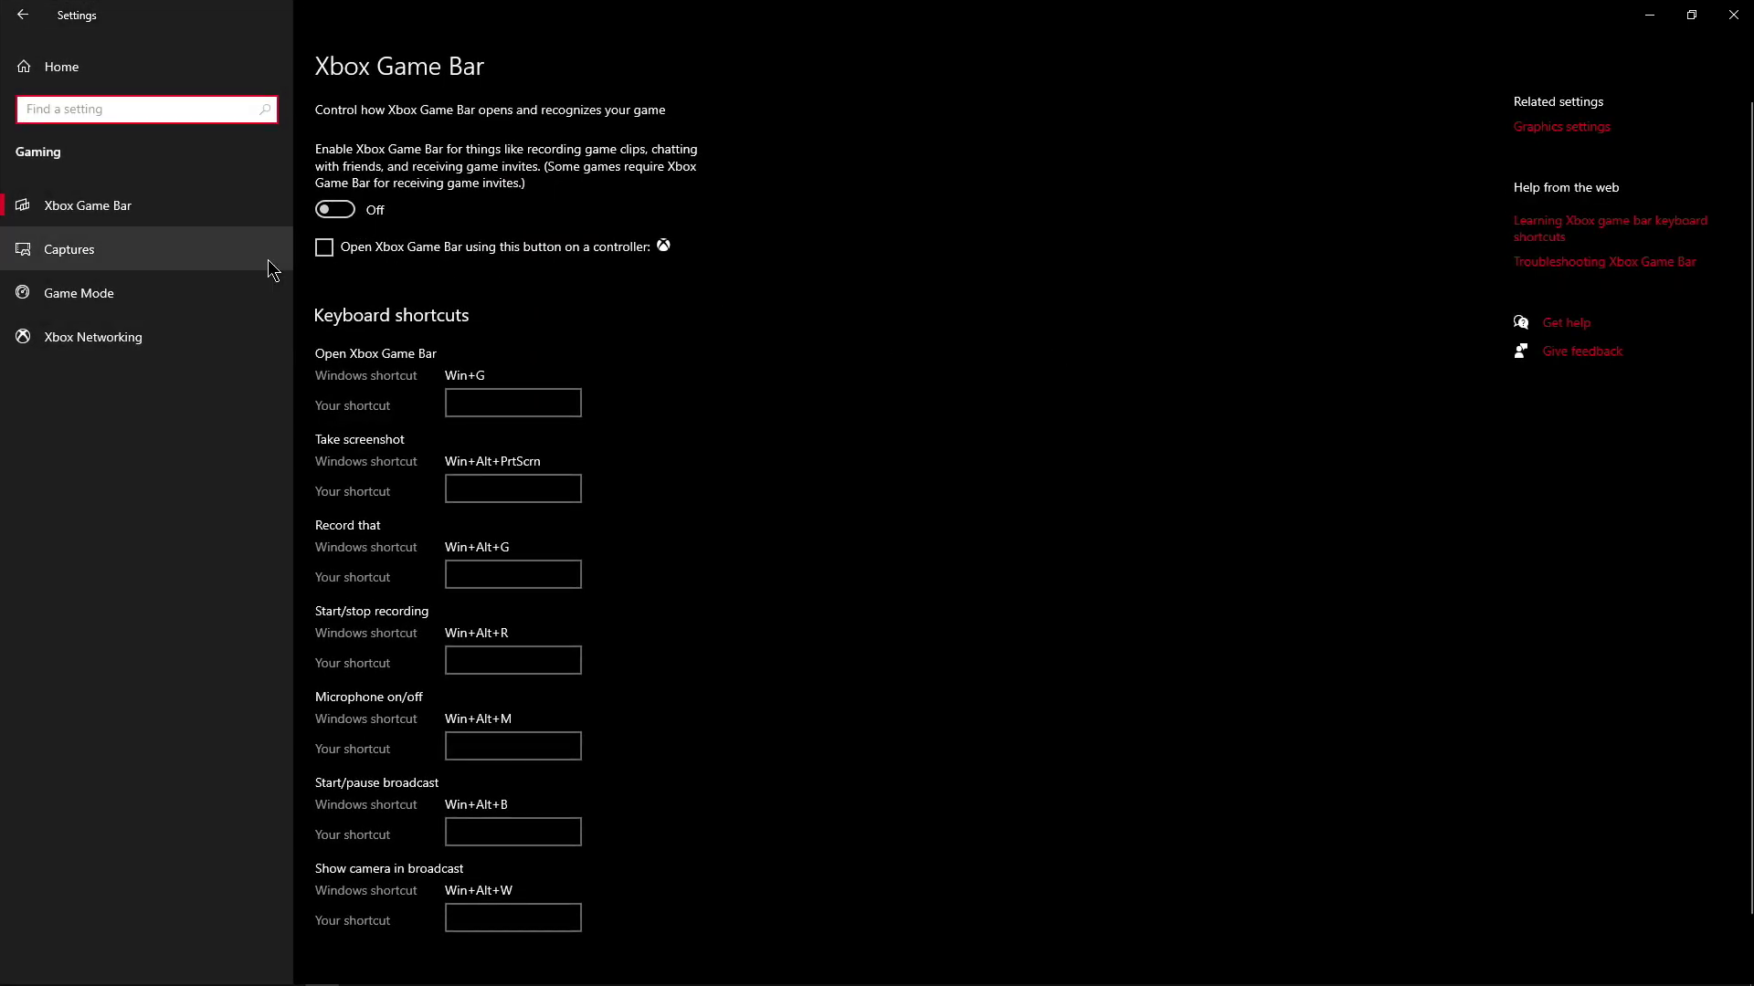
pyautogui.click(240, 294)
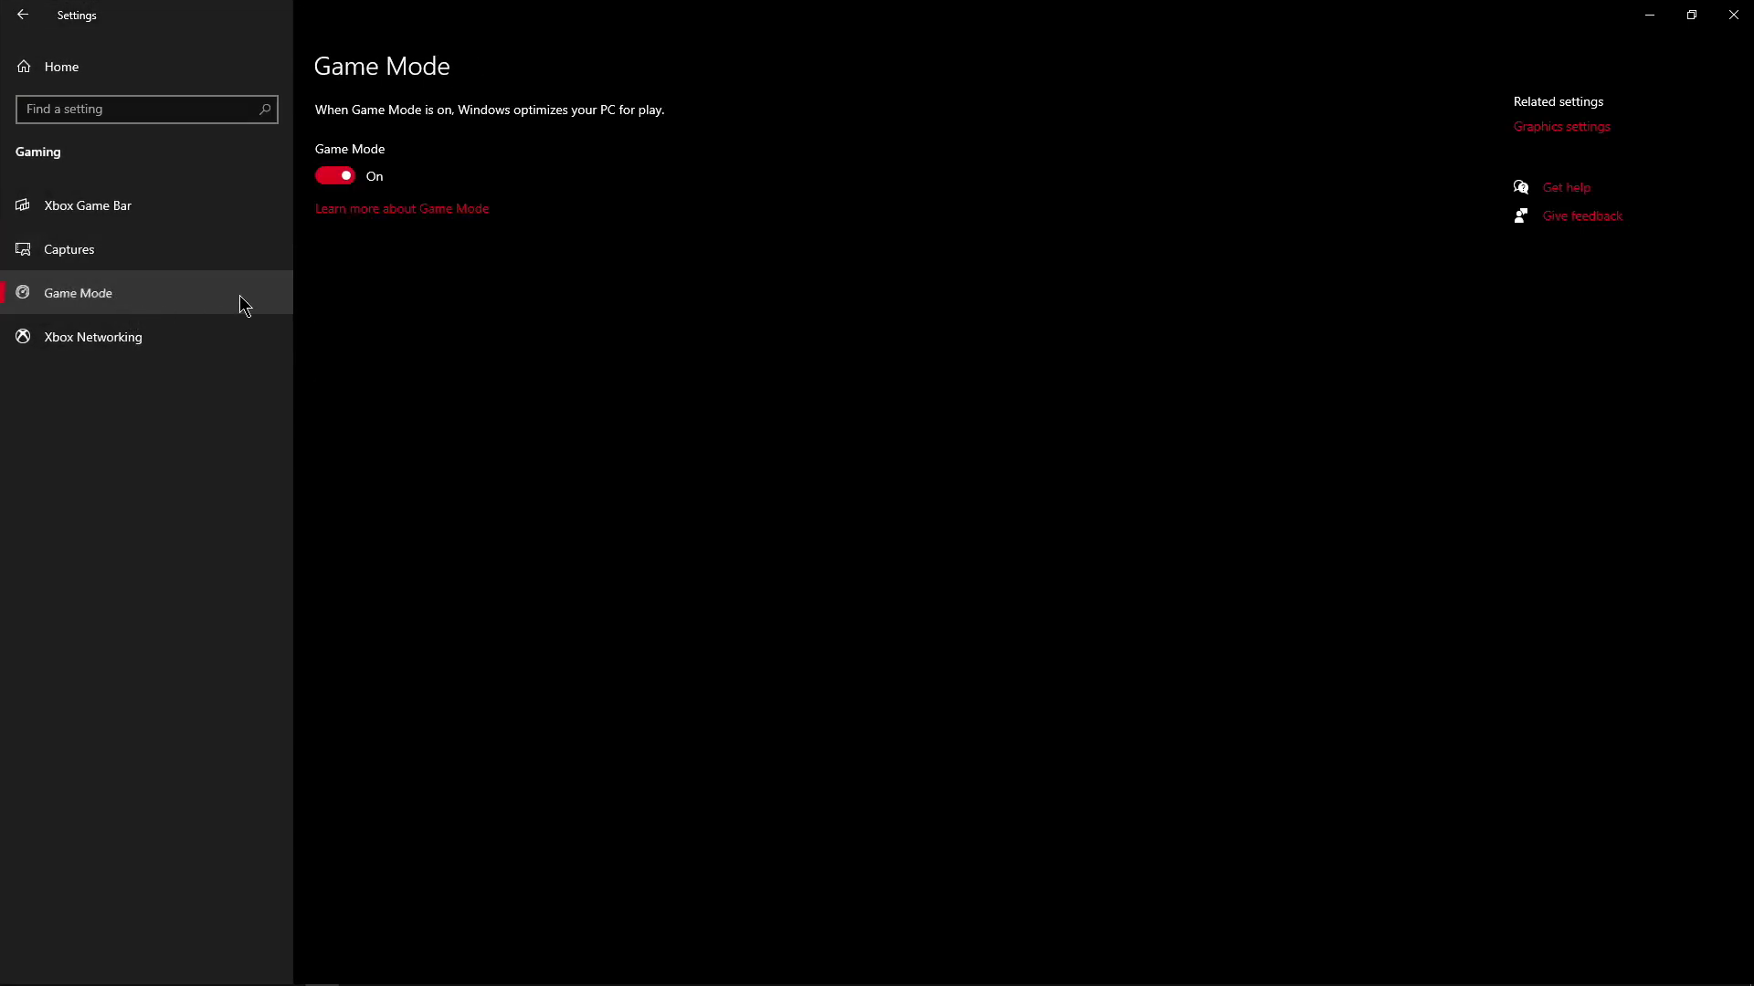
pyautogui.click(1579, 133)
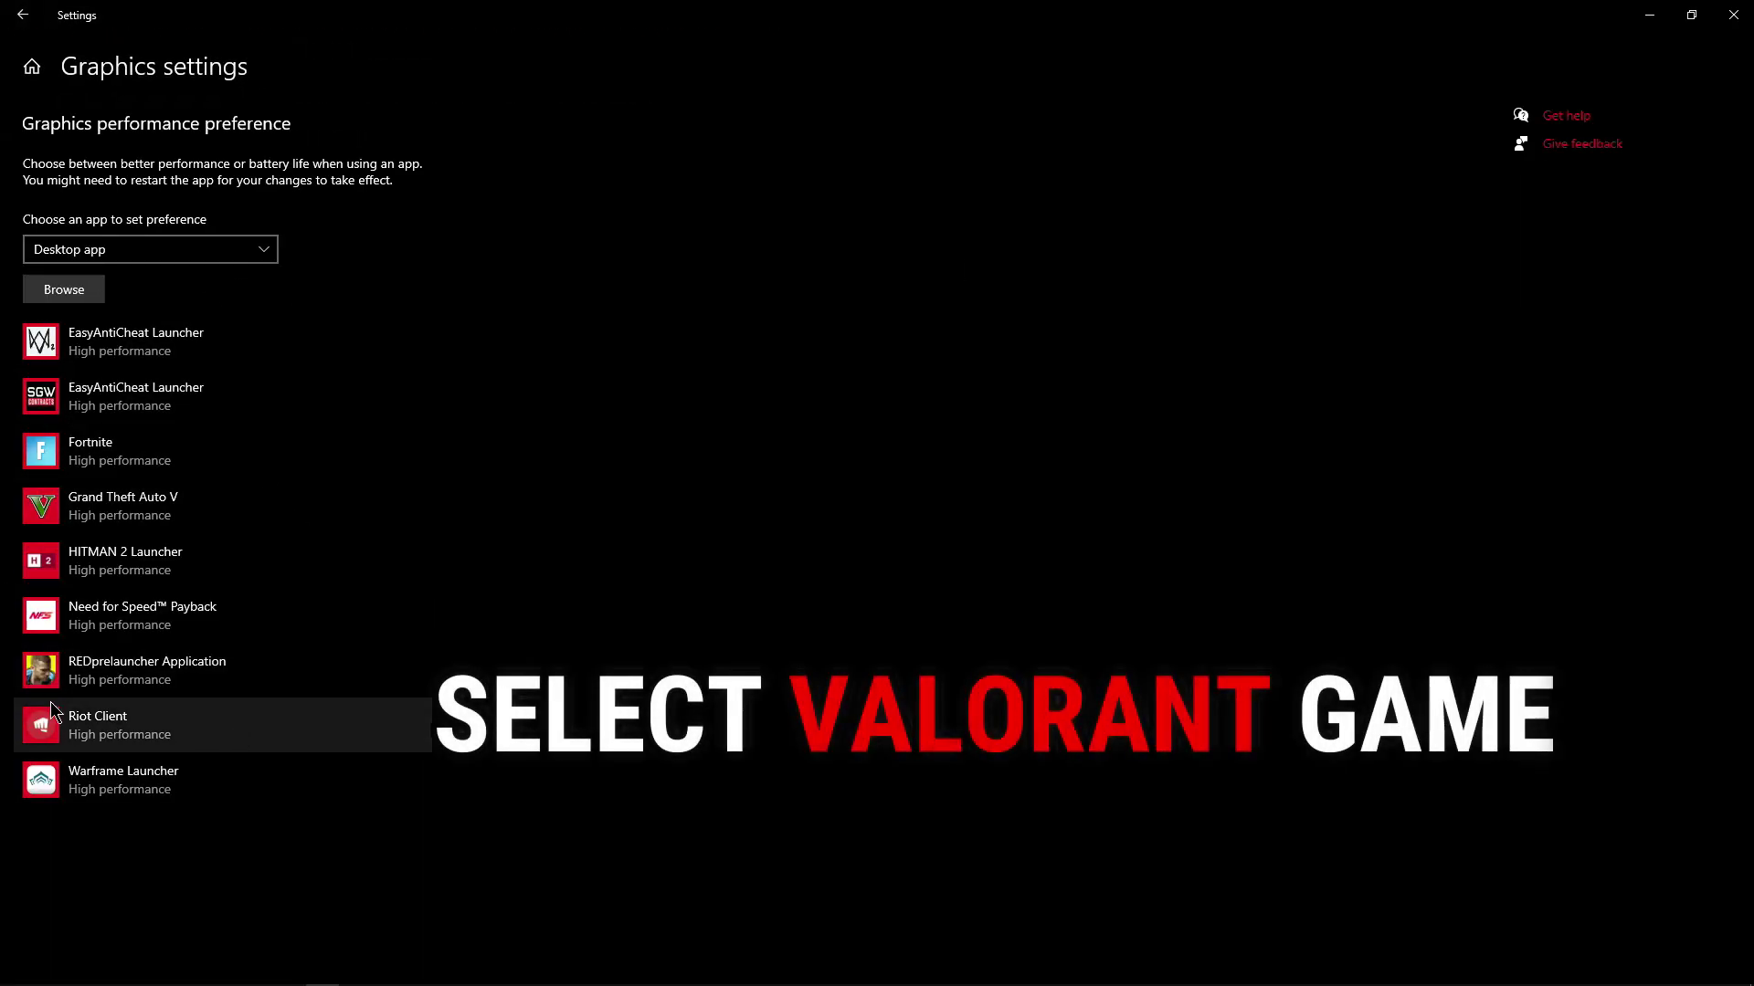
pyautogui.click(99, 291)
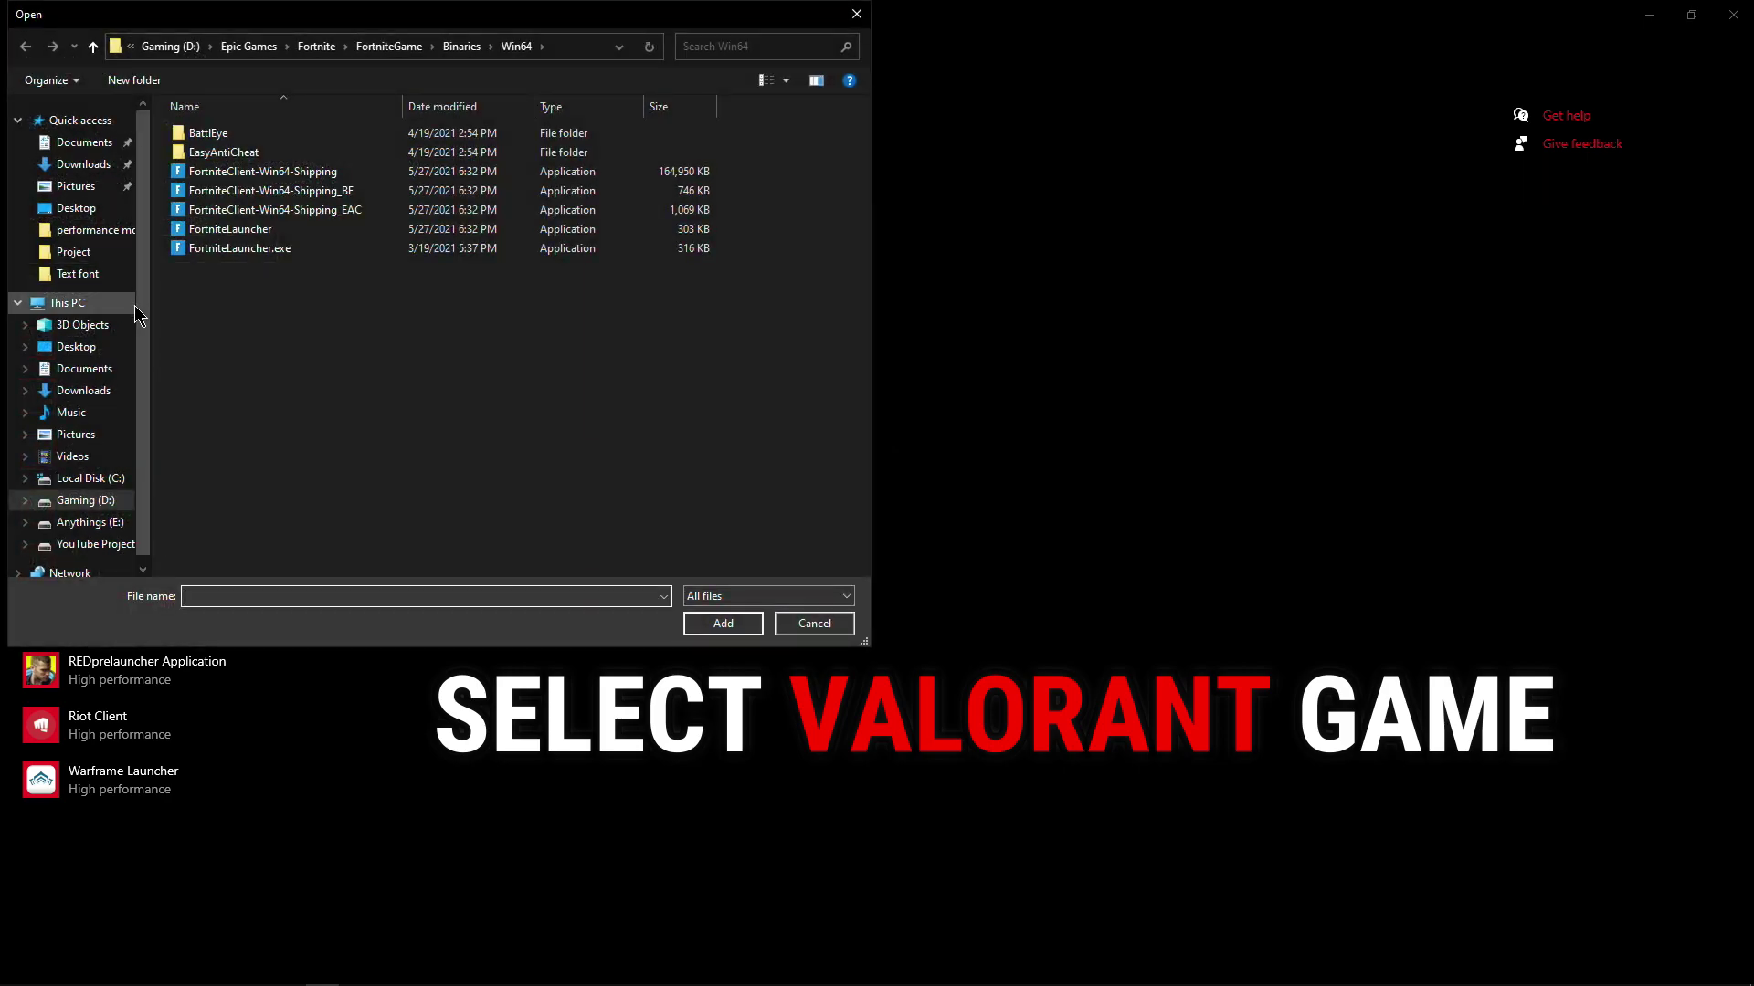
pyautogui.click(95, 524)
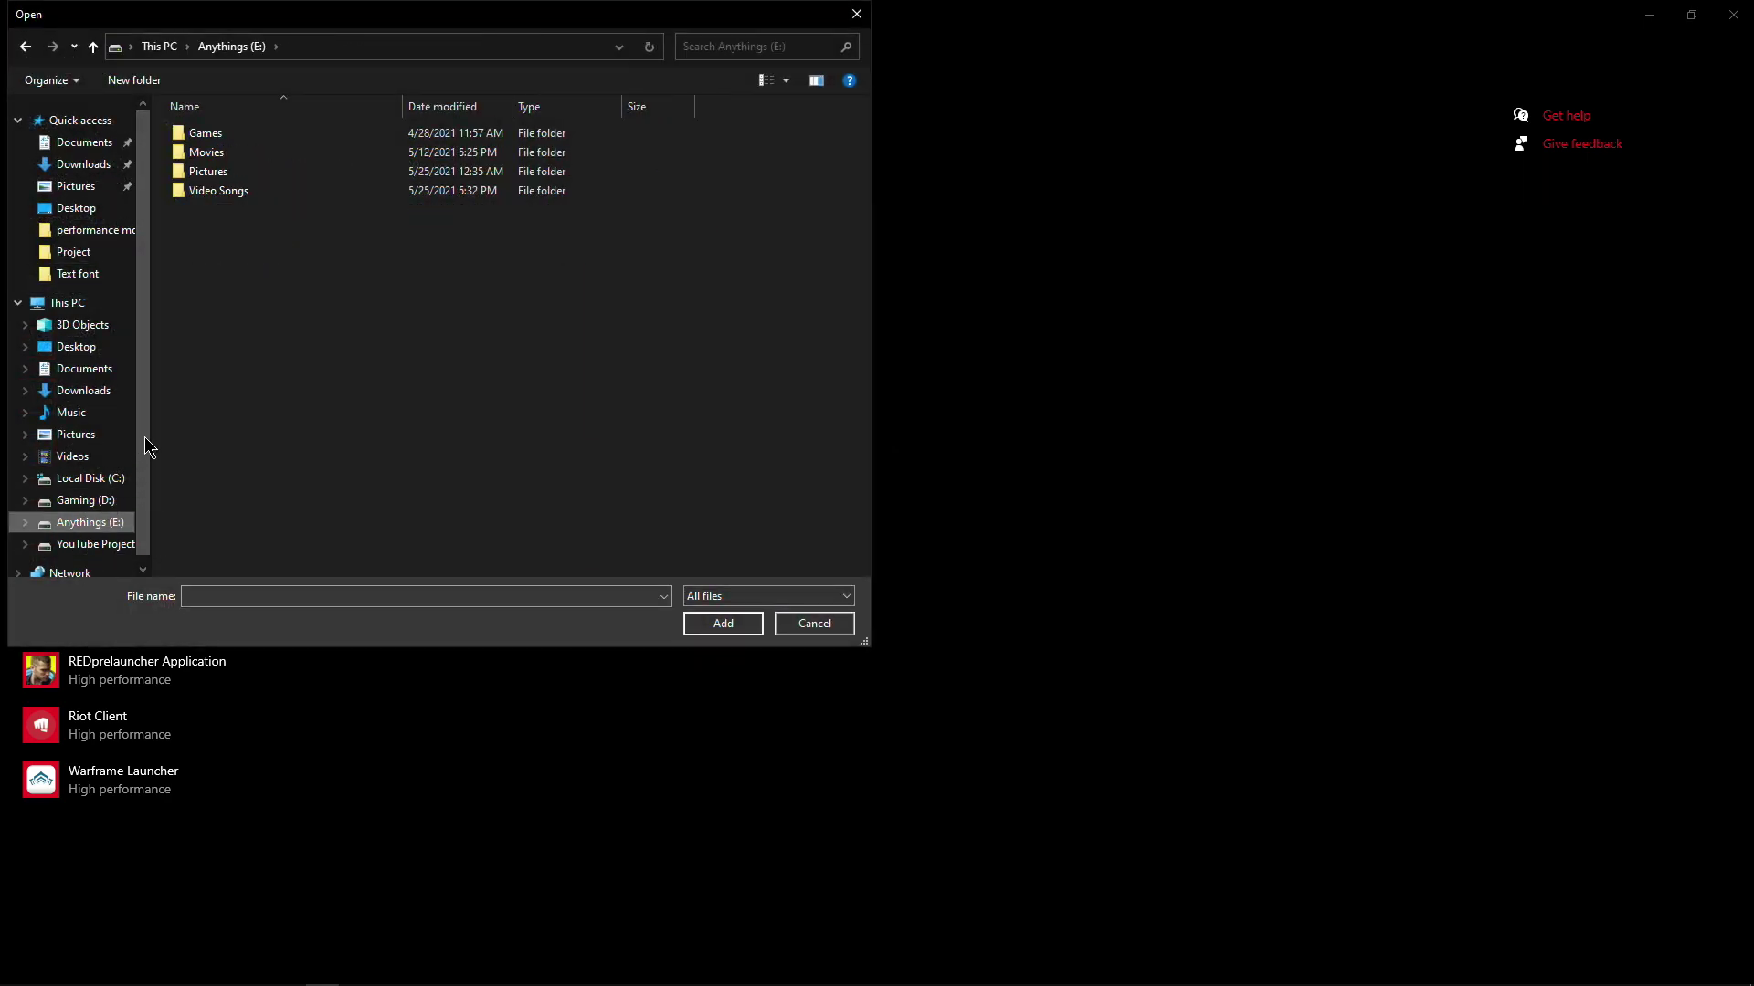
pyautogui.doubleClick(205, 134)
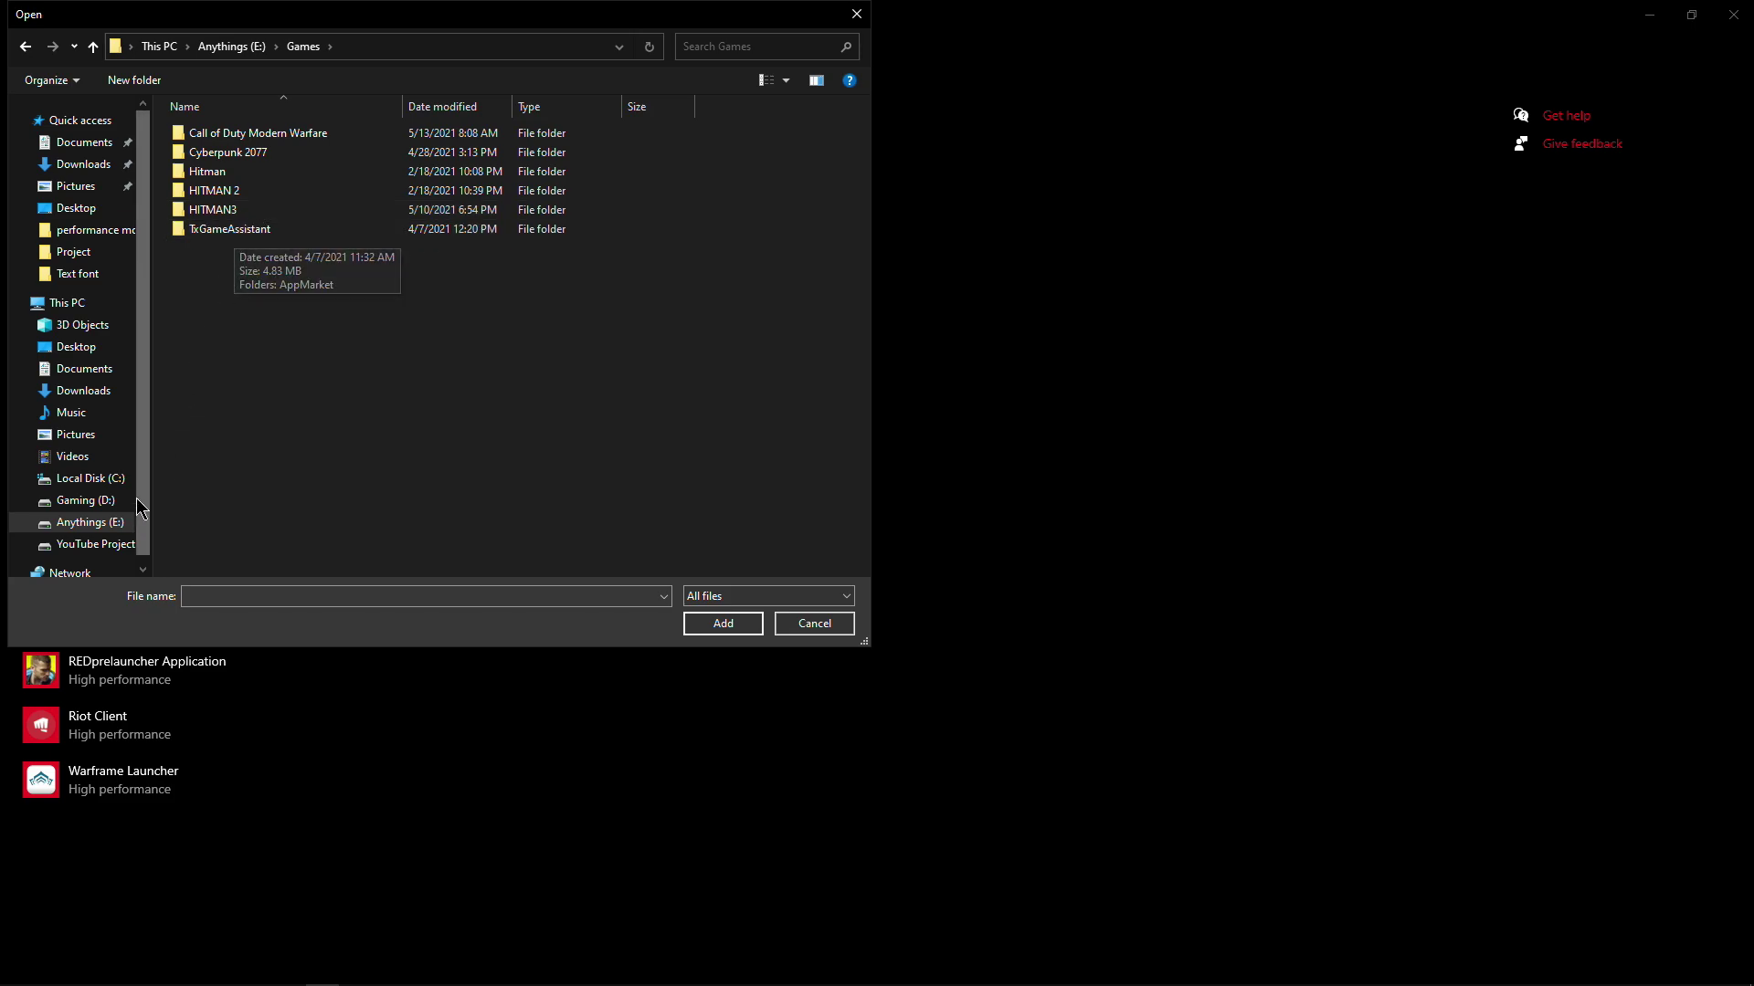
pyautogui.click(91, 545)
pyautogui.doubleClick(234, 194)
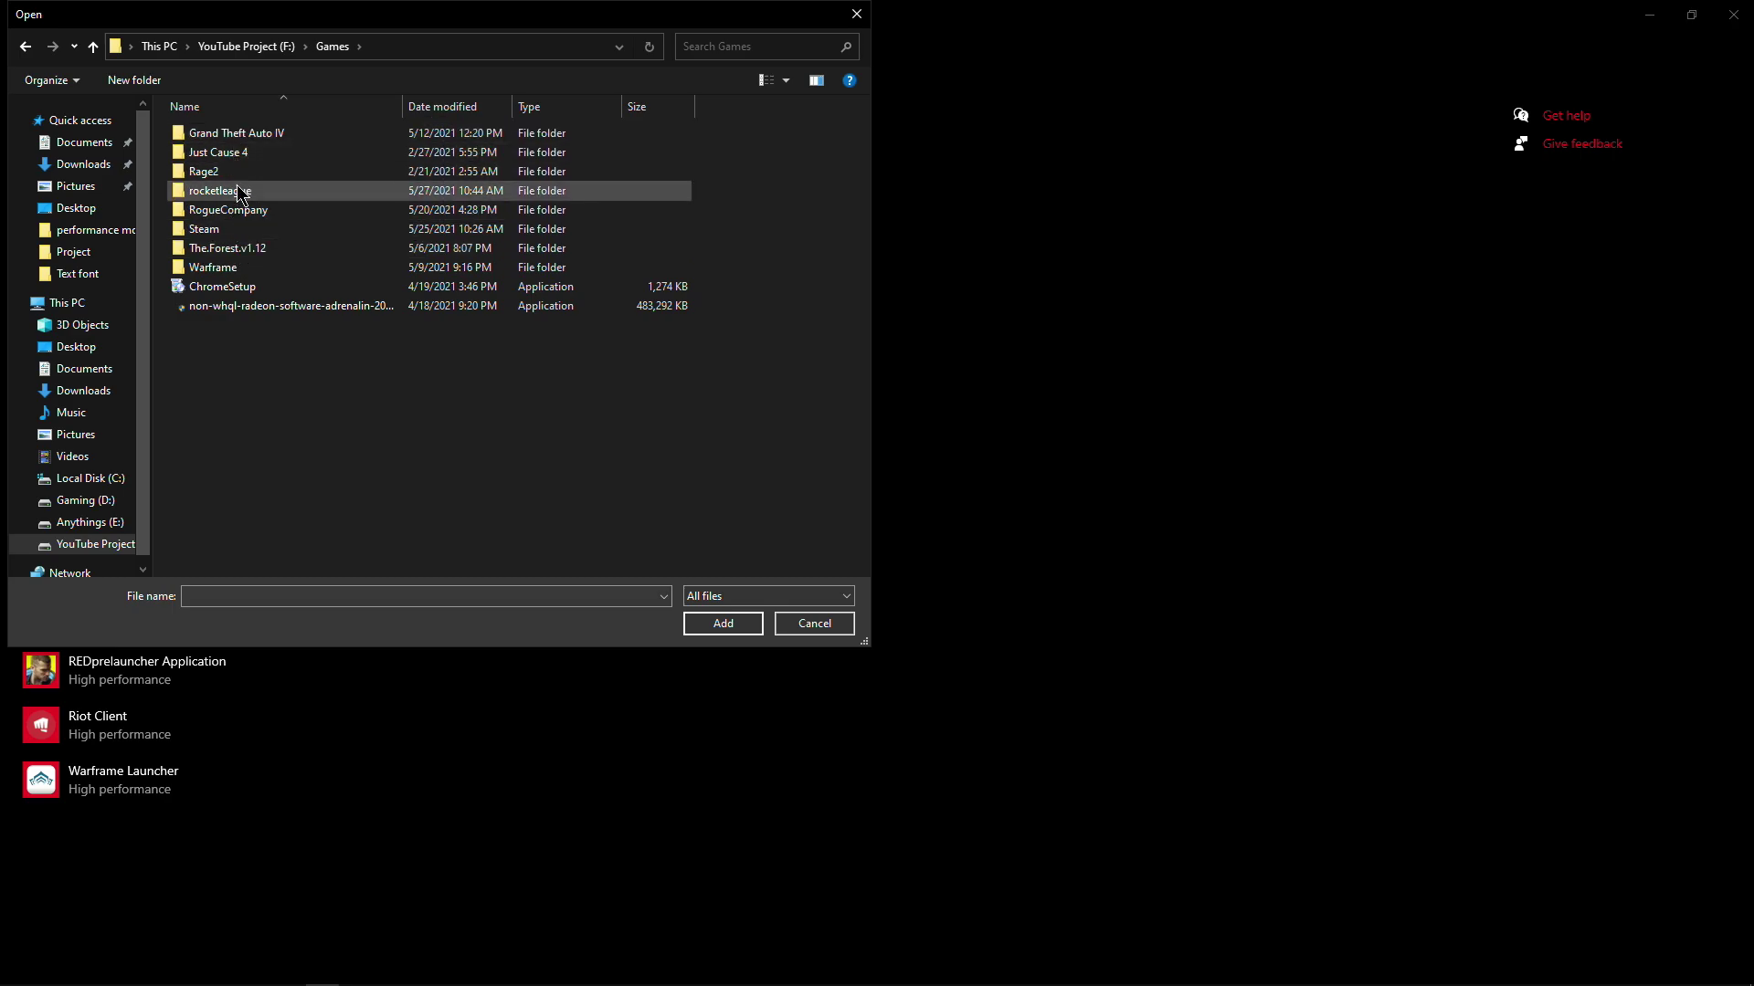
# Step: Add the VALORANT application from D:\Riot Games\VALORANT\live and save its graphics preference as High performance
pyautogui.click(110, 507)
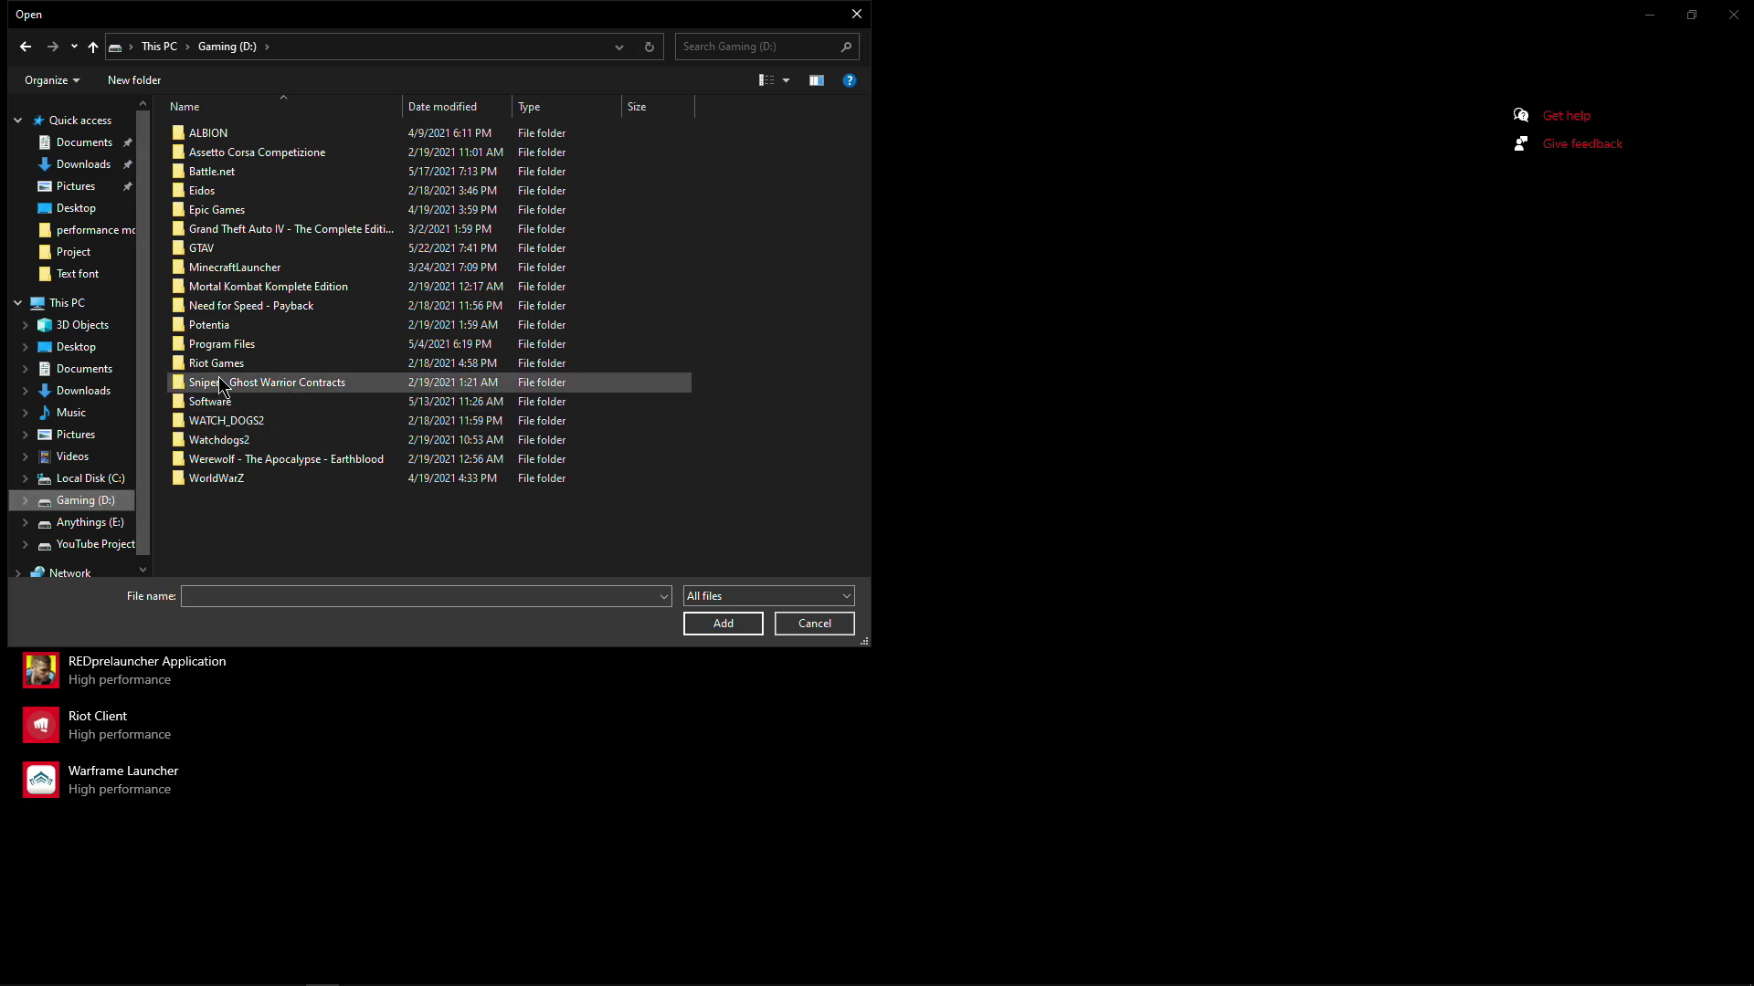
pyautogui.doubleClick(204, 366)
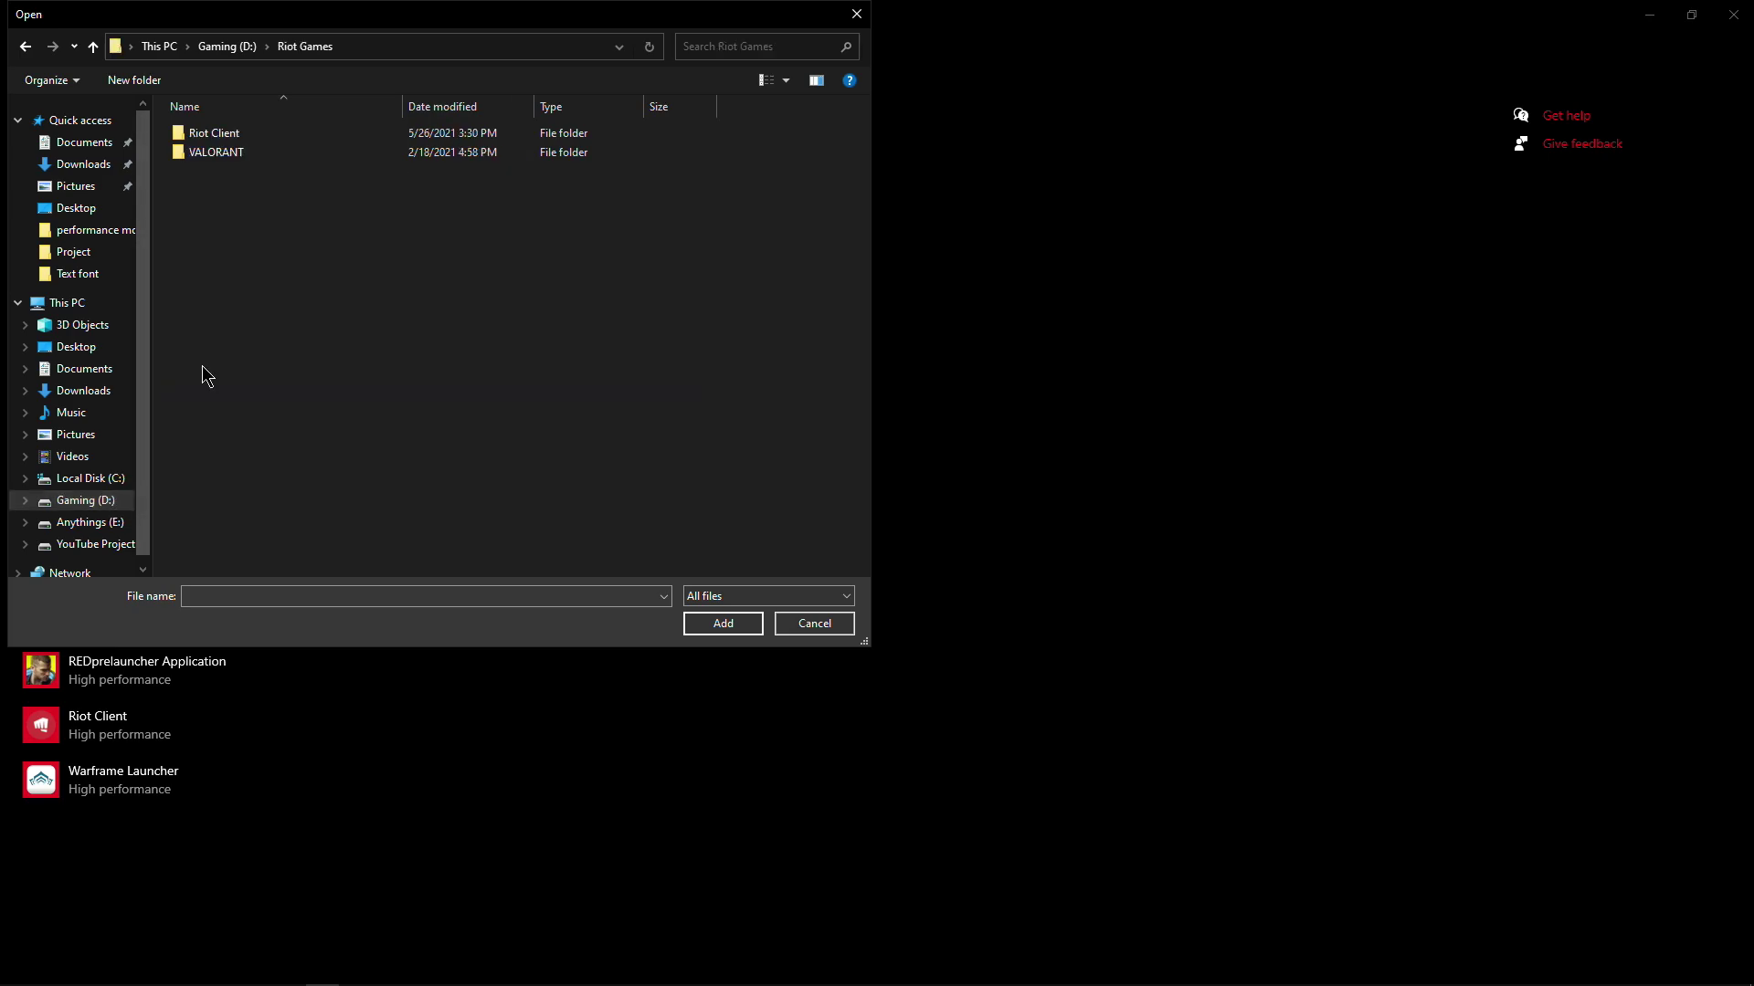
pyautogui.doubleClick(206, 157)
pyautogui.doubleClick(223, 137)
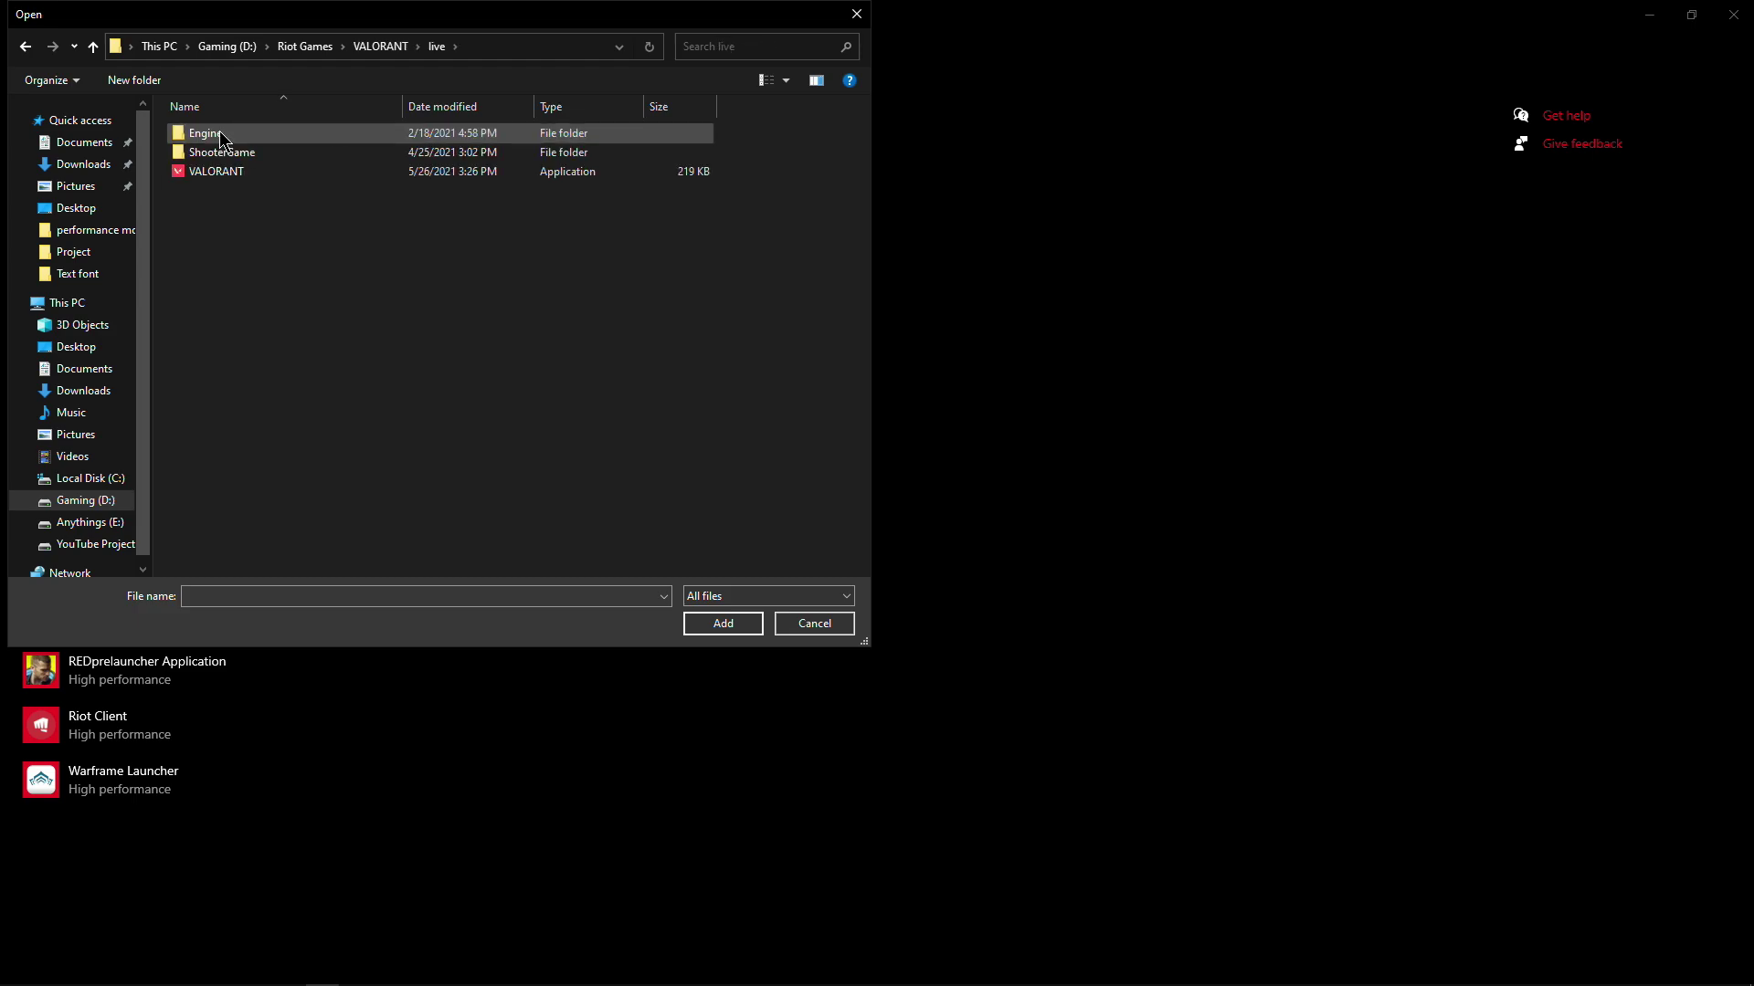
pyautogui.doubleClick(239, 176)
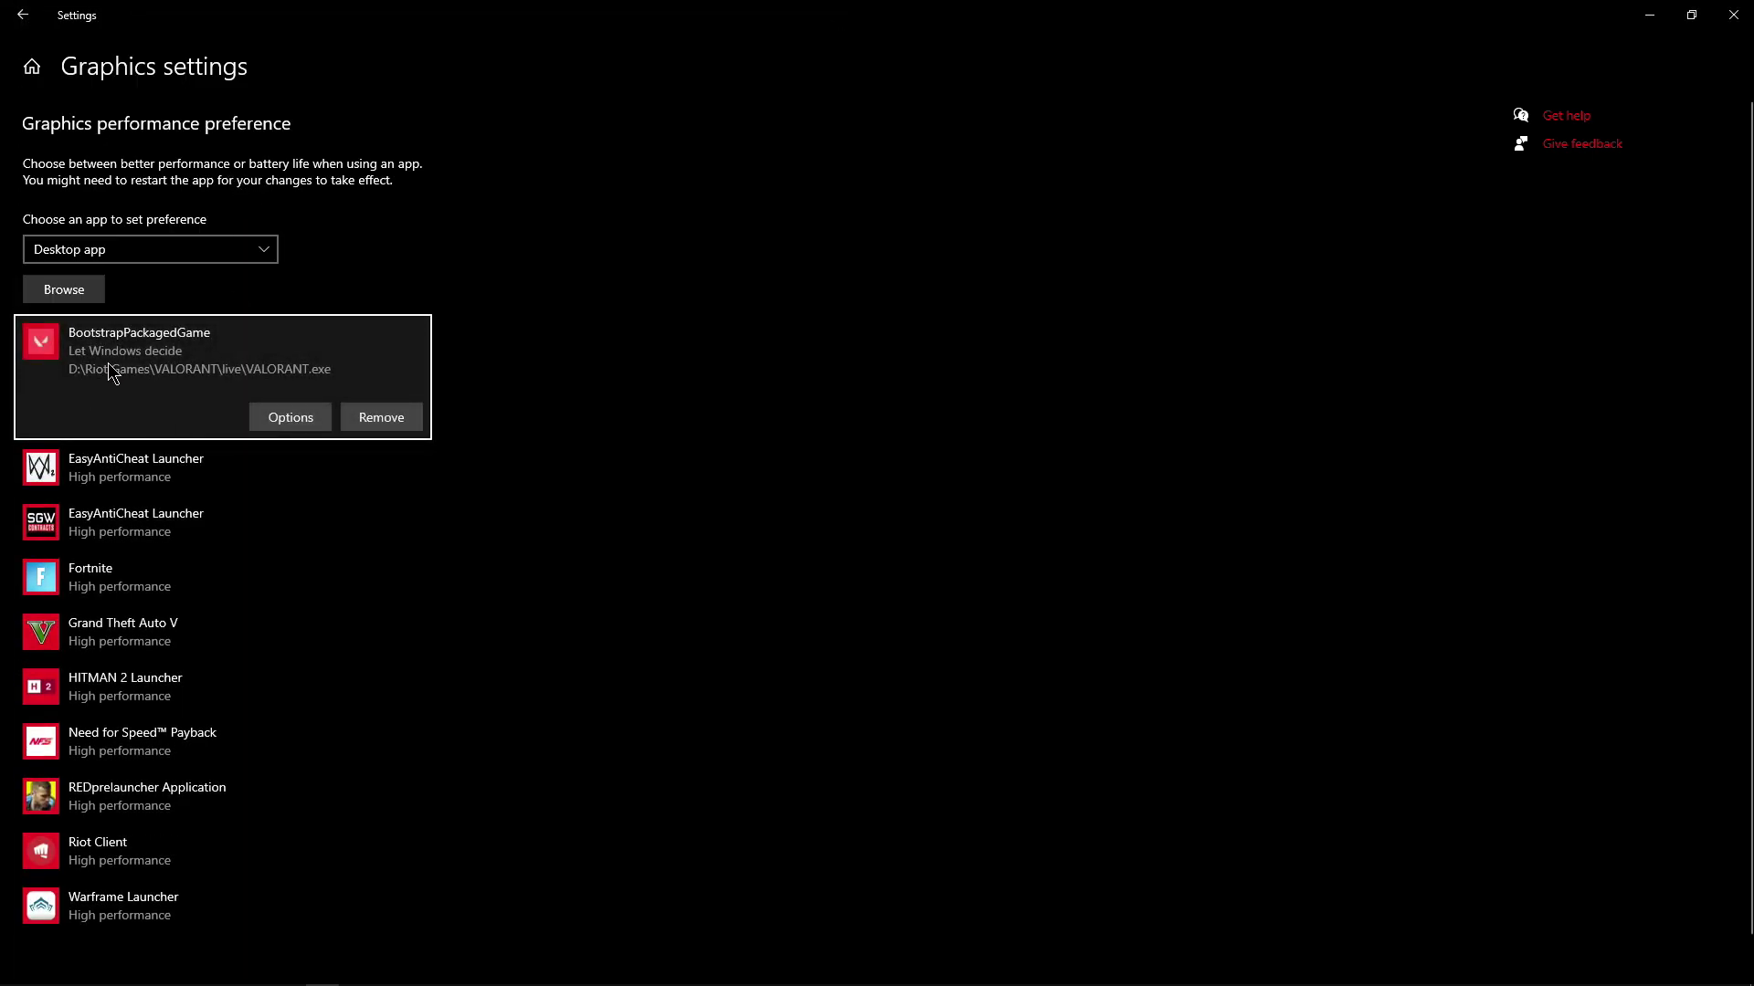
pyautogui.click(292, 422)
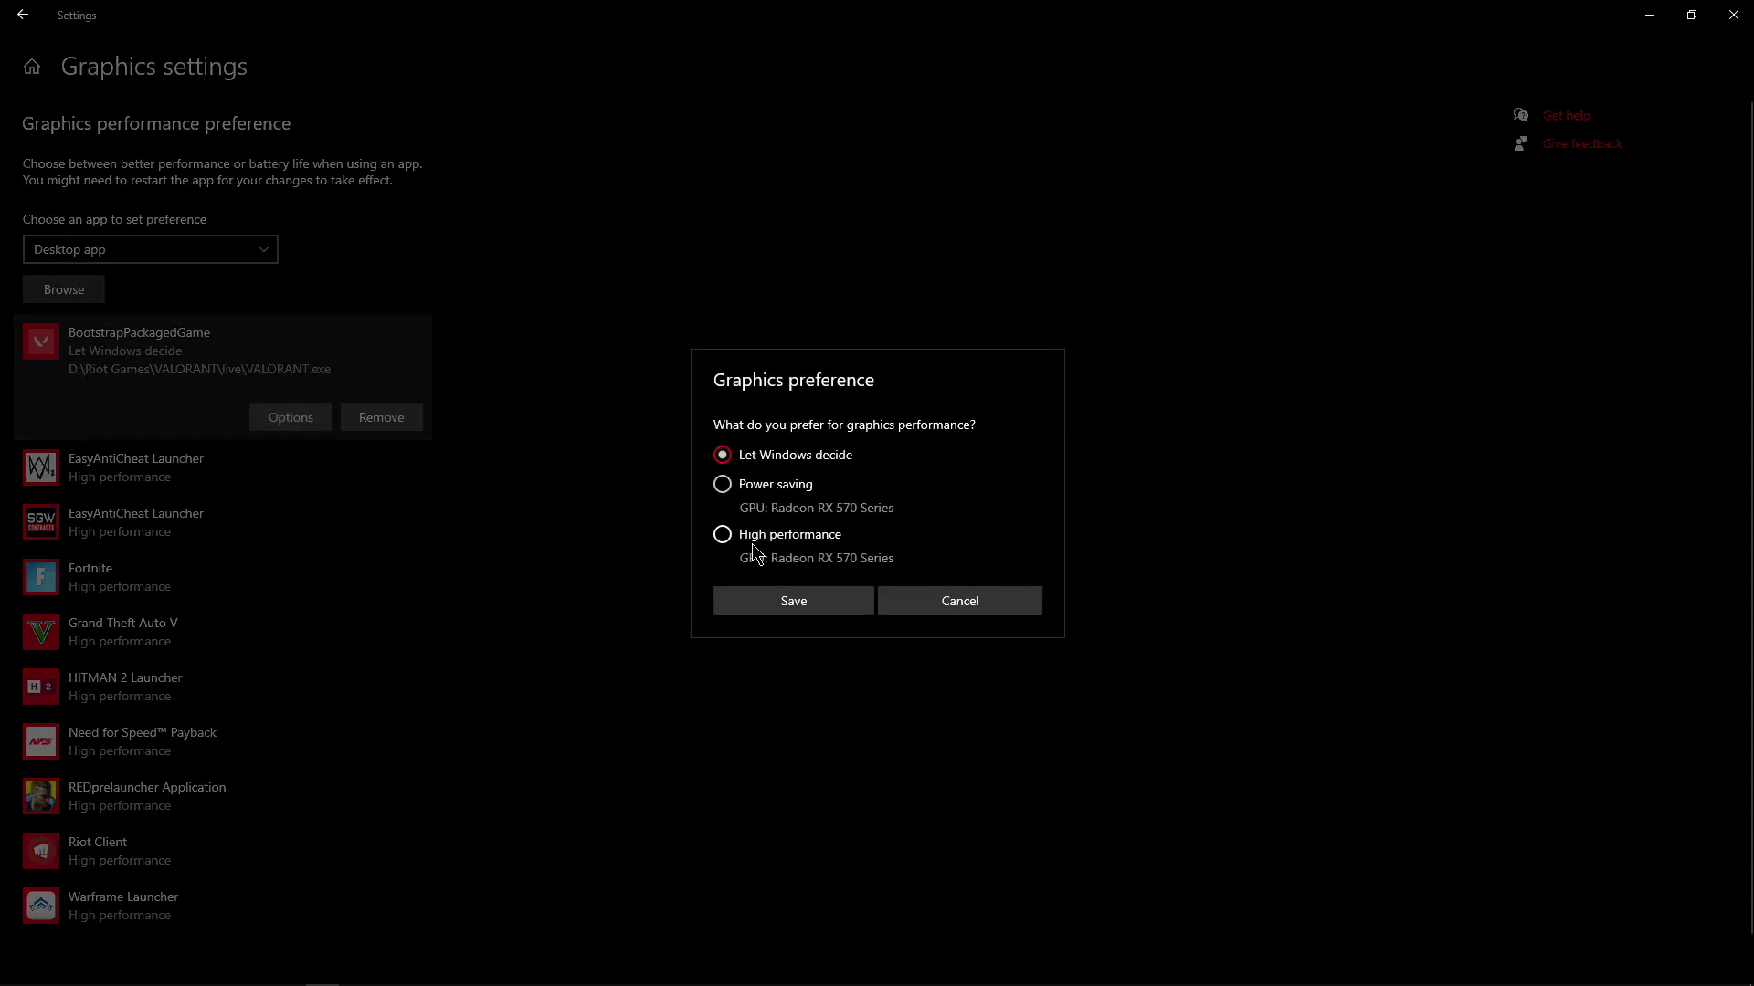
pyautogui.click(812, 598)
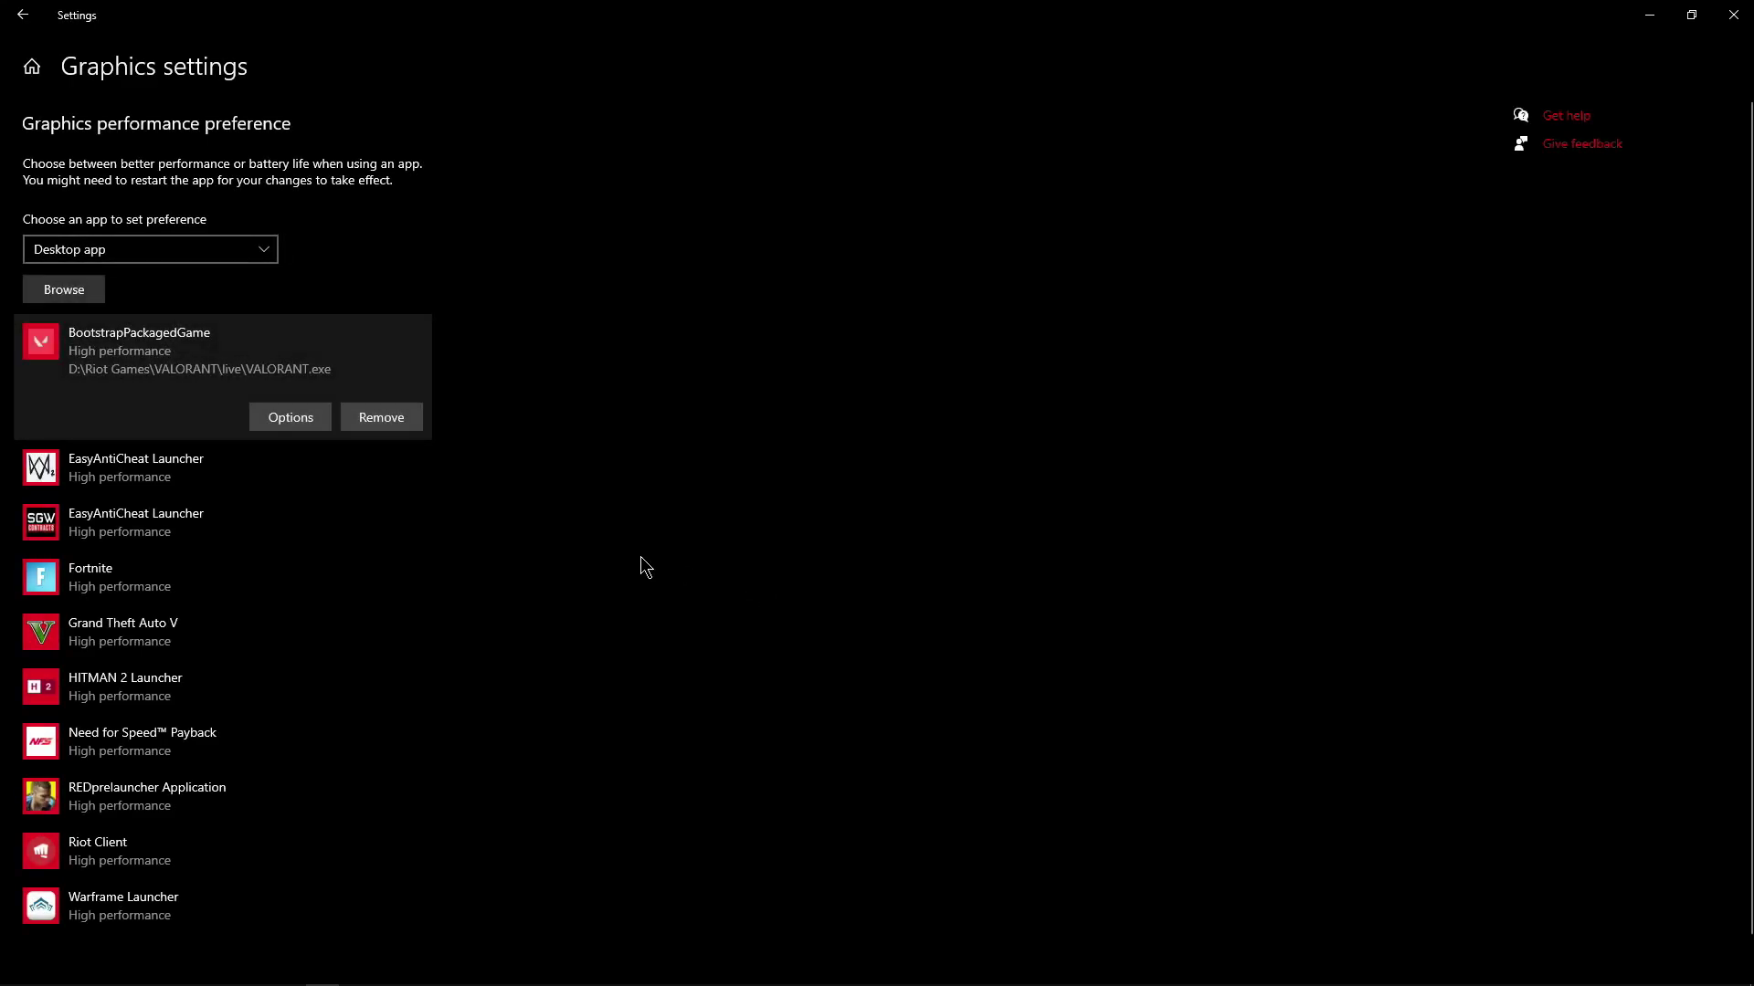
# Step: Try to add RiotClientServices from D:\Riot Games\Riot Client to the graphics preference list
pyautogui.click(81, 294)
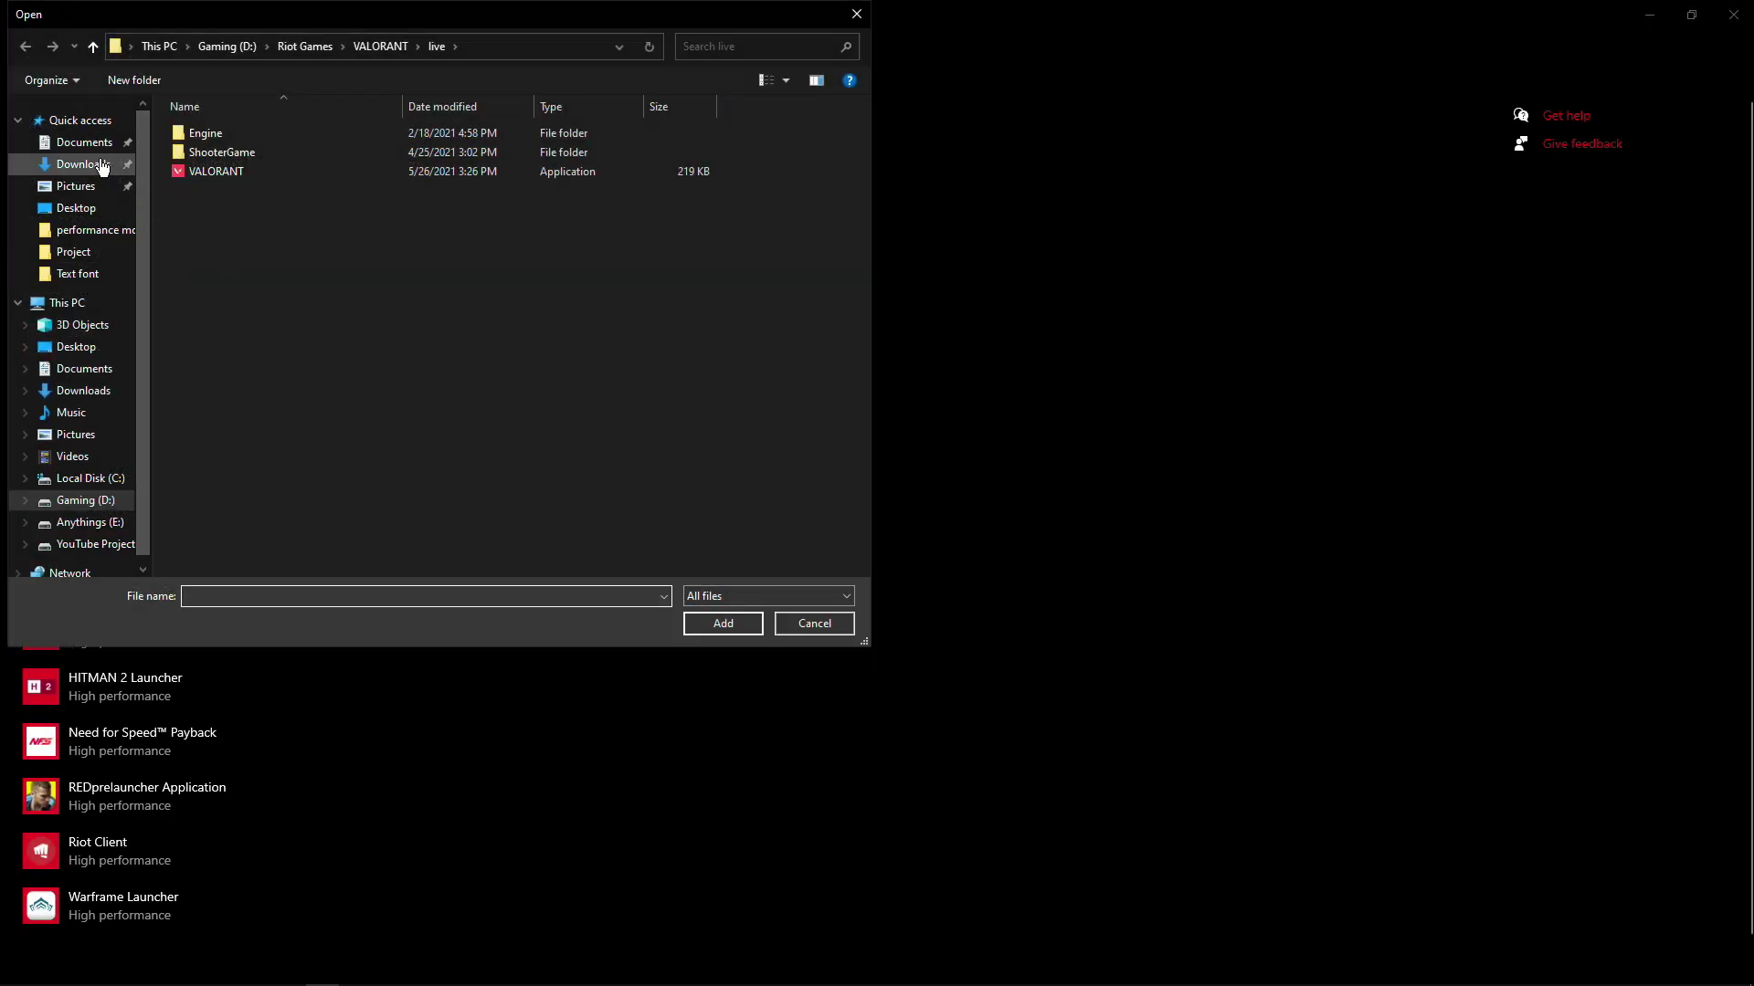
pyautogui.click(91, 500)
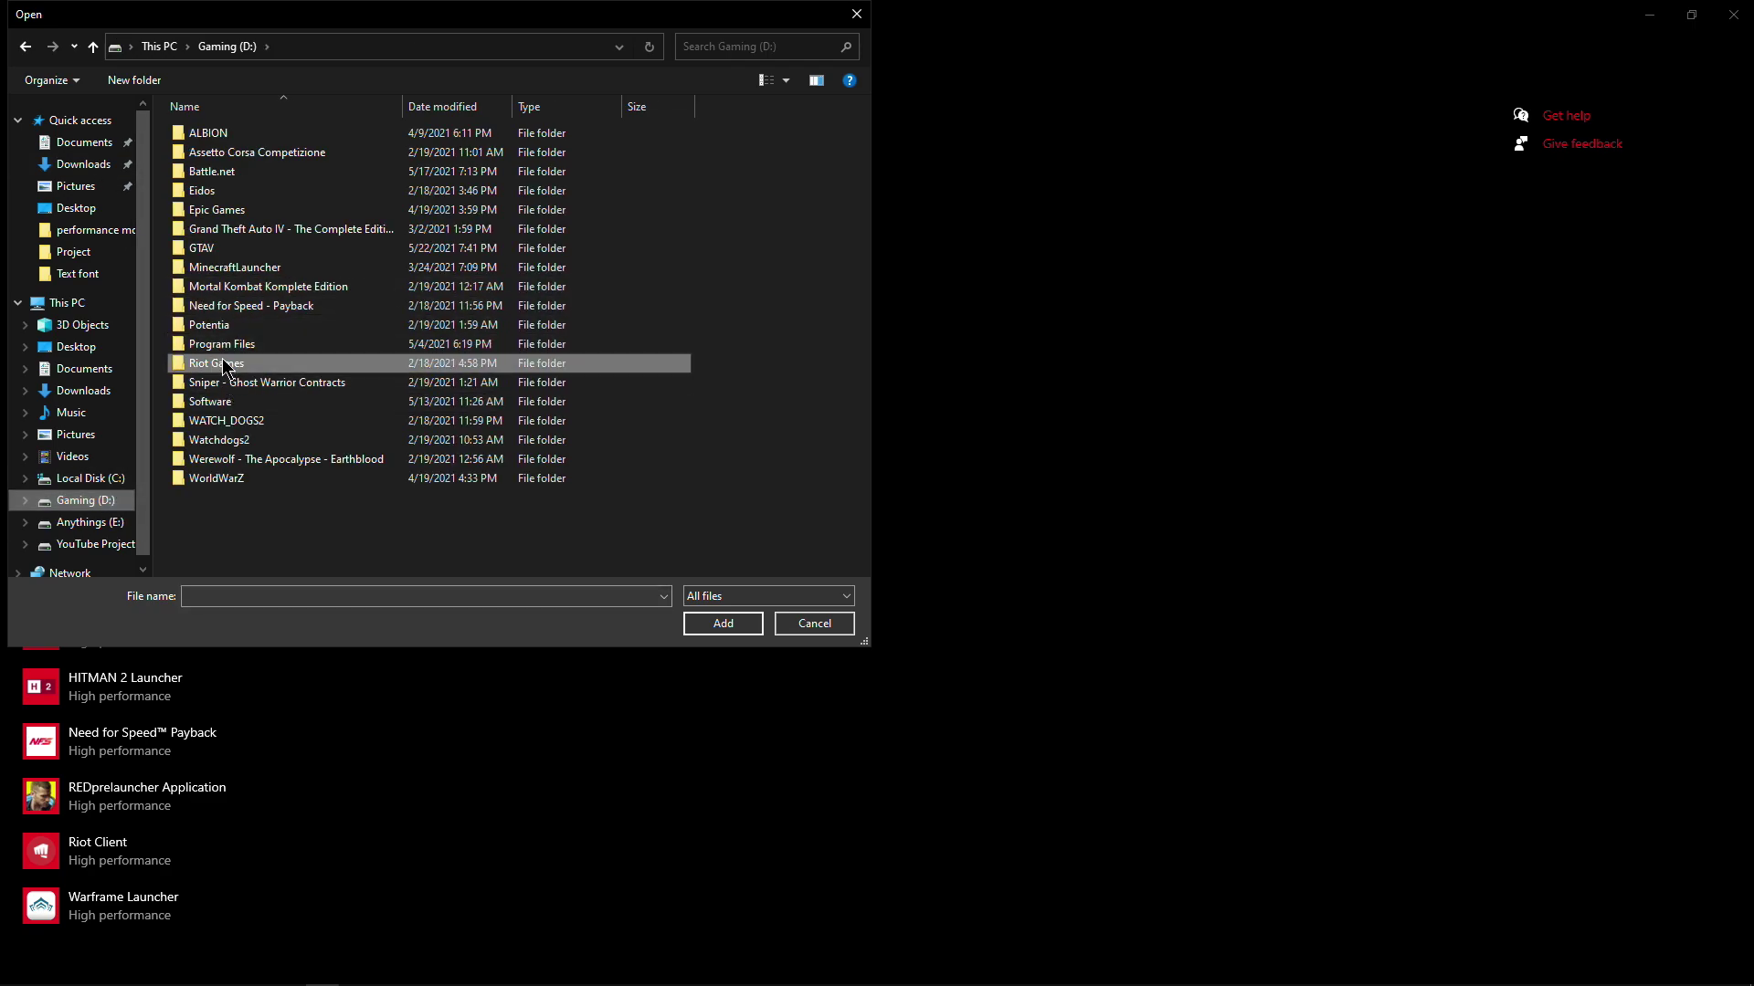
pyautogui.doubleClick(224, 363)
pyautogui.doubleClick(219, 135)
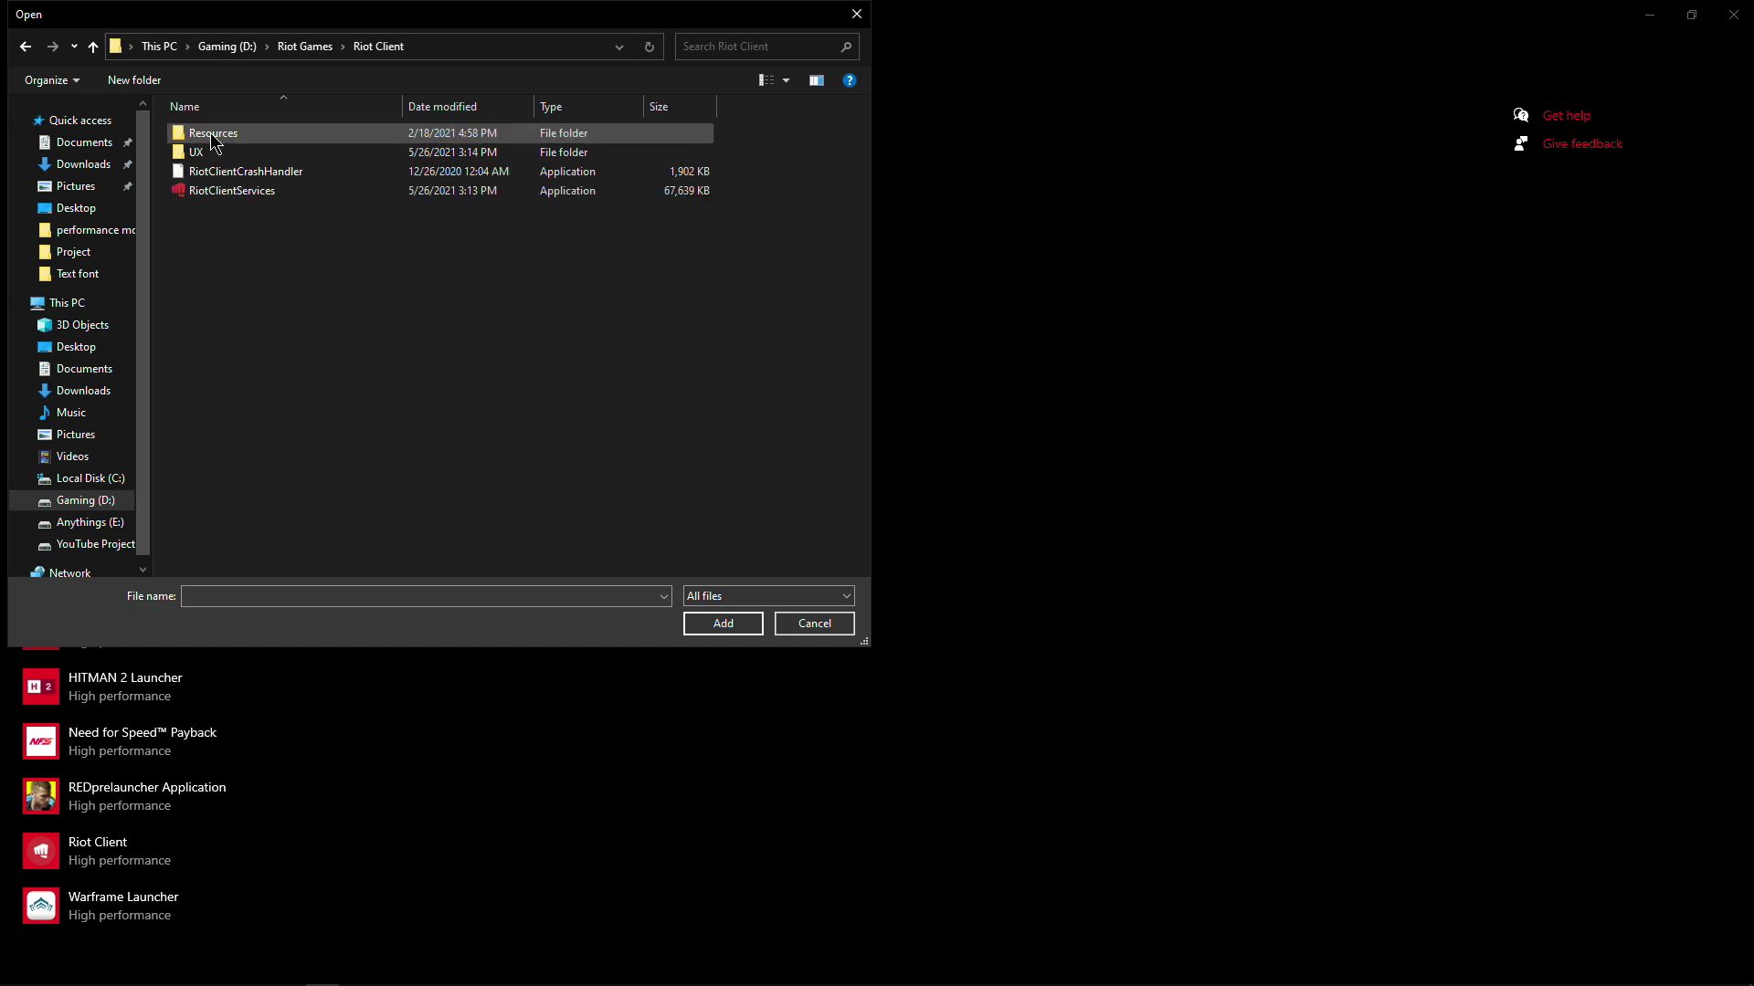
pyautogui.doubleClick(231, 203)
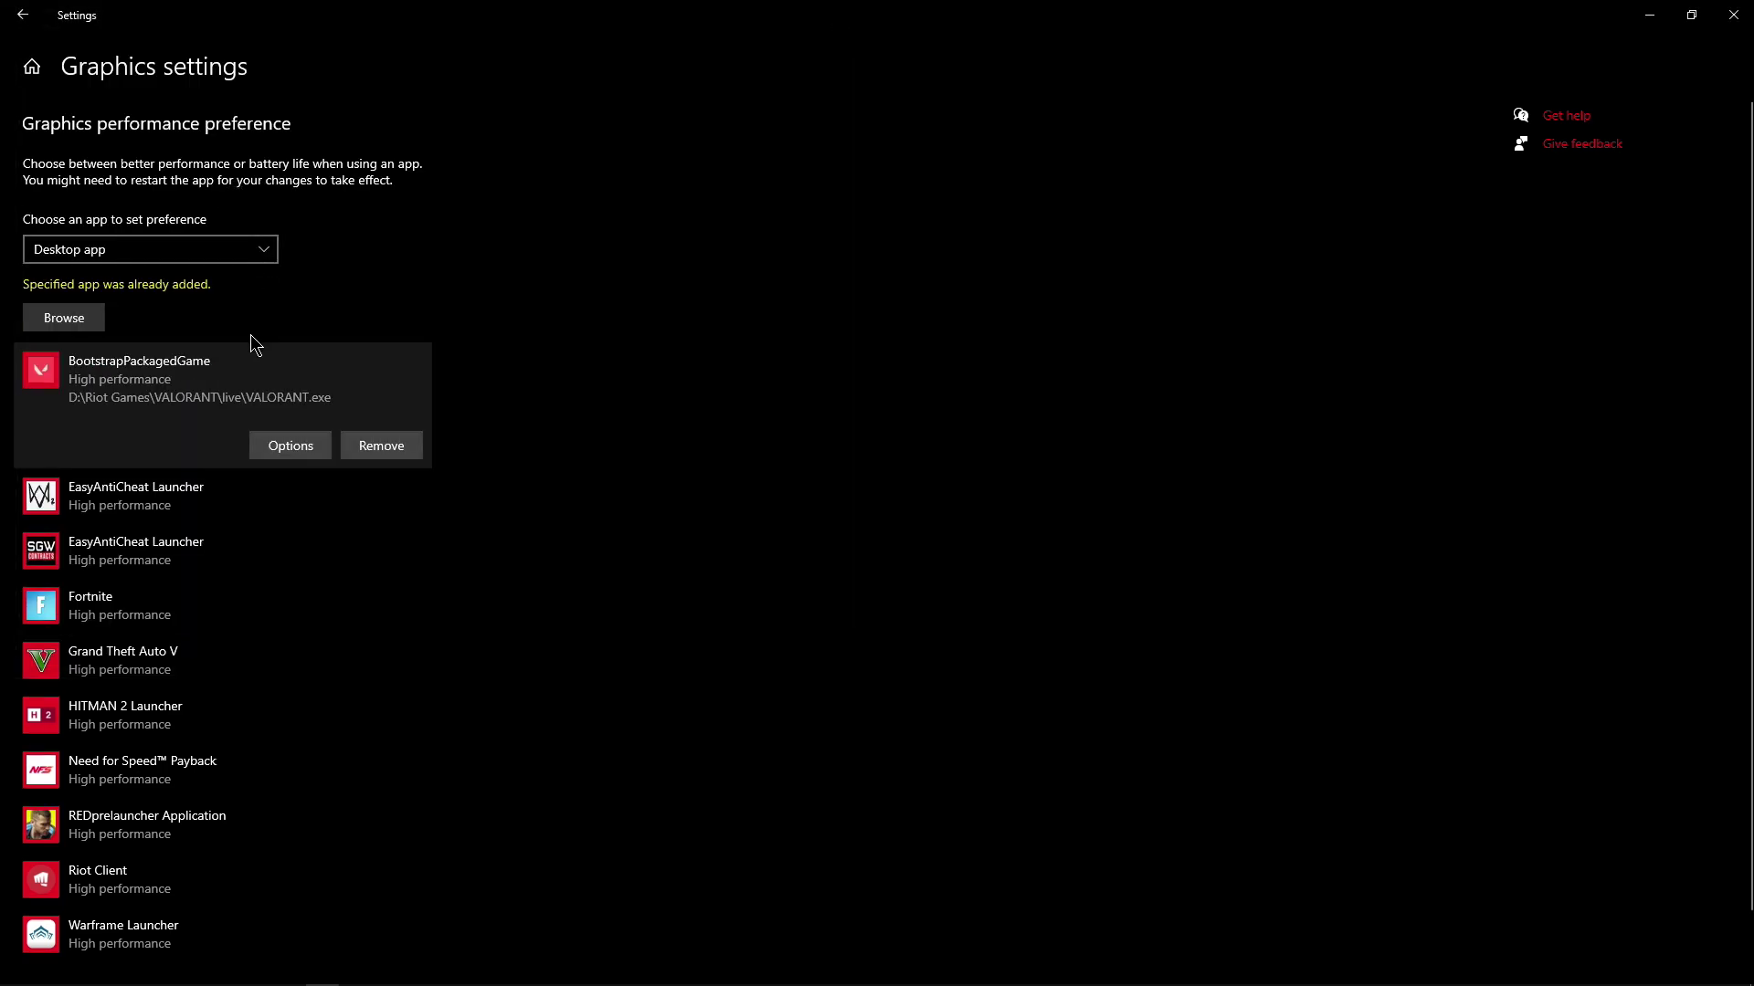
# Step: Save the existing Riot Client entry with the High performance graphics preference and close Settings
pyautogui.scroll(-1, 139, 776)
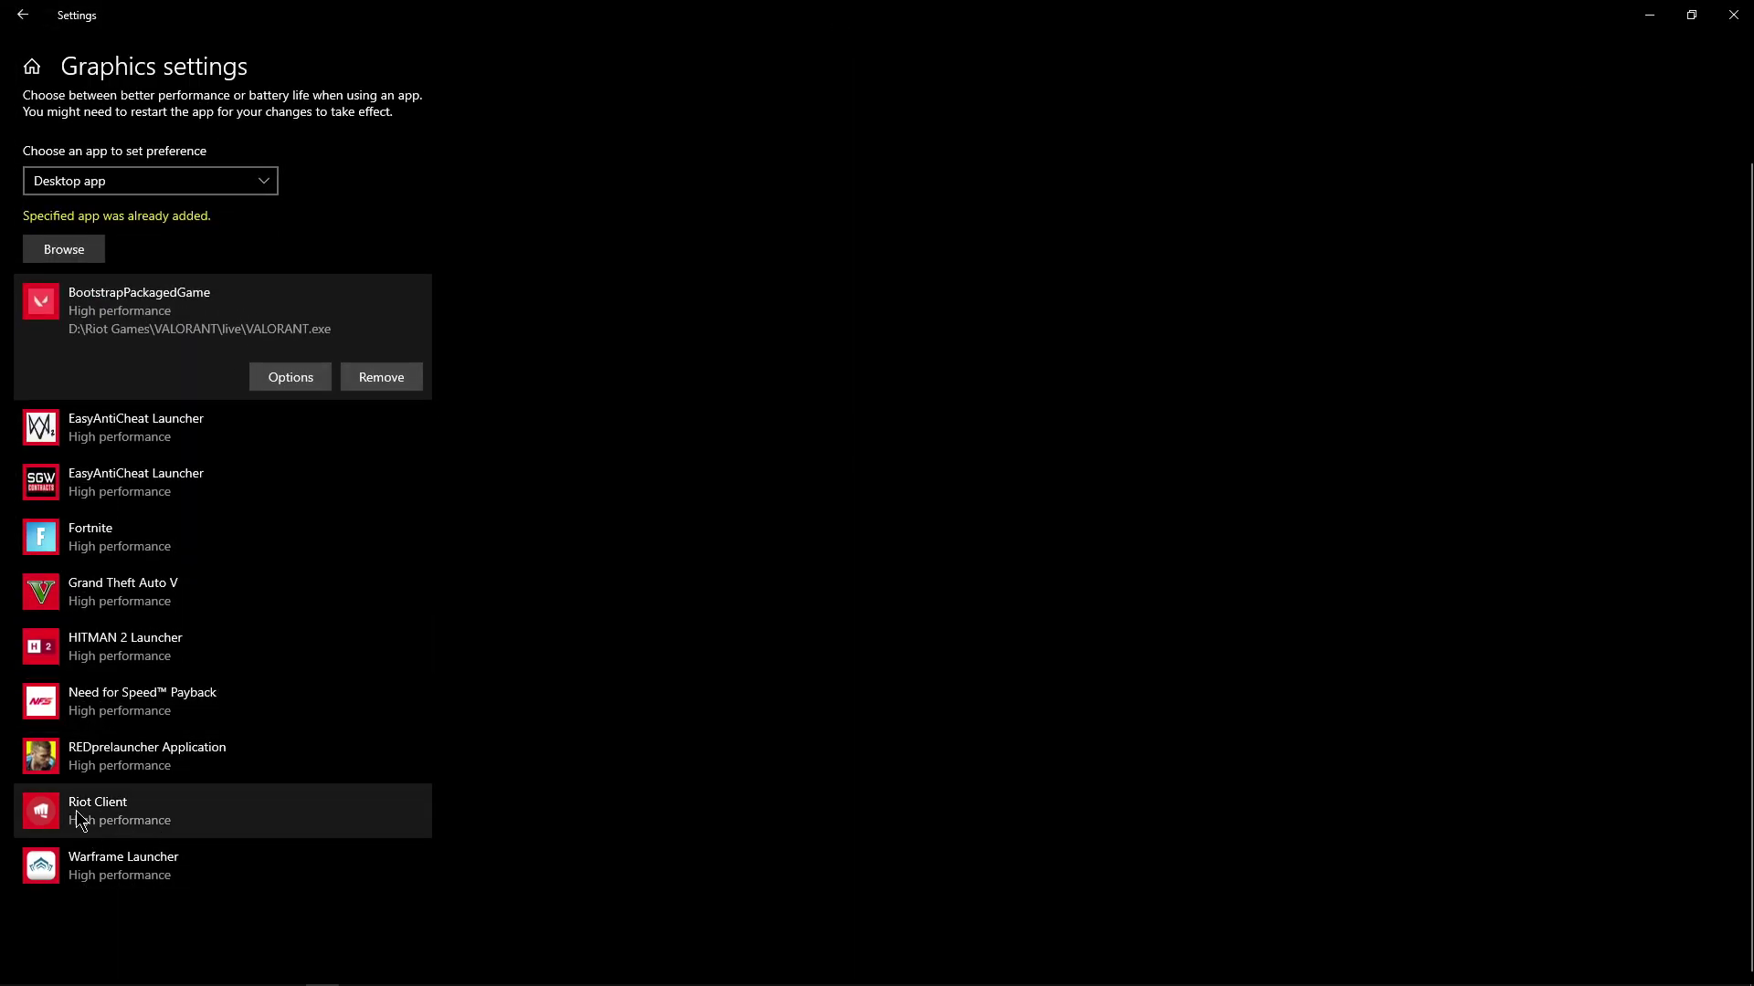
pyautogui.click(193, 811)
pyautogui.click(283, 814)
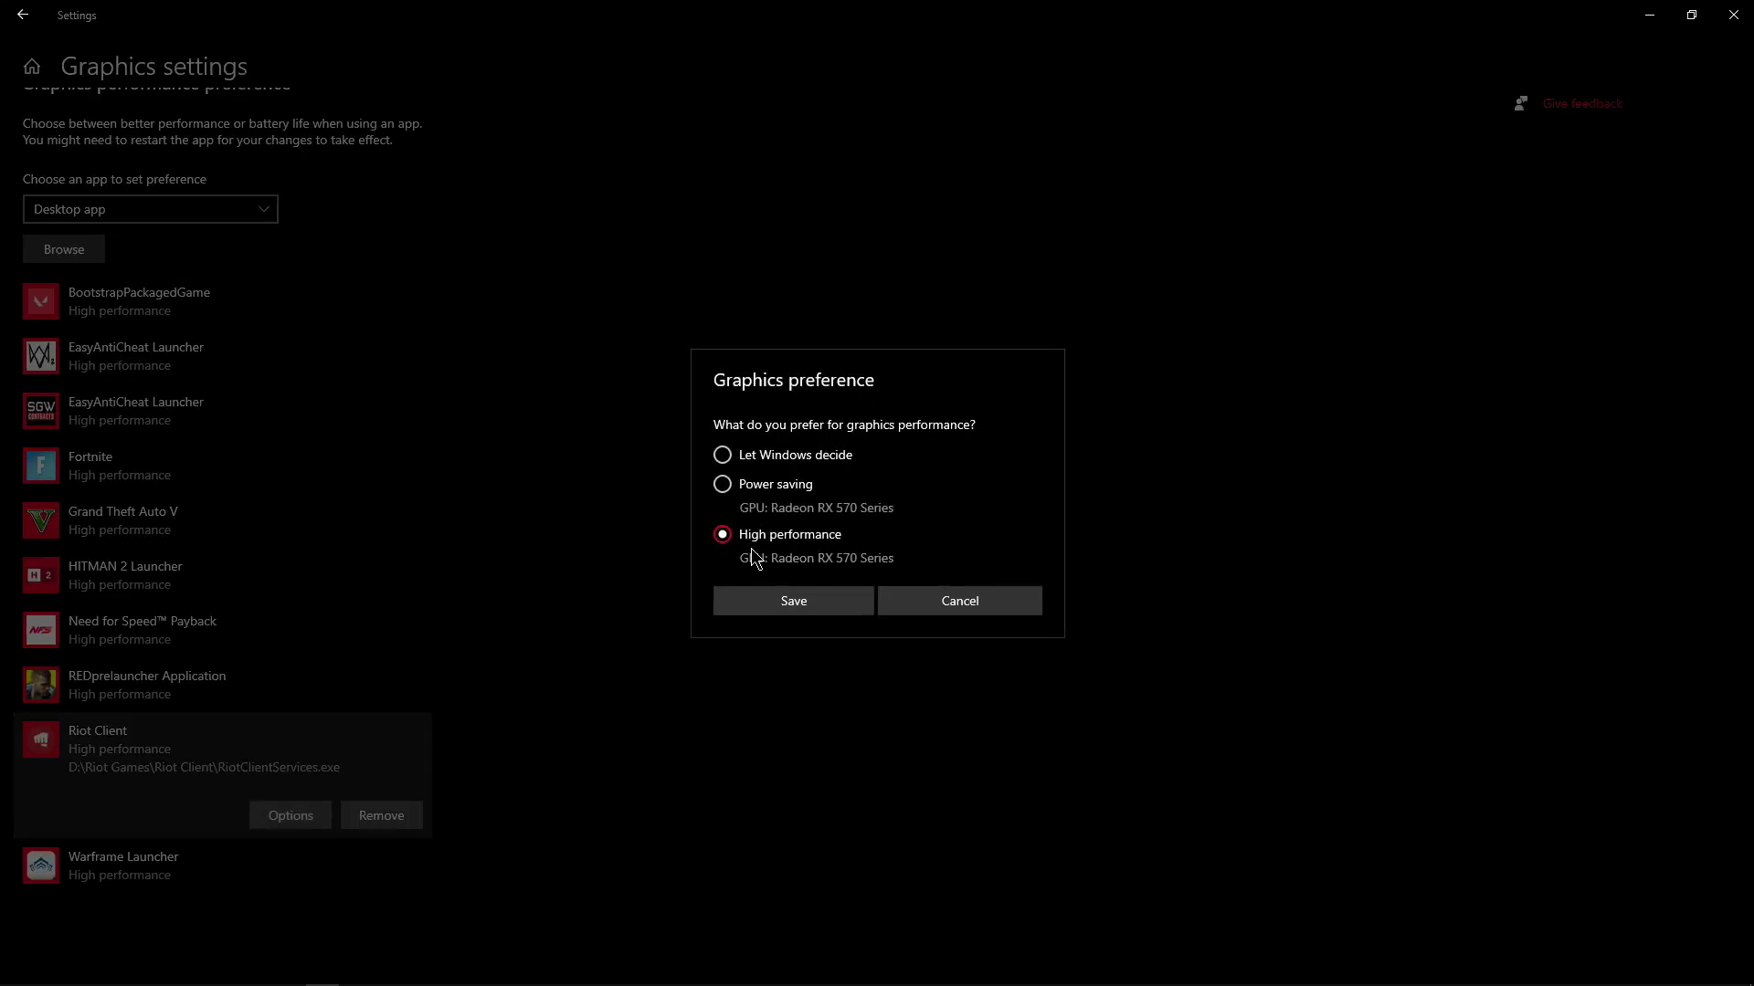
pyautogui.click(787, 603)
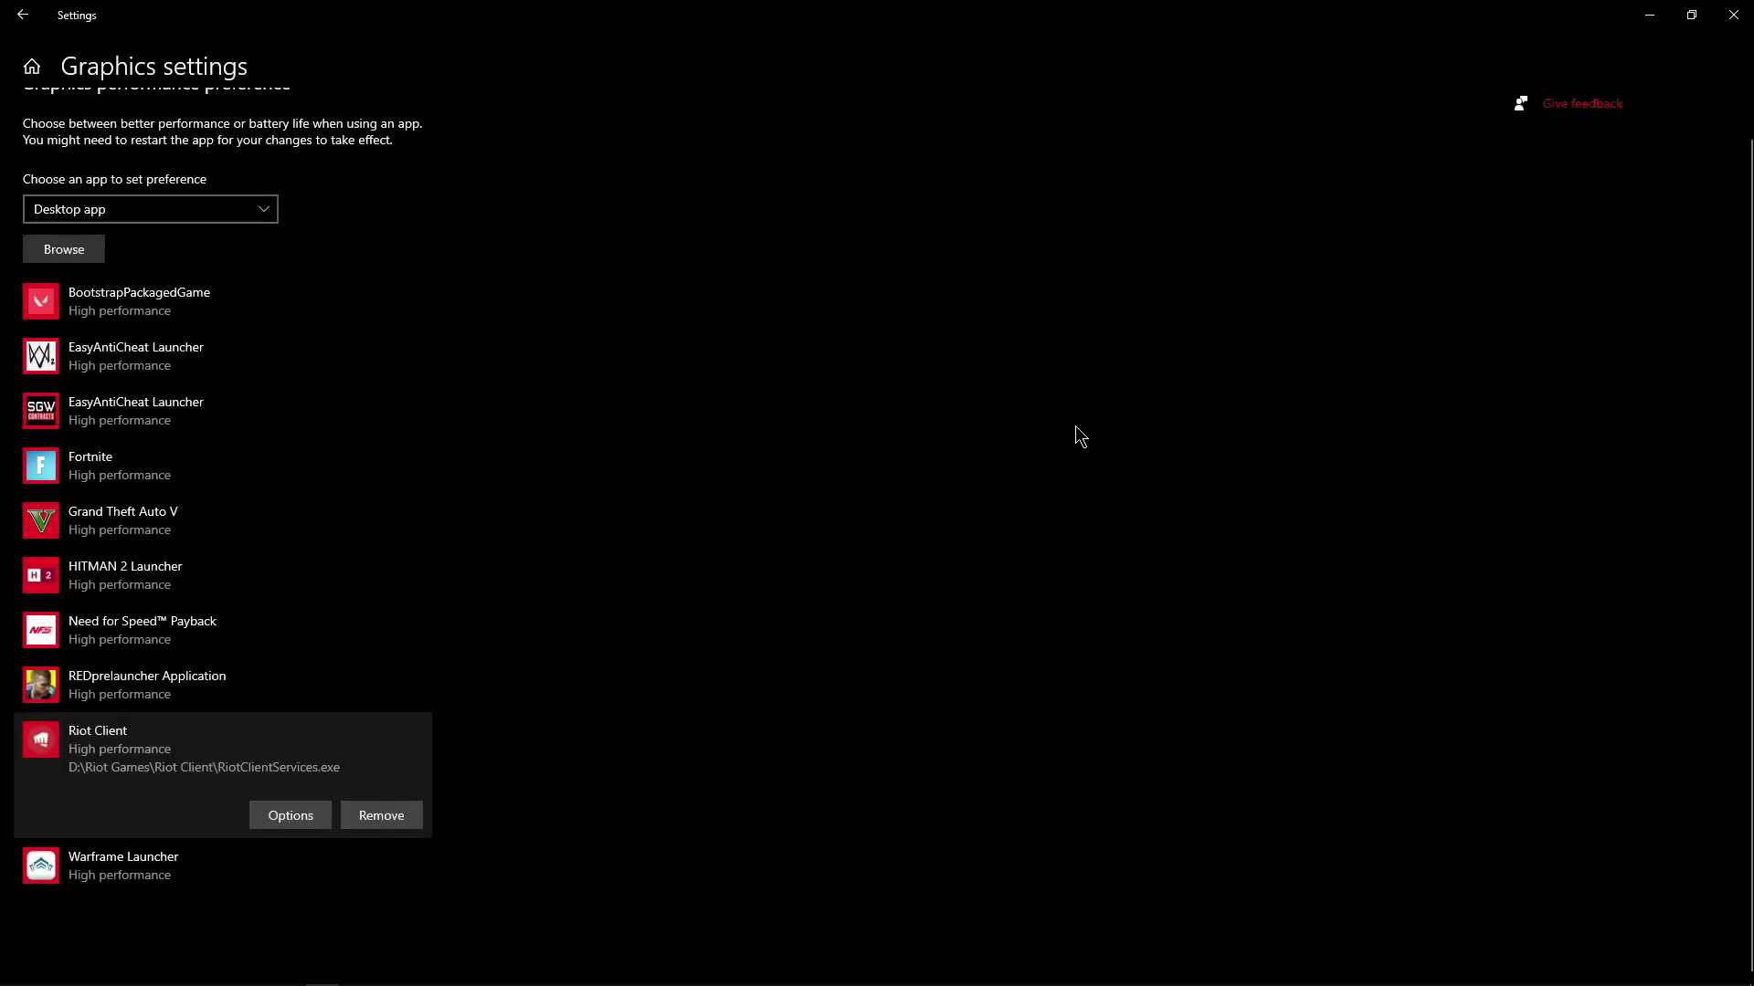
pyautogui.click(1733, 15)
# Step: Refresh the desktop, launch VALORANT and acknowledge the AFK penalty notice
pyautogui.rightClick(926, 270)
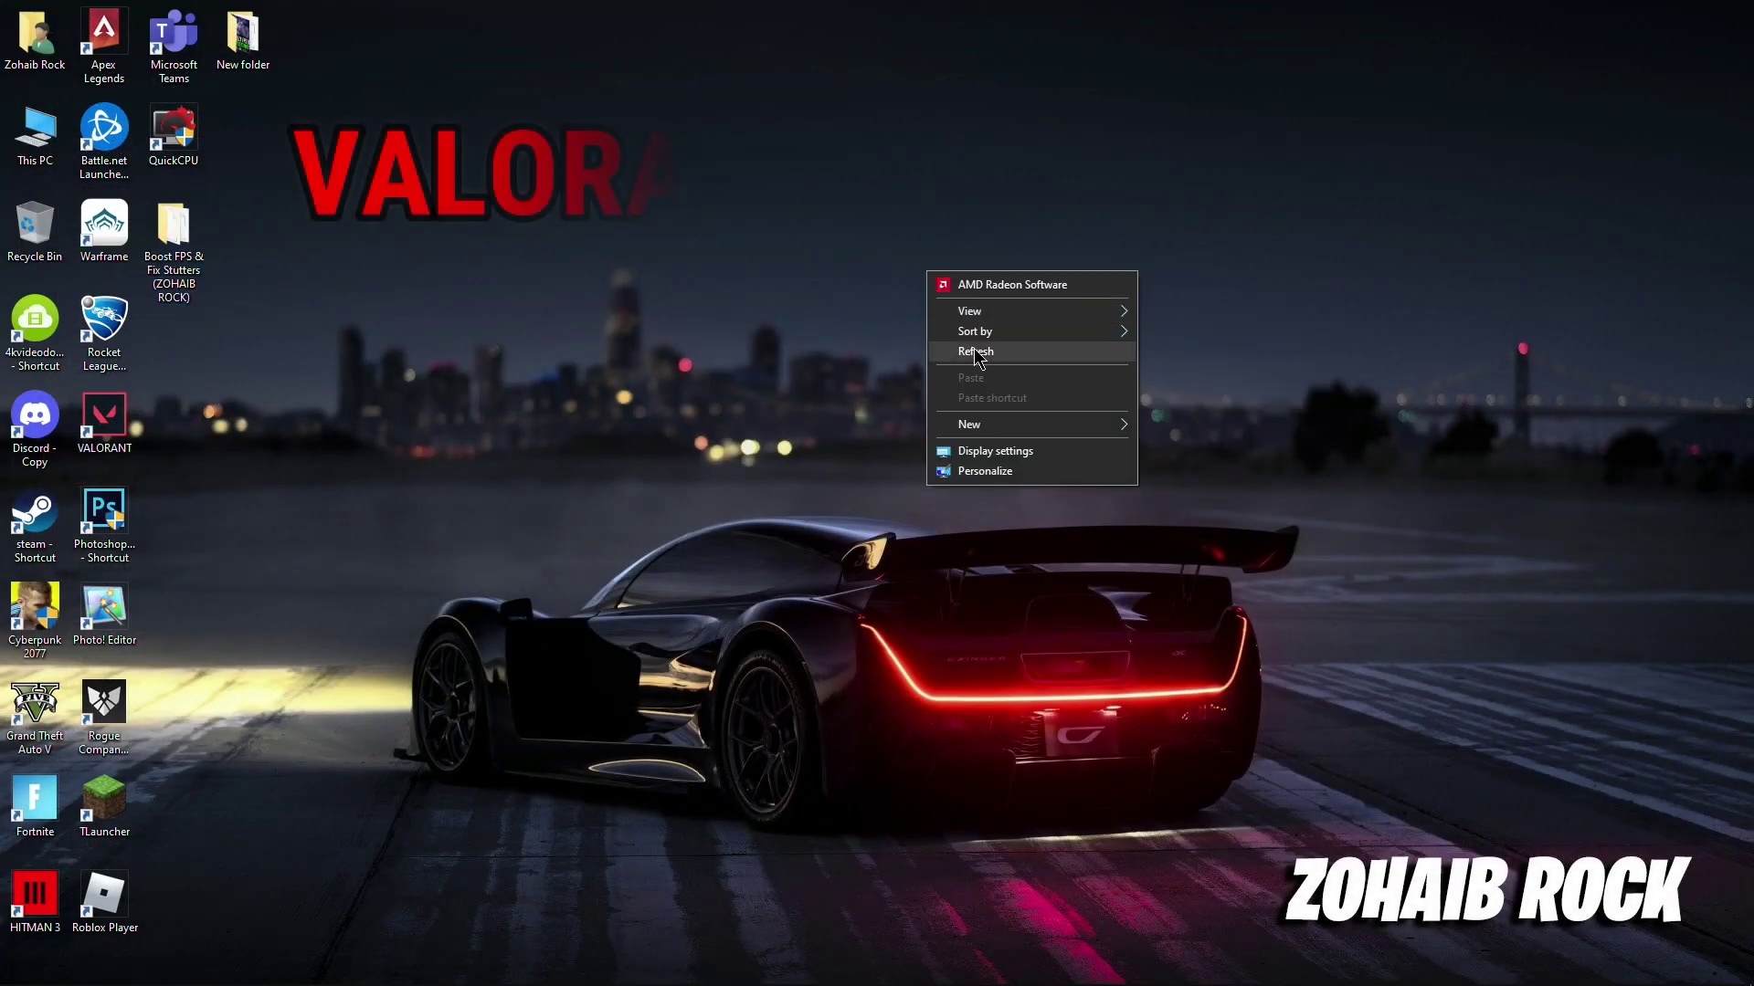
pyautogui.click(975, 353)
pyautogui.doubleClick(104, 416)
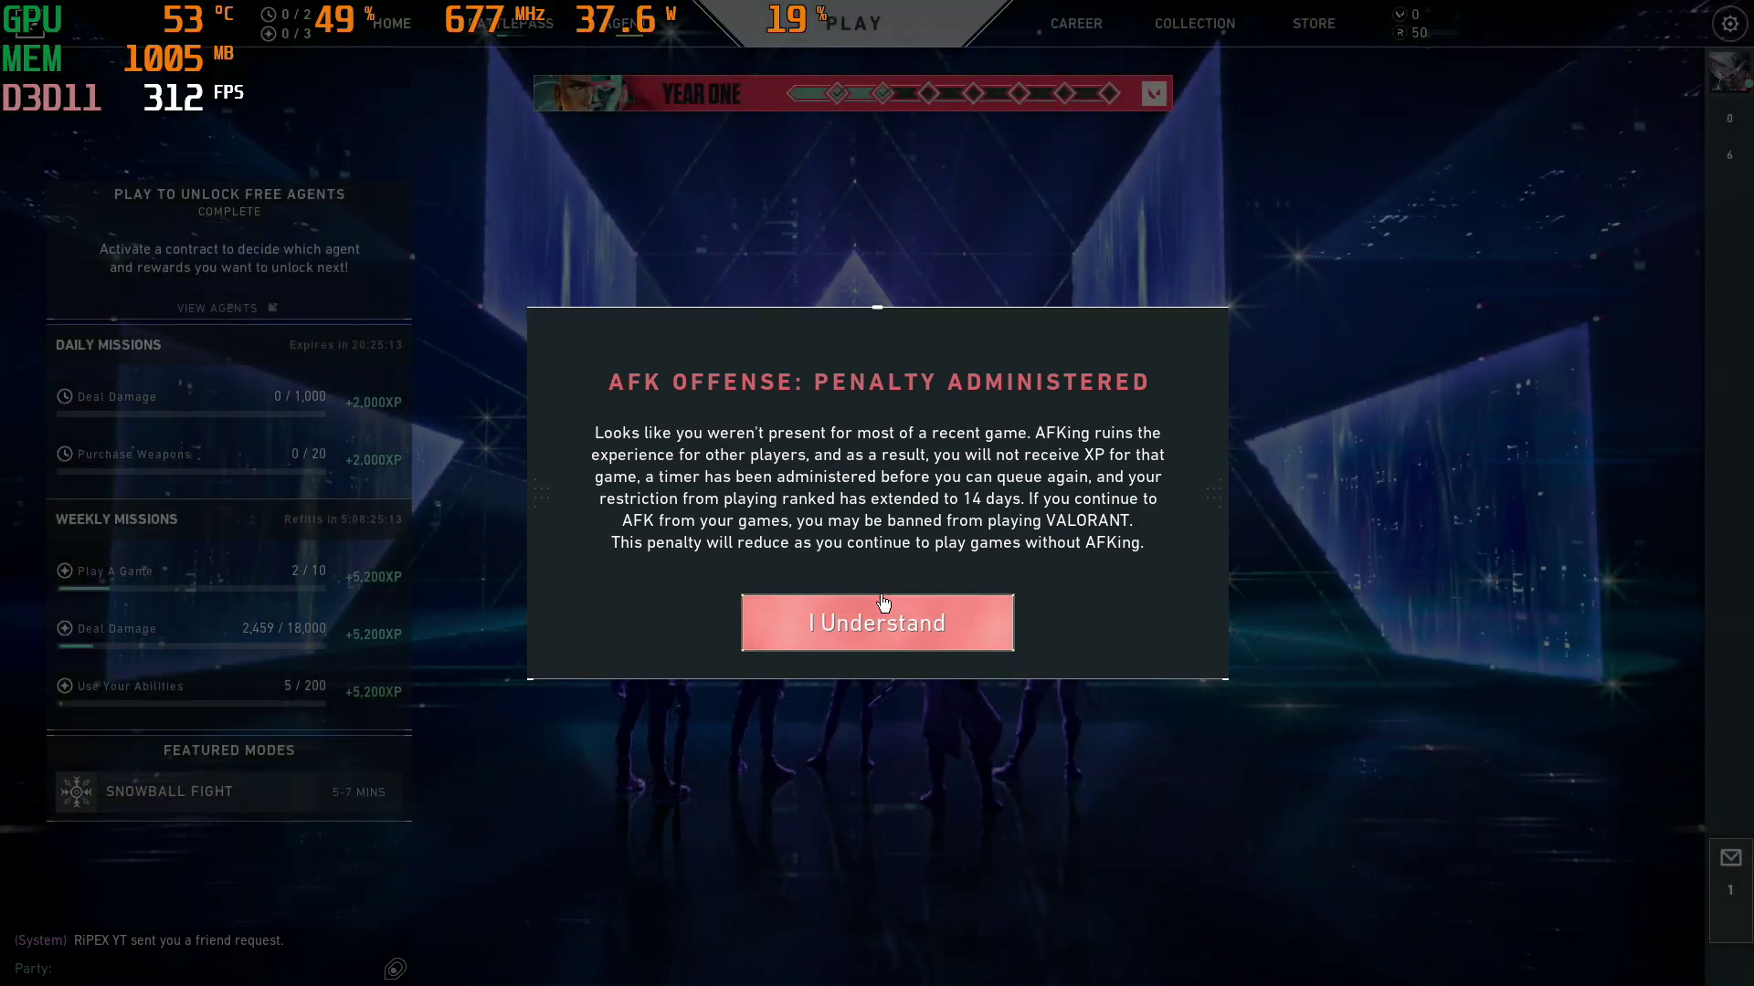
pyautogui.click(895, 621)
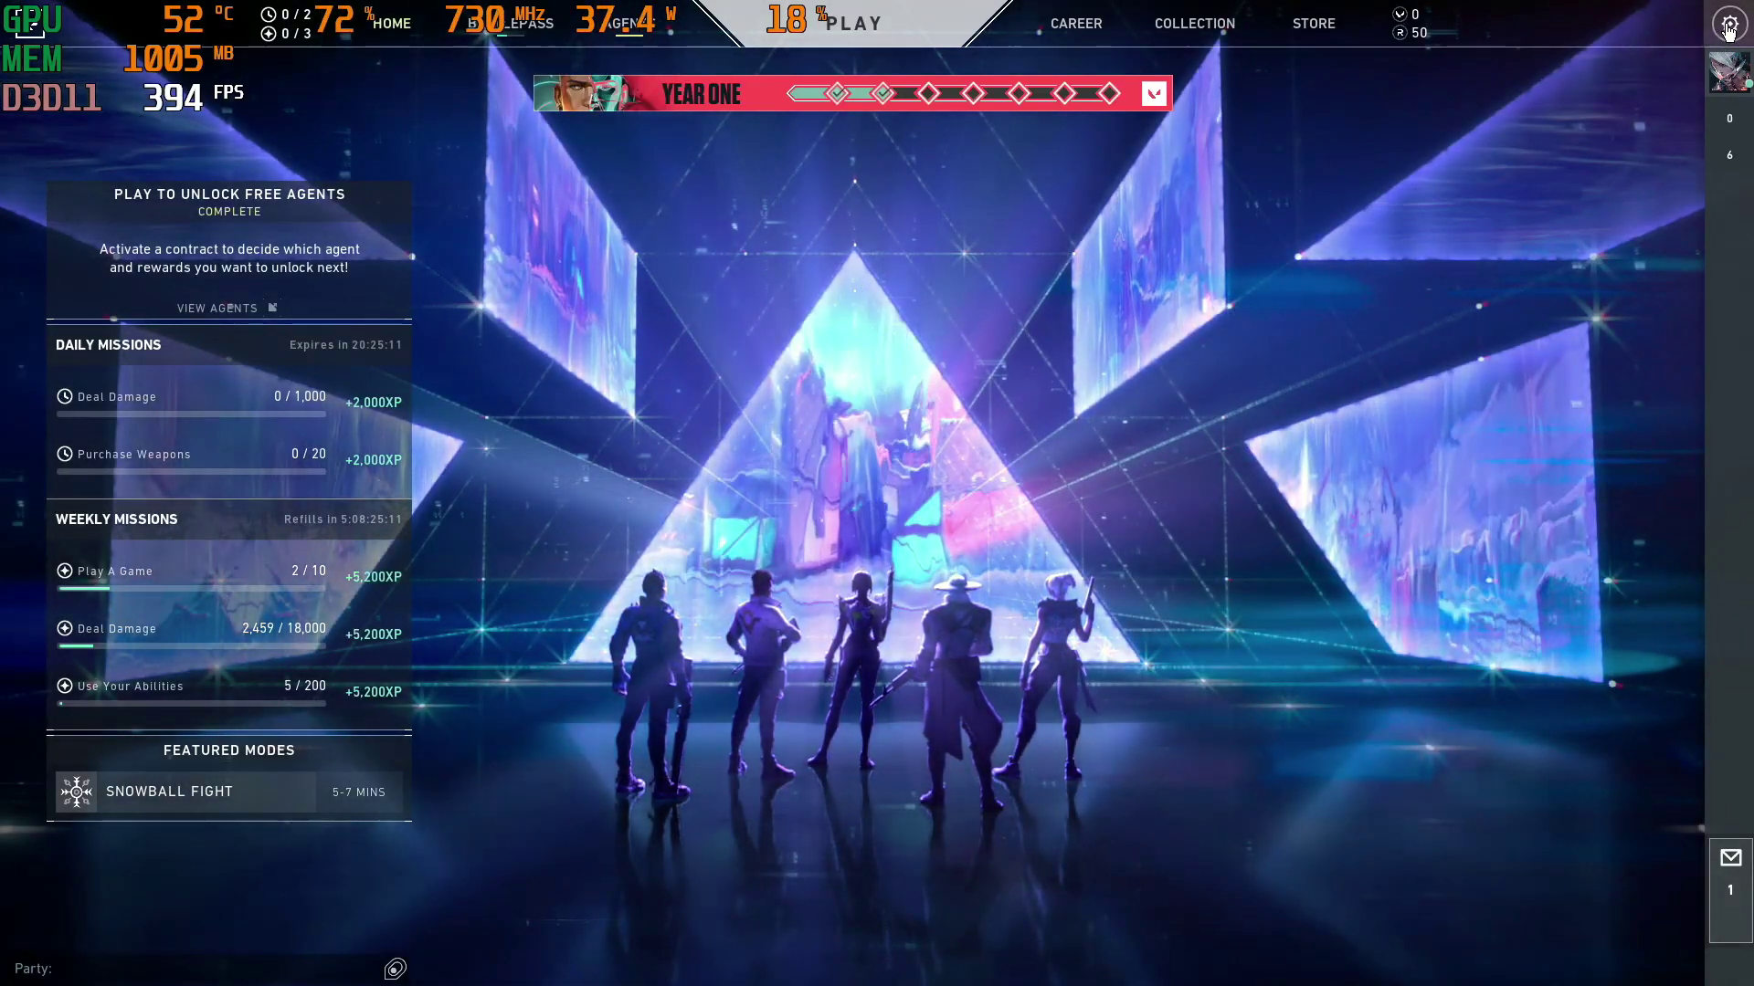
# Step: Open the game settings and review the general accessibility, mouse, map, privacy and other options
pyautogui.click(1729, 25)
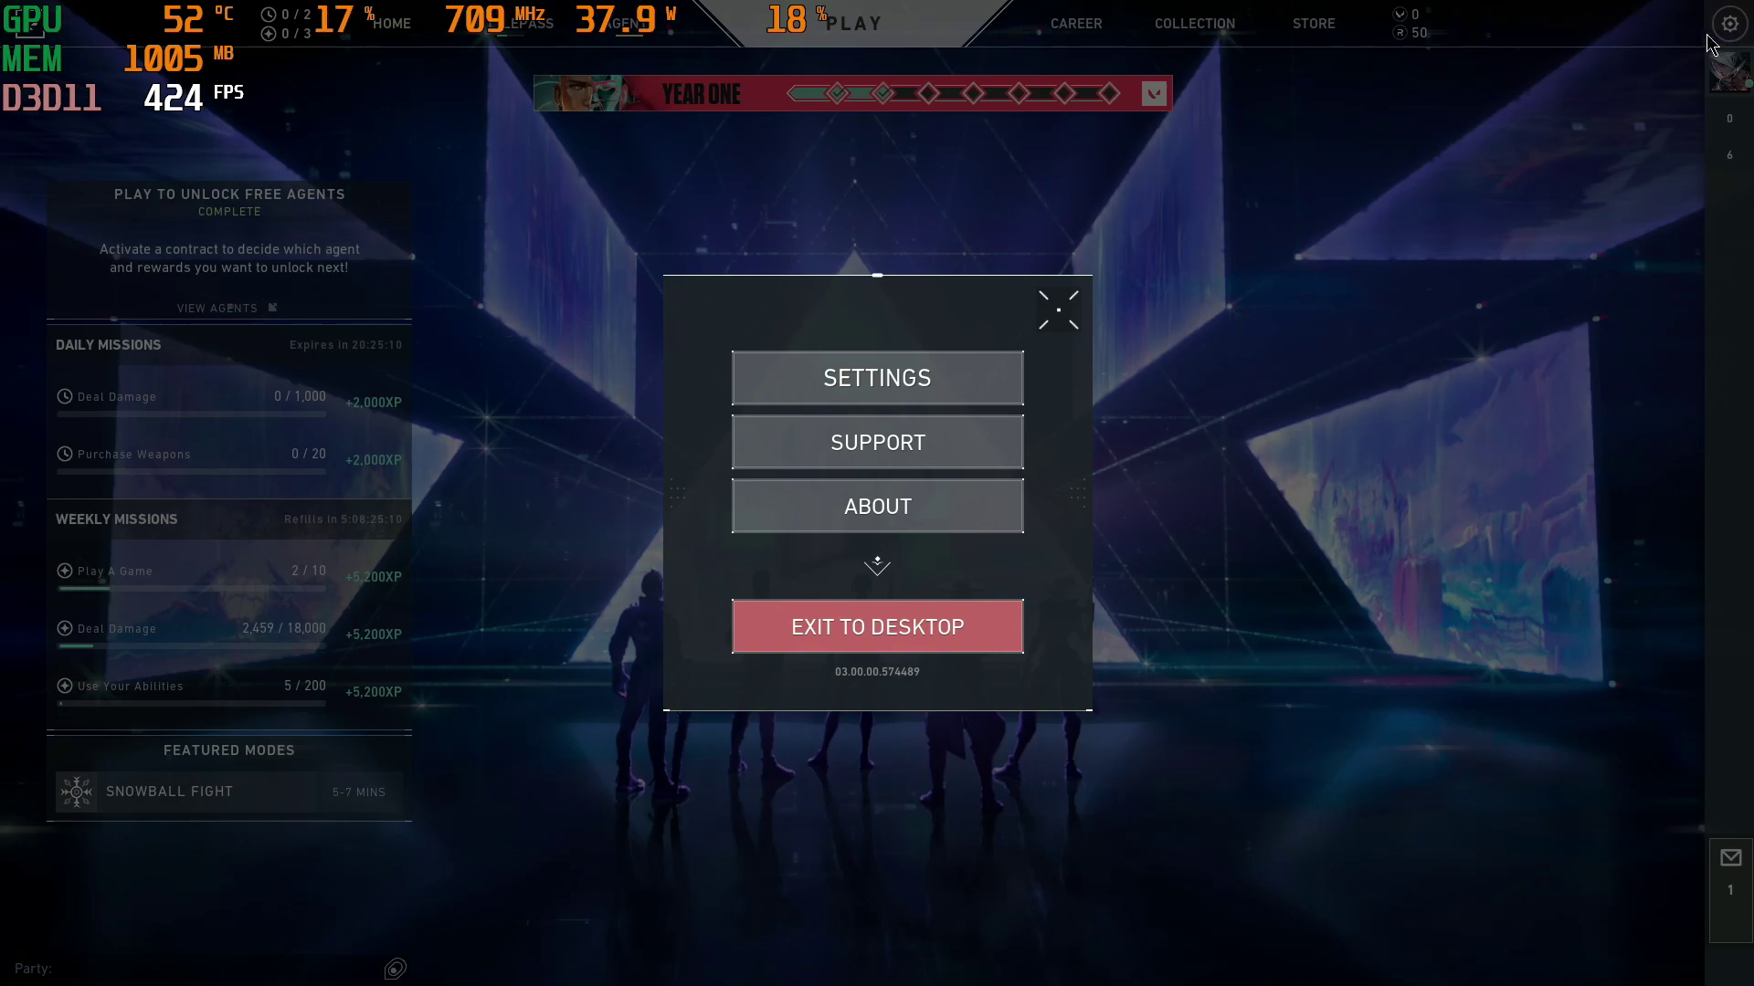
pyautogui.click(901, 384)
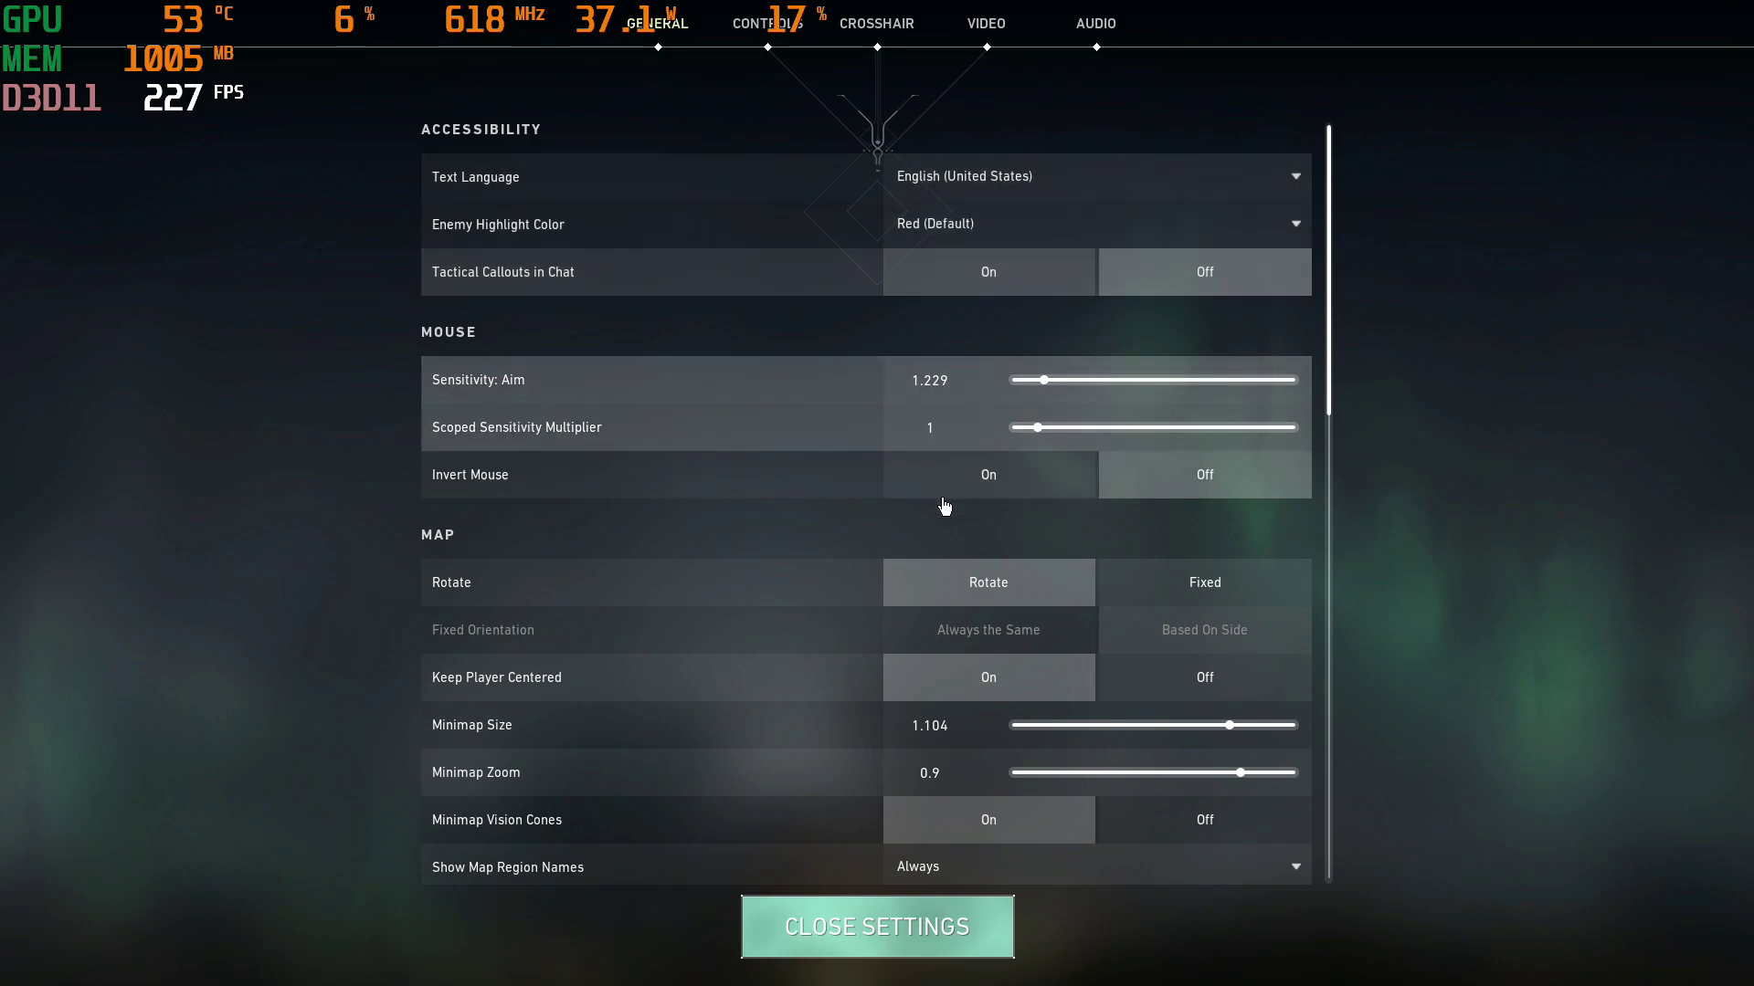
pyautogui.scroll(-2, 970, 512)
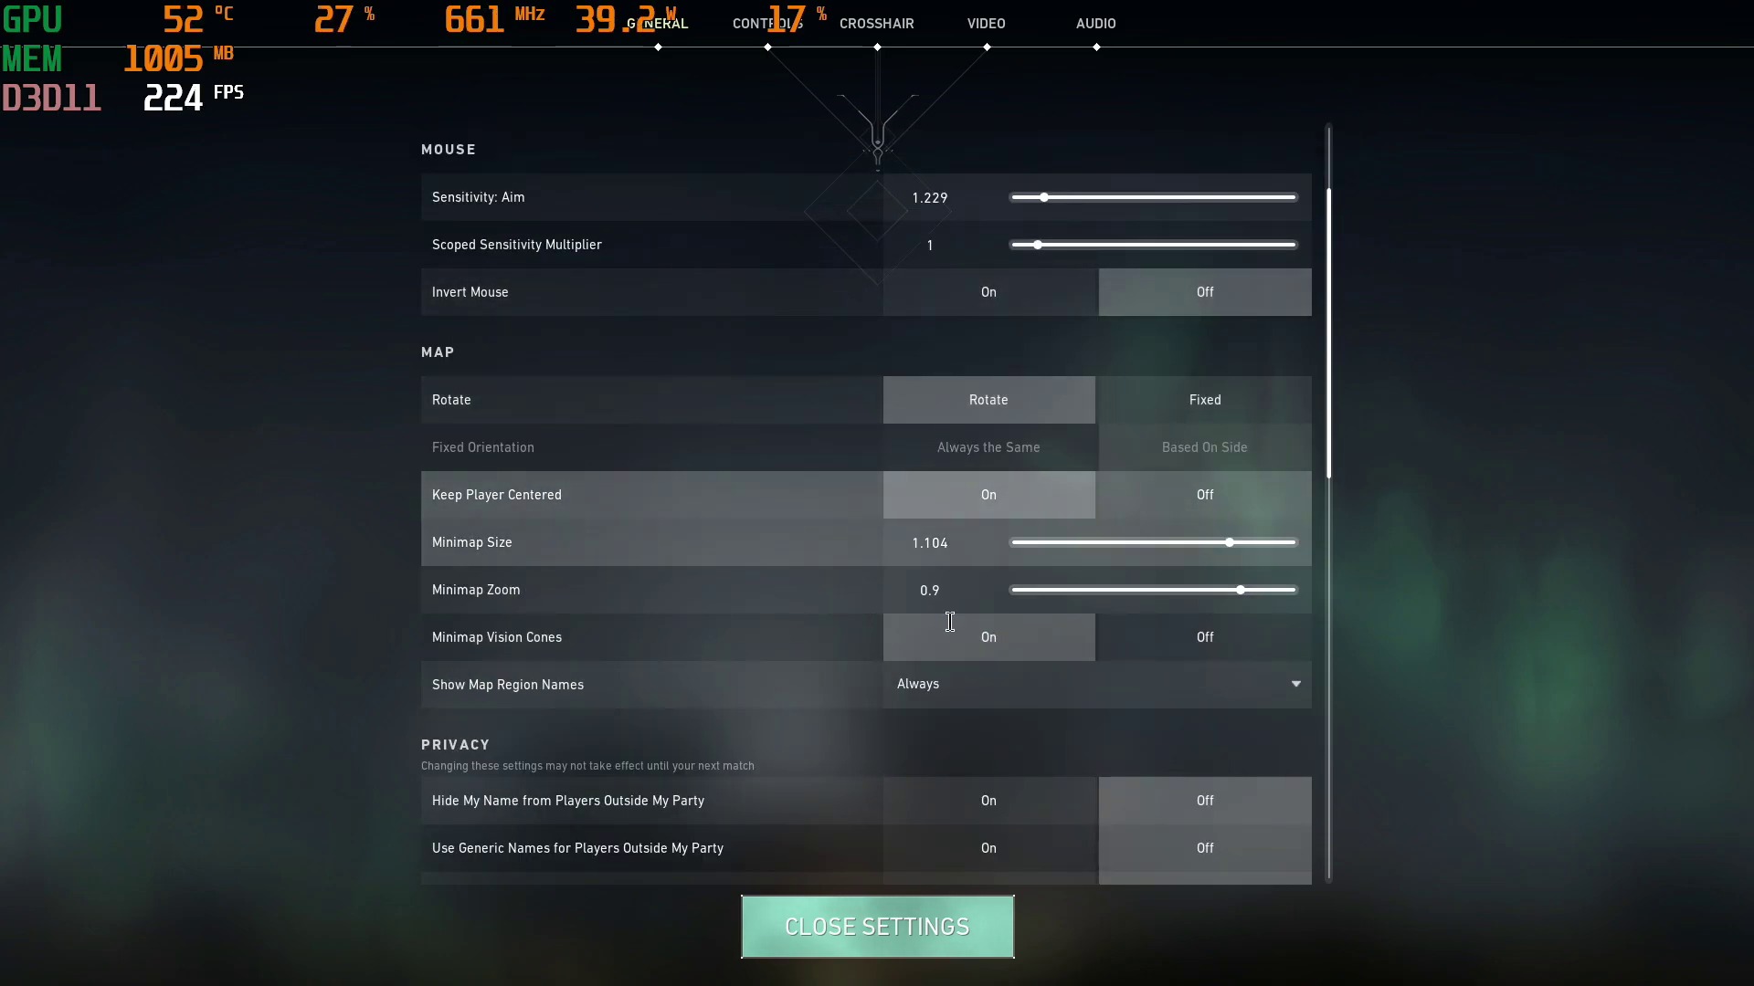
pyautogui.scroll(-1, 978, 640)
pyautogui.scroll(-1, 968, 640)
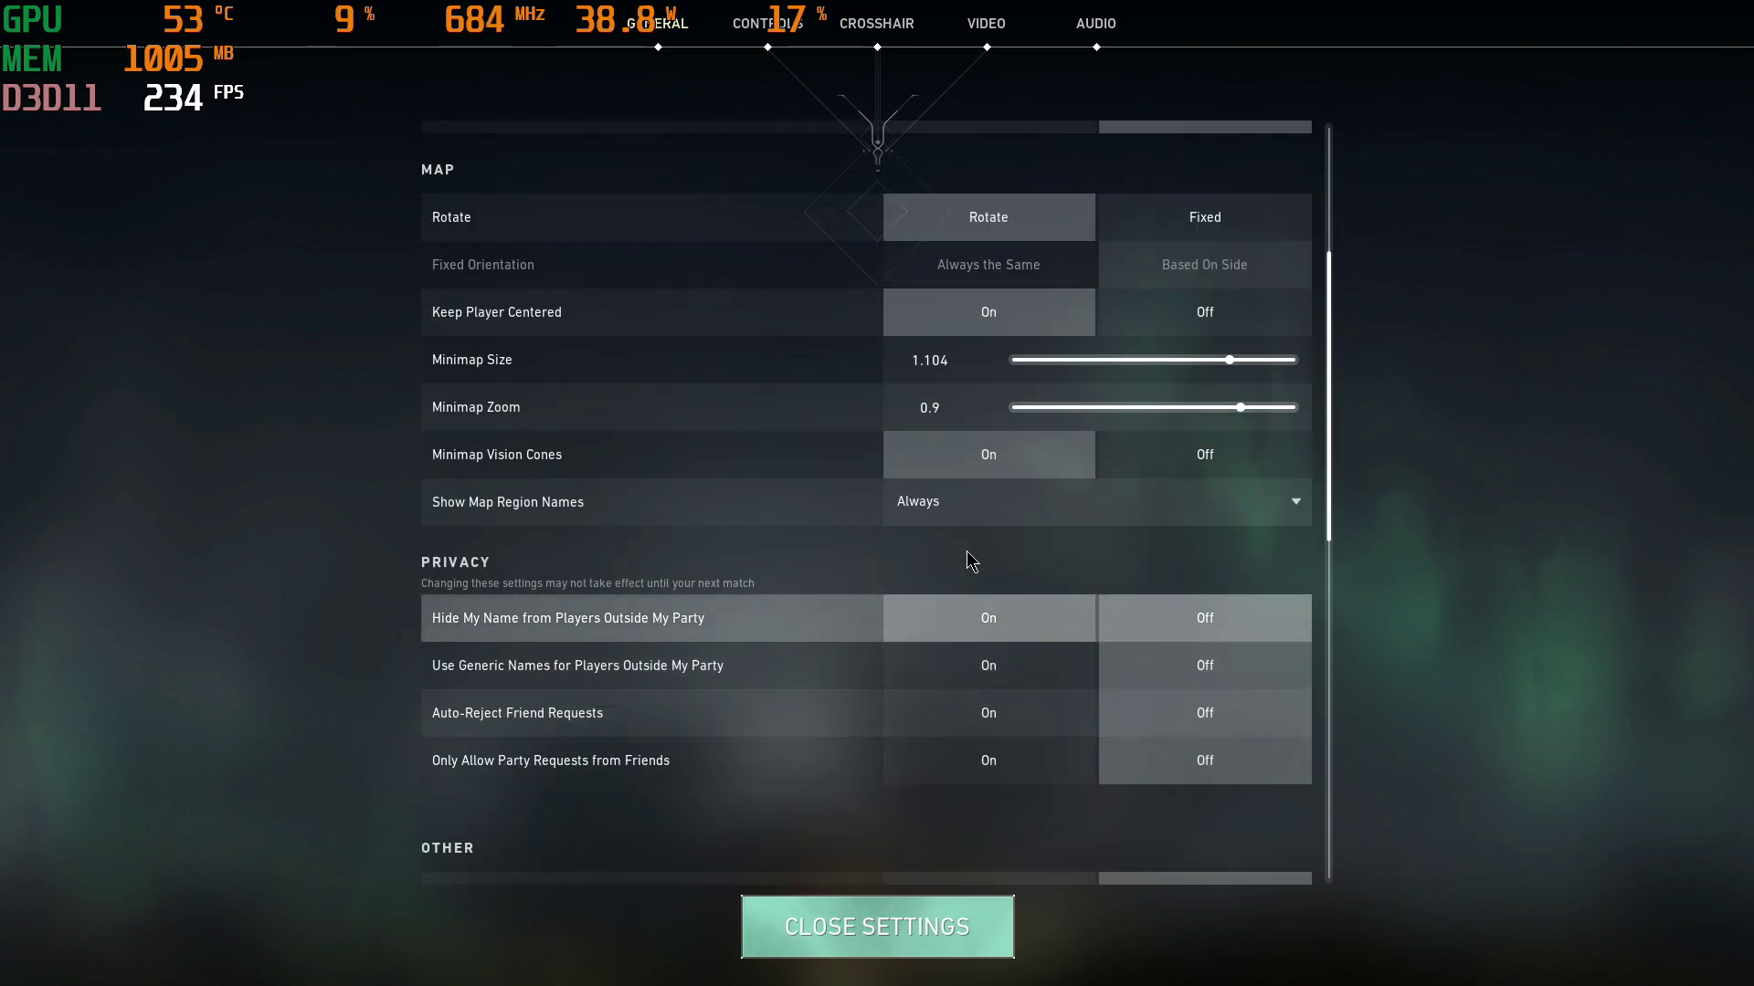
pyautogui.scroll(-1, 991, 584)
pyautogui.scroll(-1, 976, 548)
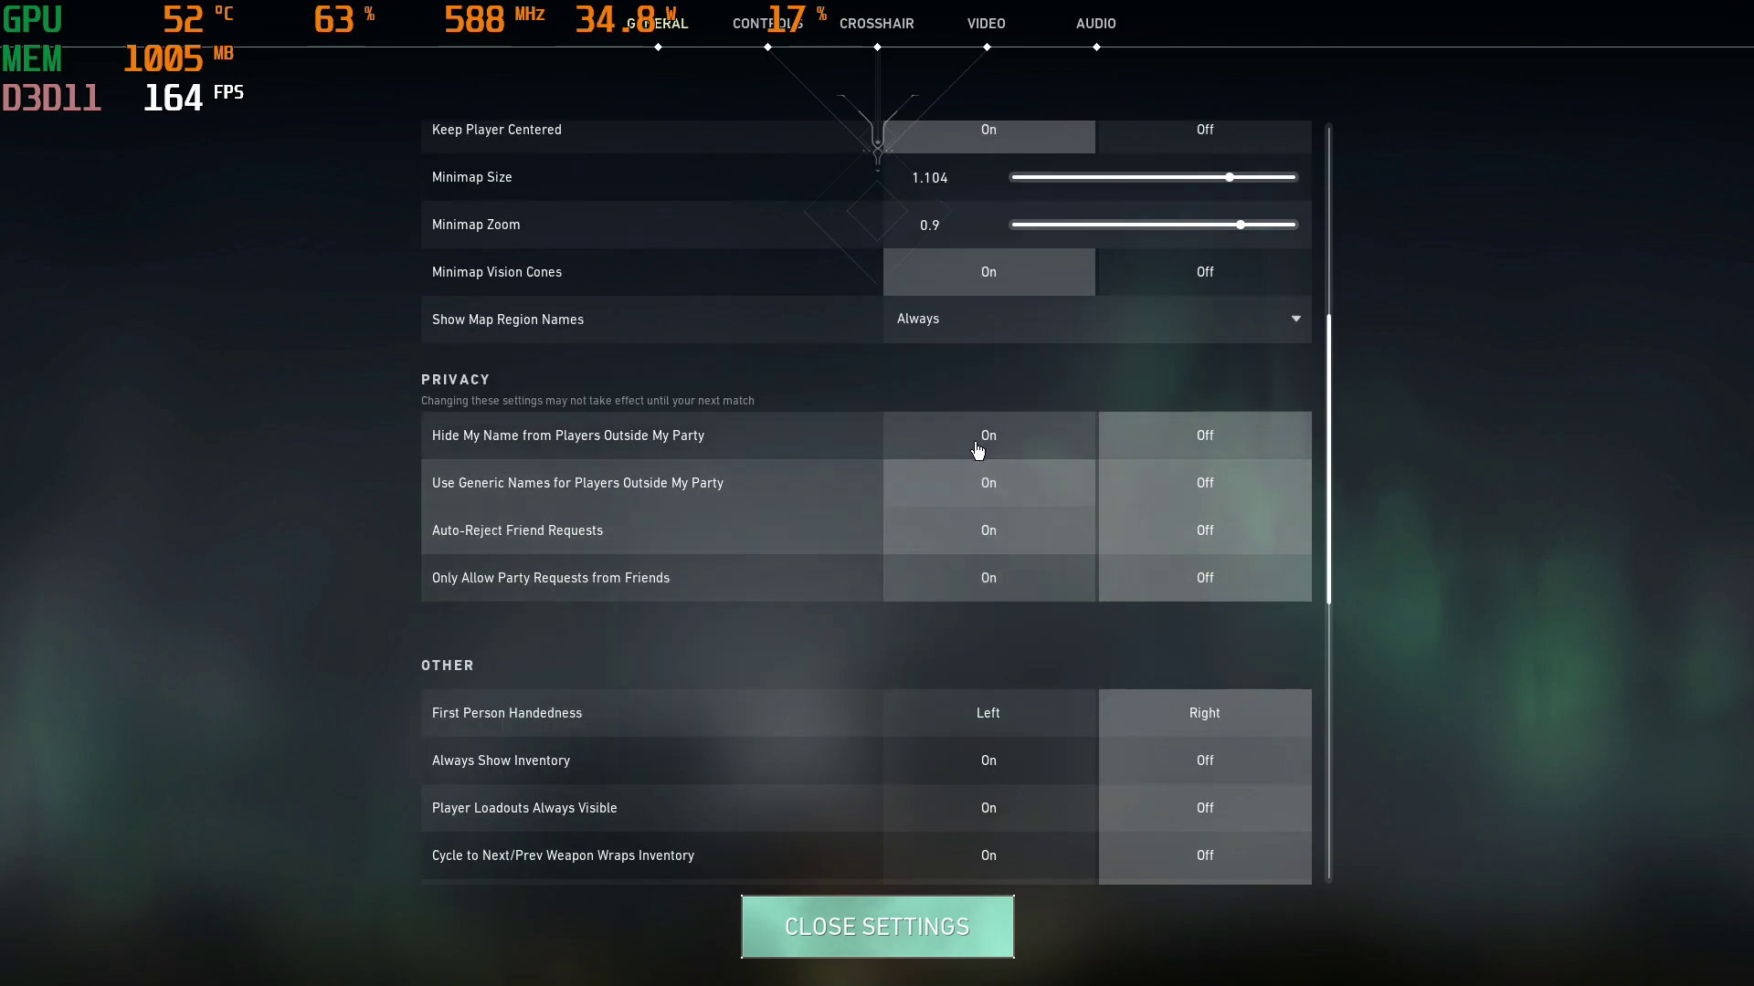
pyautogui.scroll(-3, 972, 561)
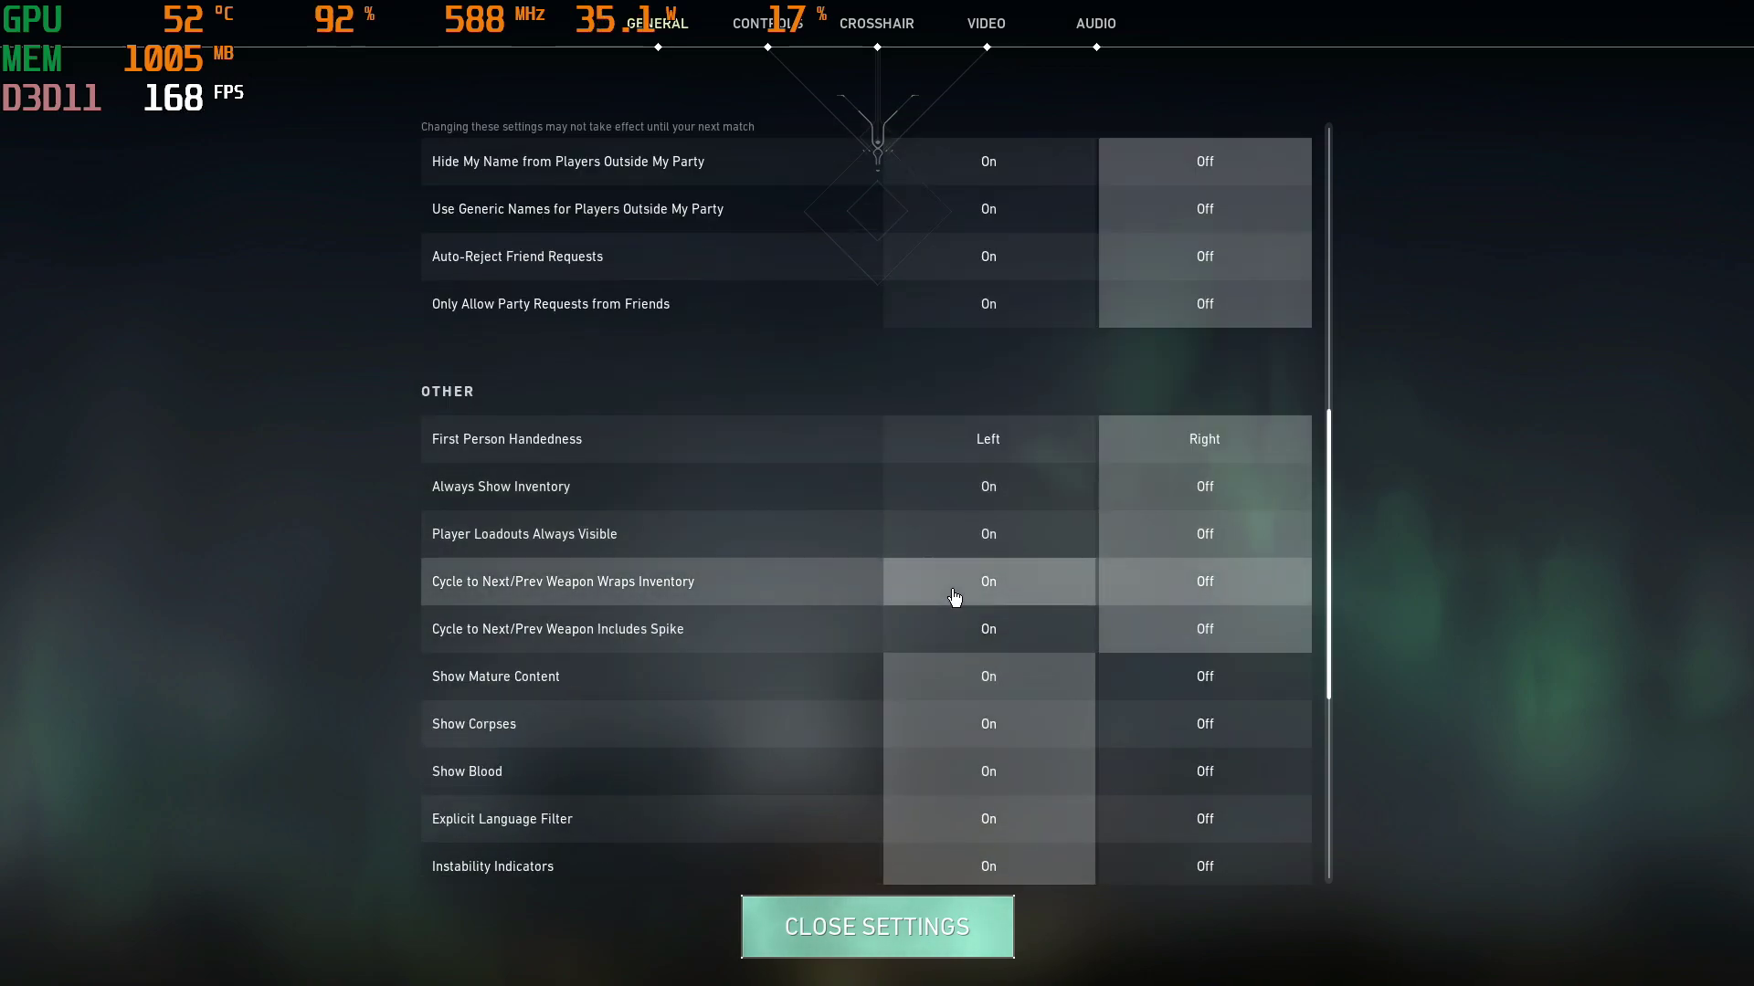
pyautogui.scroll(-1, 922, 630)
pyautogui.scroll(-1, 913, 603)
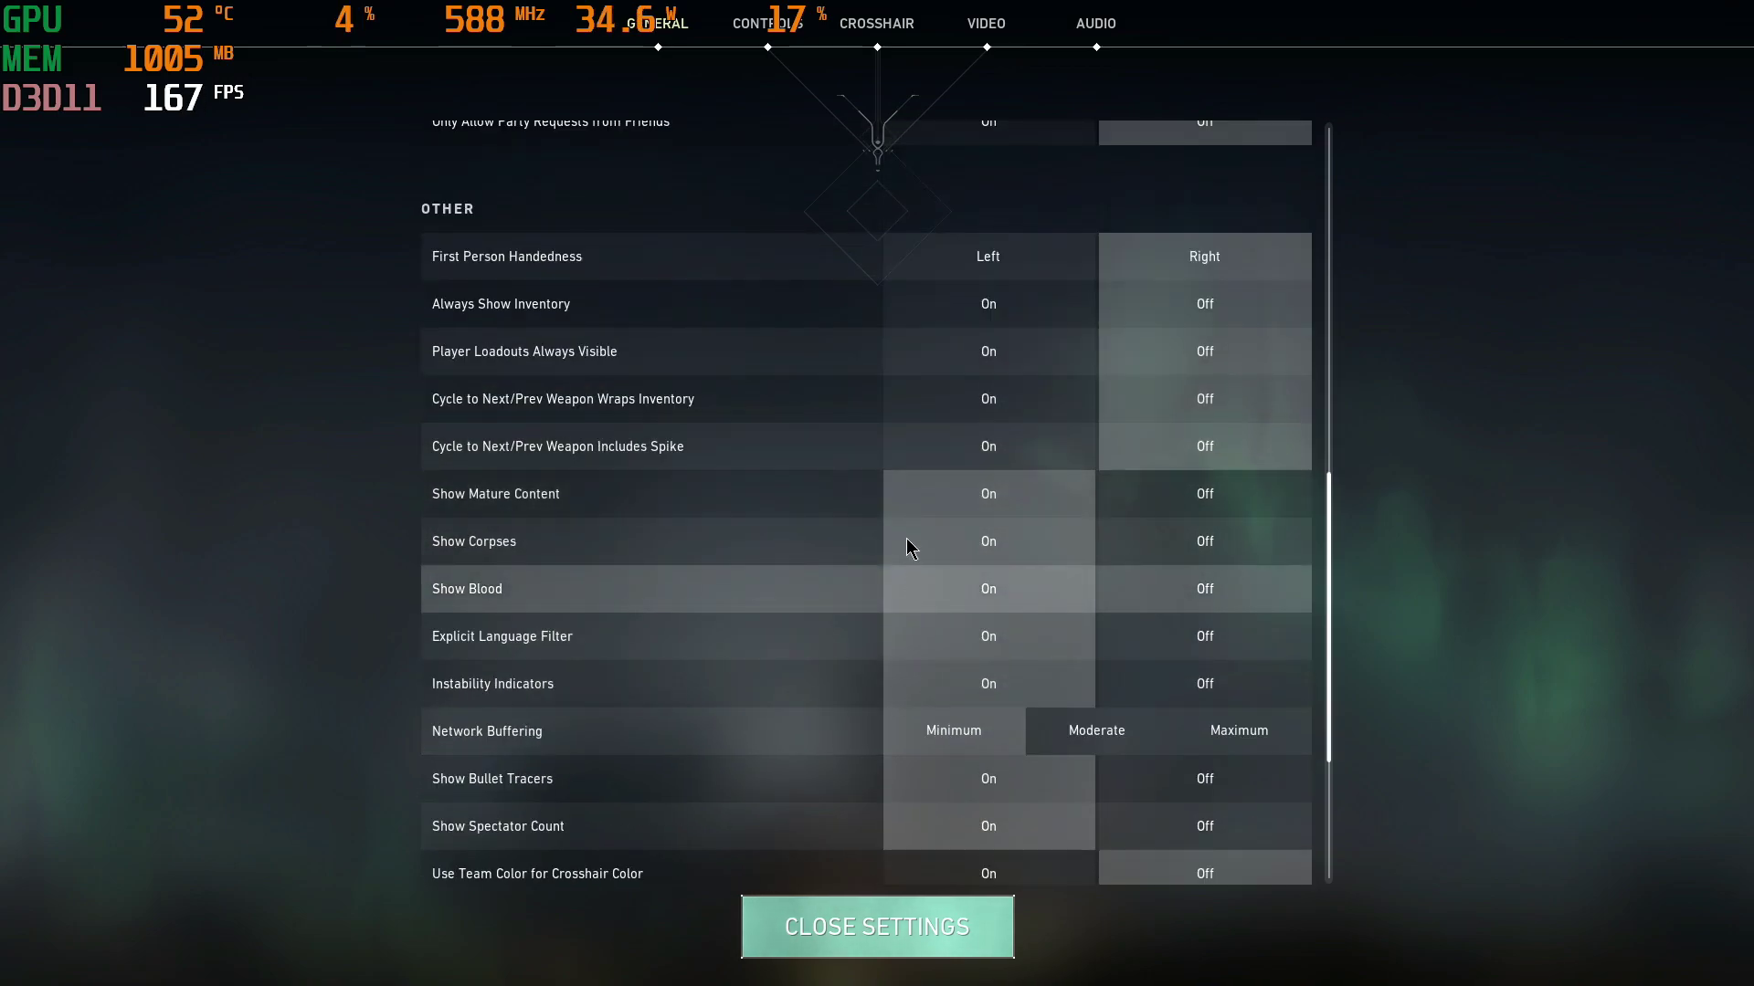
pyautogui.scroll(-2, 914, 585)
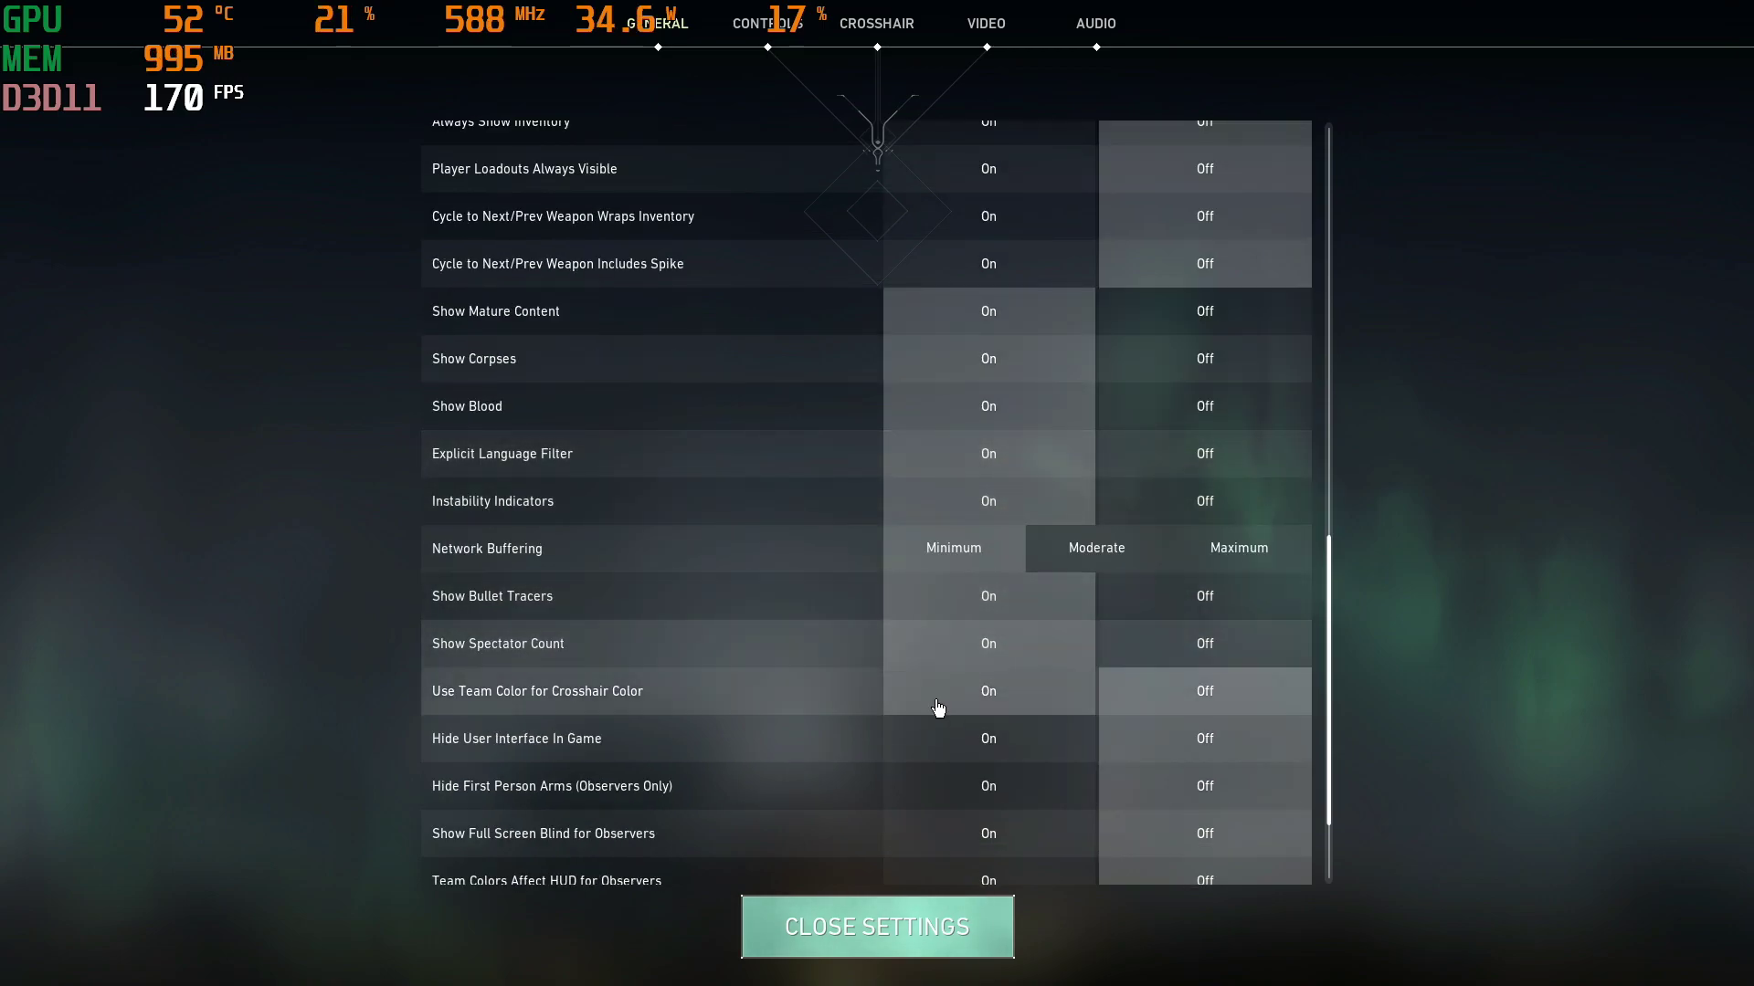
pyautogui.scroll(-1, 932, 676)
pyautogui.scroll(-1, 923, 667)
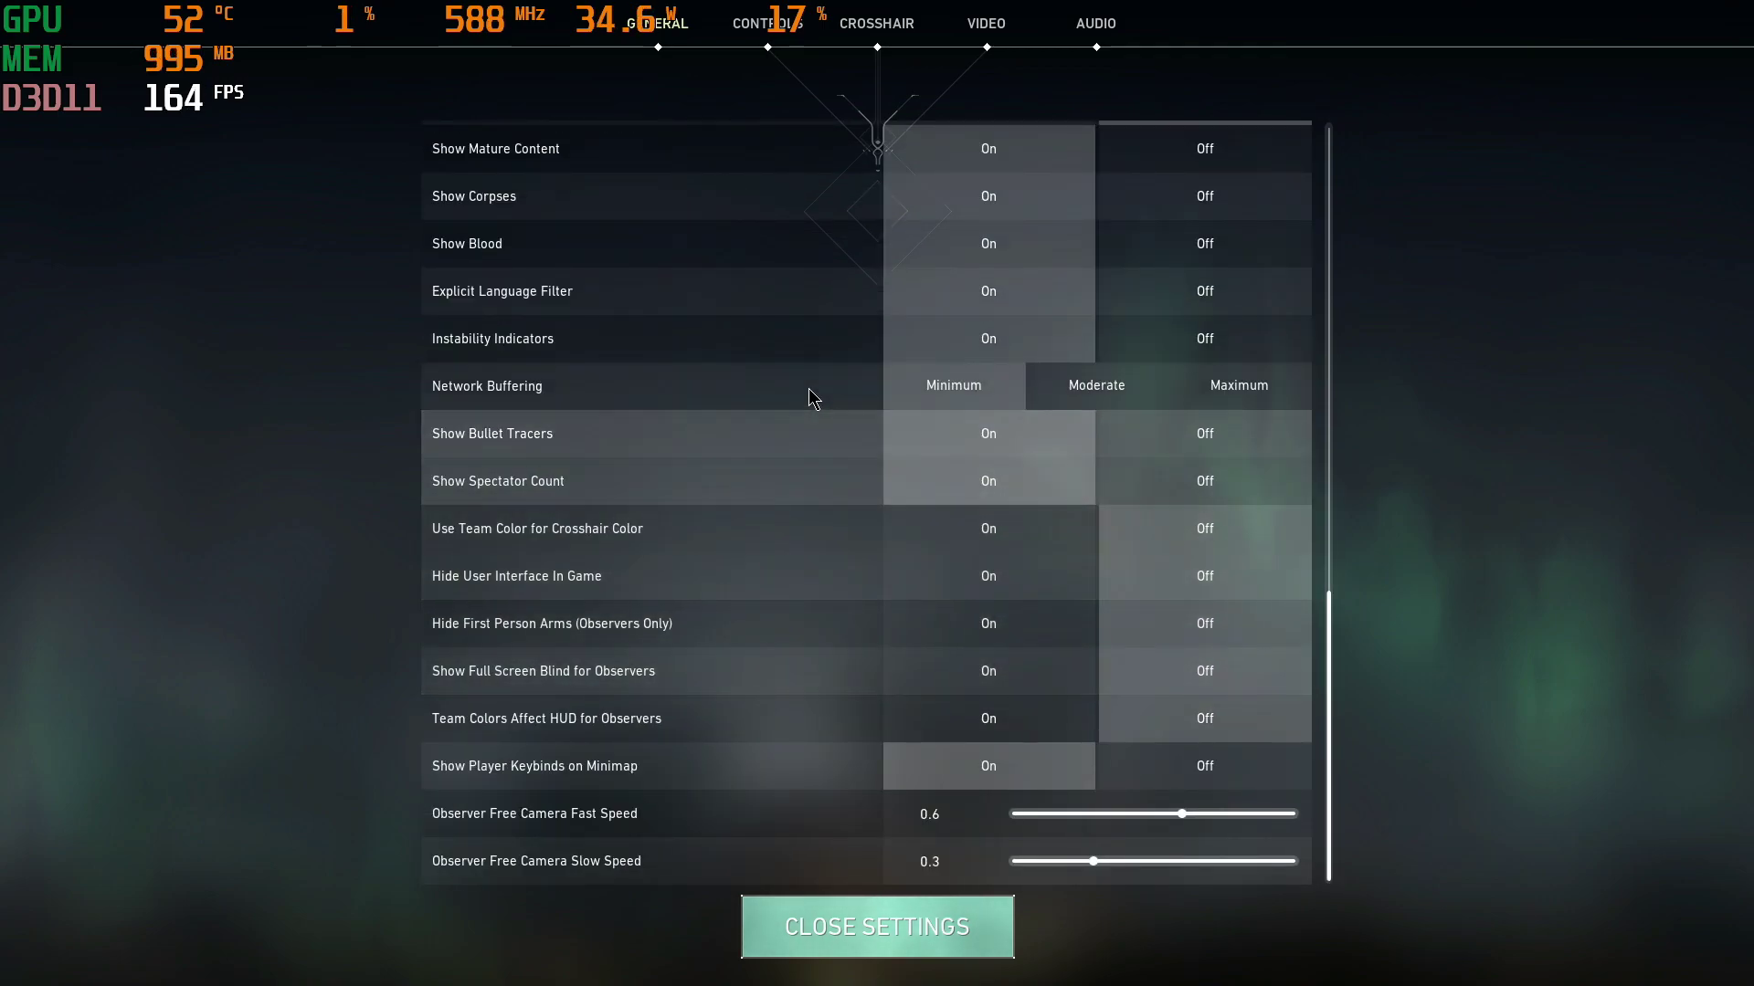
# Step: Review the control bindings for movement and equipment
pyautogui.click(765, 27)
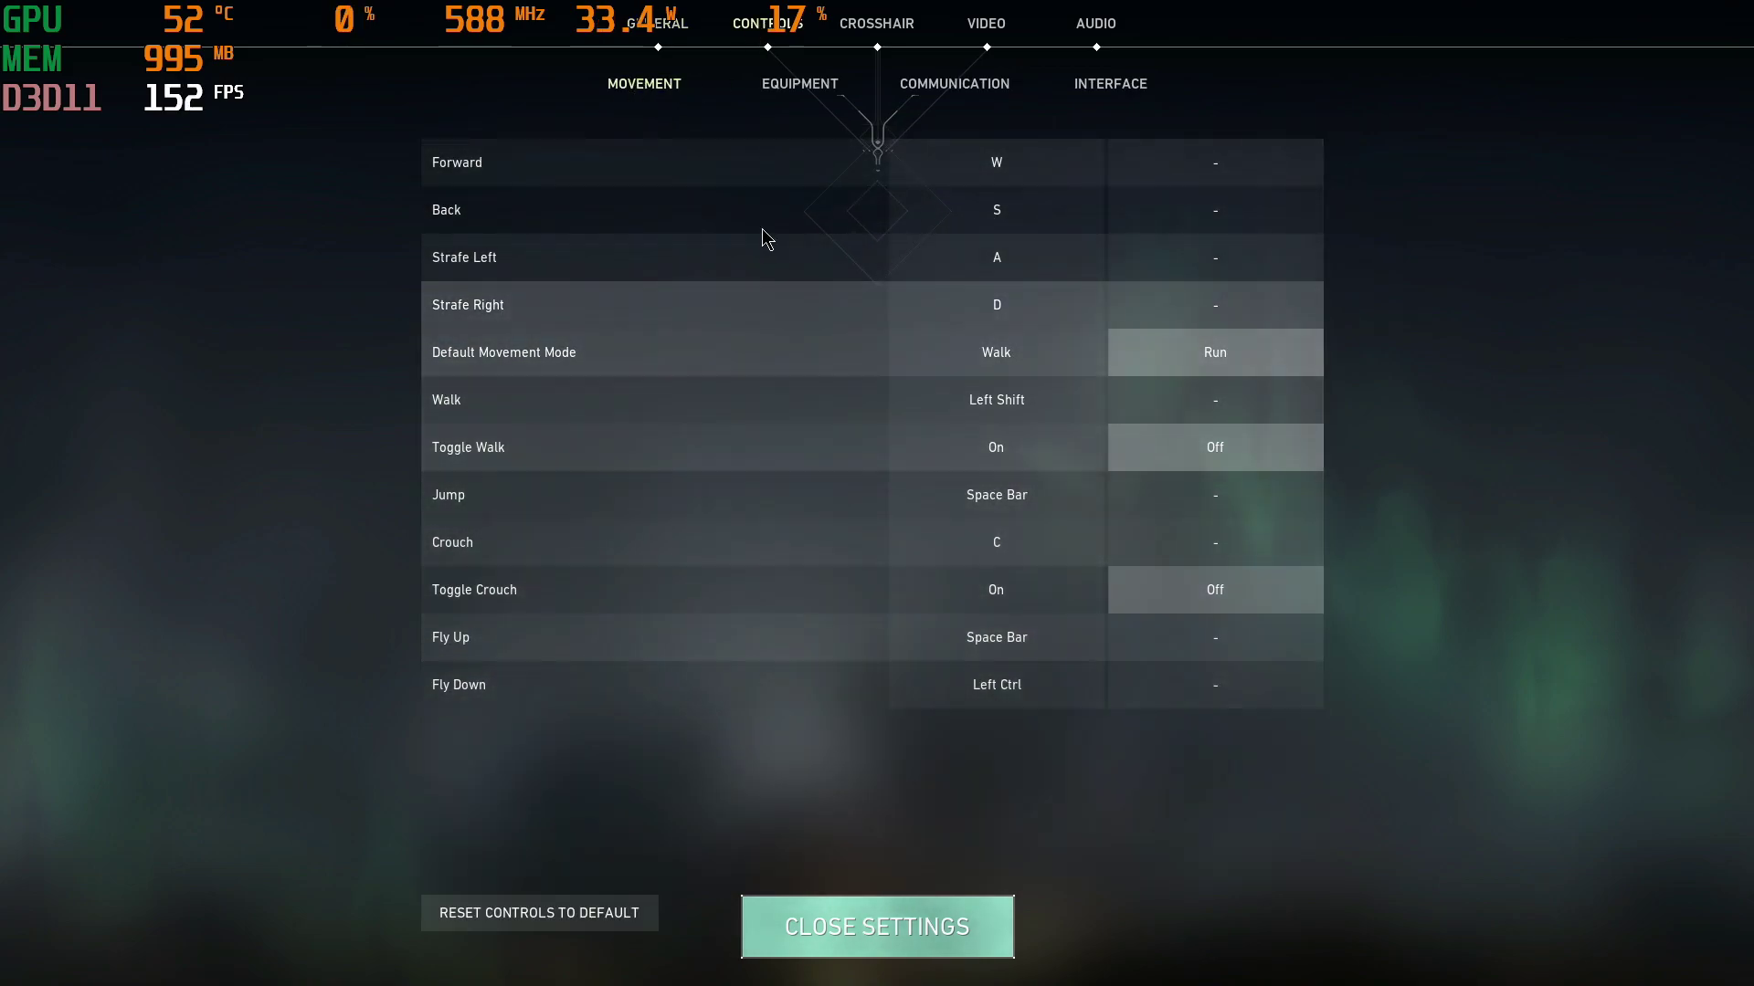
pyautogui.click(808, 84)
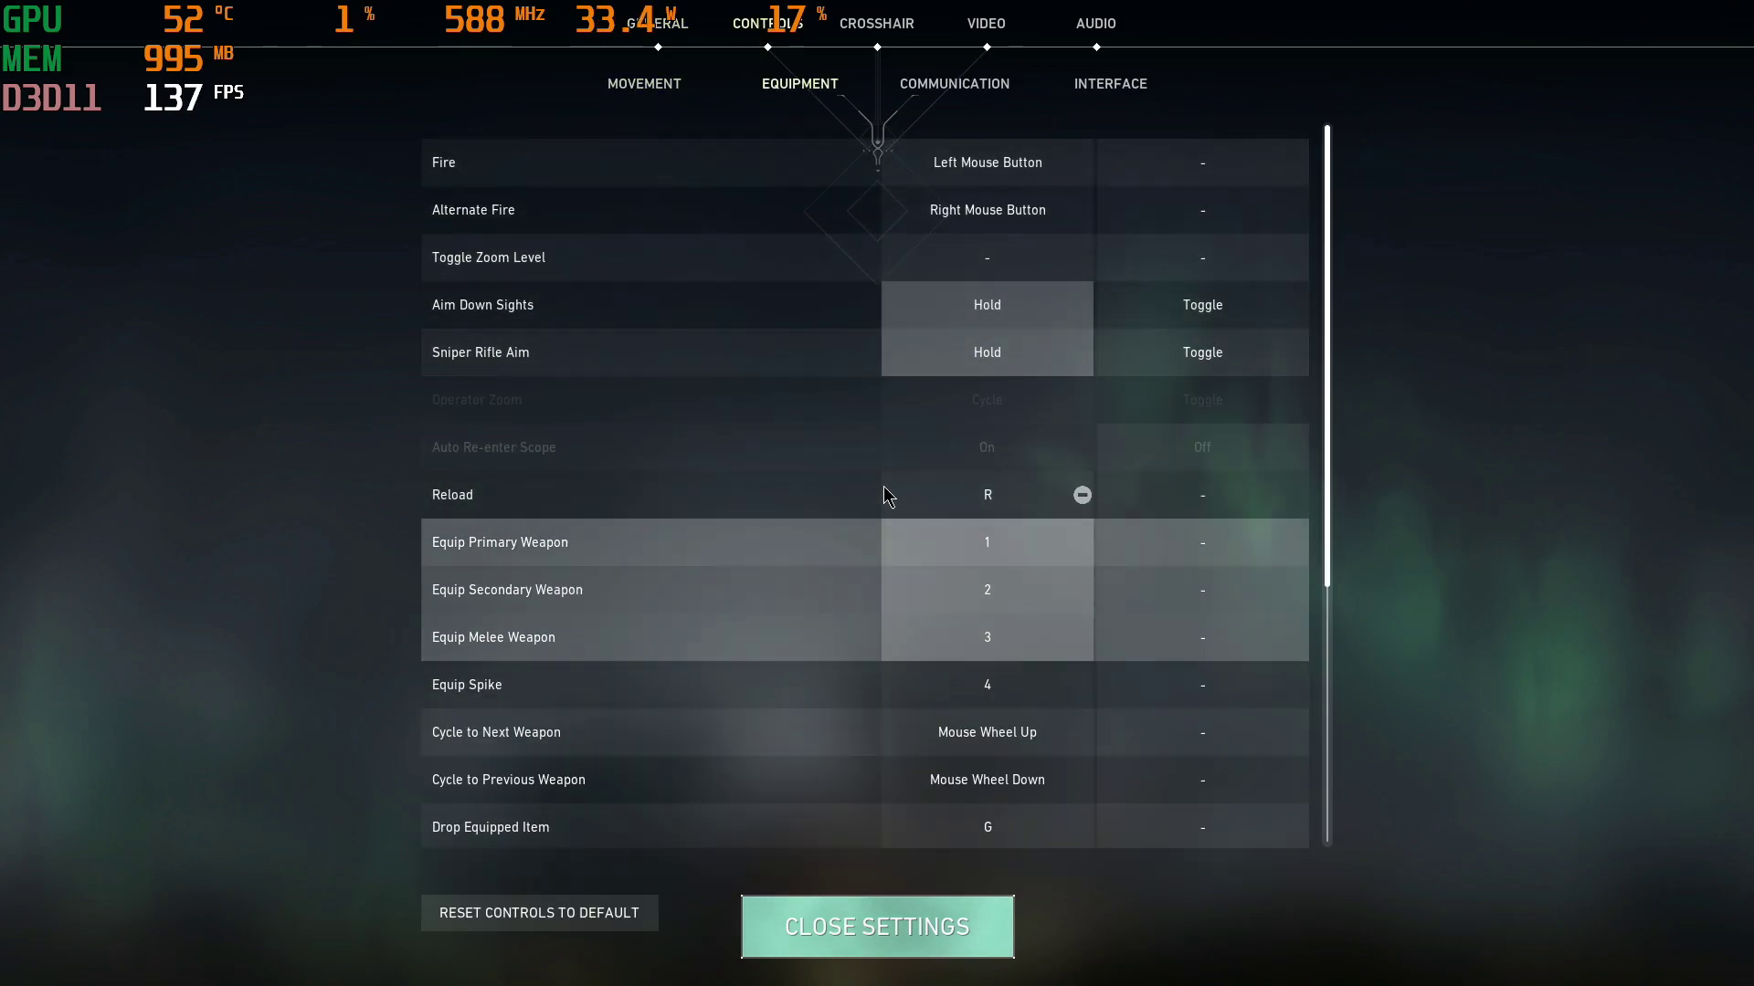
pyautogui.scroll(-1, 868, 648)
pyautogui.scroll(-3, 858, 611)
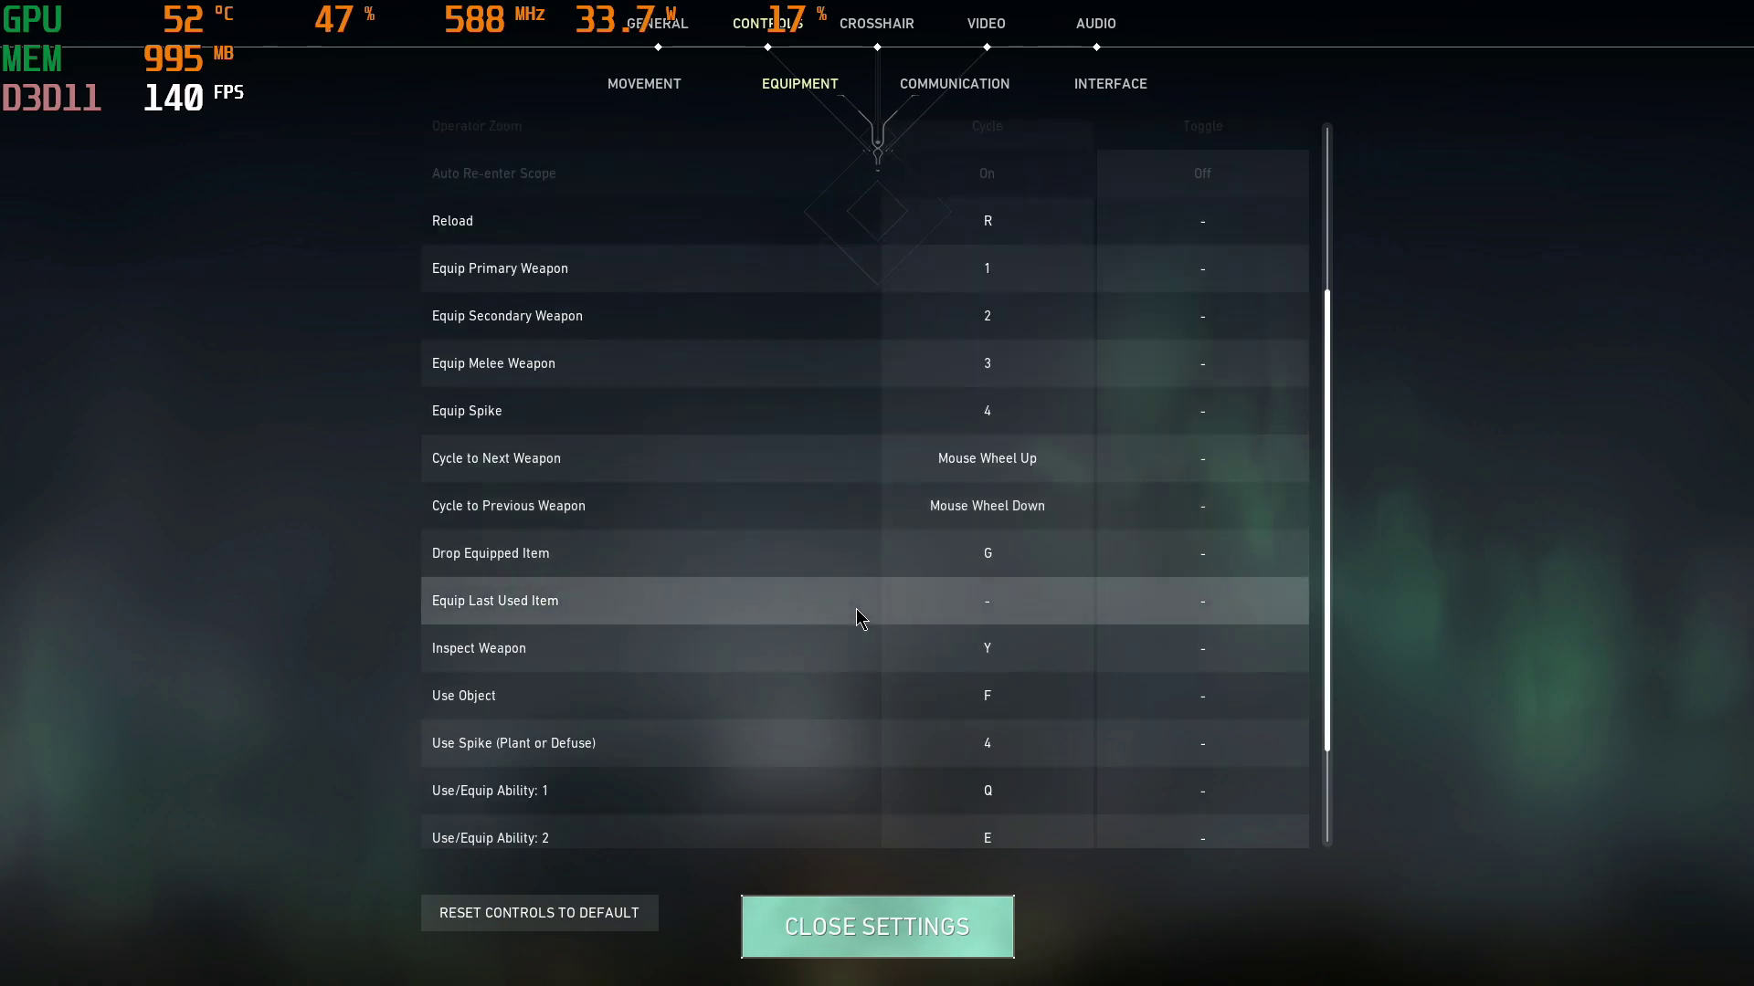
pyautogui.scroll(-1, 857, 613)
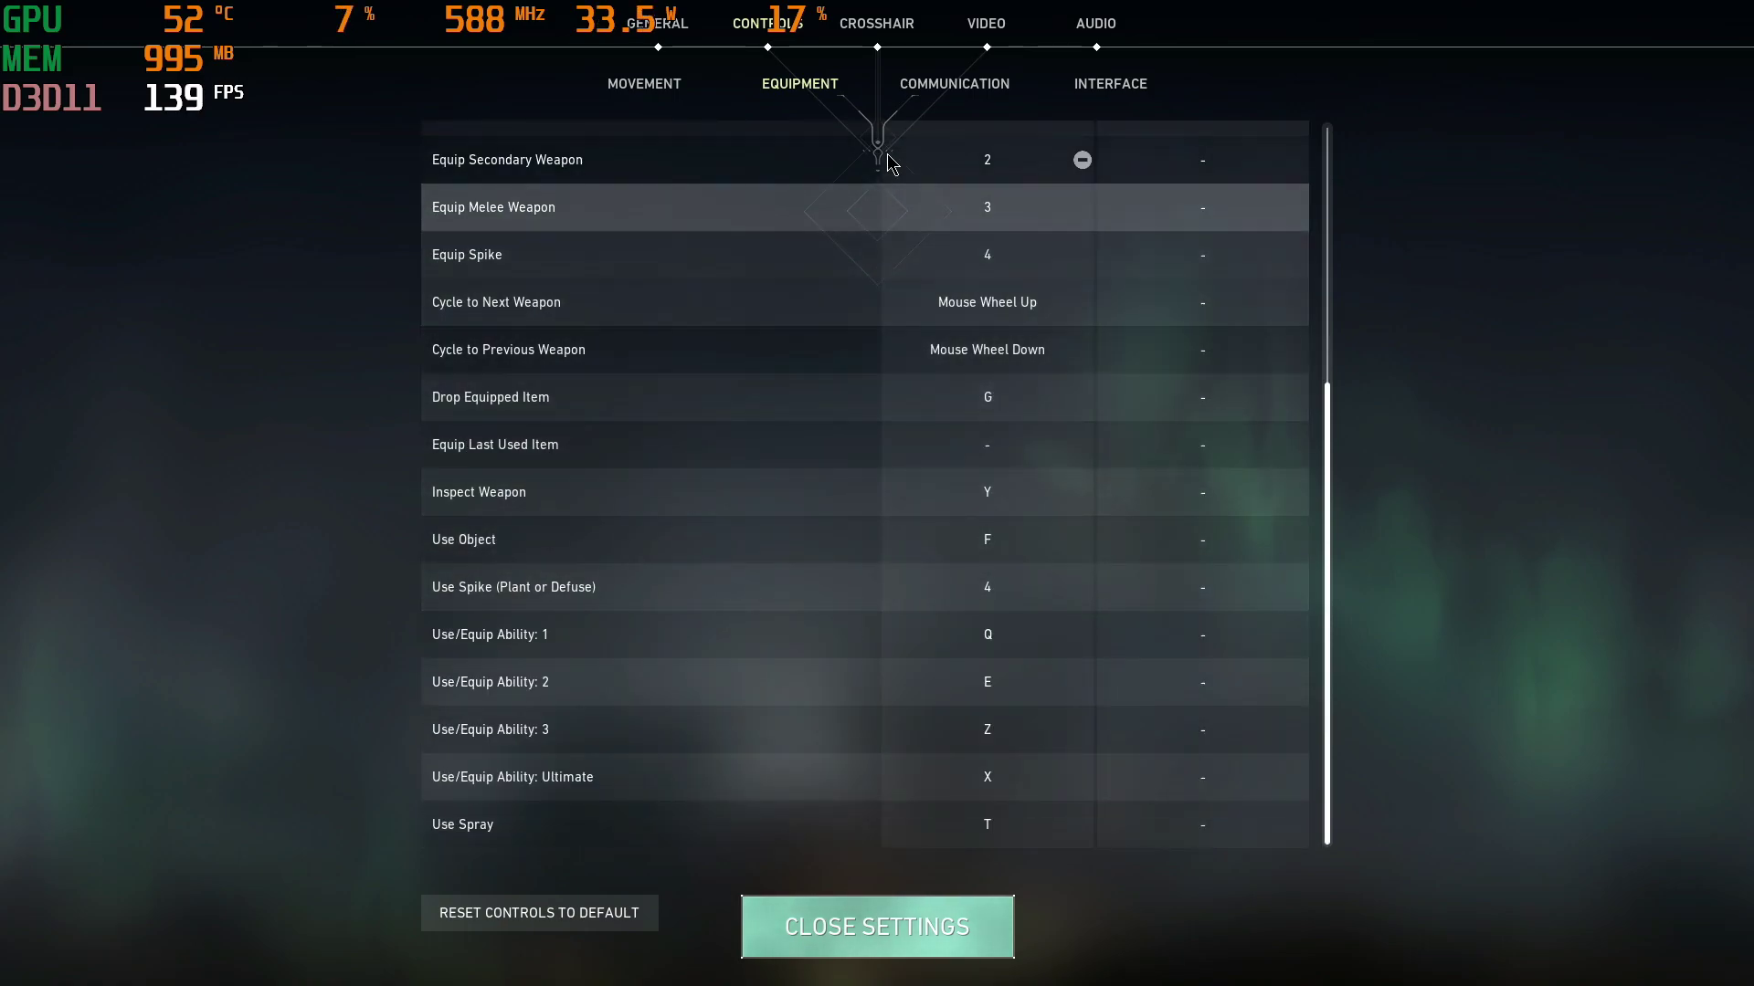